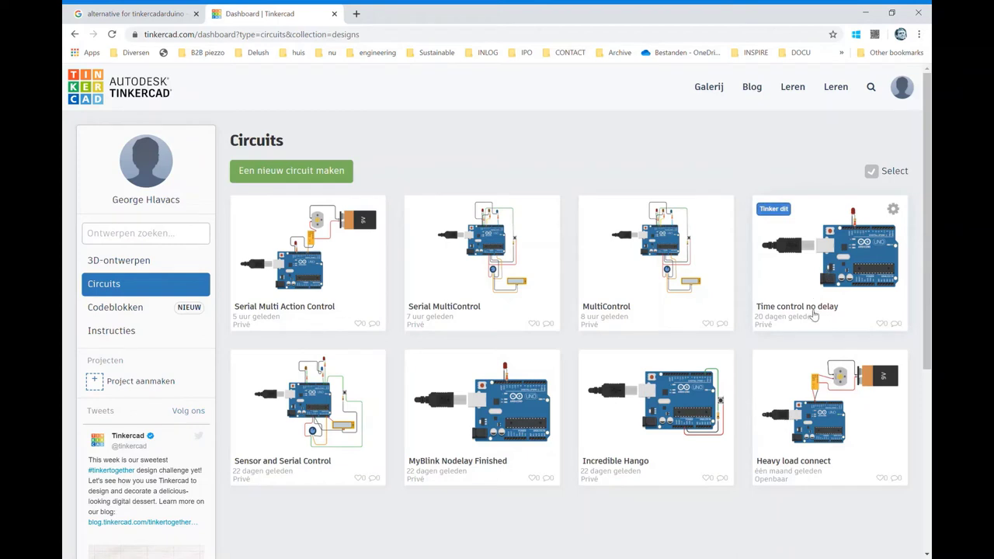
Duplicate the Time control no delay circuit using Dupliceren from its gear menu
click(893, 209)
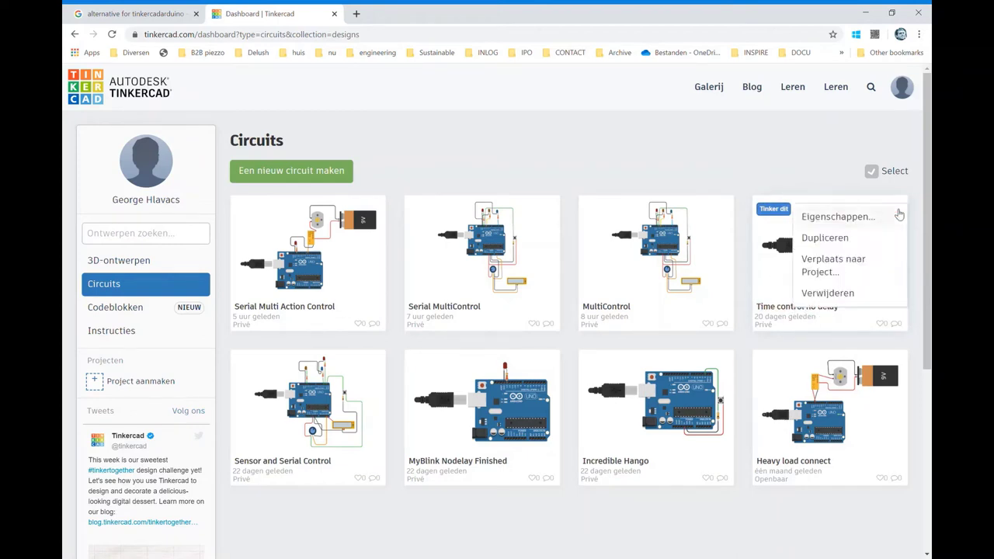
click(845, 239)
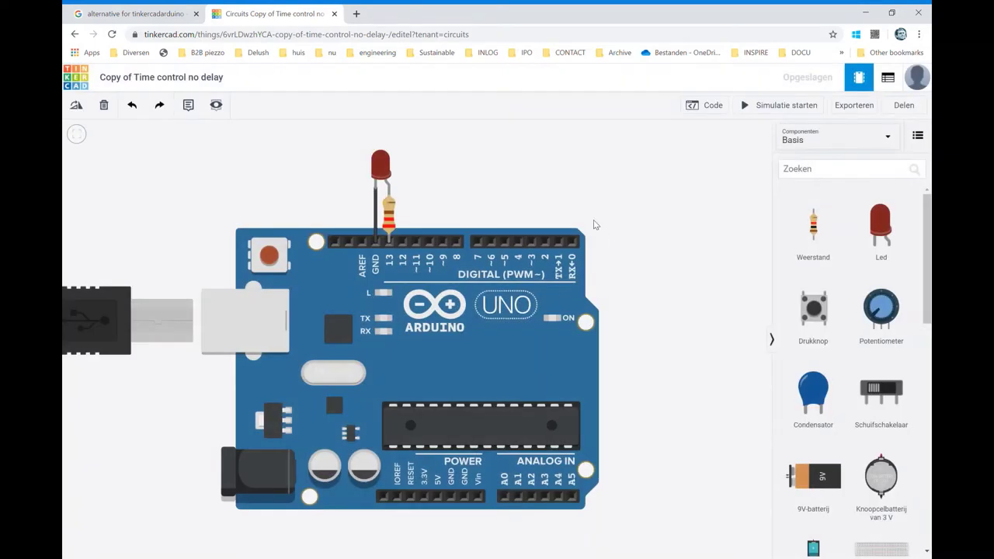
Retitle the copy 'Action and Serial Control', replacing 'Copy of Time' and 'no delay'
scroll(591, 210, down, 1)
scroll(587, 207, down, 1)
scroll(550, 207, down, 1)
scroll(529, 170, down, 1)
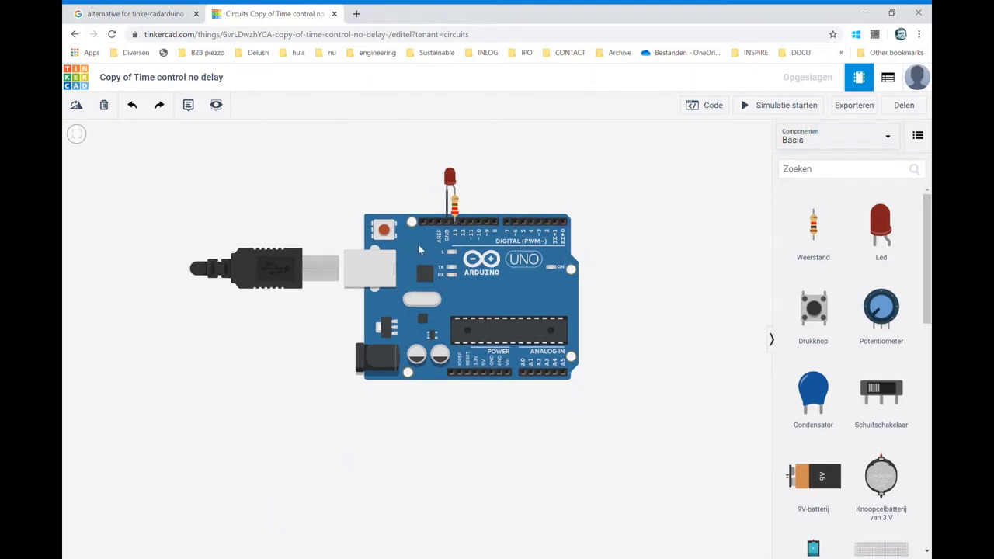
click(176, 80)
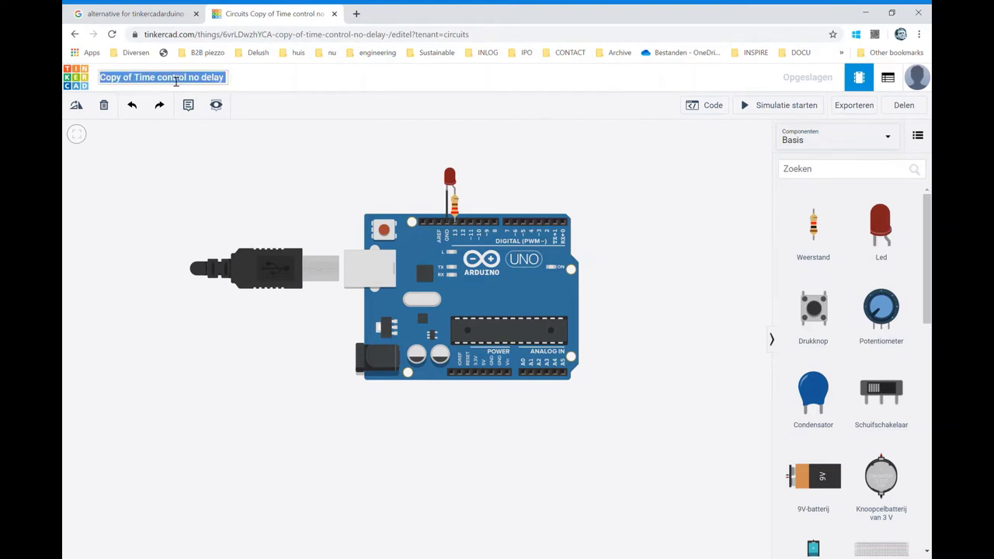
click(136, 82)
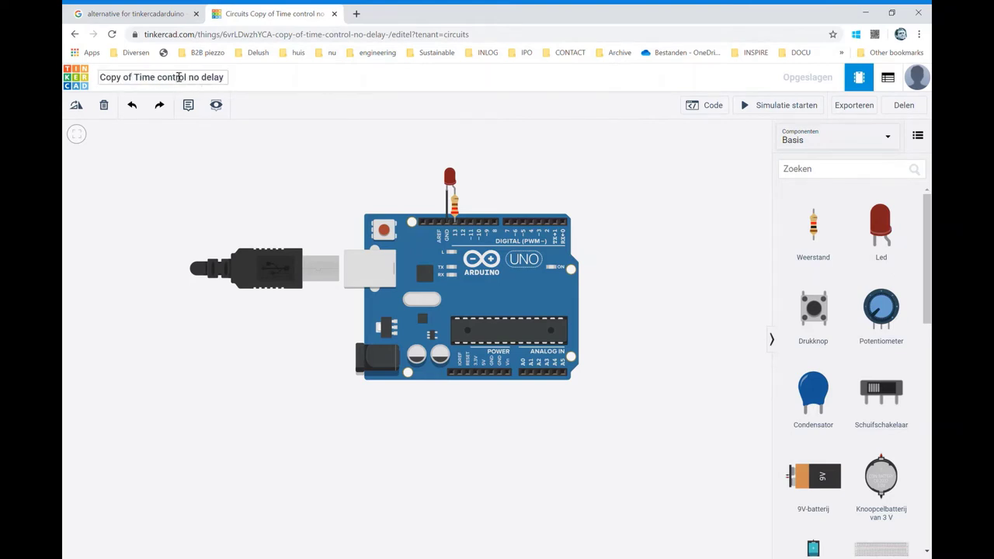
drag(105, 82, 157, 71)
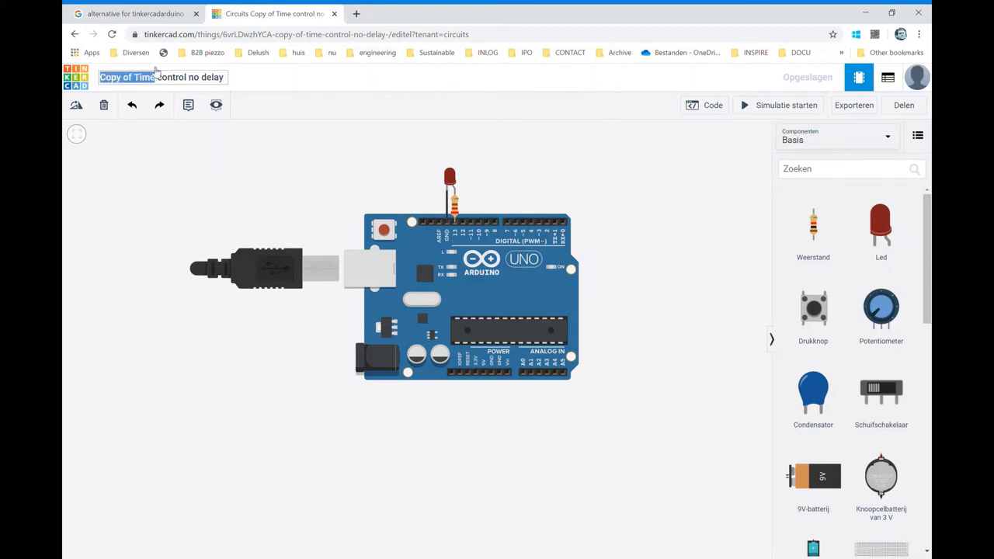
text(Action)
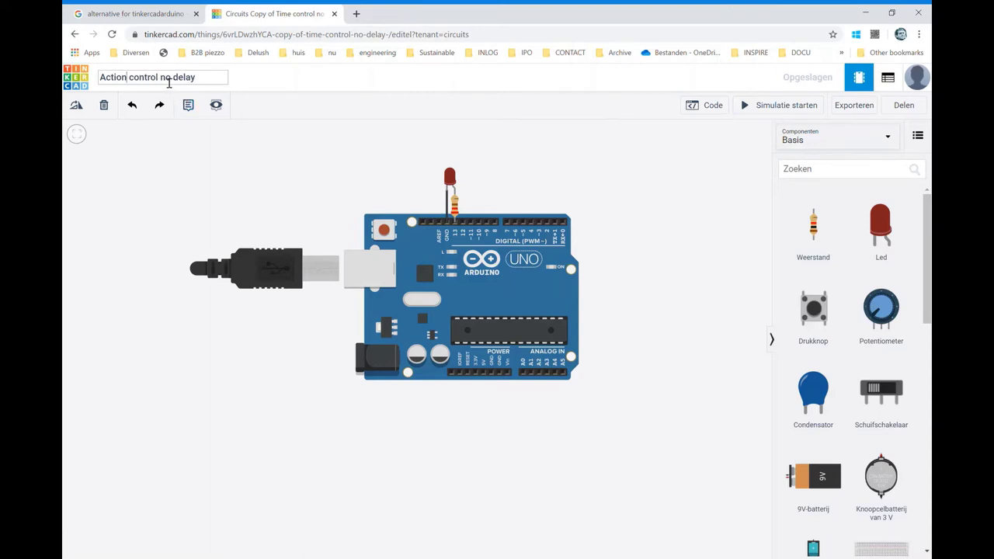
drag(160, 79, 205, 83)
key(BackSpace)
text(and Se)
text(rial)
key(BackSpace)
key(Delete)
text(C)
click(528, 173)
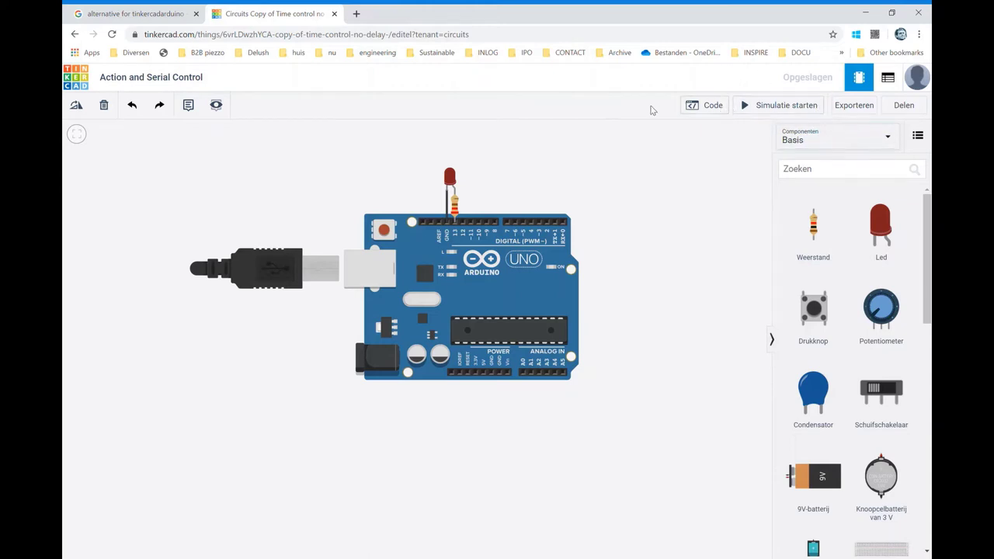
click(765, 109)
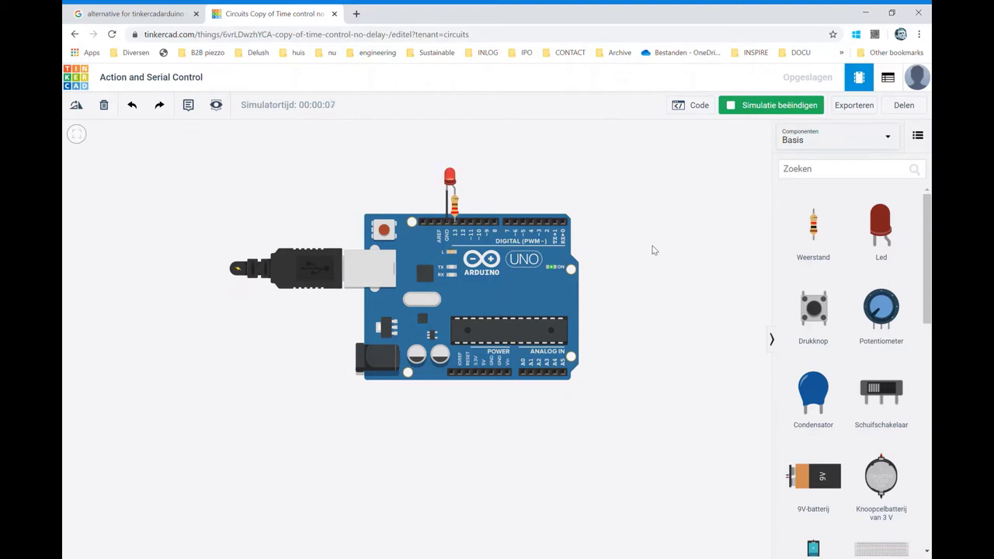
click(742, 109)
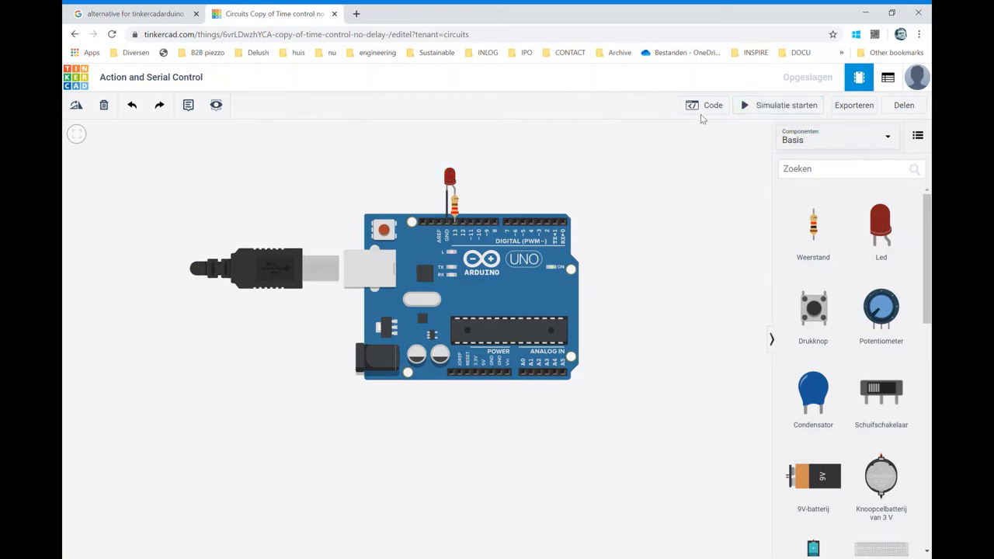
click(708, 109)
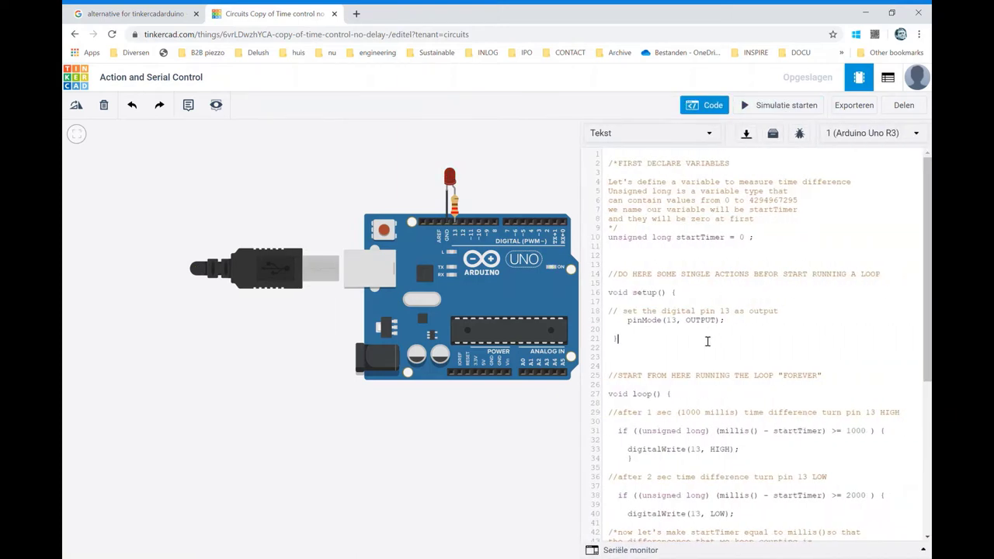
scroll(709, 341, down, 3)
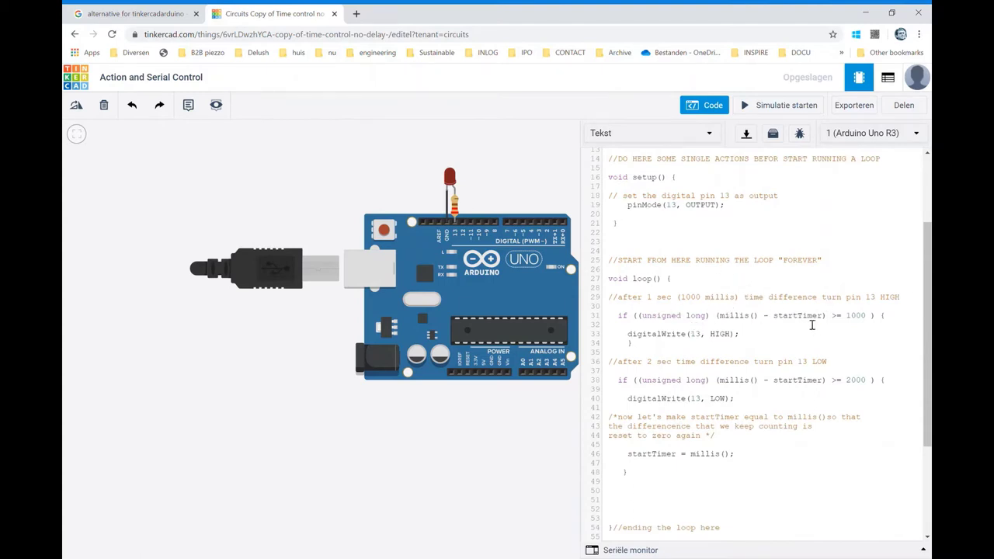
scroll(812, 324, up, 3)
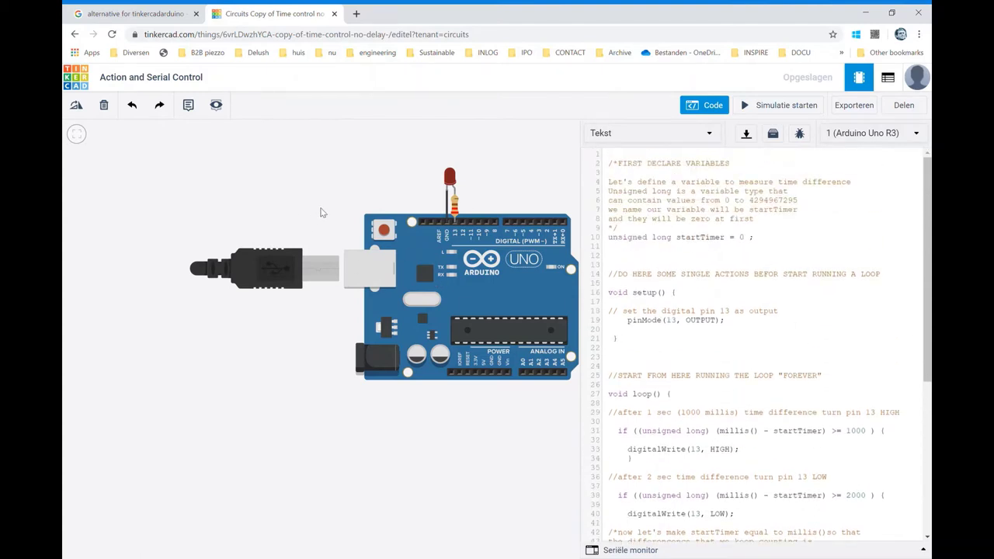
scroll(333, 203, up, 2)
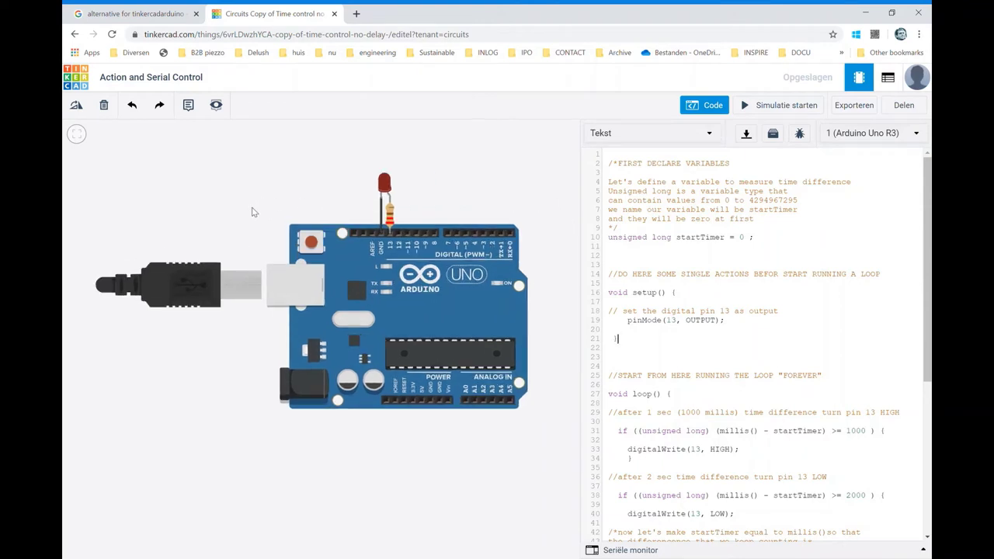
drag(272, 240, 273, 277)
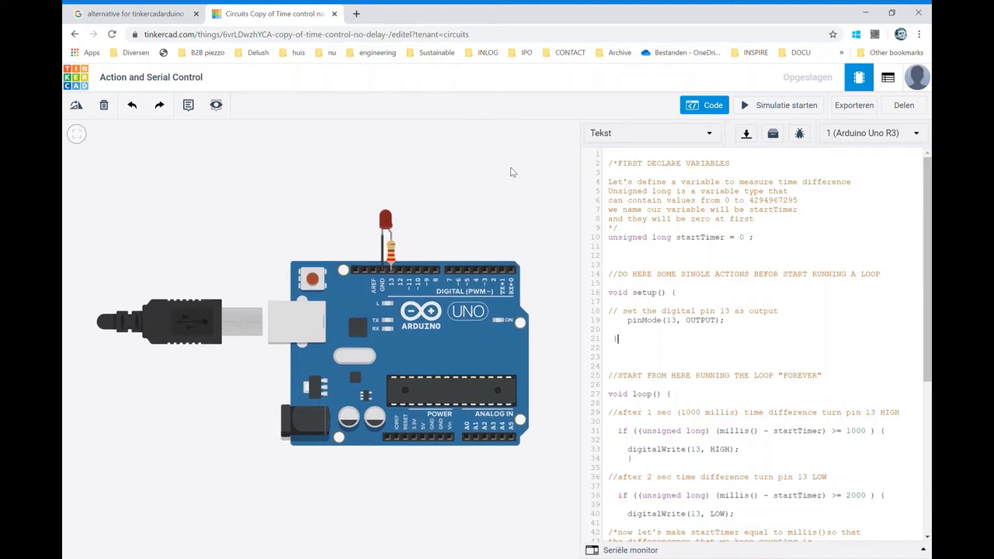
click(713, 106)
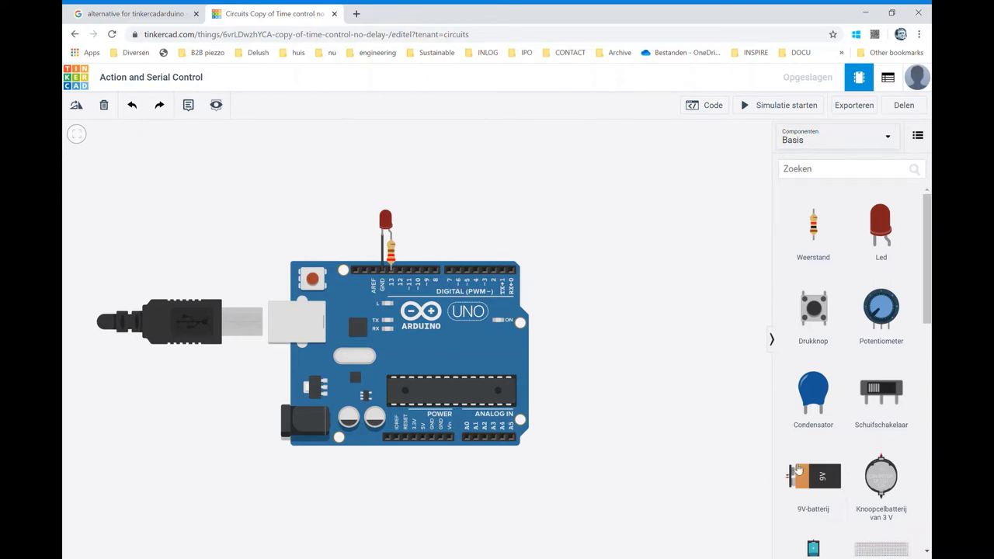
Place a 9V battery on the canvas above the Arduino
drag(835, 475, 532, 198)
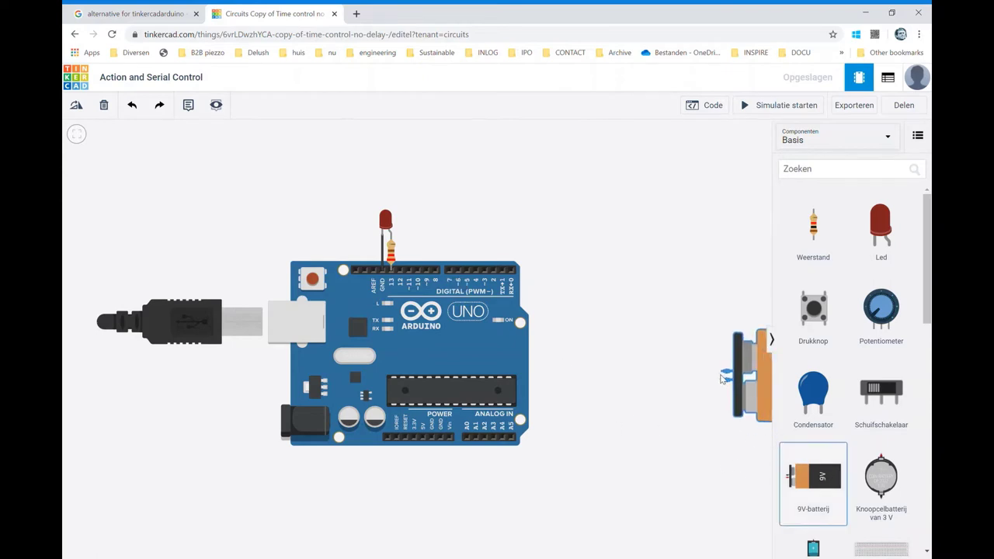
scroll(574, 193, down, 1)
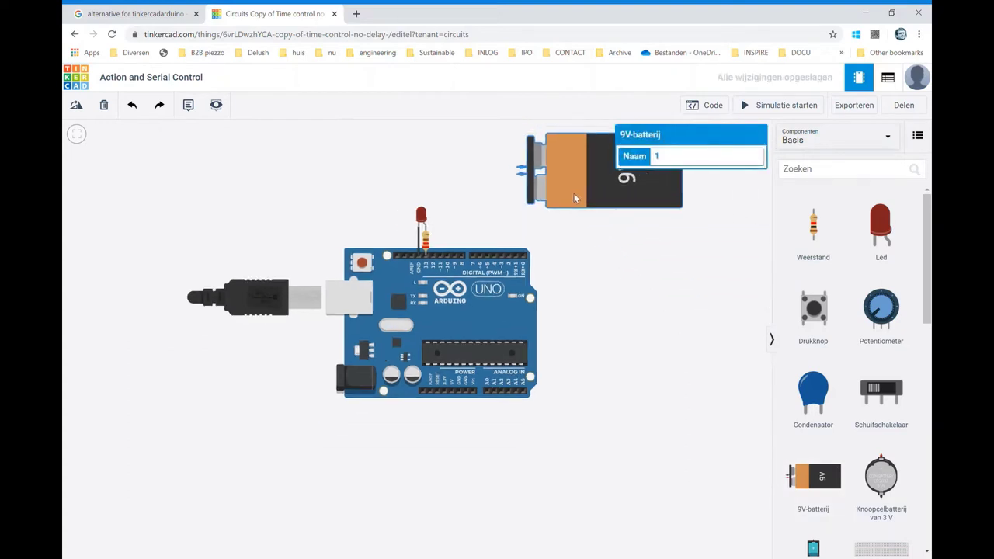
scroll(570, 190, down, 1)
click(758, 310)
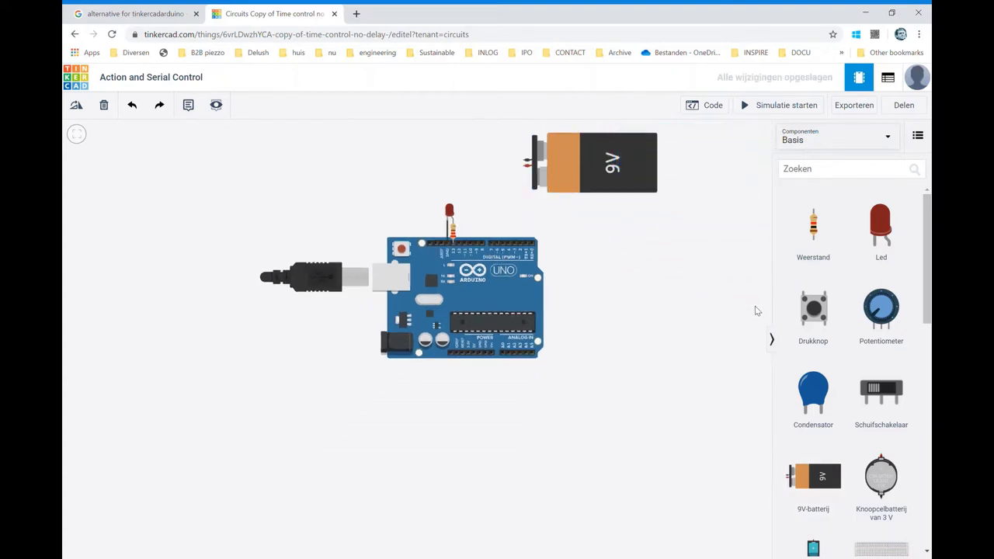
Switch the Componenten catalogue from Basis to Alle to list every component
scroll(874, 379, down, 5)
scroll(862, 379, down, 3)
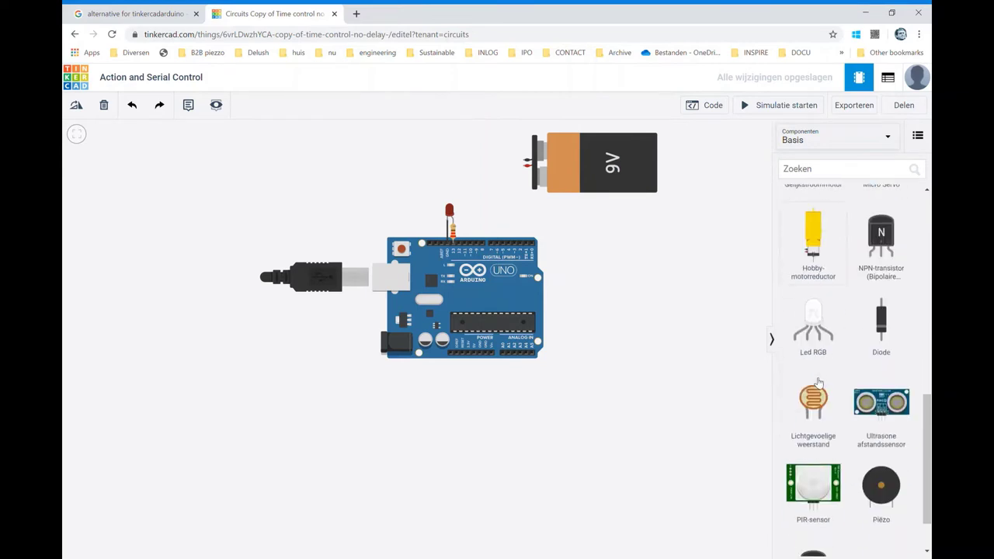
scroll(820, 382, down, 1)
scroll(831, 381, up, 2)
scroll(843, 377, up, 1)
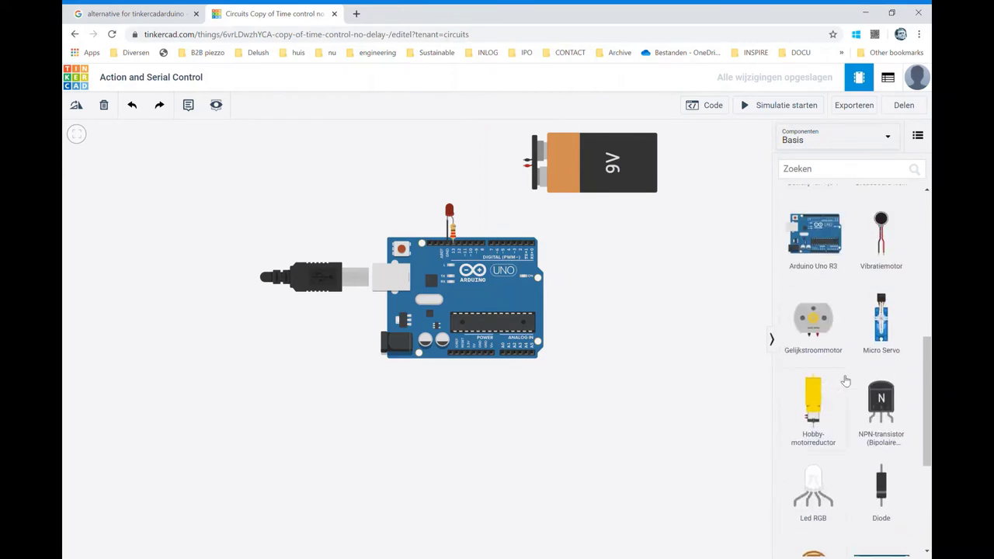
scroll(843, 392, up, 2)
scroll(828, 295, up, 1)
scroll(827, 288, up, 2)
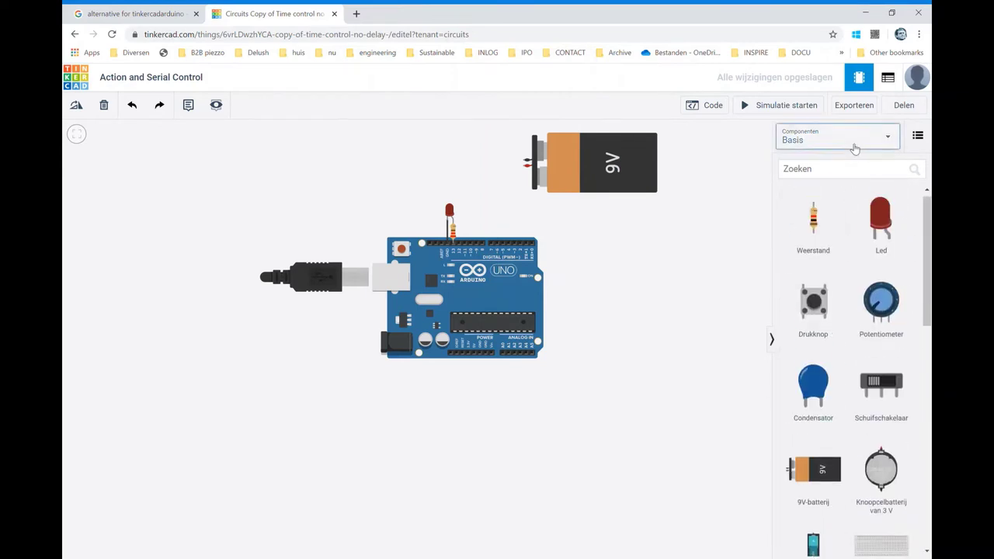
click(855, 144)
click(828, 184)
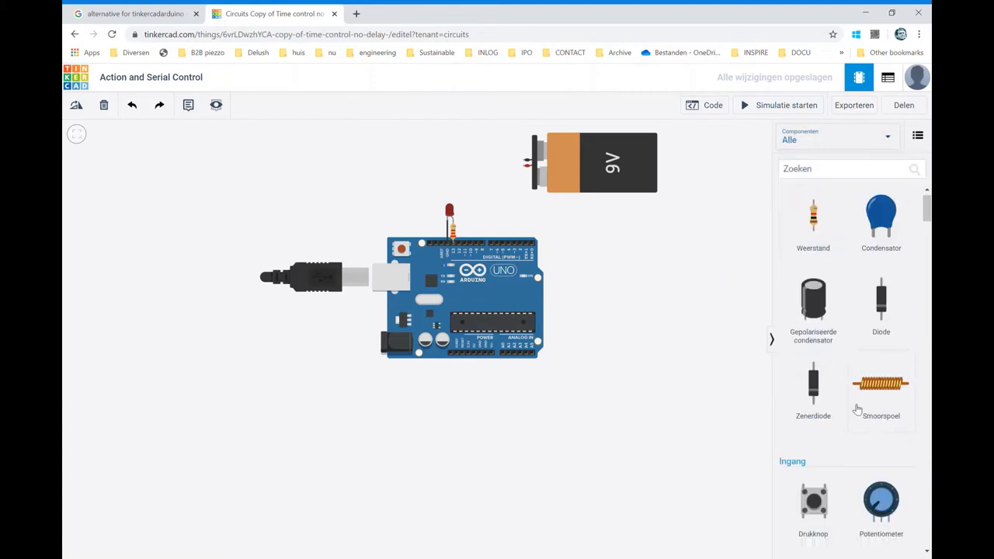
scroll(855, 349, down, 5)
scroll(854, 373, down, 5)
scroll(858, 410, down, 5)
scroll(857, 409, down, 3)
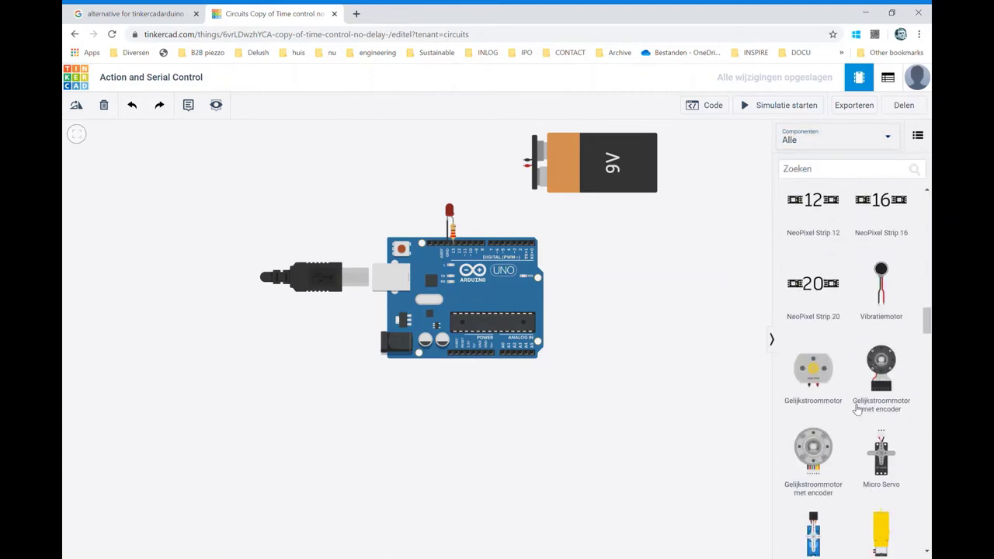
scroll(857, 409, down, 3)
scroll(857, 409, down, 2)
scroll(858, 409, down, 3)
scroll(857, 409, down, 3)
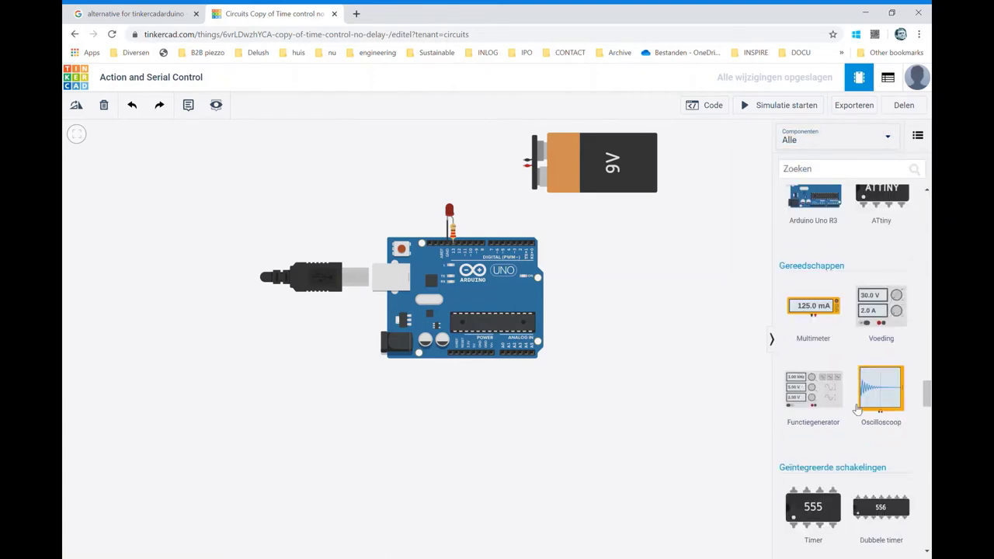
scroll(857, 409, down, 3)
scroll(858, 409, down, 2)
scroll(857, 409, down, 3)
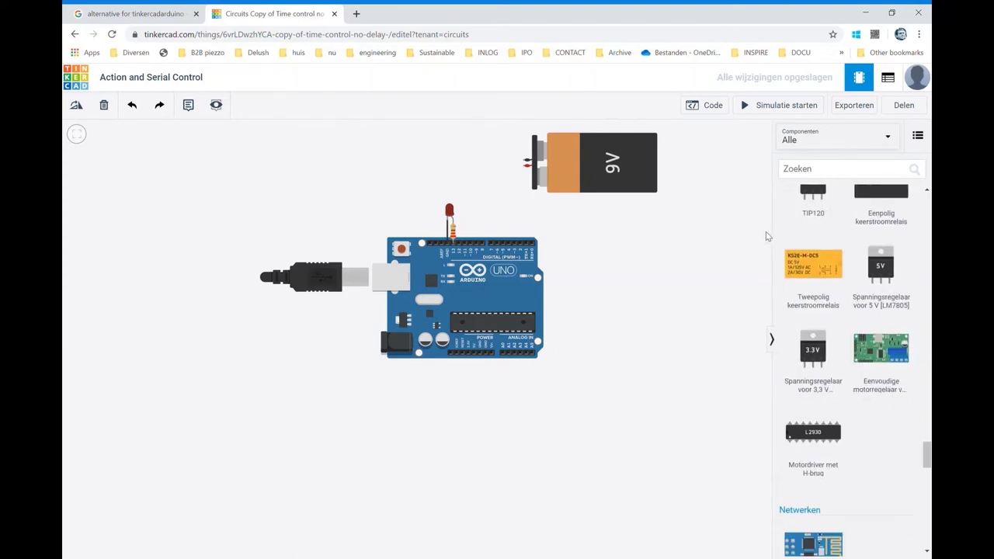
Place the Tweepolig keerstroomrelais above the Arduino and rotate it three times to stand upright
mouse_move(808, 266)
mouse_down()
mouse_move(458, 172)
mouse_move(489, 203)
mouse_up()
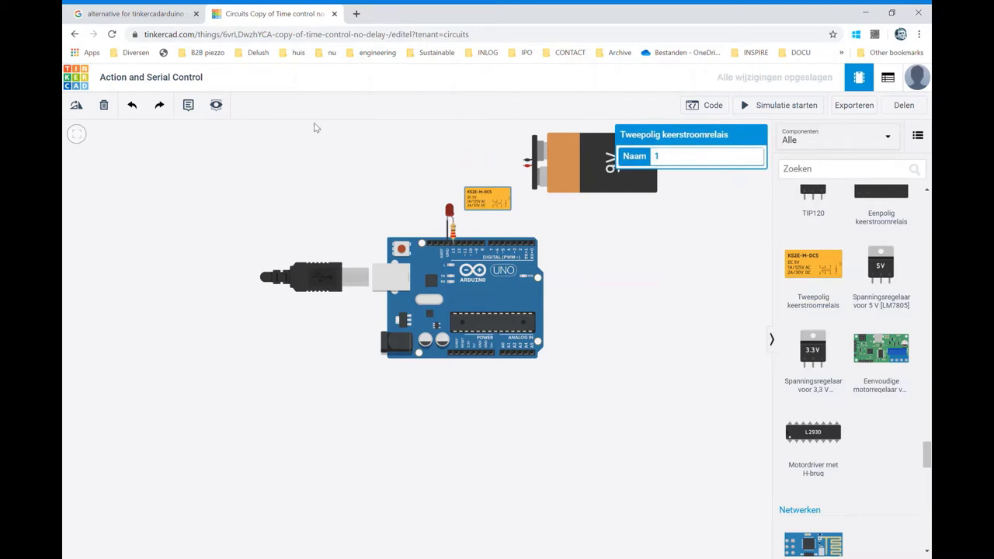
click(75, 106)
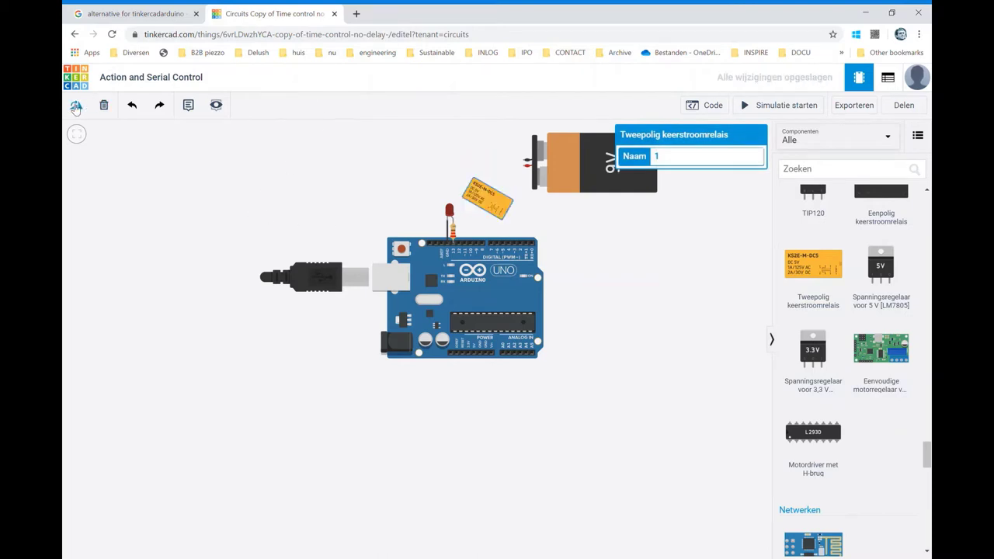
click(75, 107)
click(76, 107)
click(607, 234)
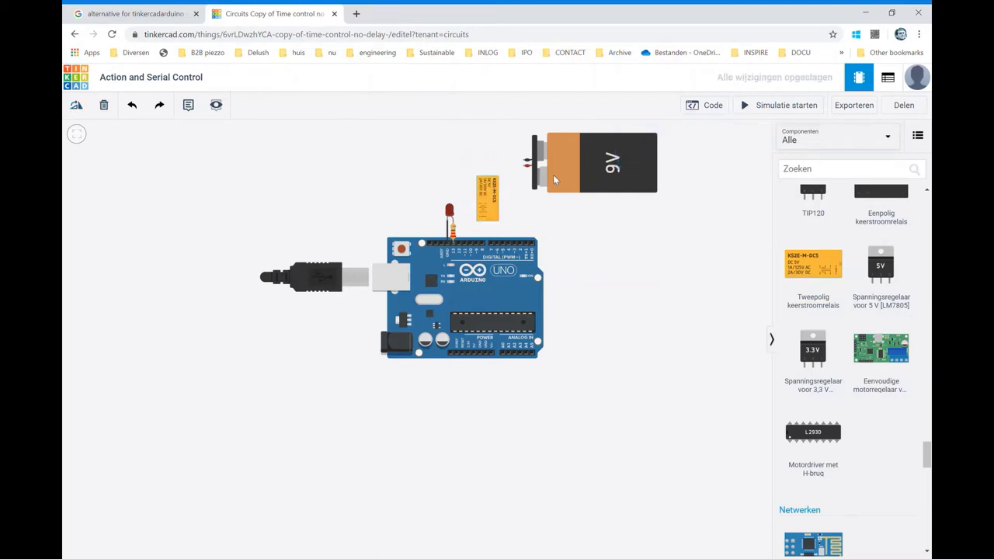
Move the 9V battery higher above the board and scroll the Components list to the motors
mouse_move(469, 153)
mouse_down()
mouse_move(351, 220)
mouse_move(384, 238)
mouse_up()
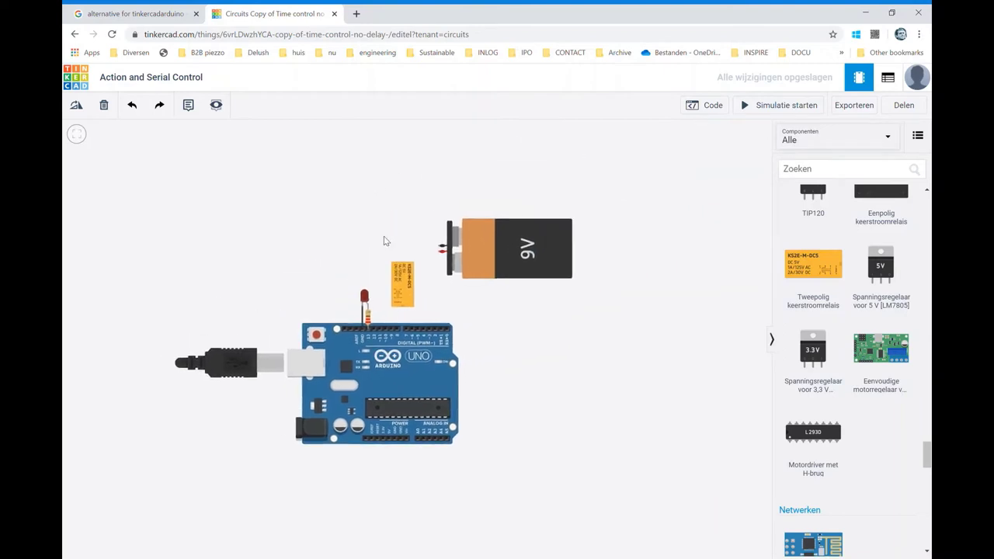
drag(526, 255, 516, 201)
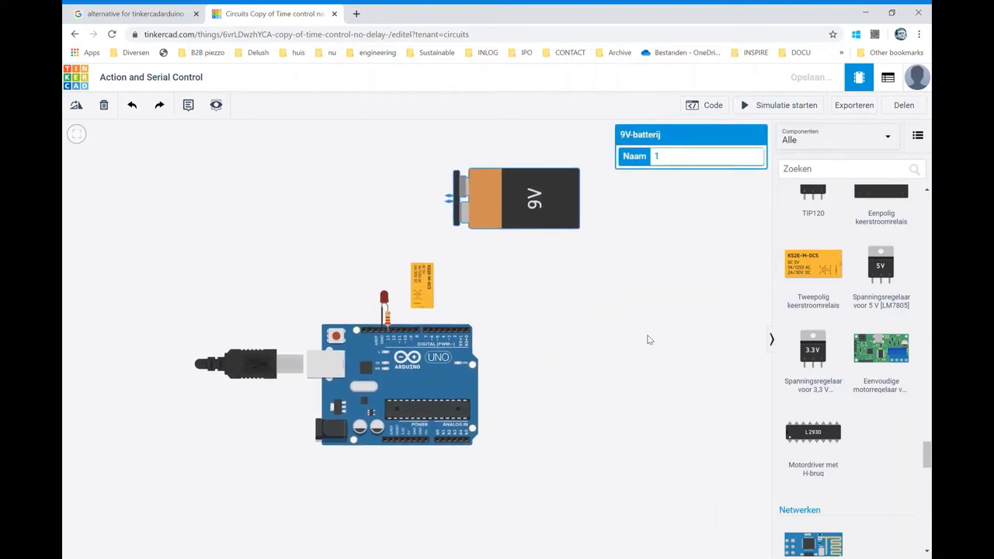
click(647, 339)
scroll(905, 333, up, 10)
scroll(924, 331, up, 10)
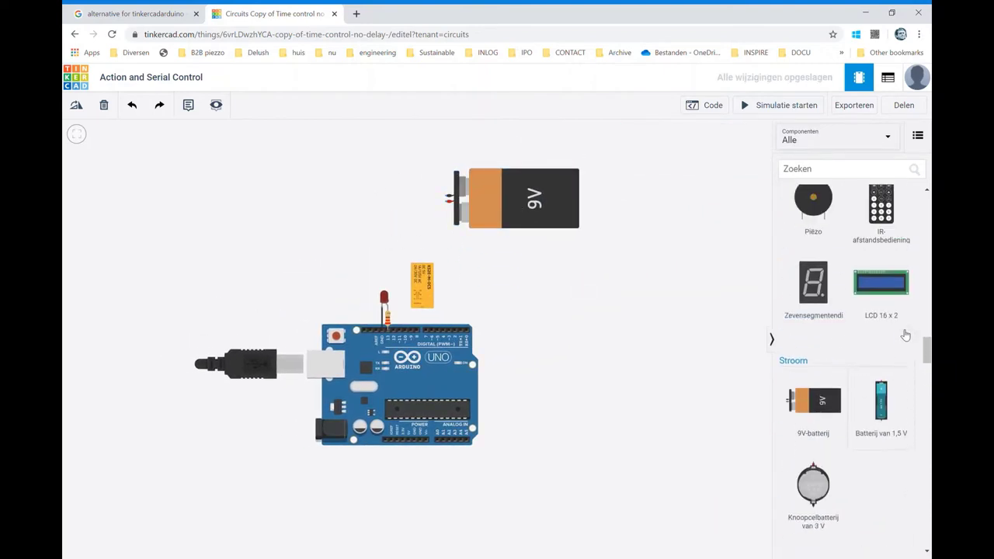
scroll(916, 338, up, 4)
scroll(911, 346, down, 4)
scroll(911, 346, up, 1)
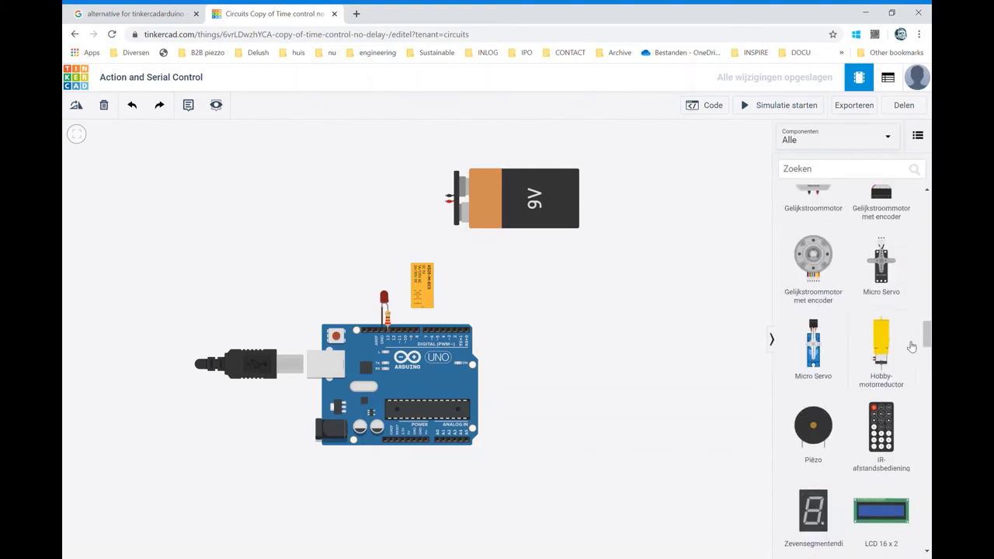
scroll(908, 346, up, 4)
scroll(907, 345, up, 3)
scroll(904, 345, up, 3)
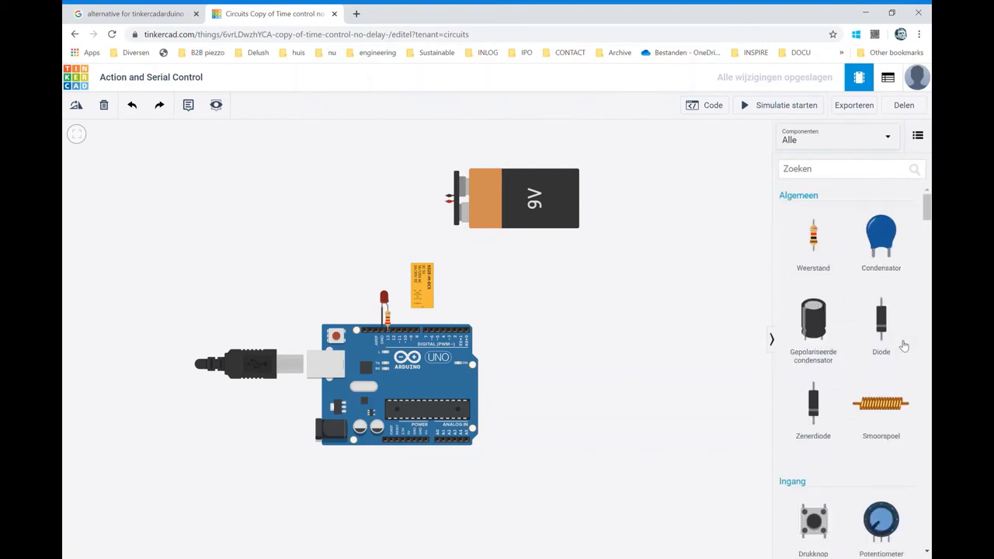
scroll(904, 346, down, 4)
scroll(904, 345, down, 5)
scroll(904, 345, down, 2)
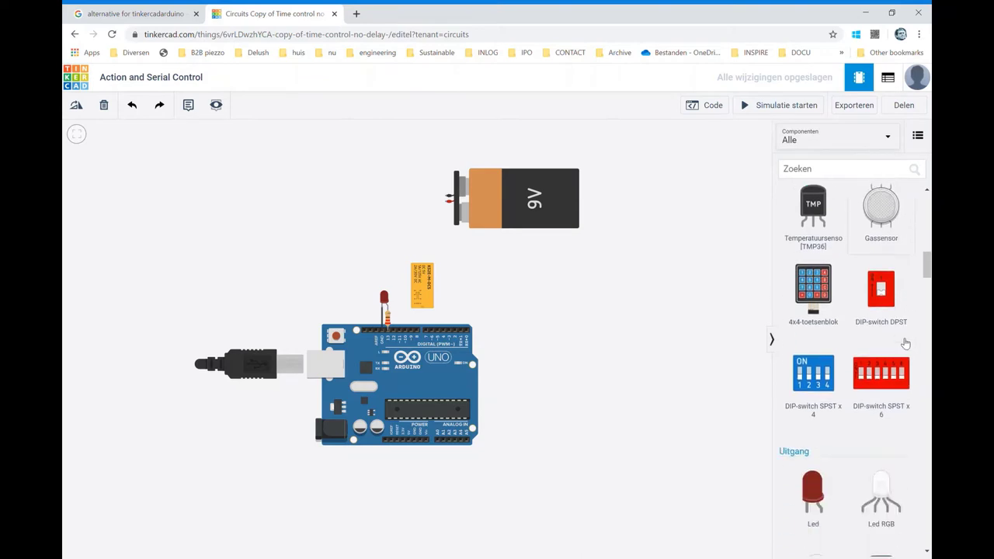
scroll(903, 344, down, 2)
scroll(902, 342, down, 2)
scroll(902, 343, down, 5)
scroll(904, 343, down, 3)
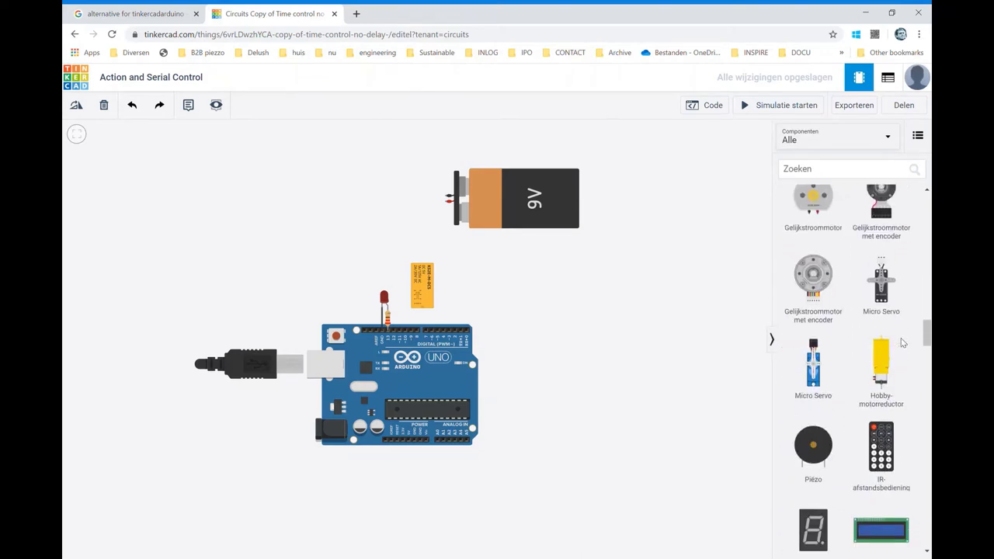
scroll(905, 344, up, 1)
Add a Gelijkstroommotor, rotate it a quarter turn, and place it just left of the 9V battery
drag(813, 310, 327, 222)
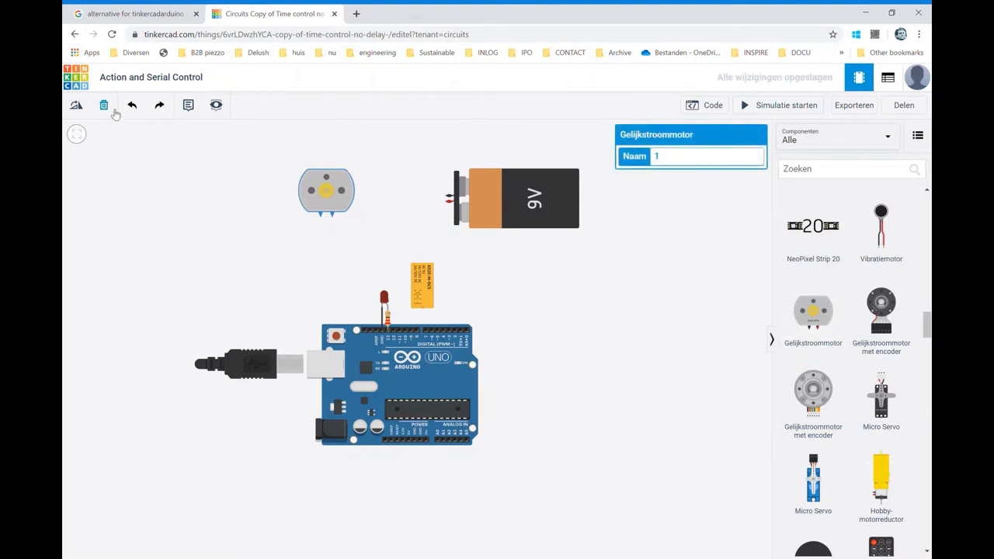
click(76, 107)
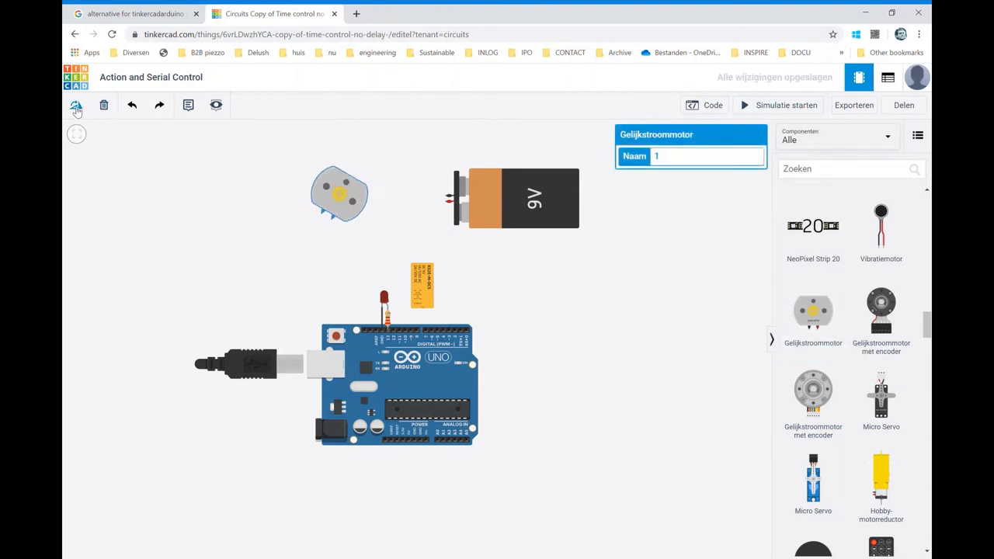
click(584, 343)
drag(335, 222, 341, 204)
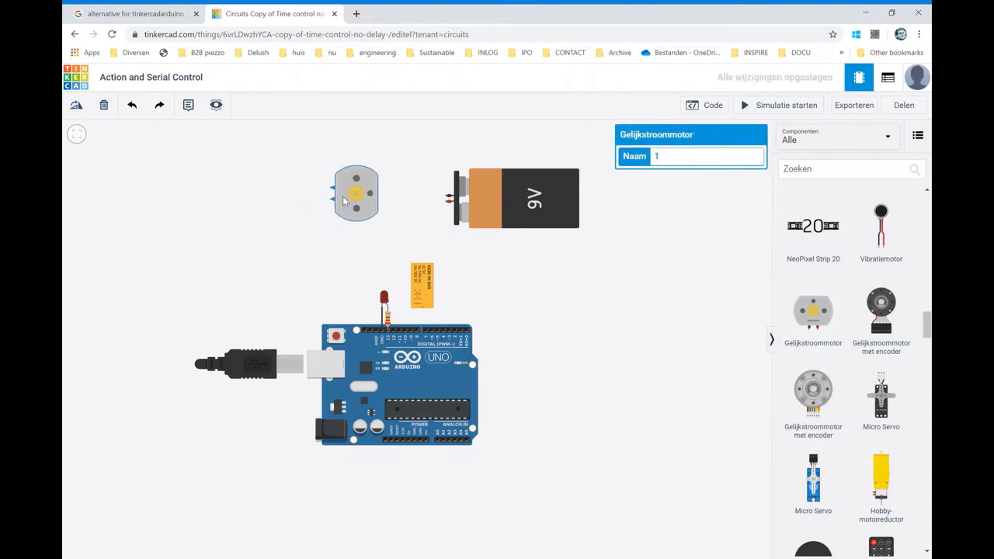
click(701, 348)
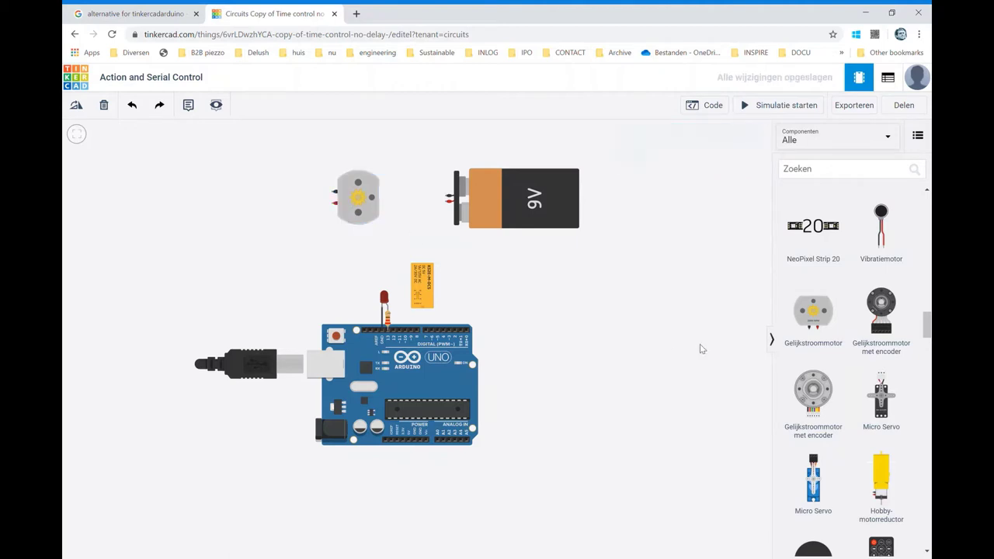
click(332, 193)
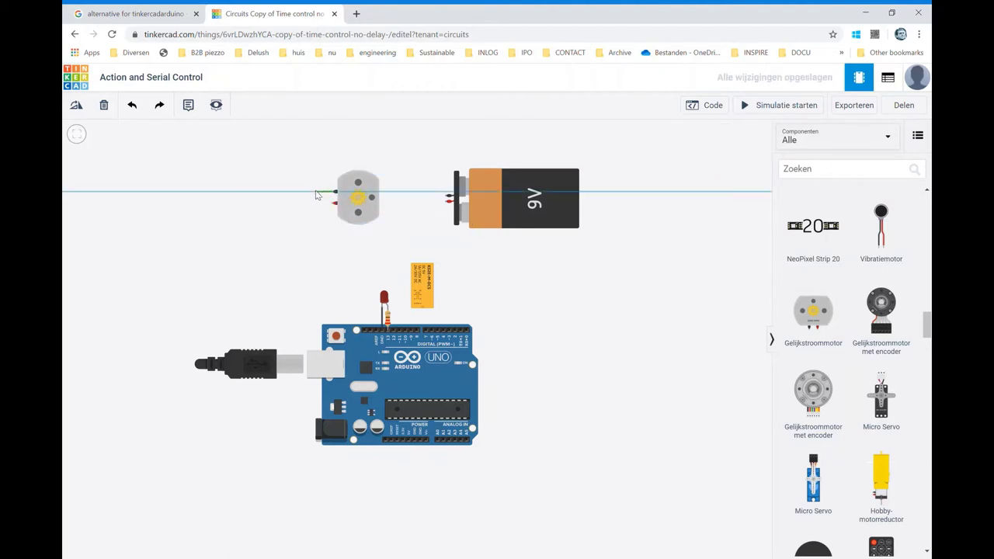
Route a wire from the motor up and over to the battery terminal
click(315, 190)
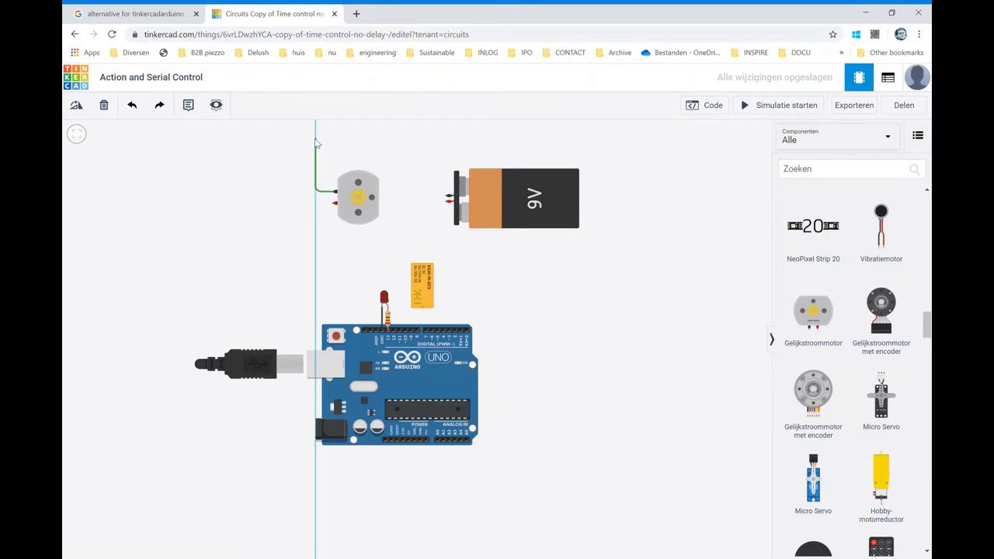
click(315, 141)
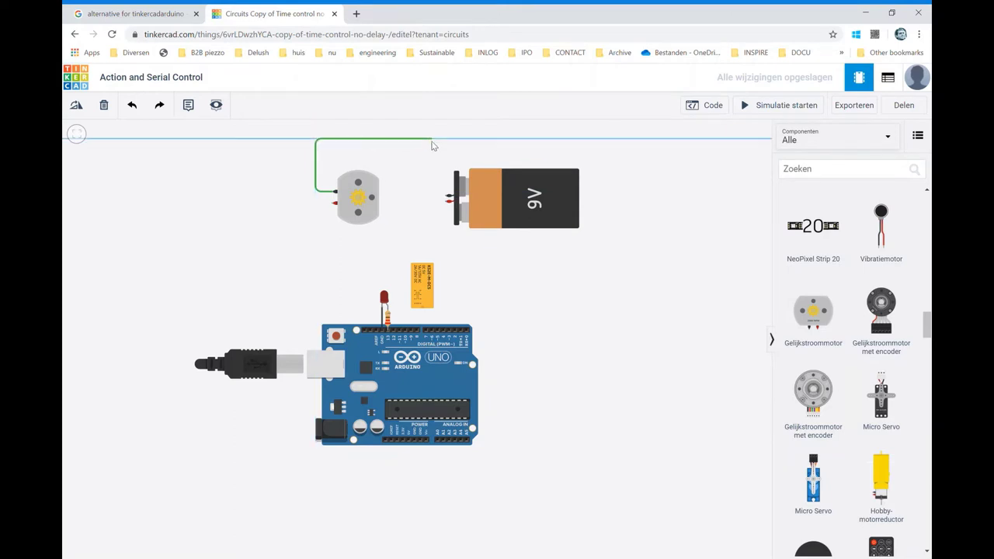
click(432, 141)
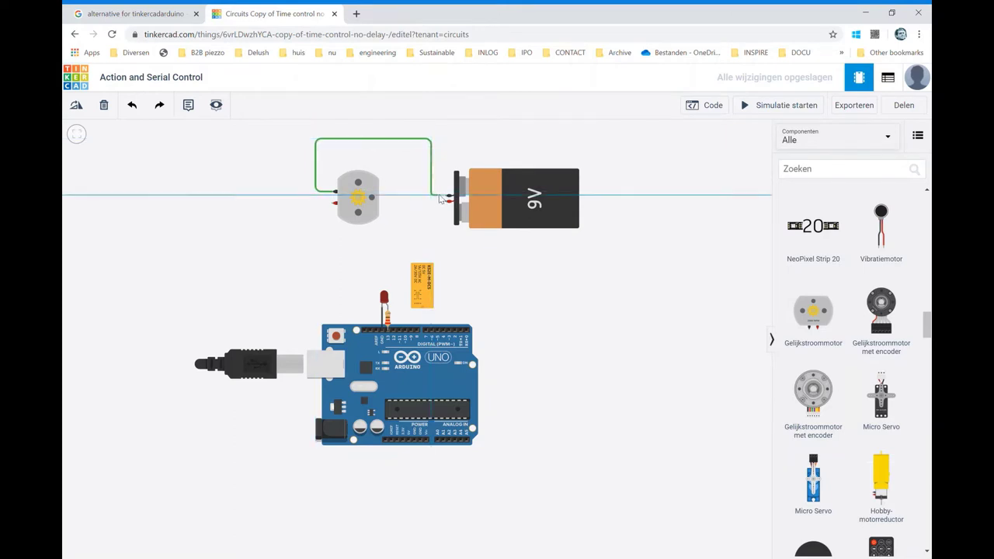
click(446, 198)
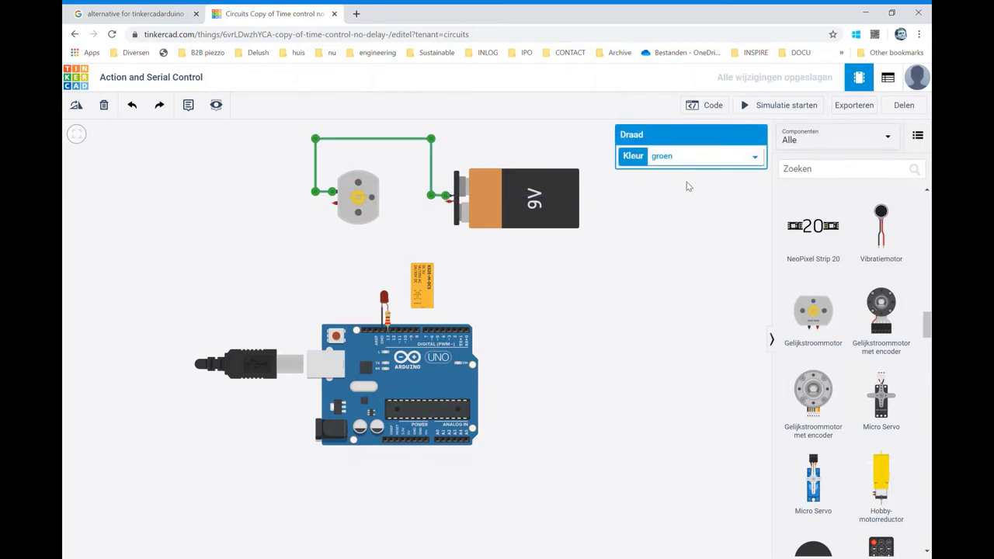
click(543, 295)
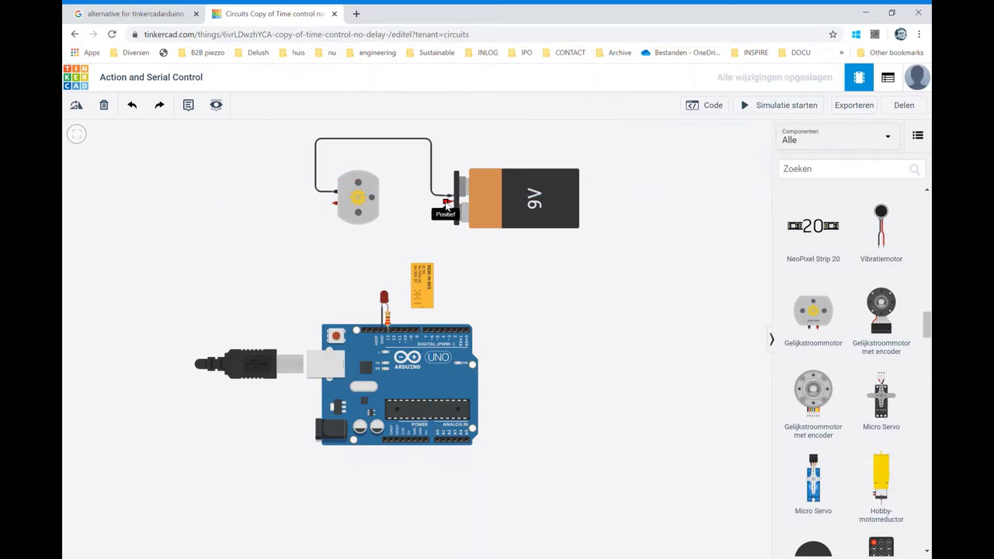
Wire the battery's positive terminal down to relay Terminal 4
click(447, 203)
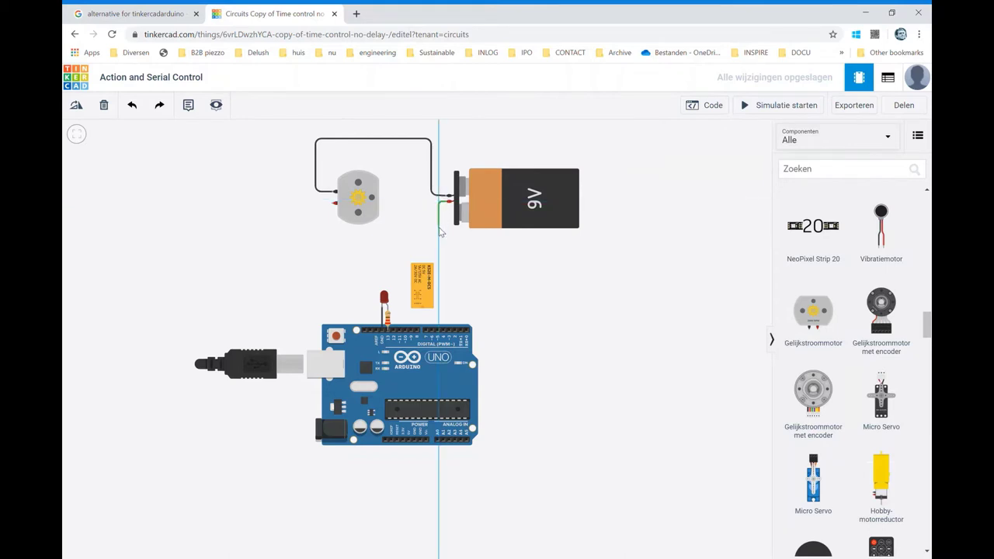
click(440, 231)
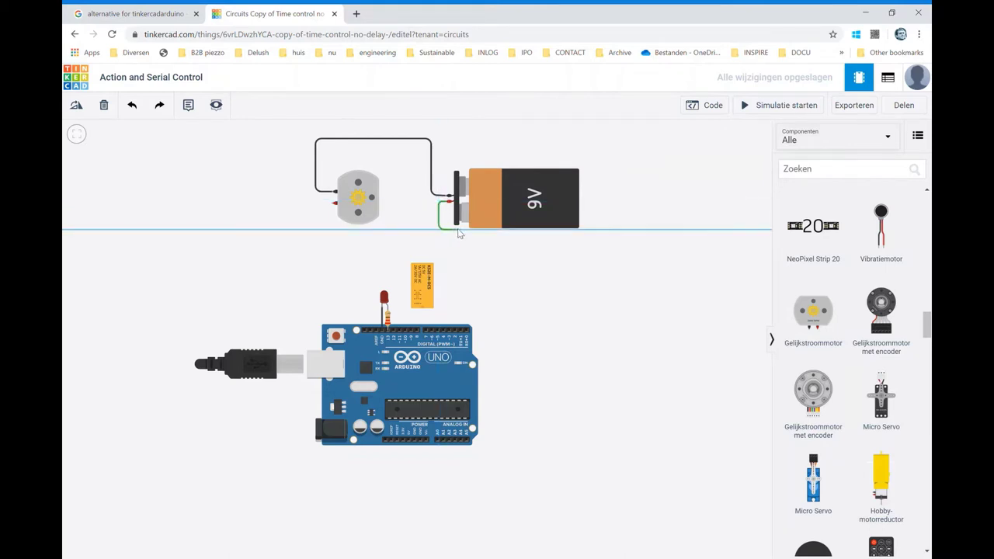
click(456, 231)
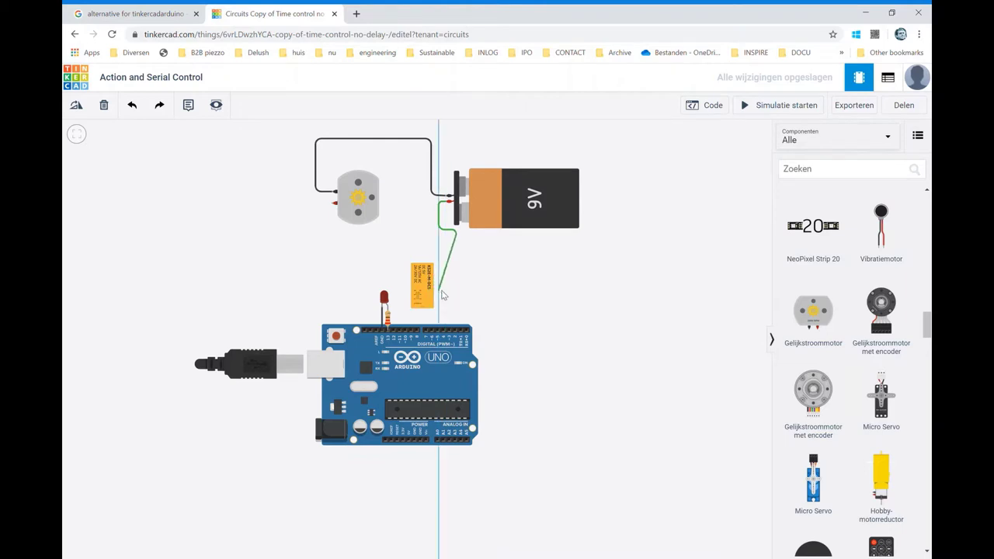
click(457, 288)
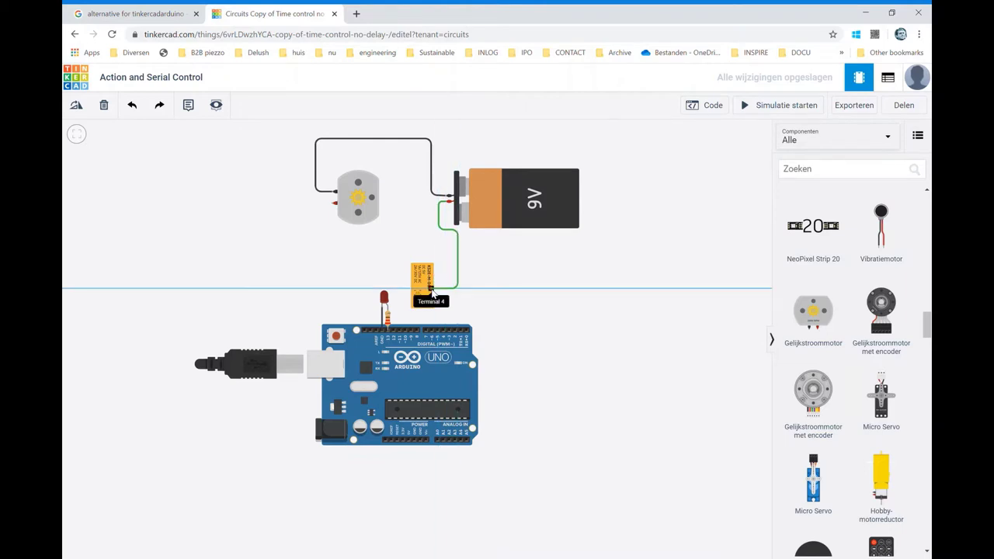
click(432, 290)
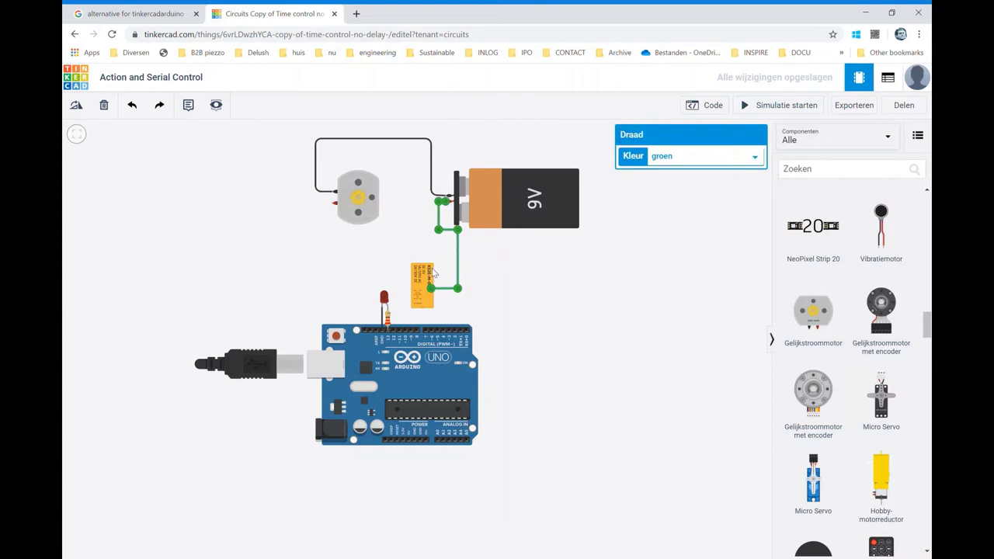
drag(434, 273, 441, 269)
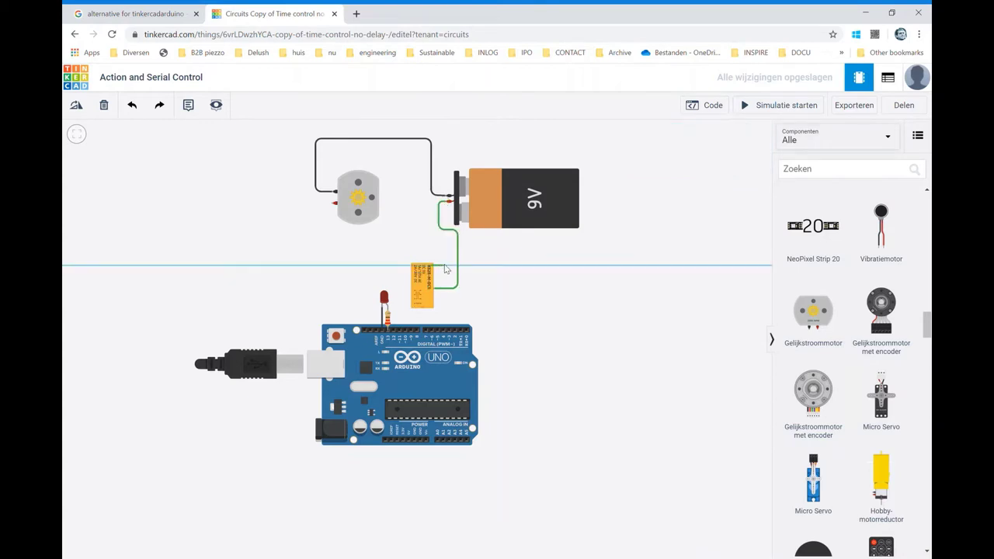
Wire the relay's top terminal to the motor's left terminal and colour it red
click(444, 266)
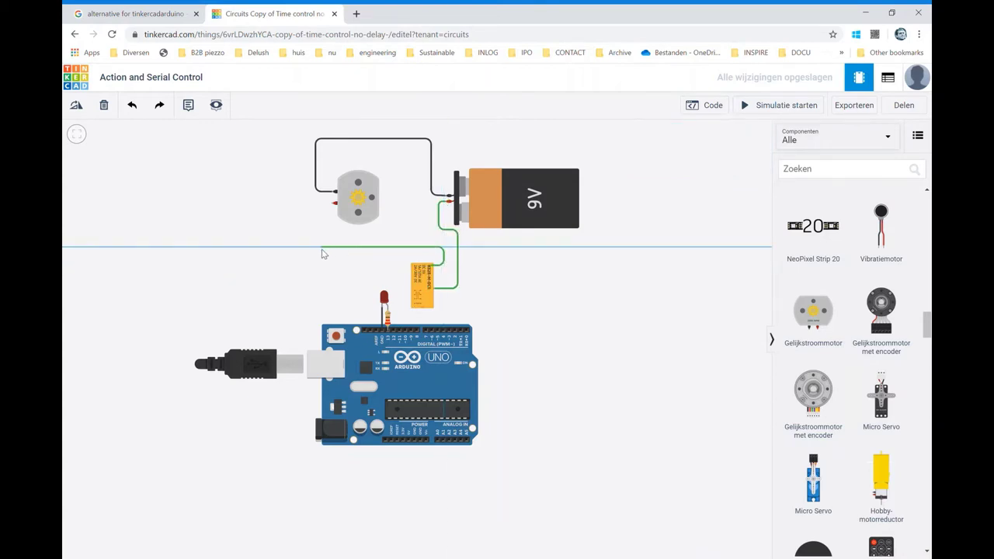
click(323, 248)
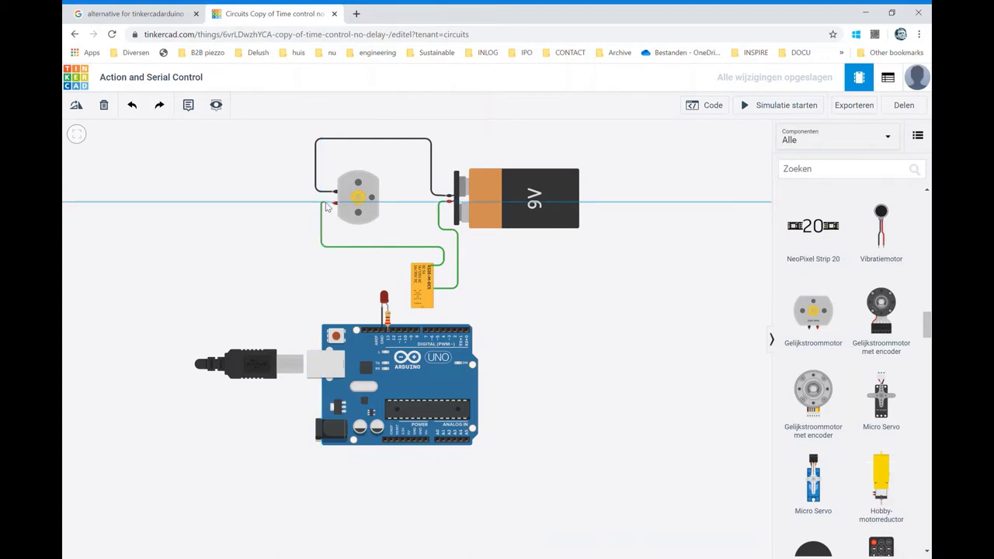
click(331, 203)
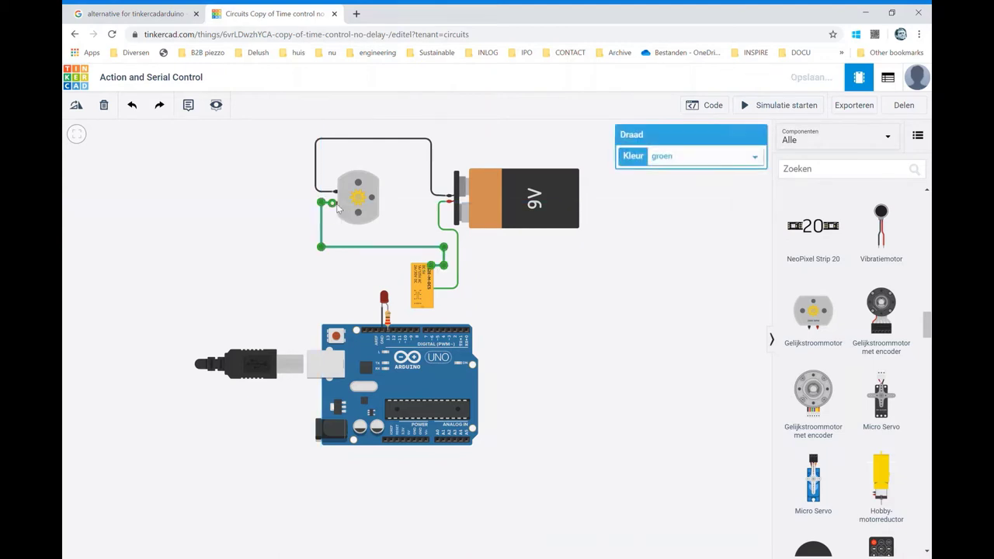
click(681, 159)
click(668, 190)
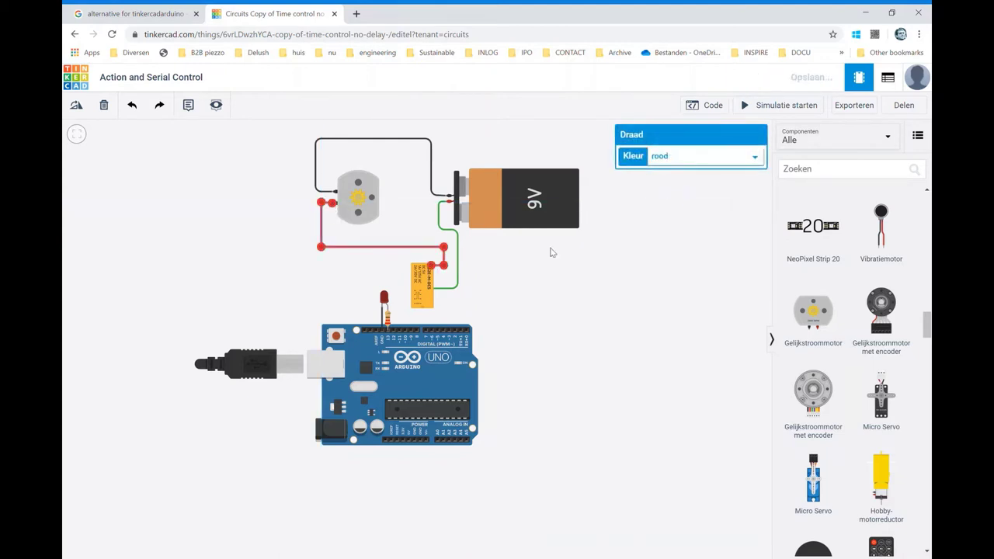
Recolour the green battery-to-relay wire red
click(463, 285)
click(458, 287)
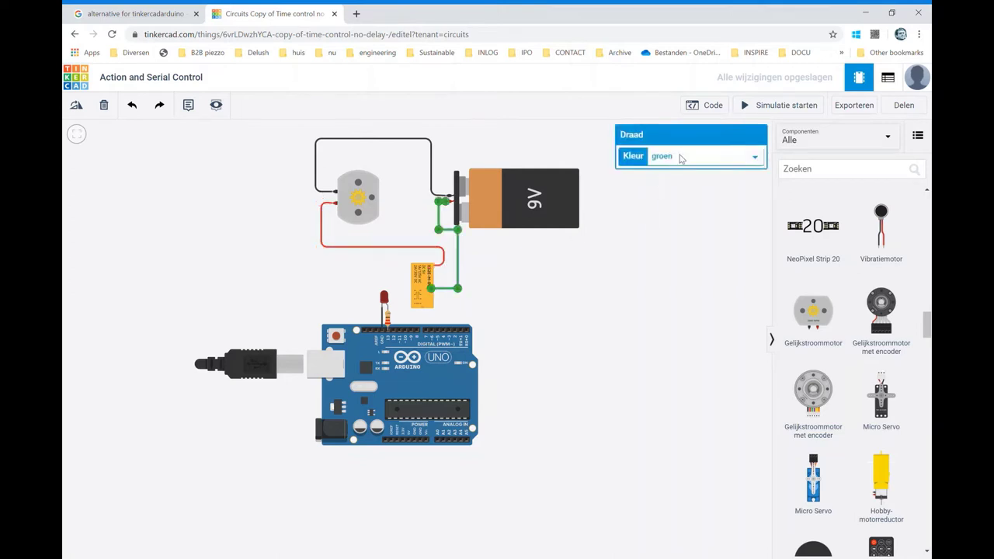
click(680, 157)
click(677, 191)
click(543, 271)
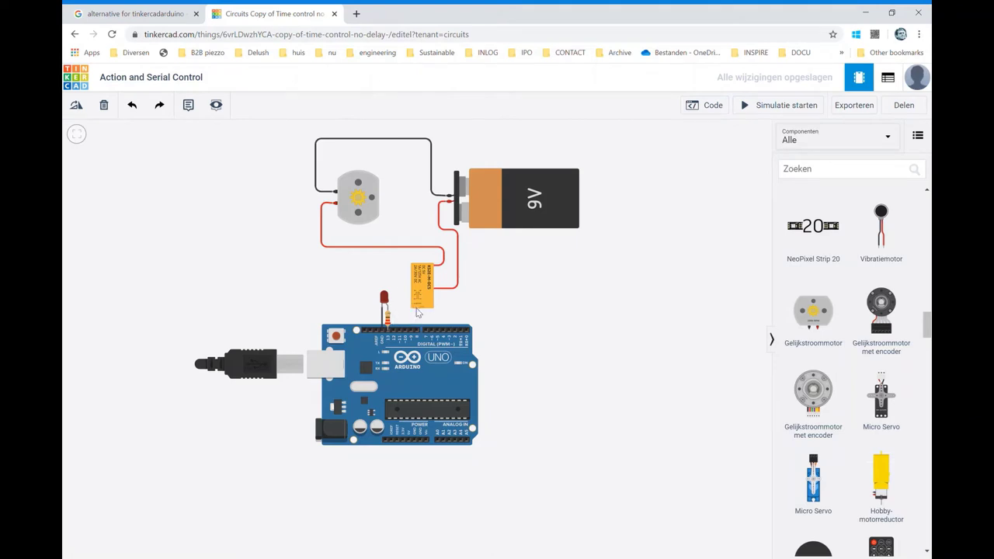
Wire relay Terminal 16 to an Arduino digital pin and colour it orange
click(416, 309)
click(425, 330)
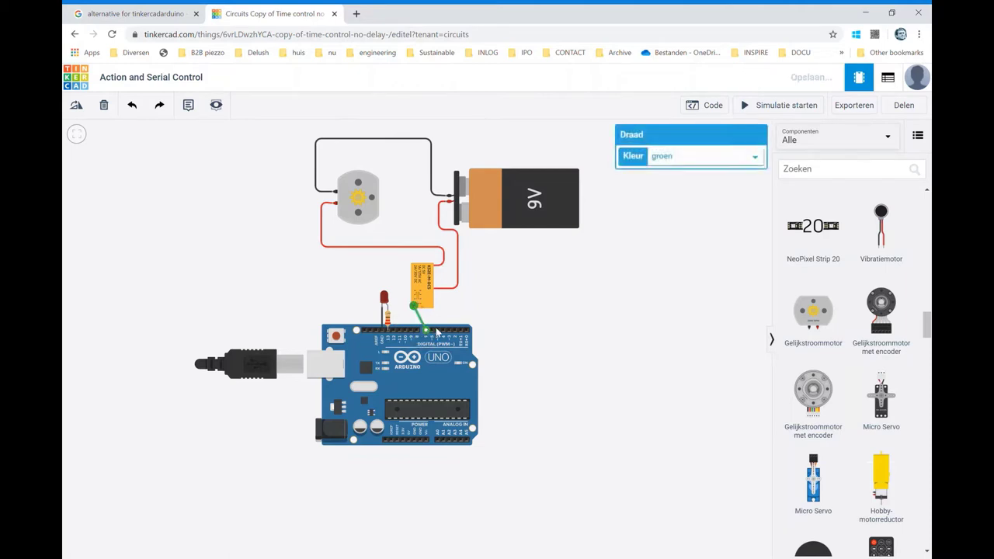
click(521, 305)
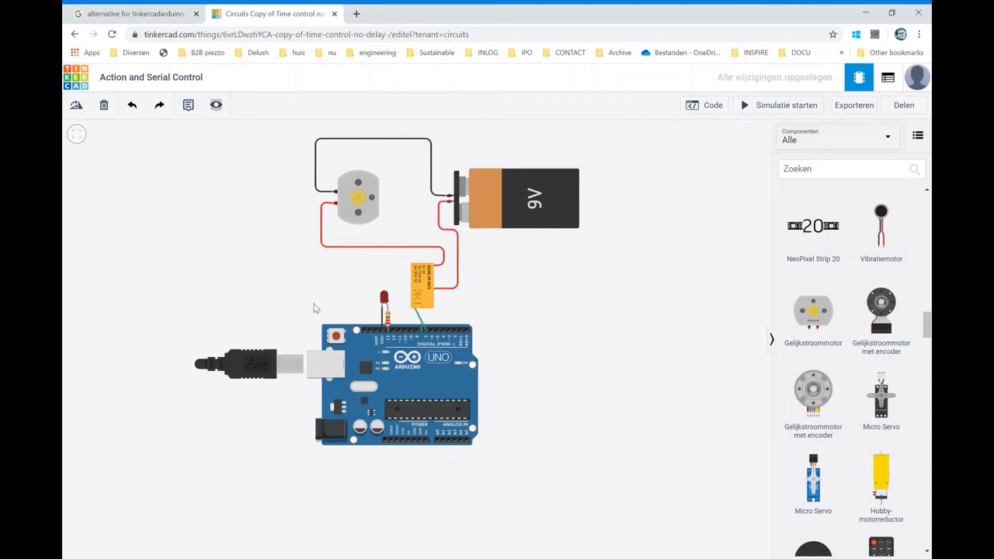
click(420, 319)
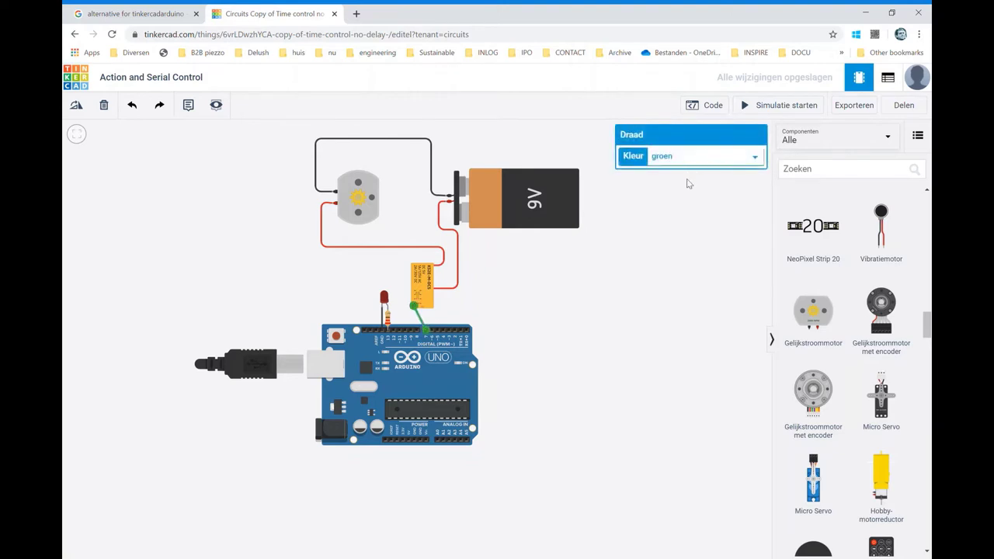
key(3)
click(628, 239)
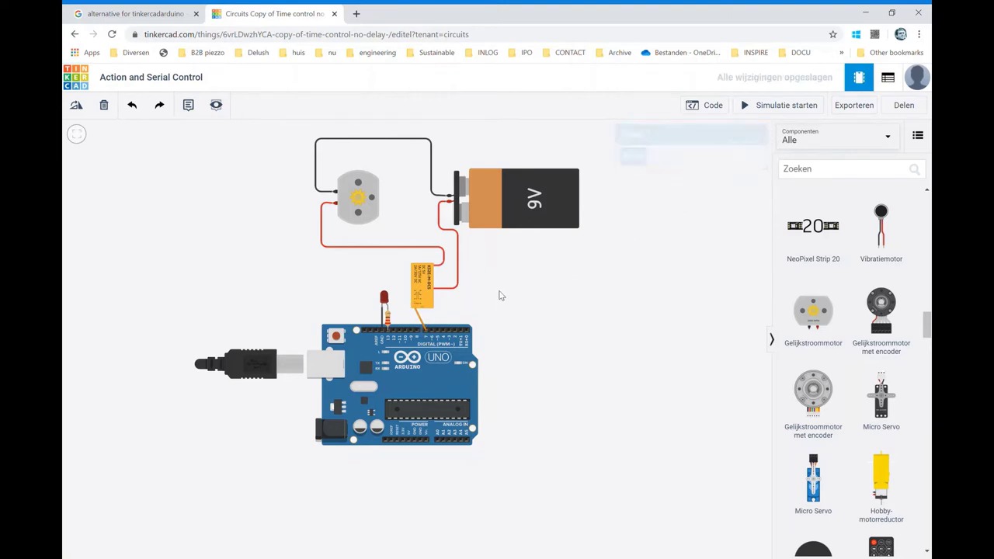
Route a wire from relay Terminal 1 to the LED cathode and make it black
click(432, 308)
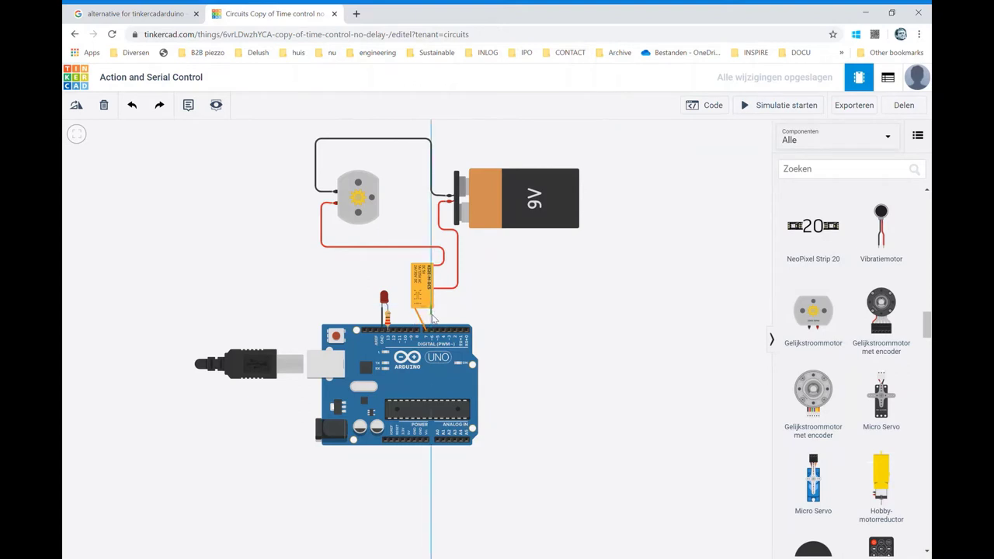
click(403, 312)
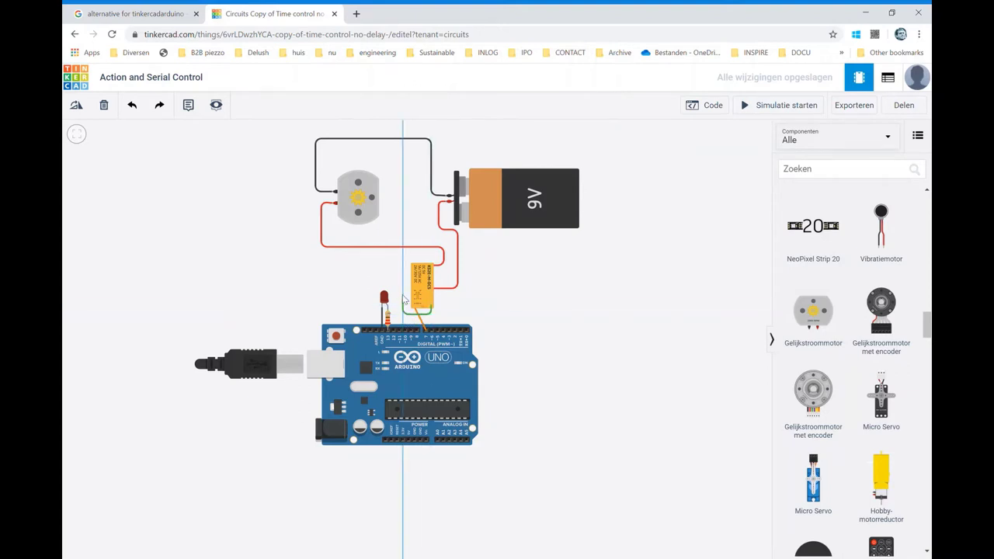
click(402, 272)
click(347, 273)
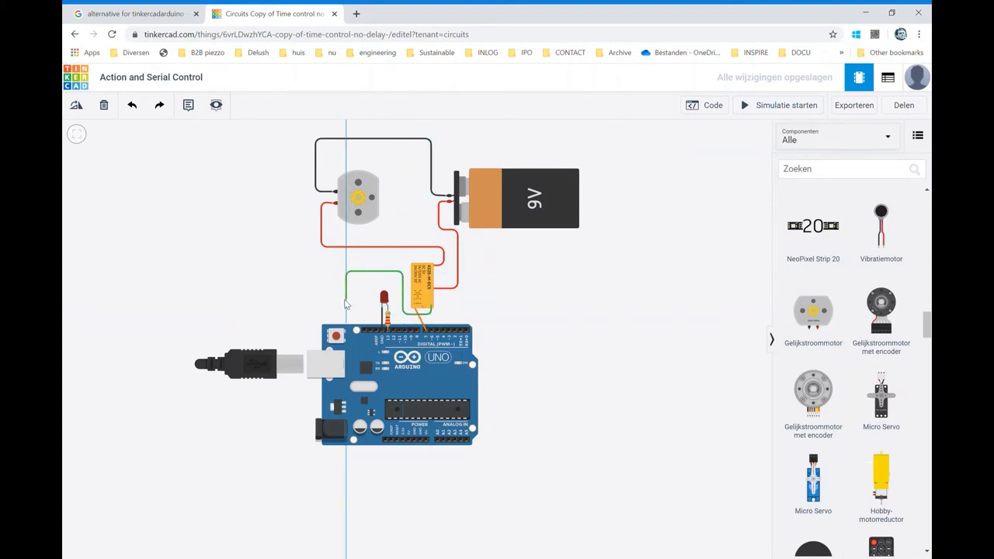
click(346, 306)
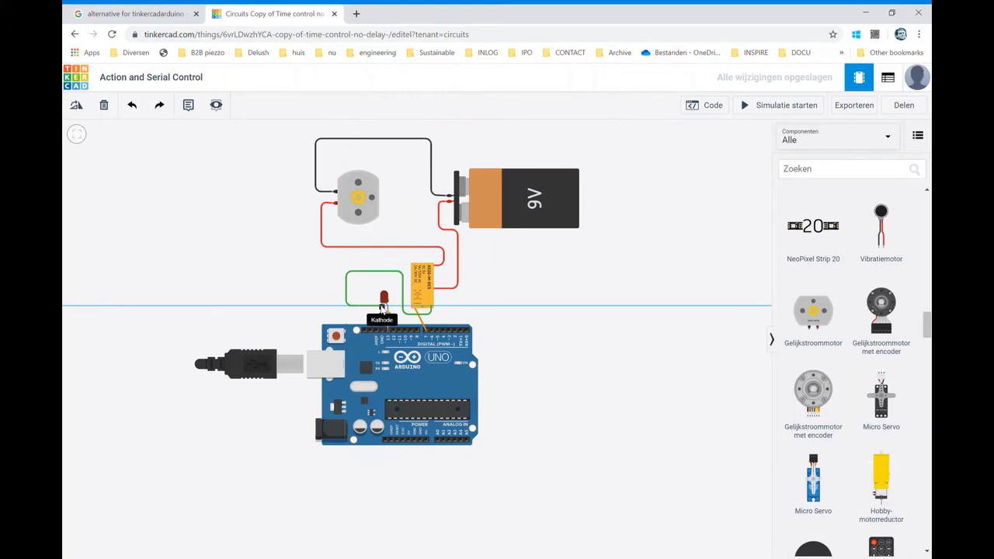
click(383, 307)
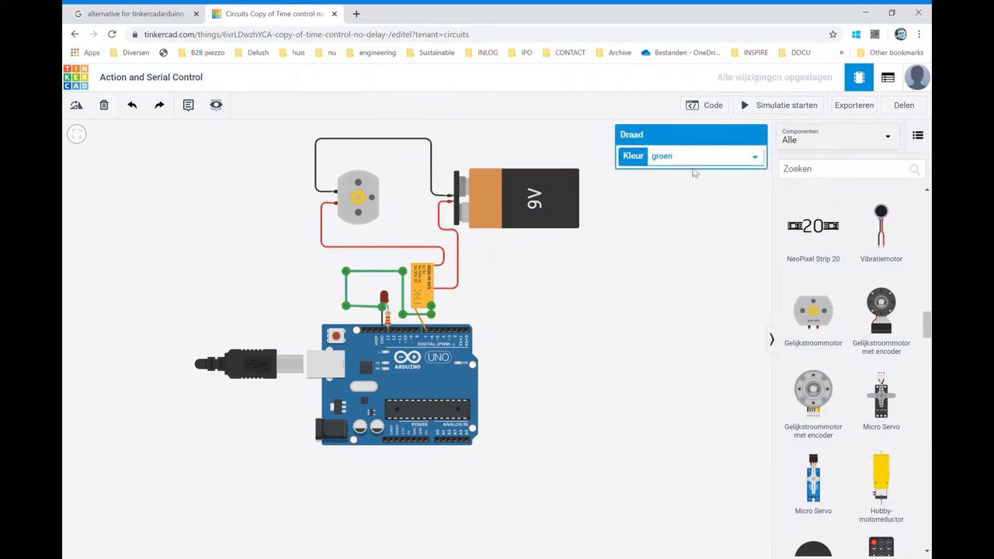
click(577, 279)
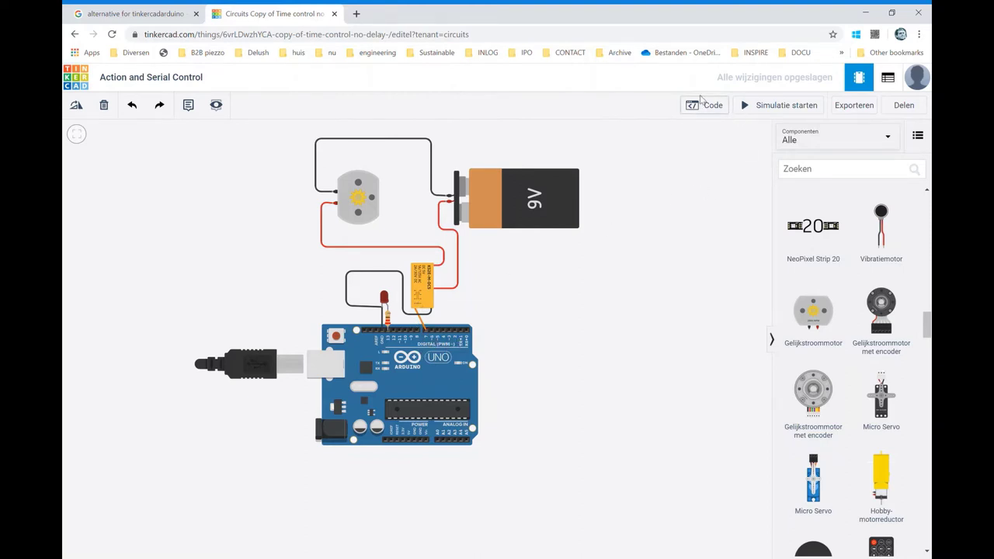
Open the Code panel and scroll through the startTimer millis() sketch toggling pin 13
click(709, 107)
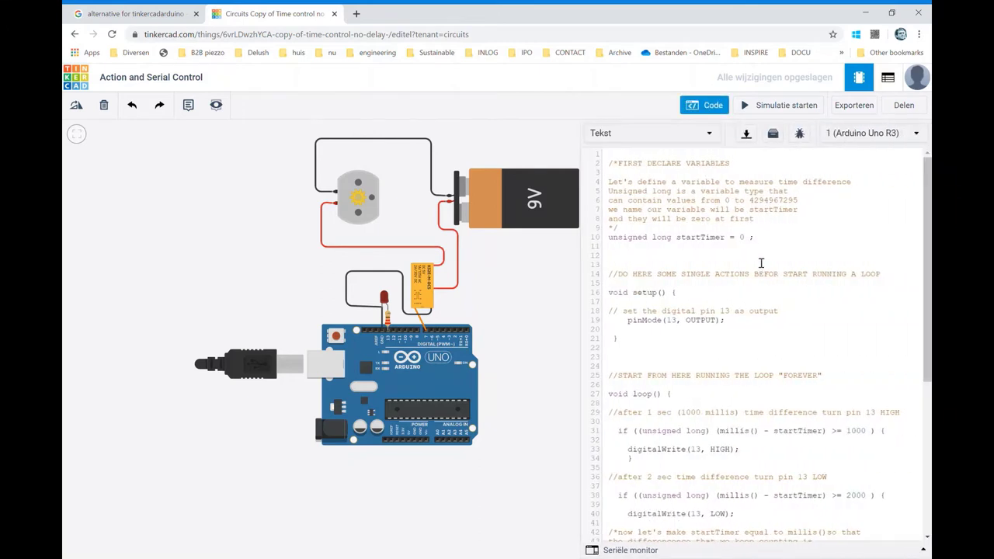
scroll(759, 320, down, 3)
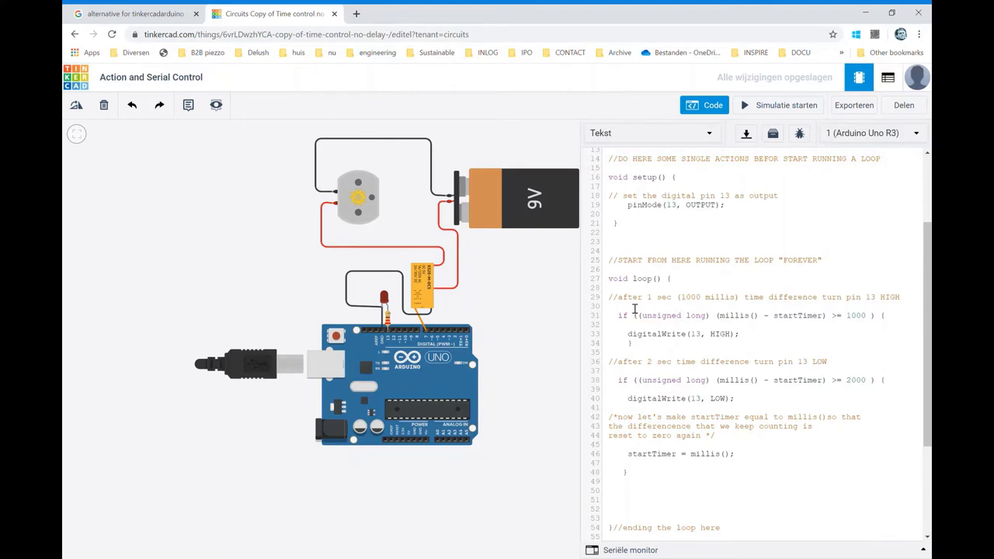
scroll(730, 255, up, 3)
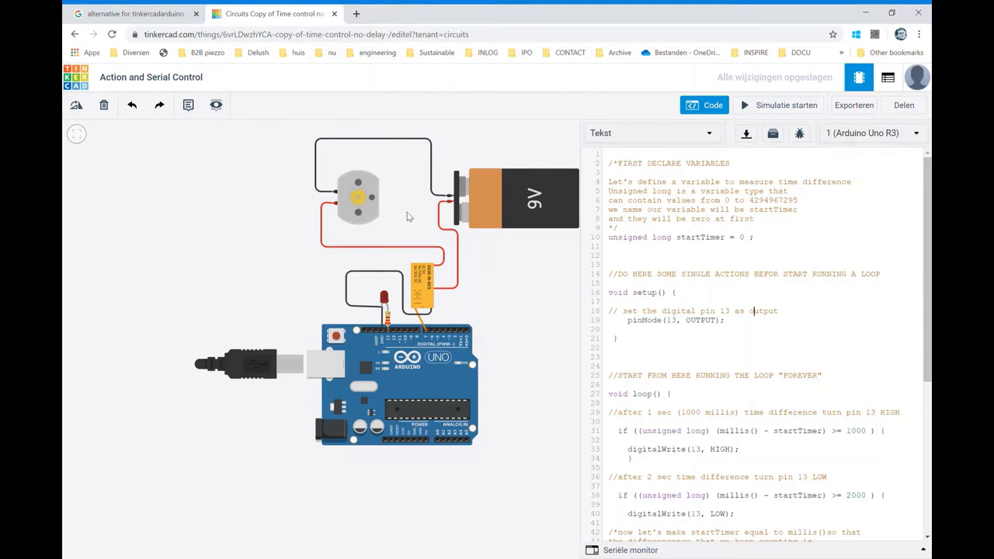
Rename startTimer to ledTimer in the line 10 declaration
click(752, 311)
drag(702, 241, 678, 241)
text(las)
scroll(750, 311, down, 3)
scroll(735, 307, up, 3)
Copy the declaration onto line 11 as unsigned long motorTimer = 0
drag(748, 239, 619, 247)
key(ctrl+c)
click(615, 250)
key(ctrl+v)
drag(677, 248, 695, 248)
text(motor)
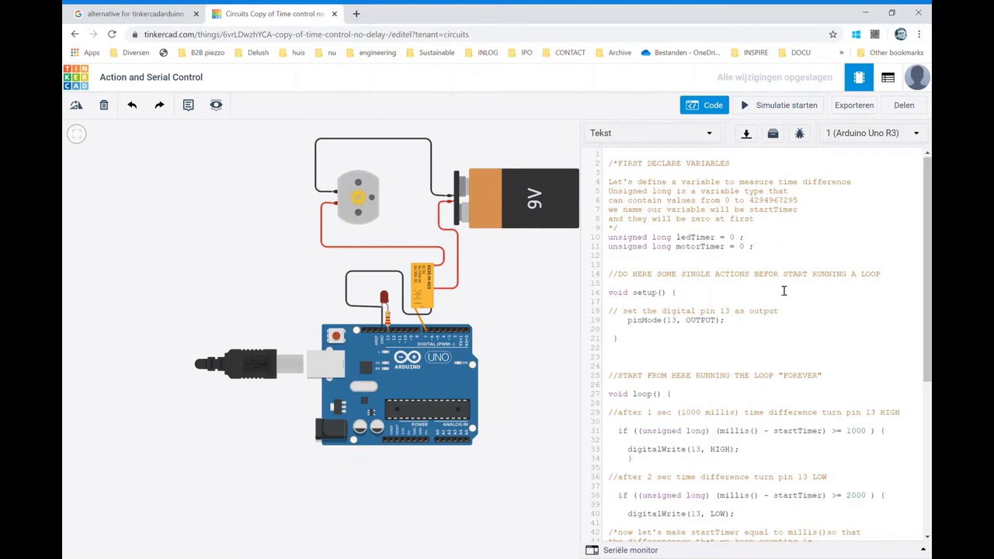
Change startTimer to ledTimer on loop lines 31, 38 and 46
scroll(780, 292, down, 3)
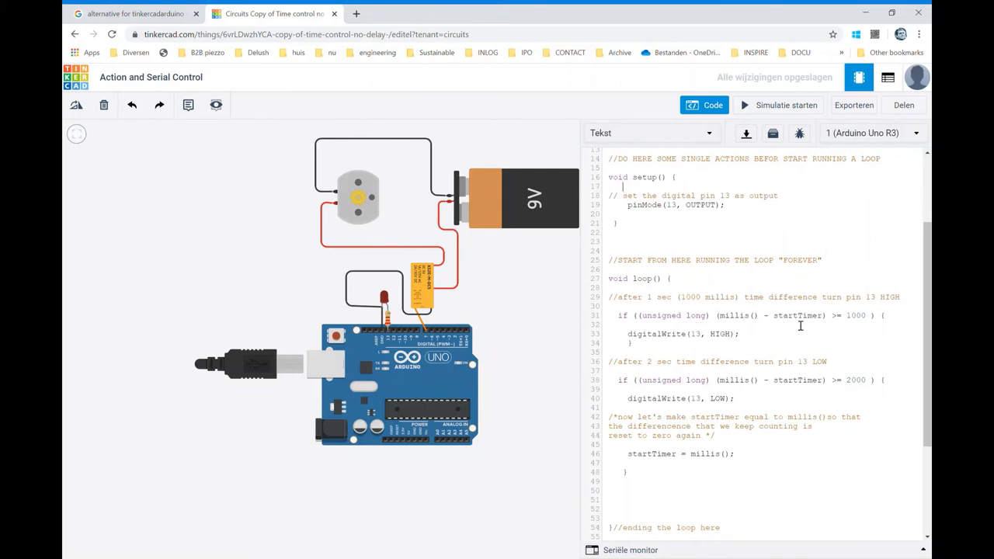
drag(800, 319, 774, 319)
text(led)
drag(802, 386, 781, 386)
text(led)
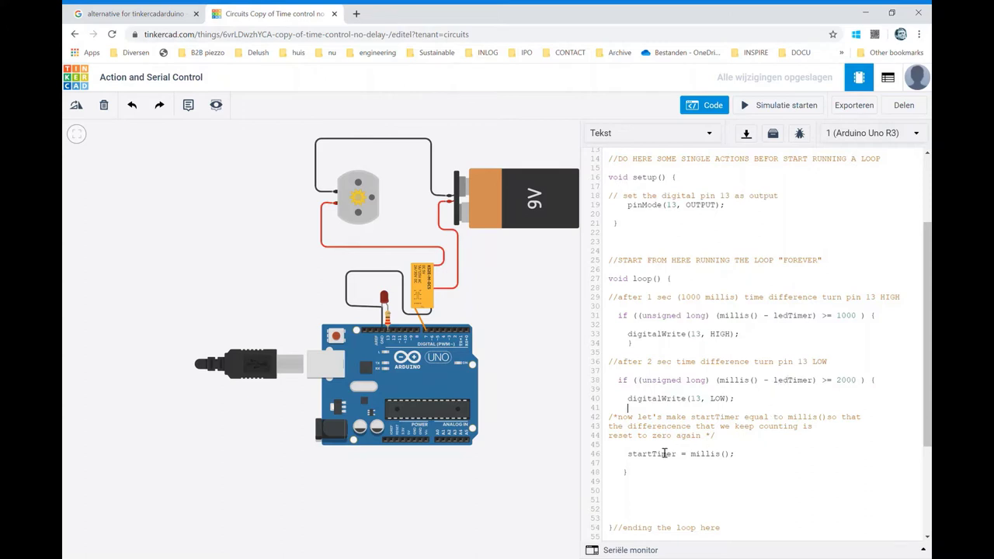
drag(657, 457, 633, 459)
text(l)
text(ed)
key(ctrl+z)
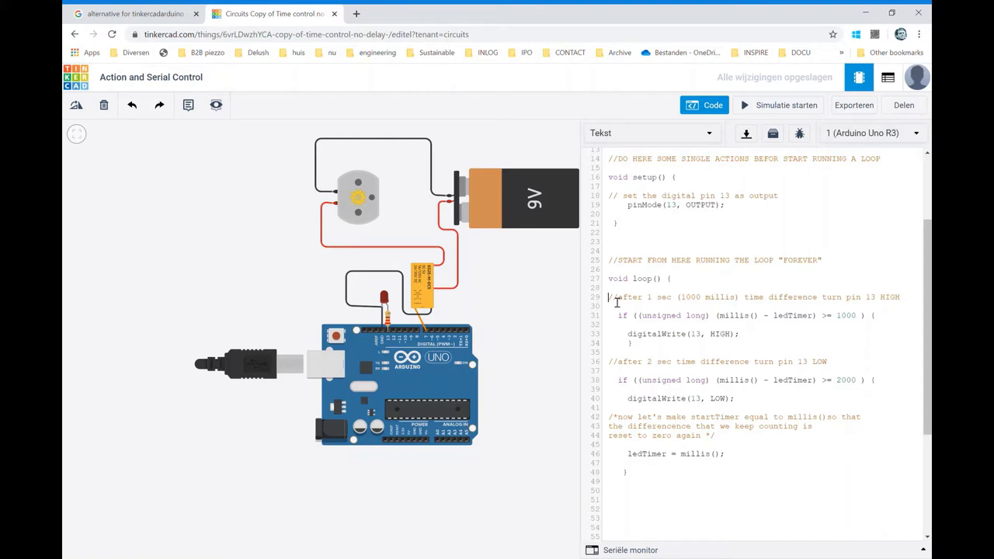
Paste a copy of the LED timing block below the original in loop()
mouse_move(610, 297)
mouse_down()
mouse_move(749, 363)
mouse_move(780, 466)
mouse_up()
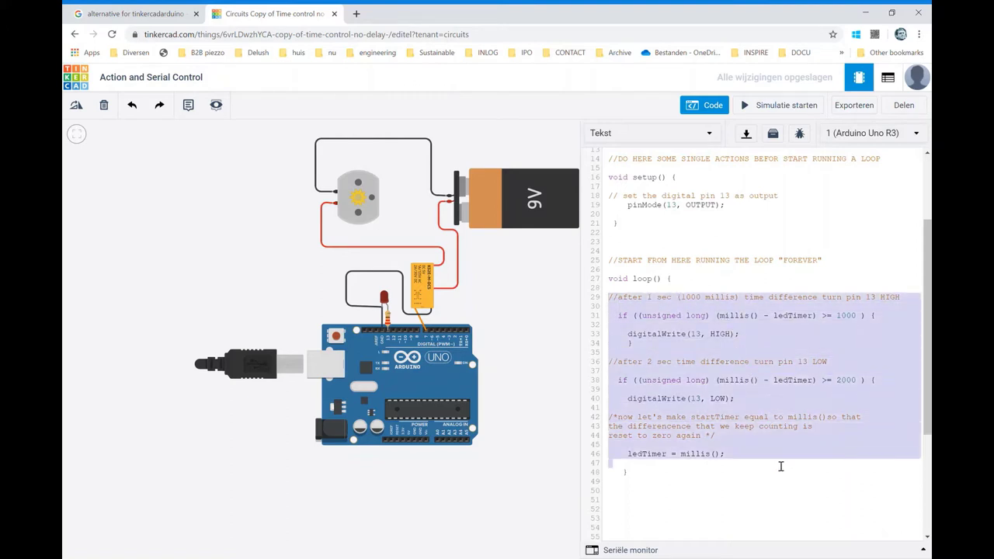
drag(781, 473, 781, 473)
key(ctrl+c)
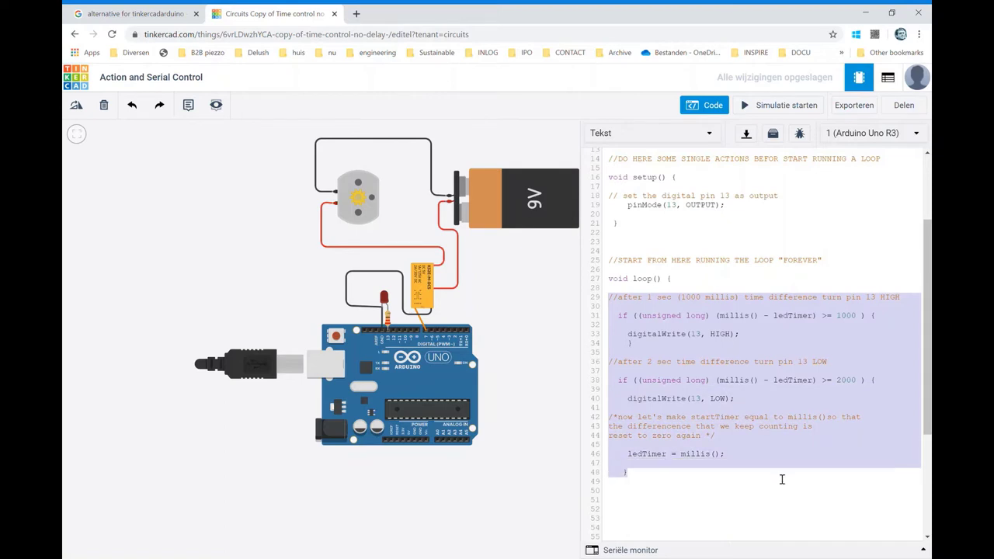
scroll(745, 460, down, 5)
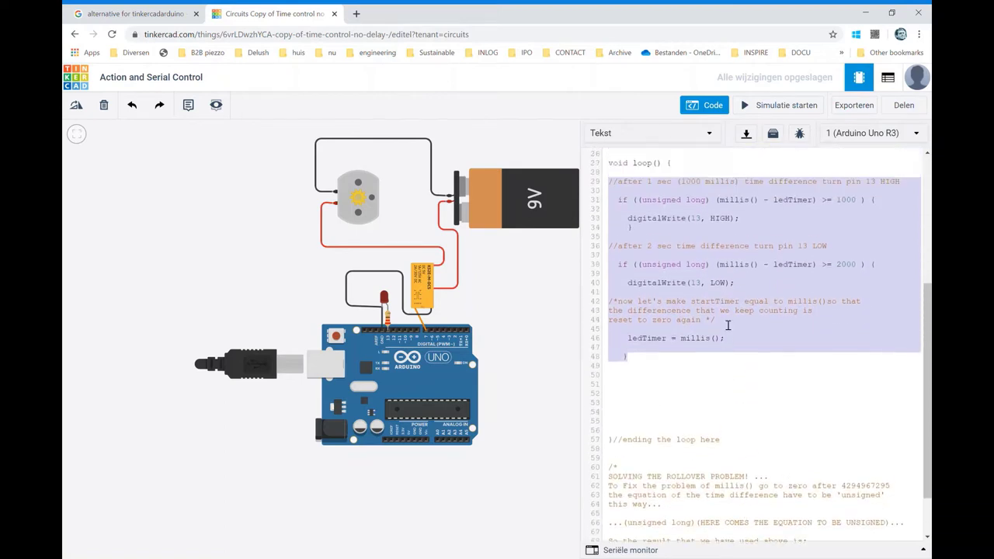
scroll(727, 326, up, 2)
click(678, 386)
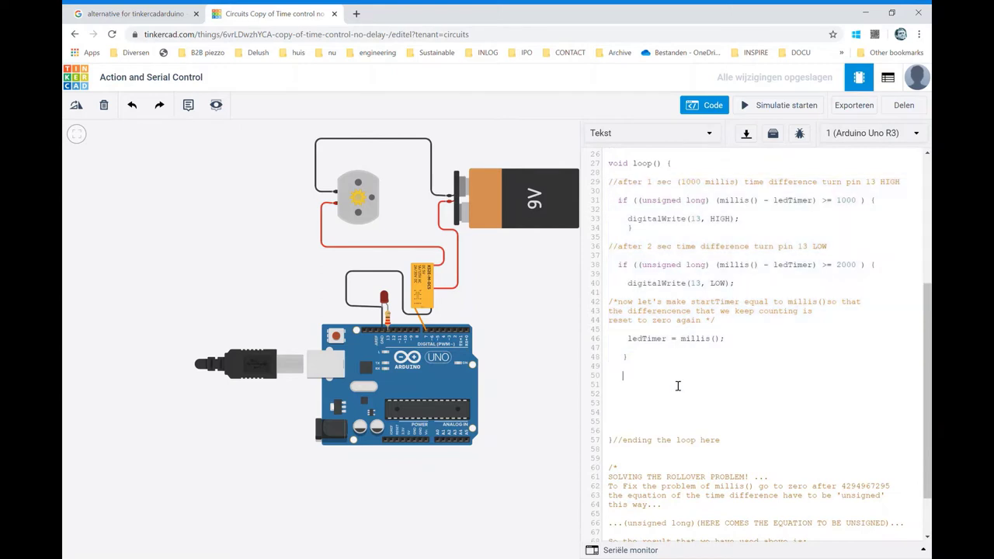
key(Return)
key(Return)
key(Return)
key(Return)
key(Return)
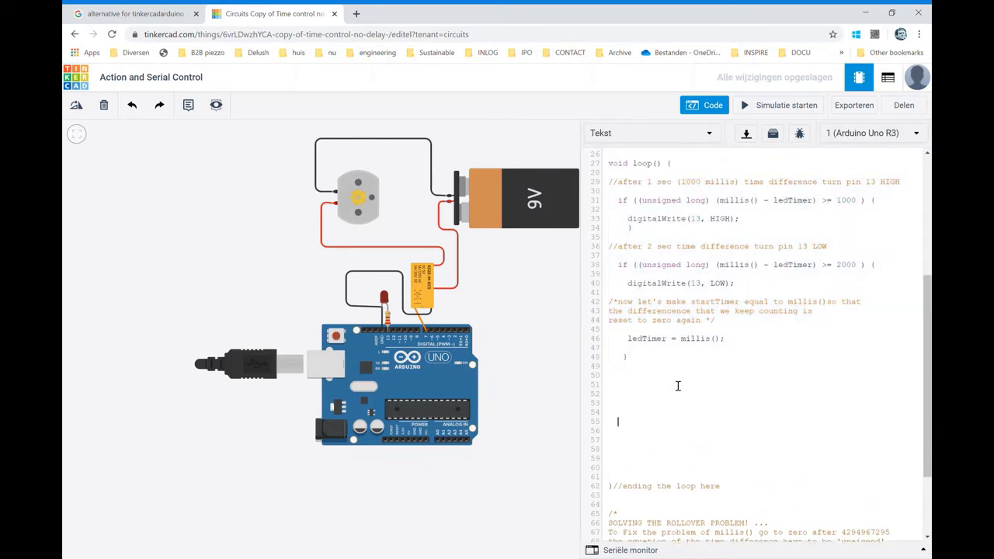
key(ctrl+v)
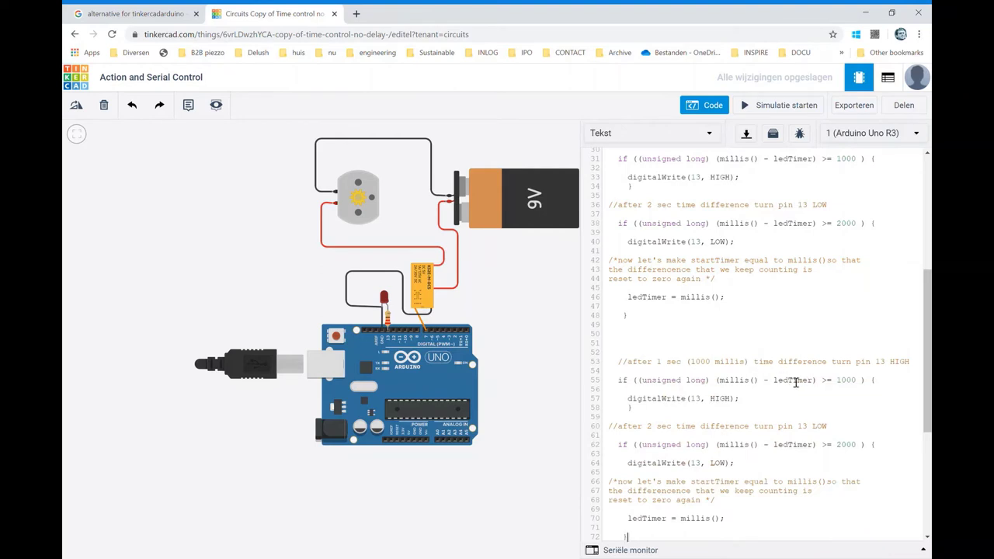
Rename ledTimer to motorTimer in all three places in the copied block
drag(774, 380, 781, 384)
key(BackSpace)
text(motor)
drag(784, 449, 780, 449)
text(mo)
text(tor)
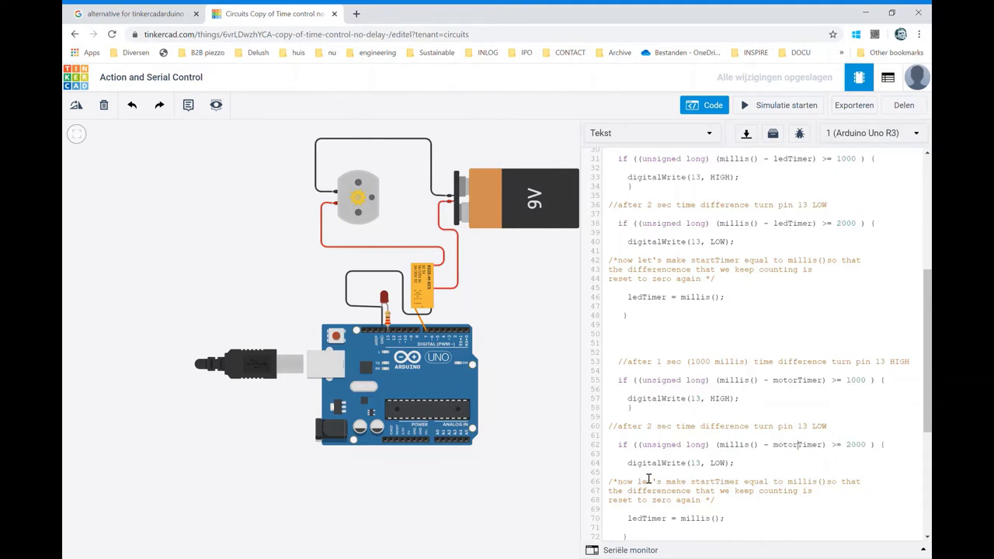
scroll(660, 505, down, 1)
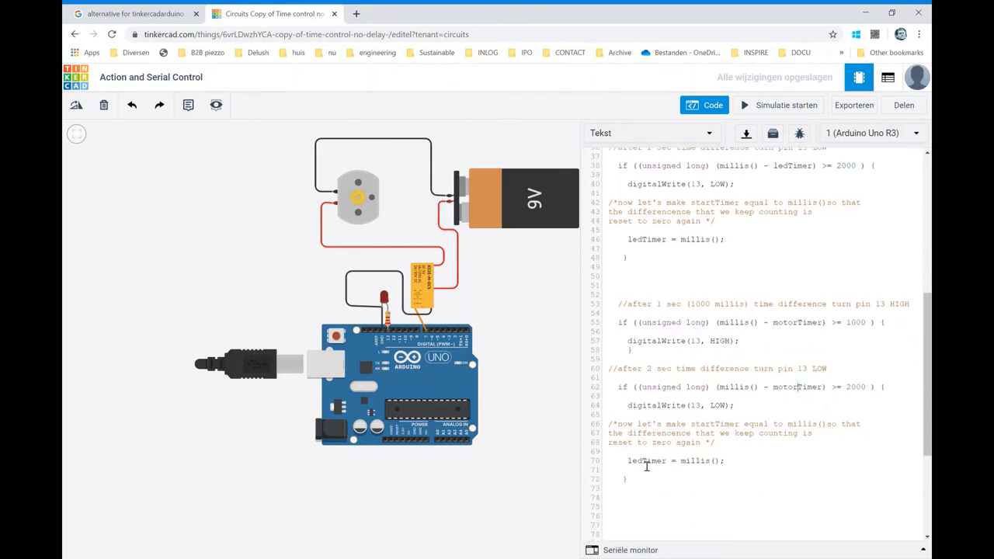
drag(642, 463, 628, 464)
text(m)
text(otor)
Change pin 13 to 7 in both digitalWrite calls of the motor block
double_click(695, 406)
text(7)
double_click(693, 342)
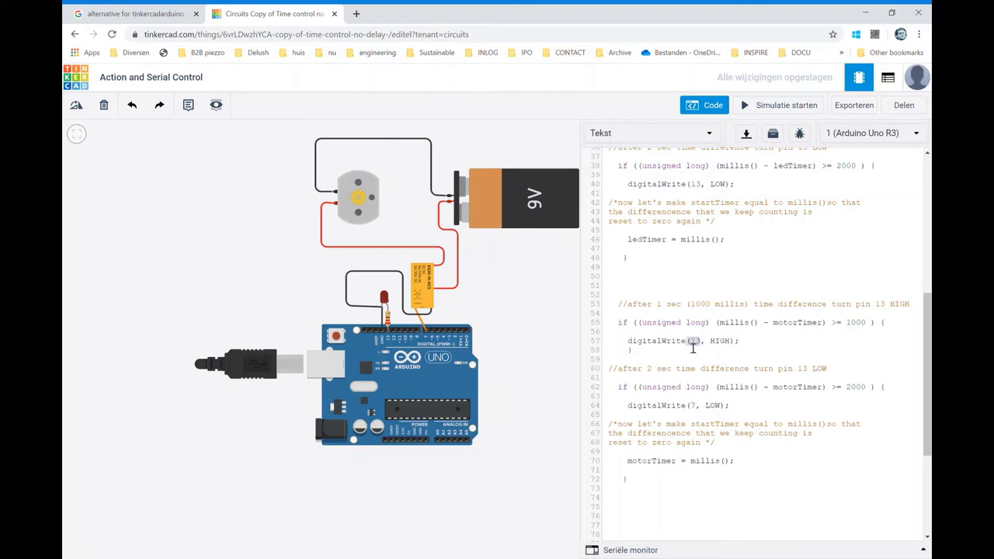
text(7)
click(731, 370)
Raise the motor thresholds from 1000 to 2000 and from 2000 to 4000
click(849, 324)
key(Delete)
text(2)
click(850, 388)
key(Delete)
text(4)
click(867, 372)
Duplicate the pinMode(13, OUTPUT); line in setup() onto a new line below it
scroll(720, 365, up, 3)
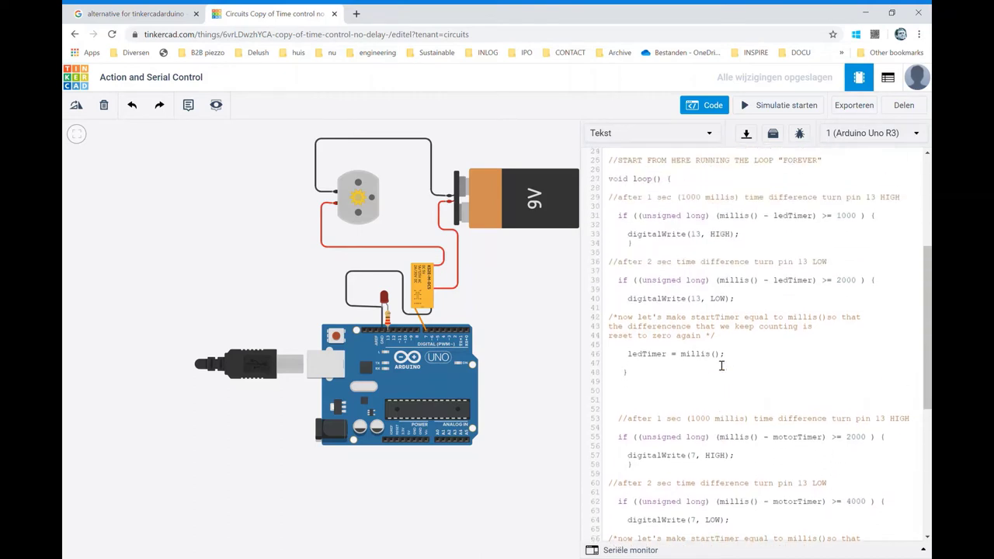
scroll(678, 365, up, 1)
scroll(684, 365, up, 5)
scroll(699, 363, up, 3)
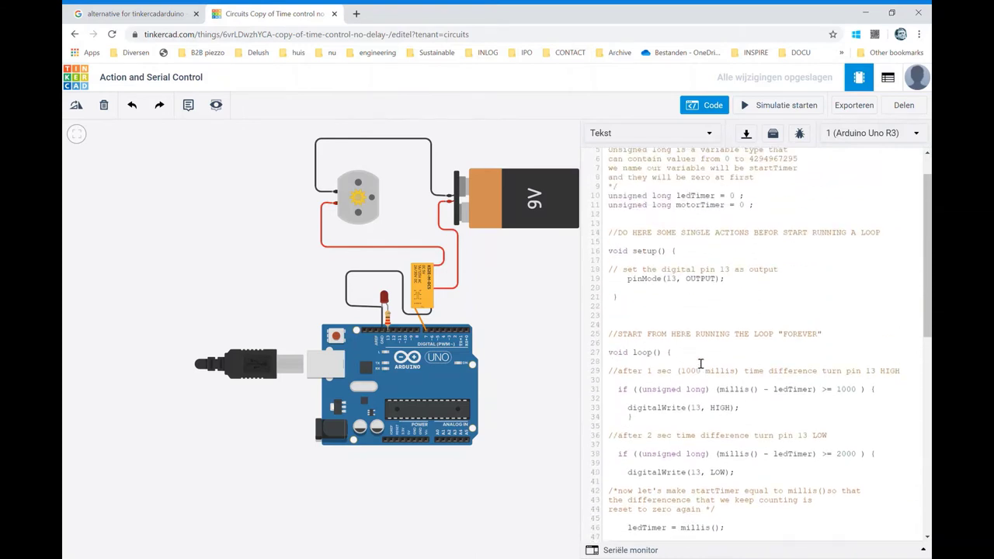
scroll(702, 364, up, 2)
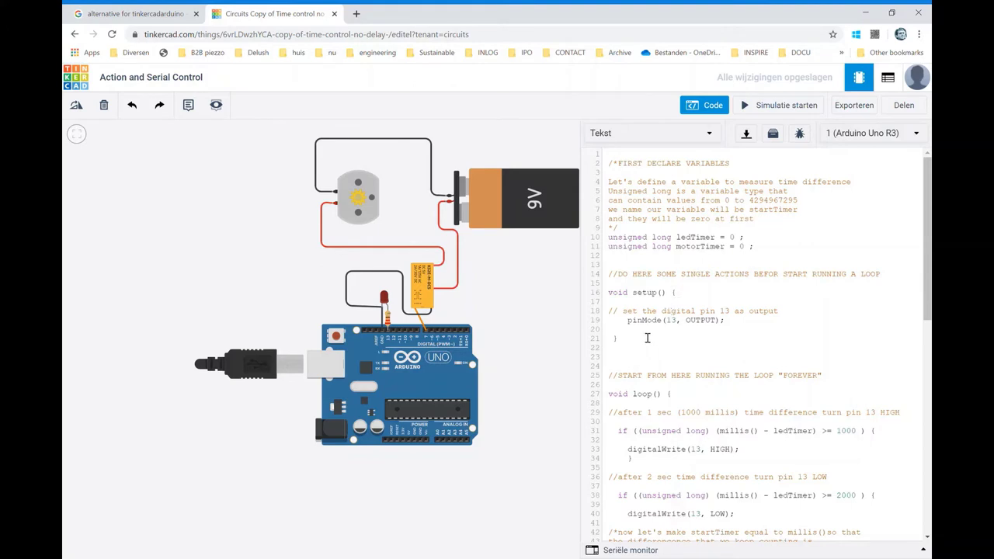
mouse_move(733, 326)
mouse_down()
mouse_move(627, 327)
mouse_move(737, 330)
mouse_up()
click(628, 326)
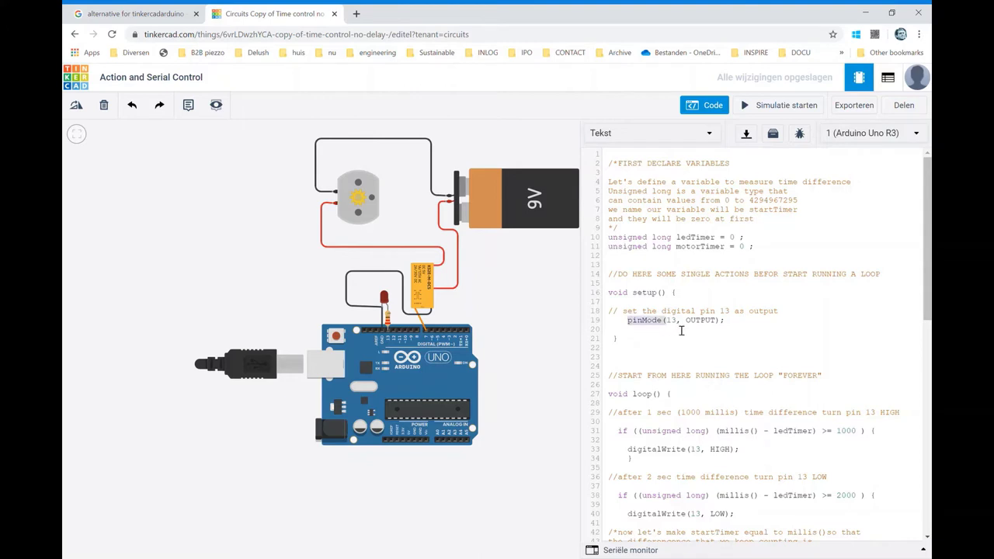
click(736, 330)
key(Return)
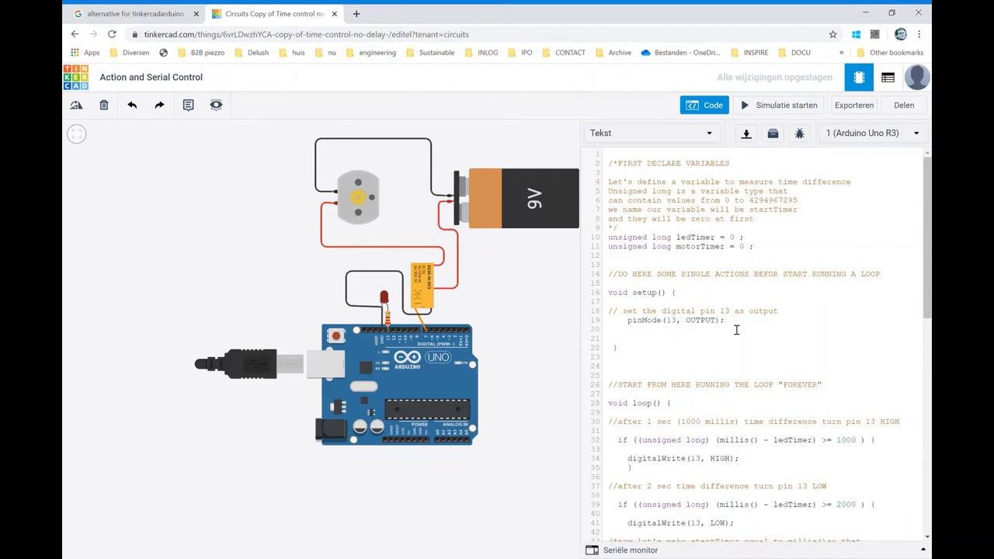
text(pinMode(13, OUTPUT);)
Change the copied line to pinMode(7, OUTPUT); and fix its indent
double_click(662, 330)
text(7)
click(618, 330)
scroll(730, 369, down, 3)
scroll(775, 347, up, 3)
scroll(728, 408, down, 3)
scroll(744, 396, up, 3)
click(768, 106)
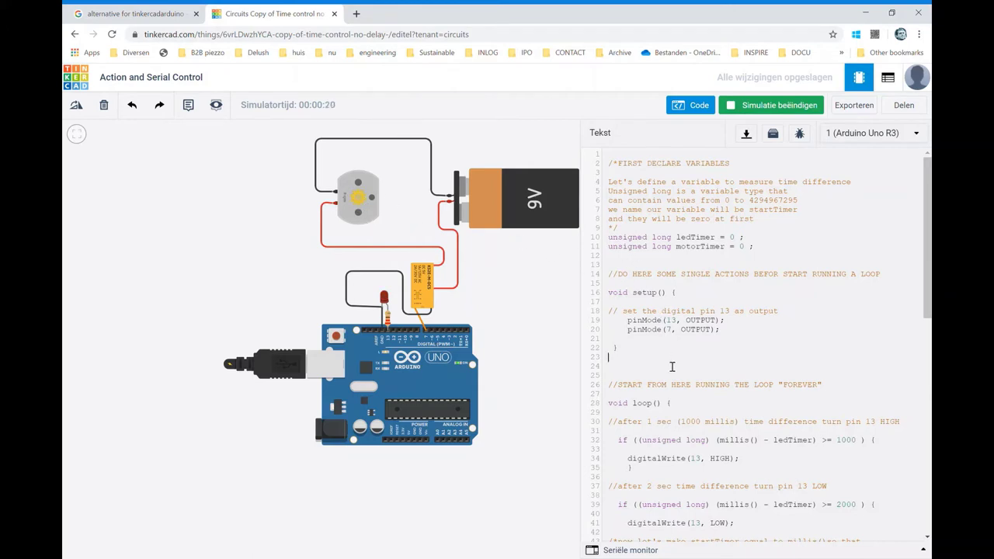
scroll(720, 403, down, 1)
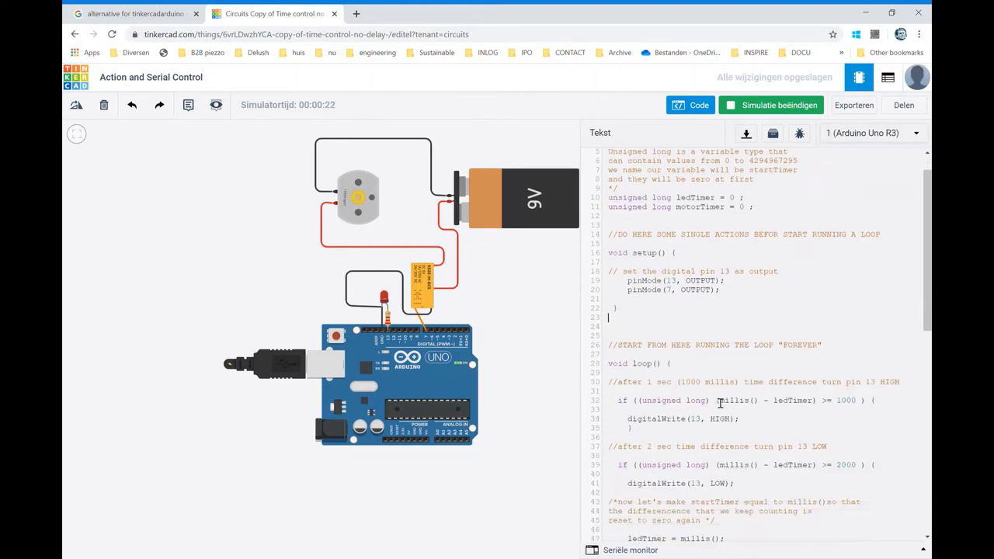
scroll(720, 402, down, 2)
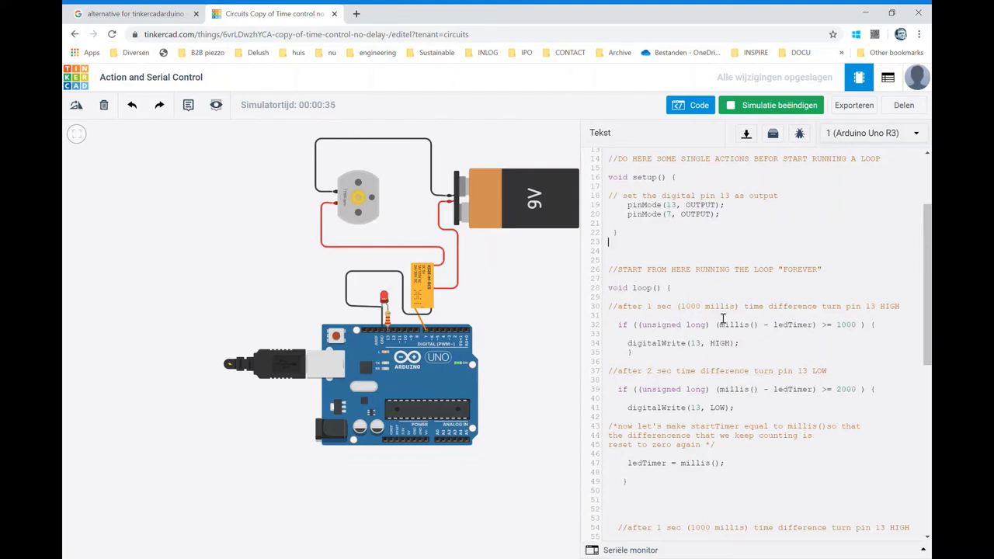
scroll(720, 325, up, 3)
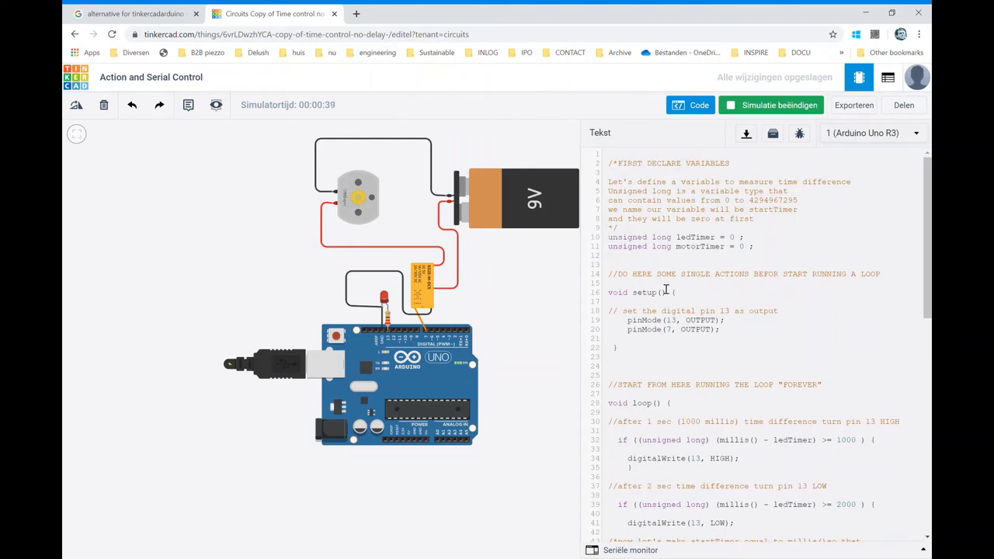
scroll(695, 324, down, 2)
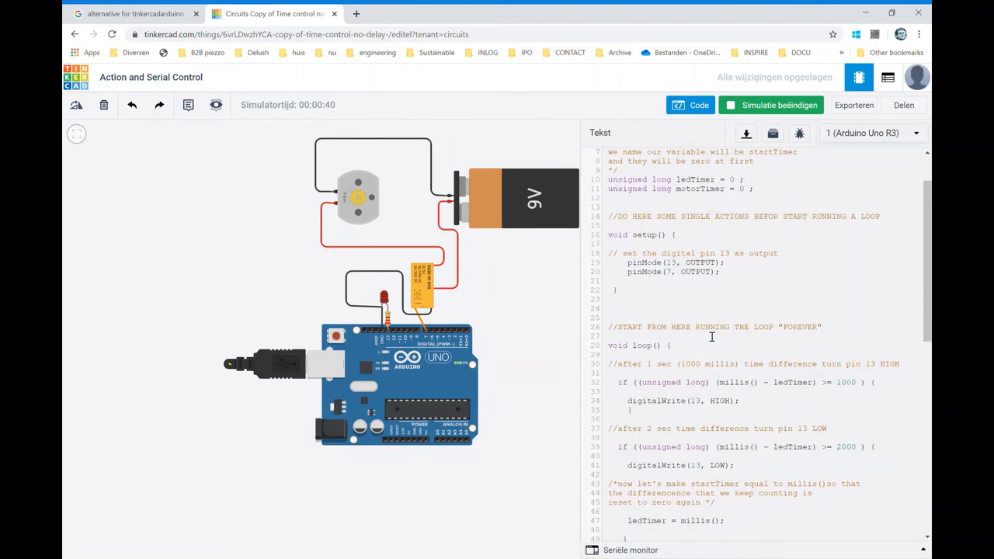
scroll(723, 329, up, 2)
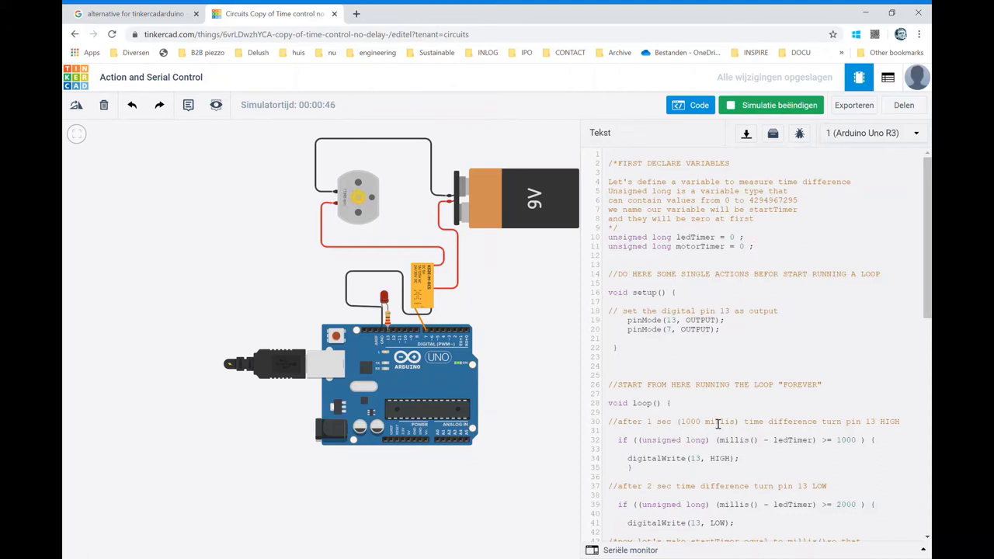
click(752, 110)
Declare byte Action =0; on a new line below the motorTimer variable
click(763, 248)
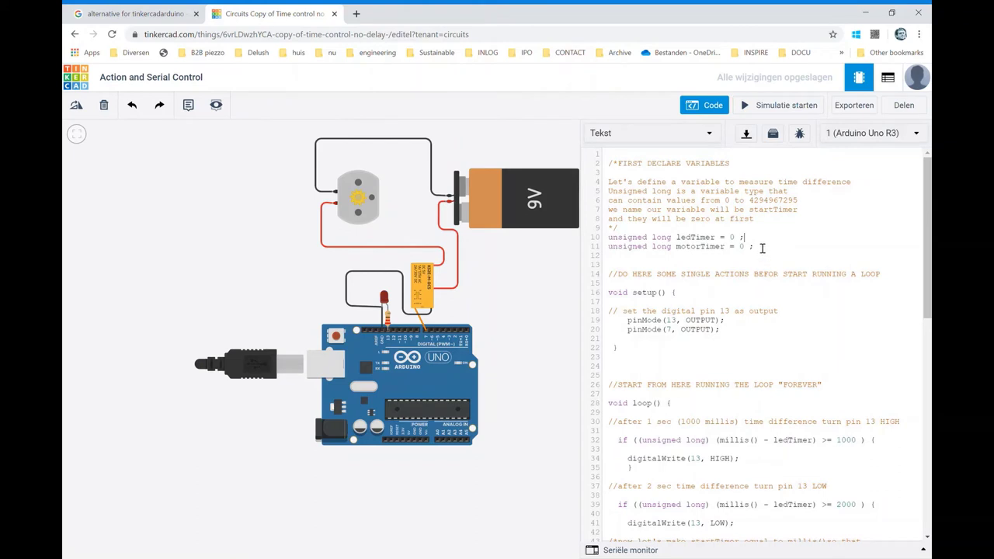
key(Return)
text(byte Act)
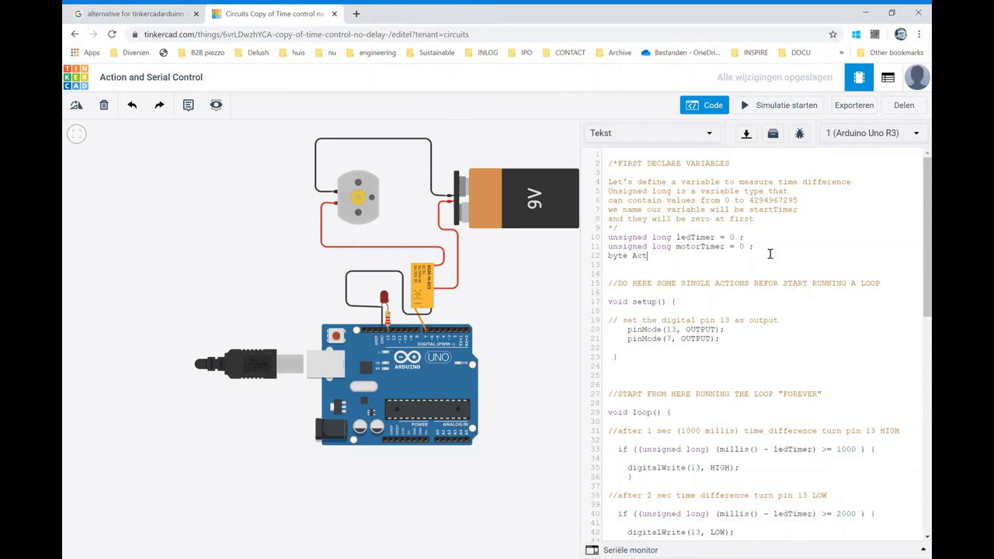
text(ion =0)
text(;)
Add the declaration char inByte; on the line beneath Action
click(675, 270)
text(char)
text(i)
text(nByte)
click(706, 301)
scroll(703, 288, down, 2)
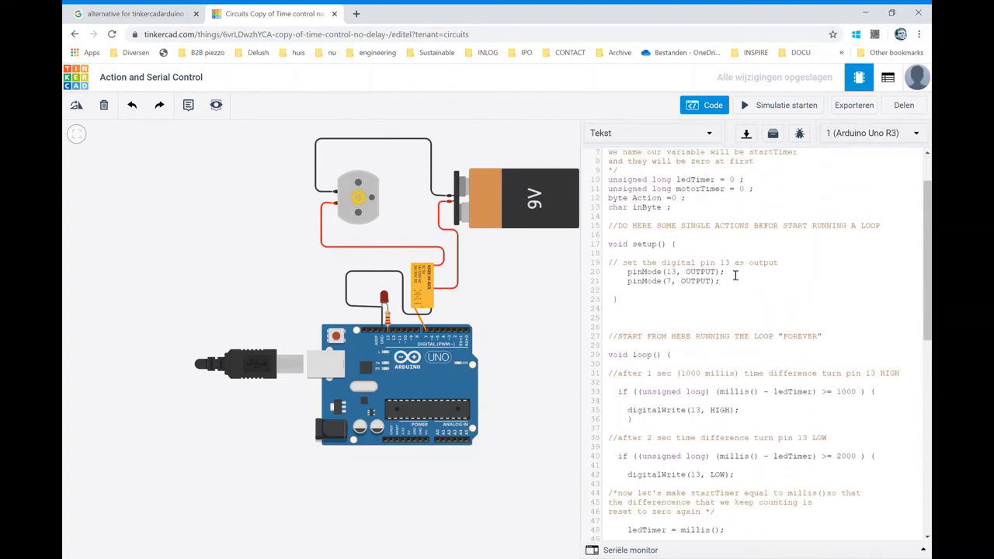
Add Serial.begin(9600); below pinMode(7, OUTPUT), correcting the extra 0, space and indent
click(729, 282)
key(Return)
text(Se)
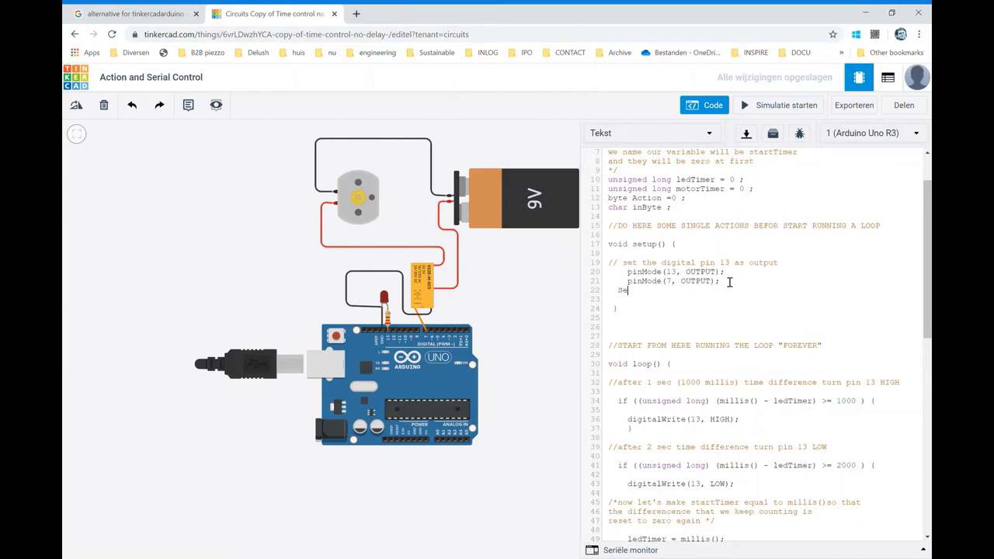
text(rial.)
text(begin )
text((9)
text(6000)
key(BackSpace)
click(682, 291)
key(BackSpace)
click(621, 291)
key(BackSpace)
scroll(730, 349, down, 3)
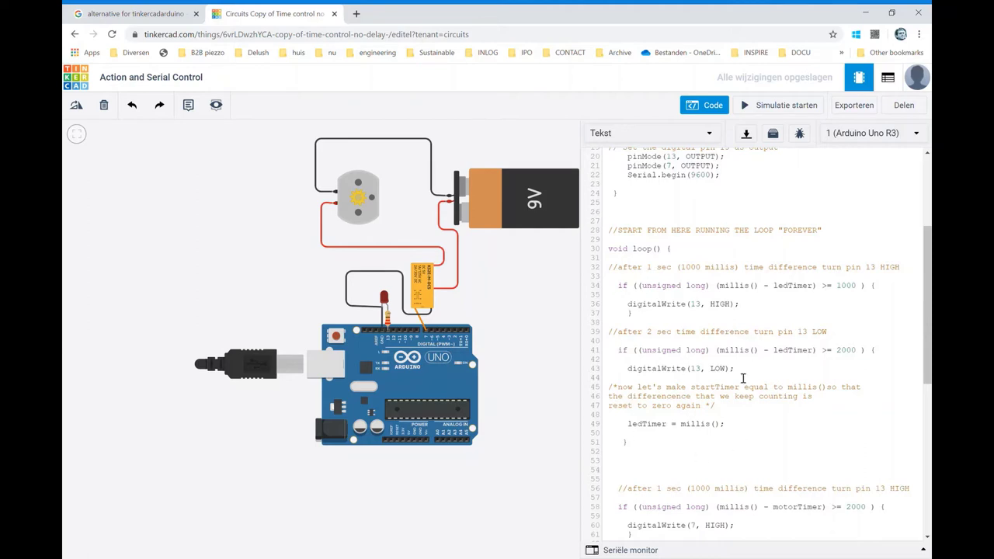
scroll(738, 376, up, 5)
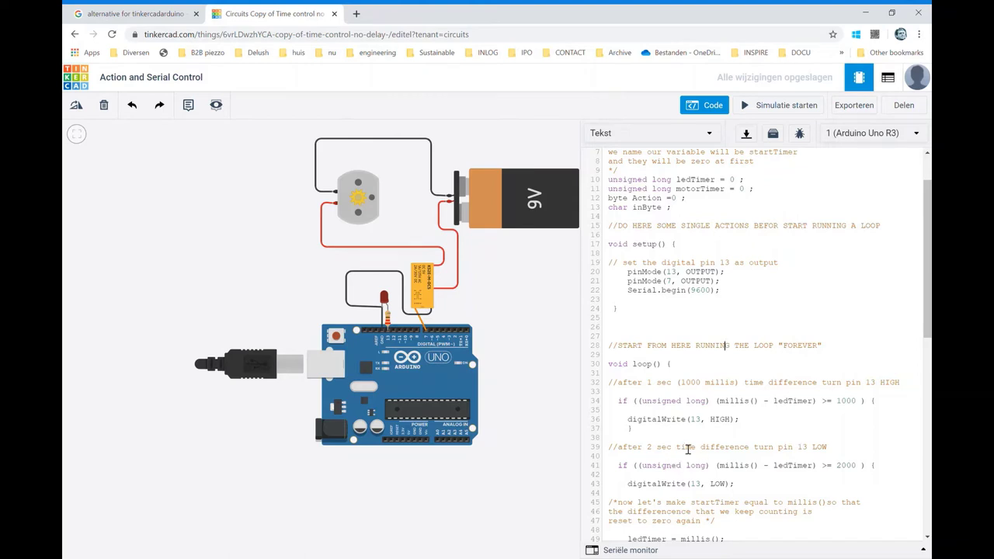
scroll(688, 449, down, 5)
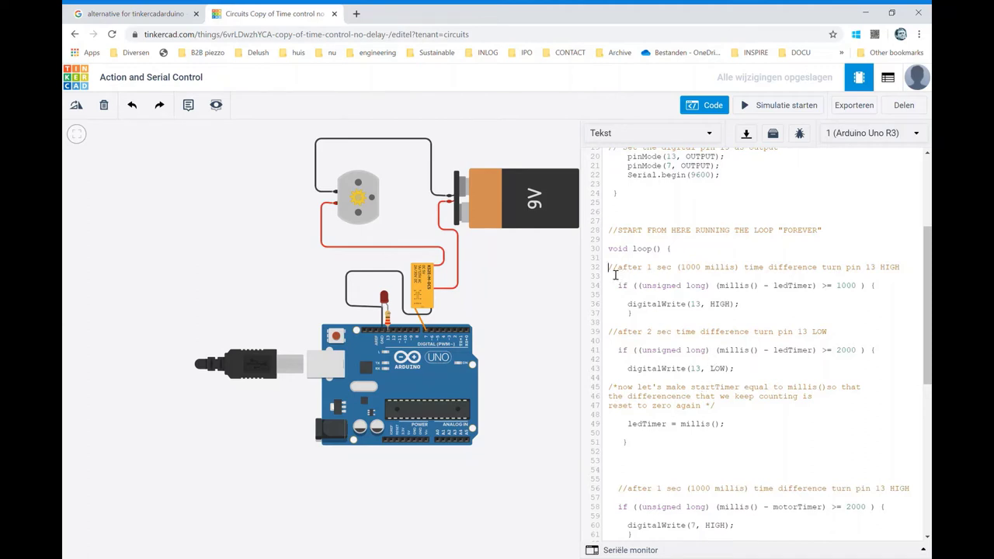
Write an if (Action == 1) { check at the top of loop()
key(Return)
key(Return)
key(Tab)
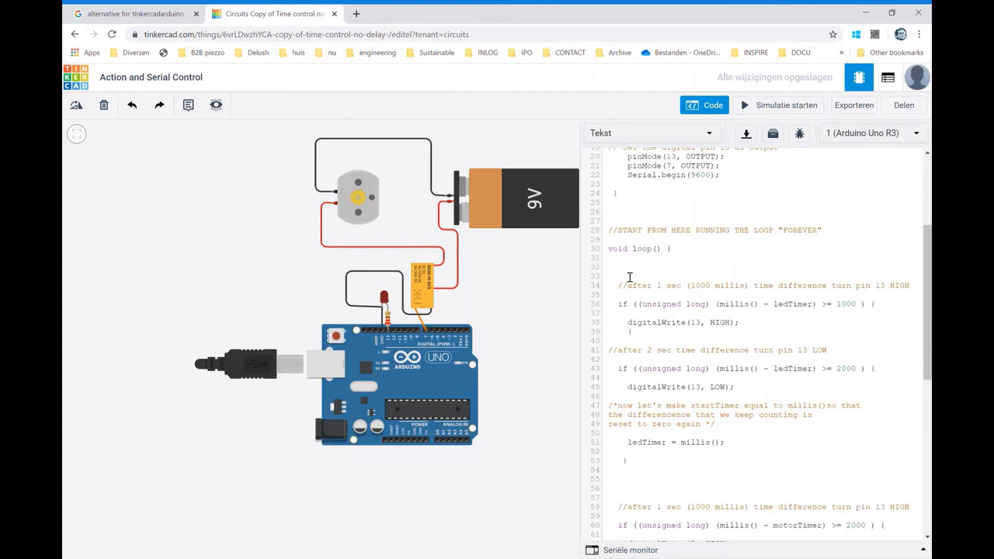
text(if)
scroll(727, 303, up, 1)
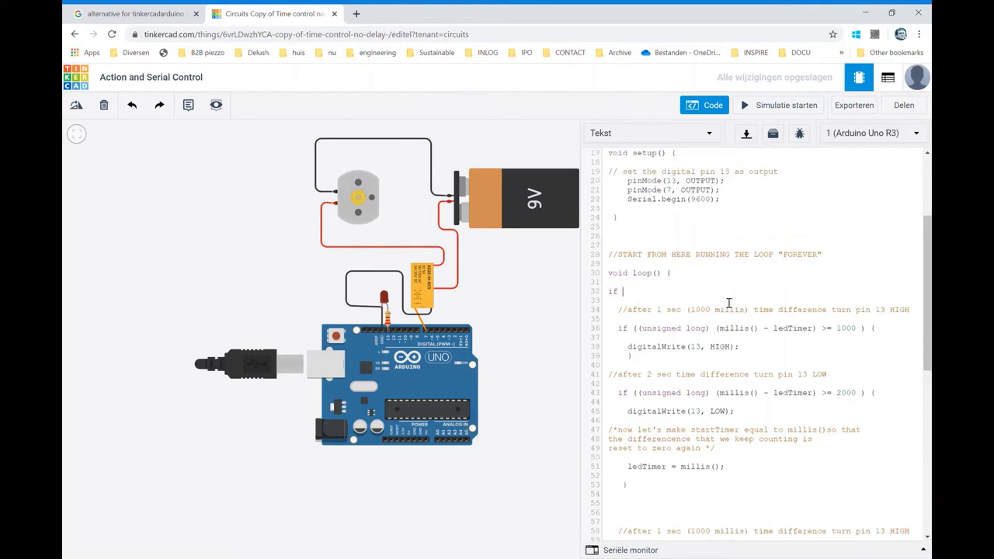
scroll(728, 304, up, 2)
scroll(728, 303, down, 3)
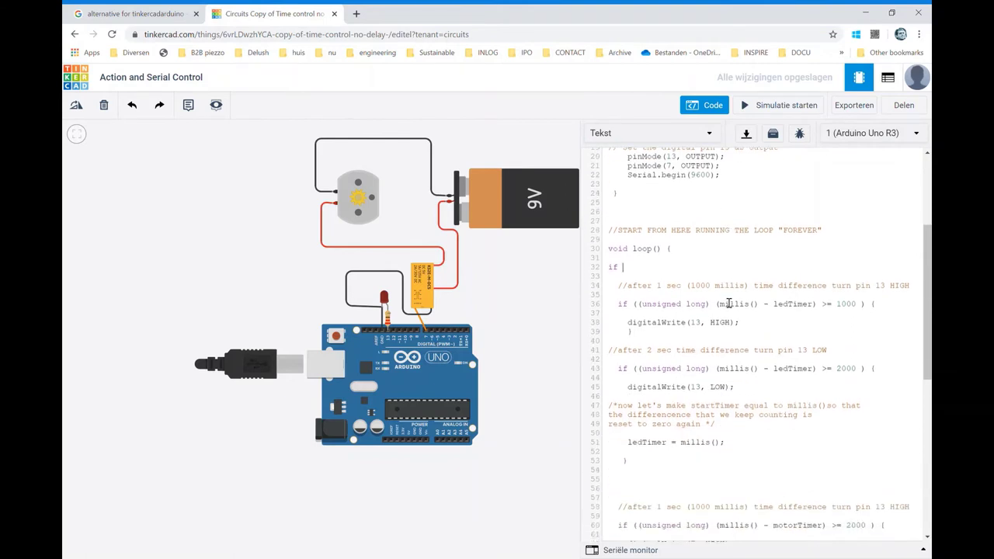
text((ct)
text(ion )
text(==)
text(1)
text({)
text(()
text())
scroll(687, 351, down, 3)
scroll(701, 327, up, 3)
scroll(703, 326, down, 2)
Close the Action 1 check with a } after the LED timing block
click(637, 404)
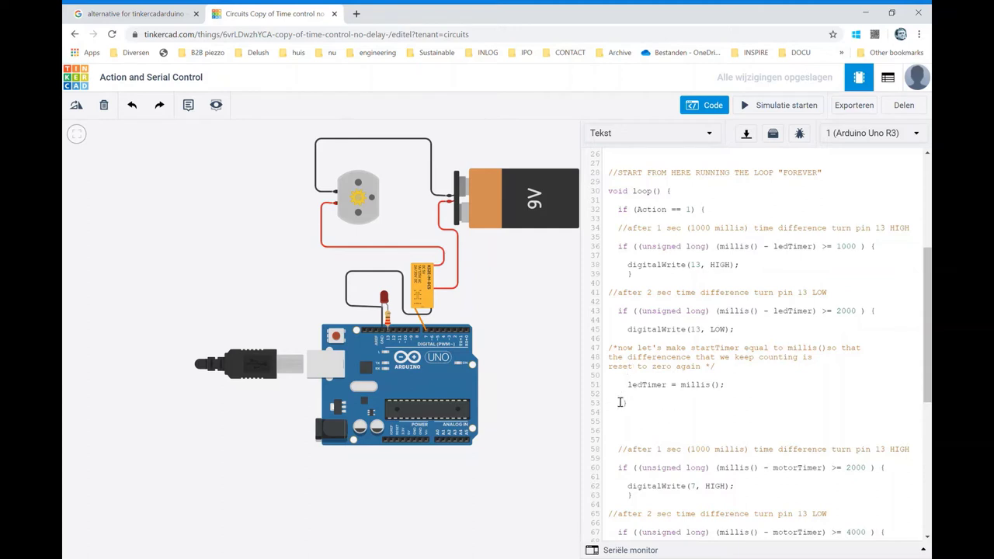
text(})
key(Return)
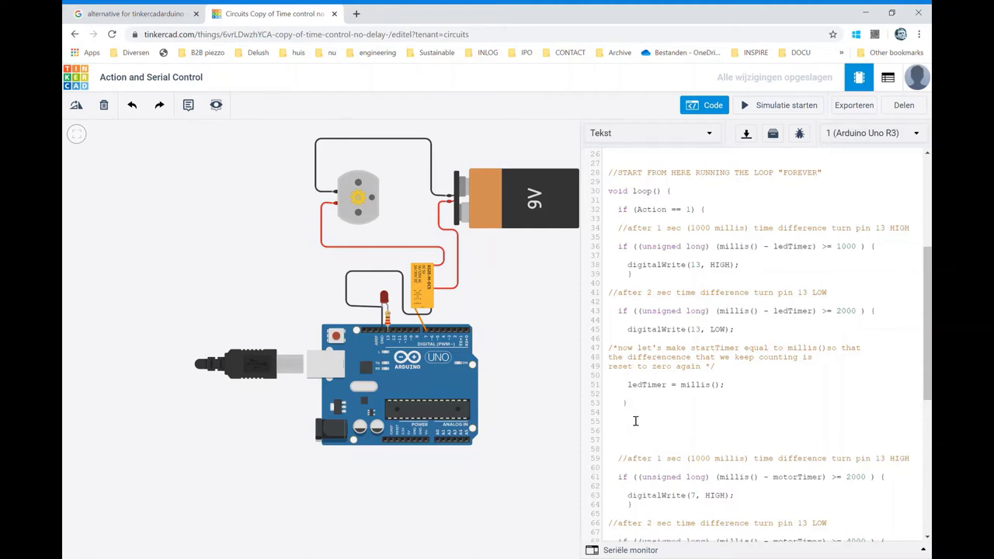
key(BackSpace)
text(})
Indent the LED timing lines one level inside the Action 1 check
click(636, 405)
mouse_move(640, 409)
mouse_down()
mouse_move(601, 245)
mouse_move(626, 242)
mouse_up()
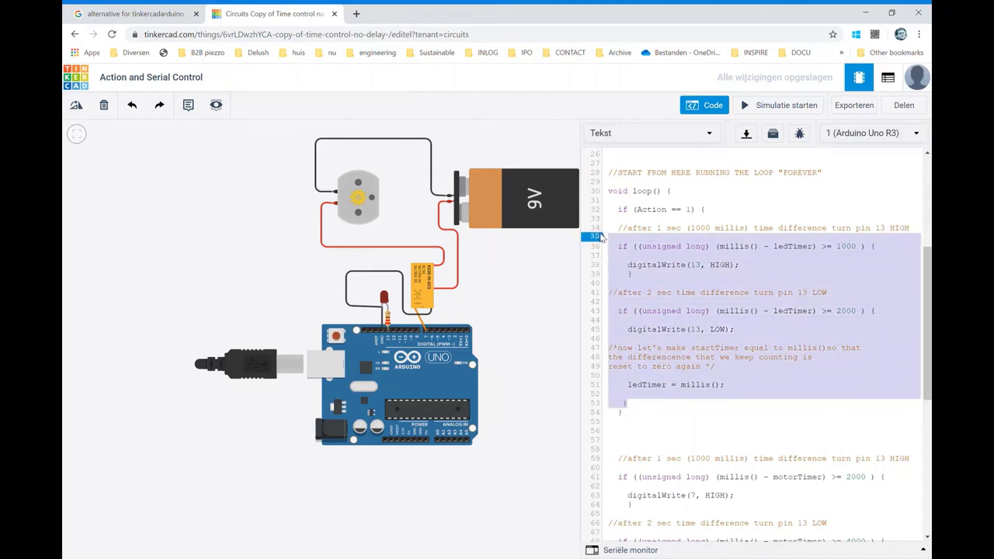
click(625, 233)
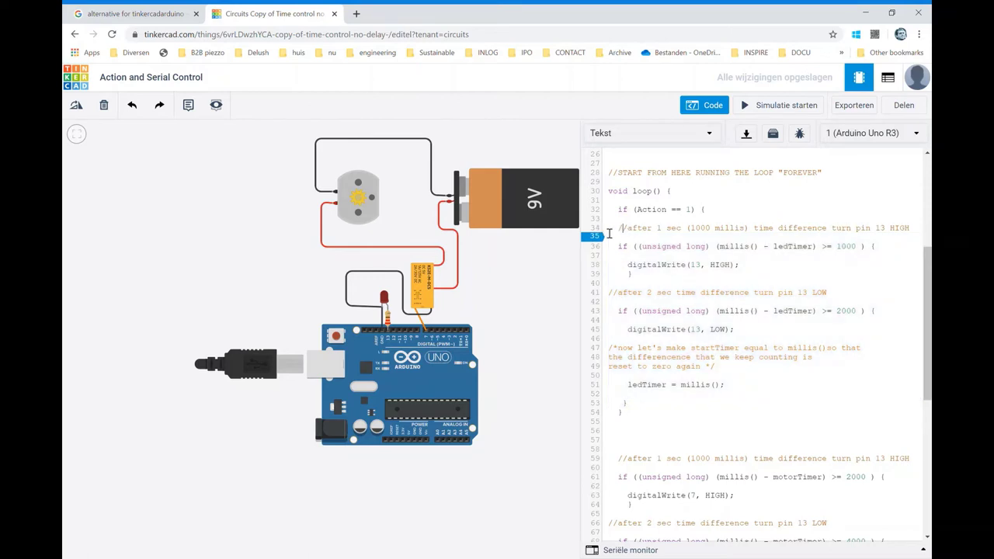
drag(618, 230, 660, 410)
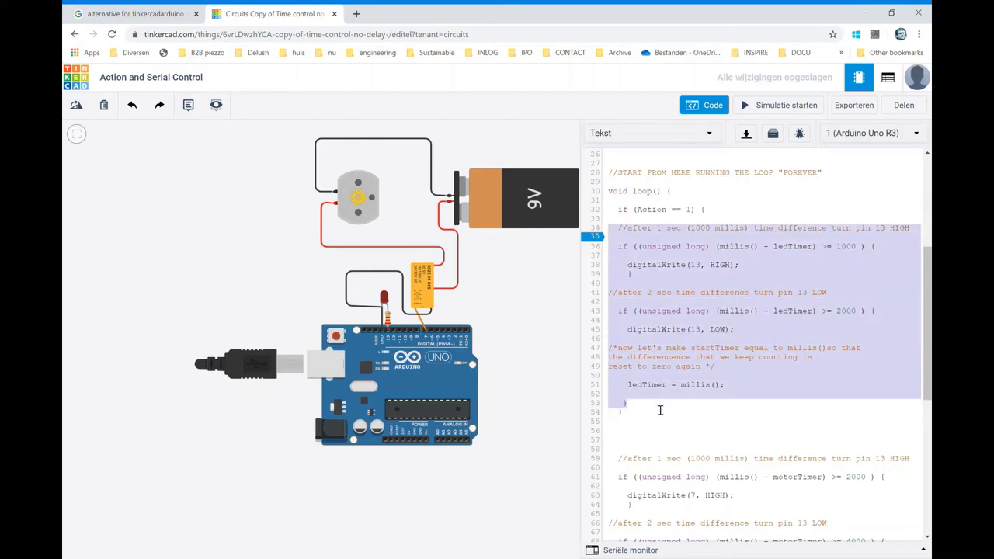
key(Tab)
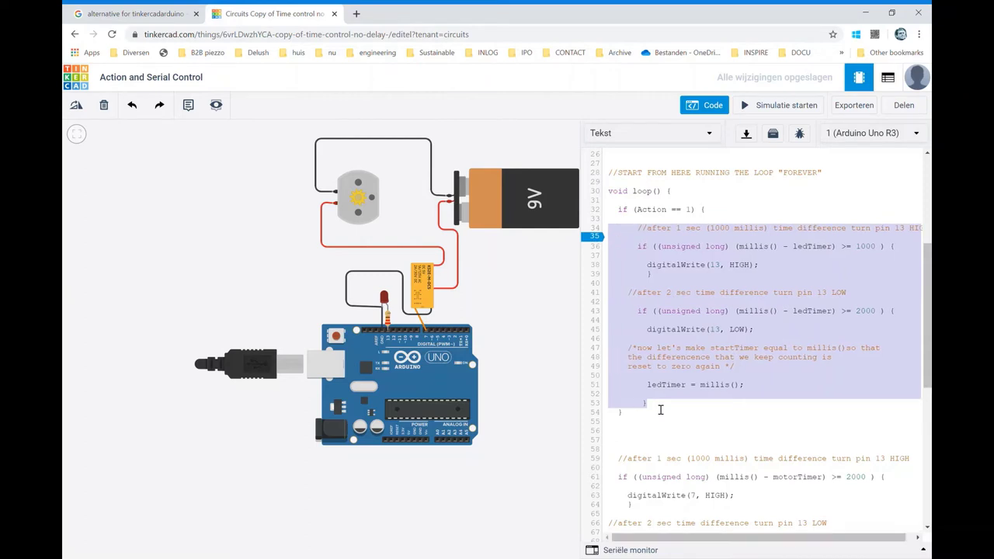
click(665, 462)
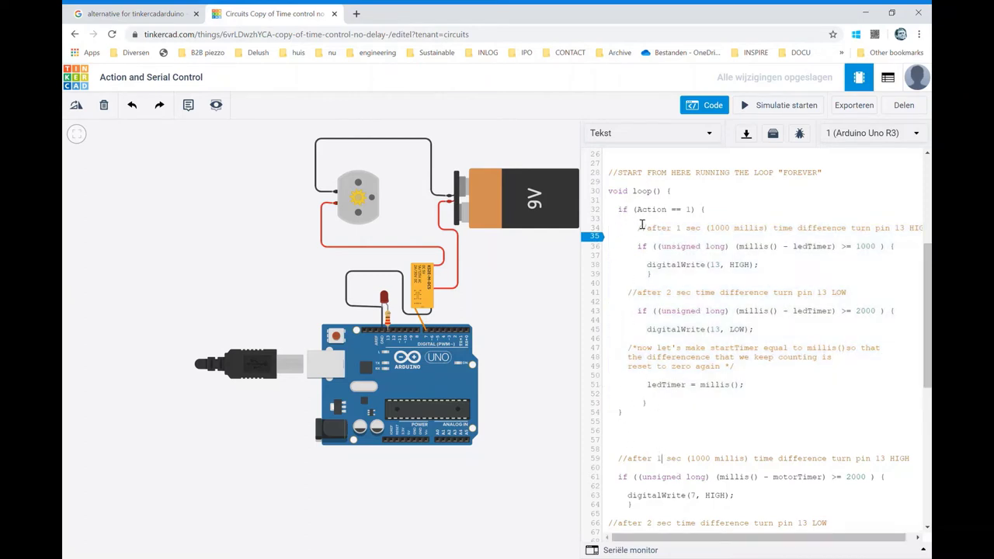
scroll(673, 420, down, 1)
scroll(673, 419, up, 1)
drag(716, 211, 623, 212)
key(ctrl+c)
Paste the Action check onto line 57 and make it if (Action == 2) {
click(659, 446)
key(ctrl+v)
double_click(690, 441)
text(2)
key(Up)
click(697, 440)
key(BackSpace)
Add a closing } after the motor timing code
scroll(767, 437, down, 1)
scroll(767, 436, down, 3)
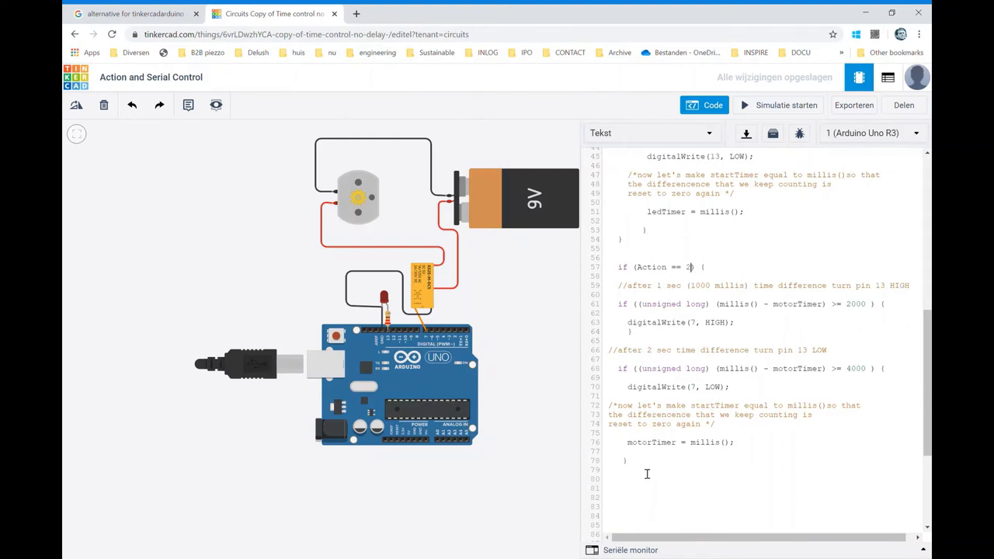
click(631, 473)
scroll(627, 473, down, 3)
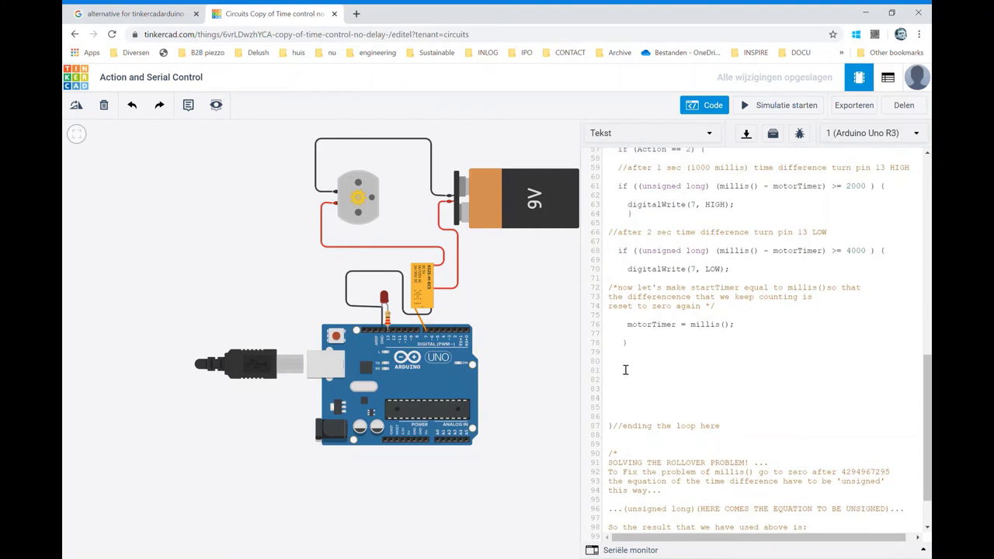
scroll(633, 365, up, 2)
click(631, 402)
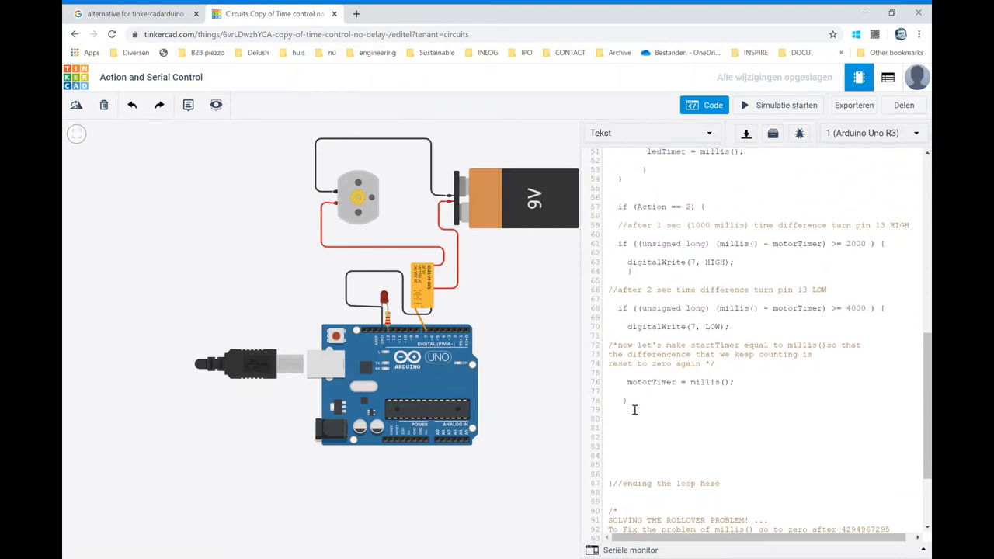
key(Return)
key(Return)
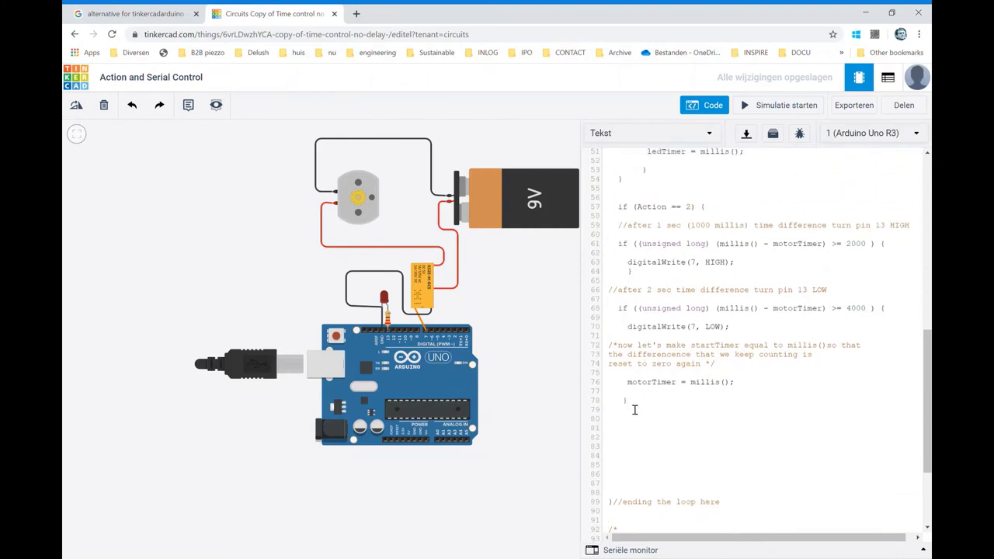
text(})
Indent the motor timing lines inside the Action 2 block
drag(635, 408, 620, 226)
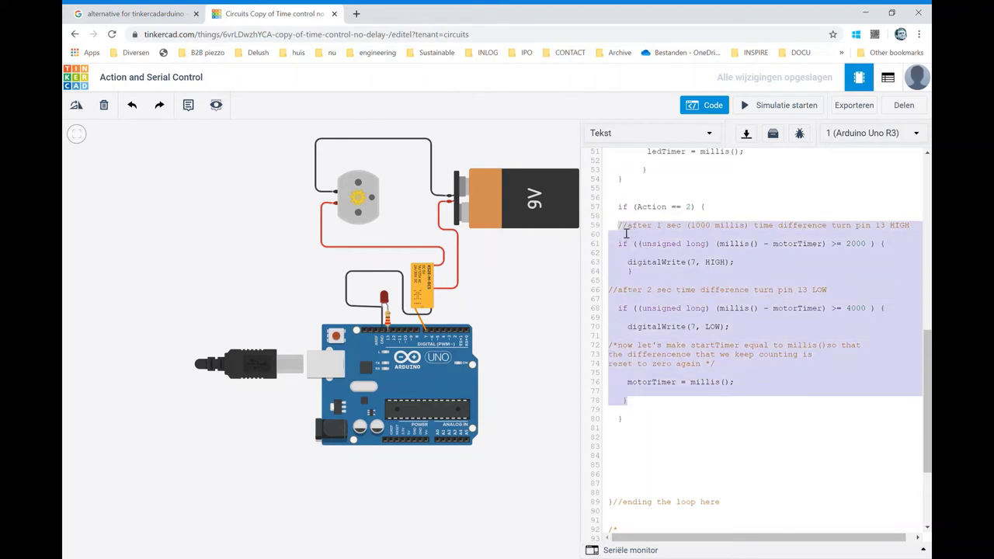
key(Tab)
key(Tab)
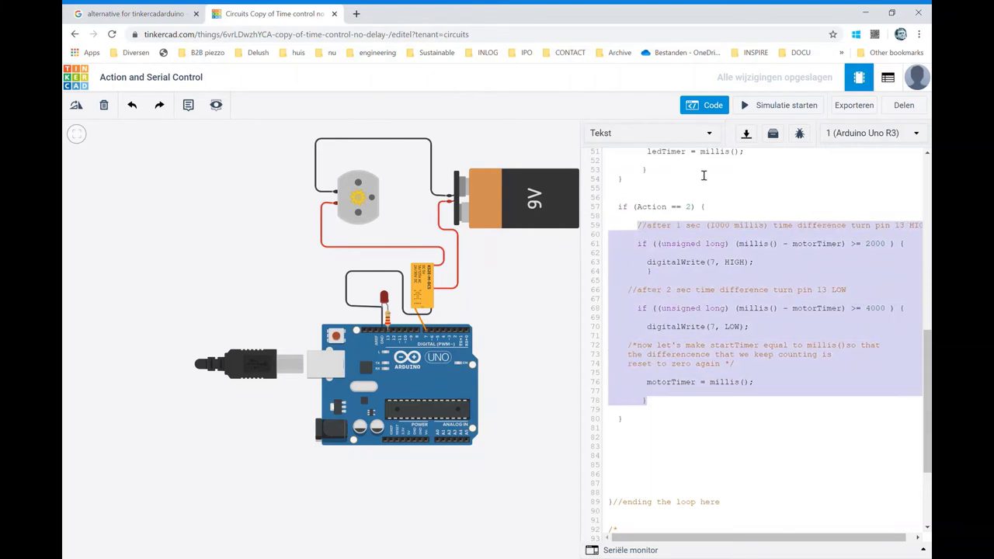
key(Tab)
click(760, 476)
scroll(683, 311, up, 5)
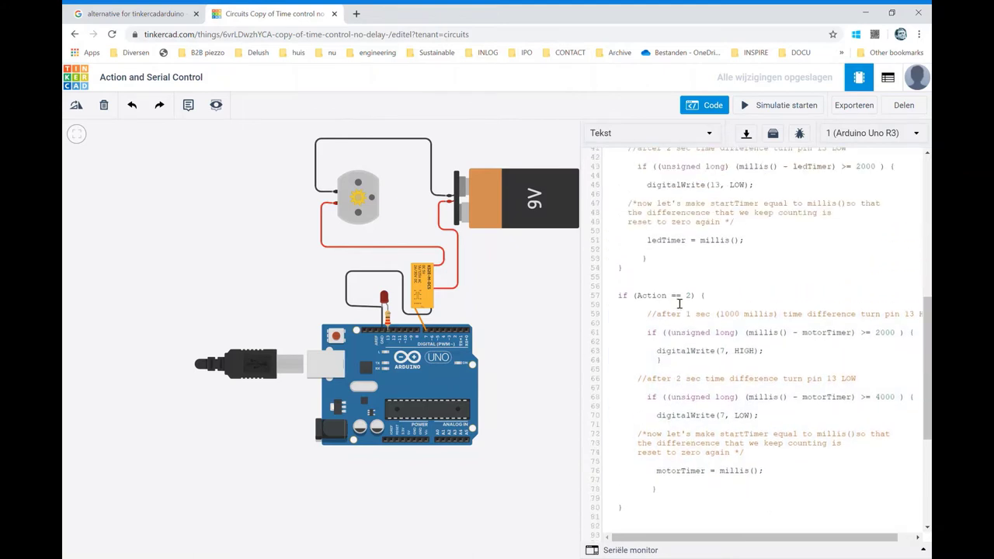
scroll(730, 348, down, 2)
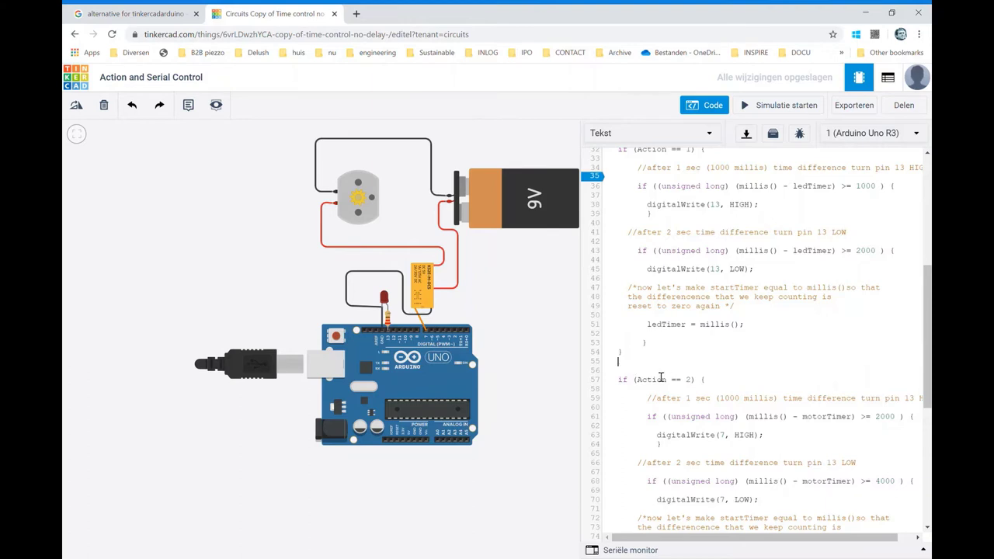
Type the comment '// CODE FOR ACTIE 1 (LED BLINK' on a new line above the Action 2 block
key(Return)
text(// HI)
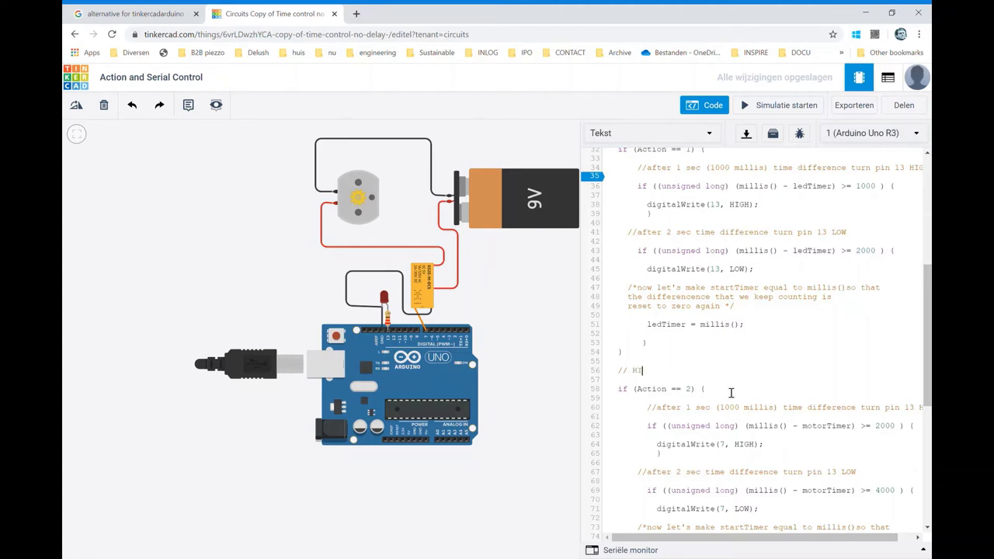
text(ER)
drag(662, 372, 639, 377)
text(co)
text(de)
text(OR ACTIE 1 (L)
text(ED BLINK))
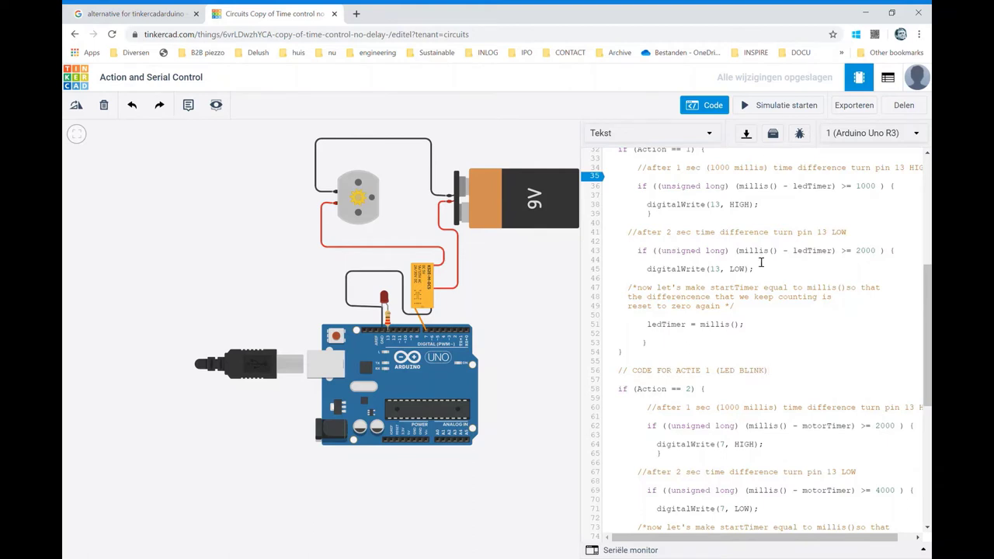
Append a long row of dashes after '(LED BLINK)' to form a divider comment
scroll(640, 377, up, 1)
scroll(801, 295, down, 3)
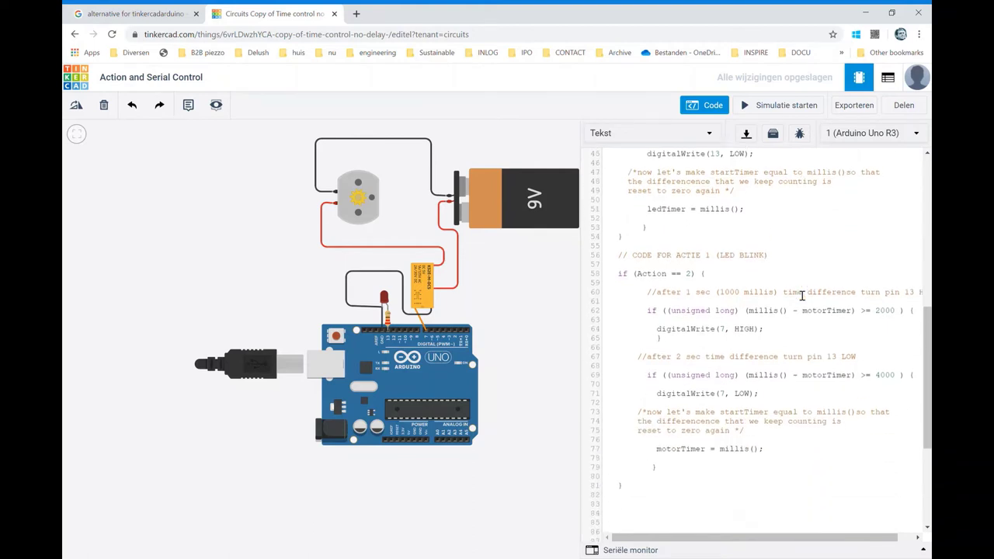
scroll(778, 277, down, 1)
scroll(778, 277, up, 2)
drag(657, 256, 782, 260)
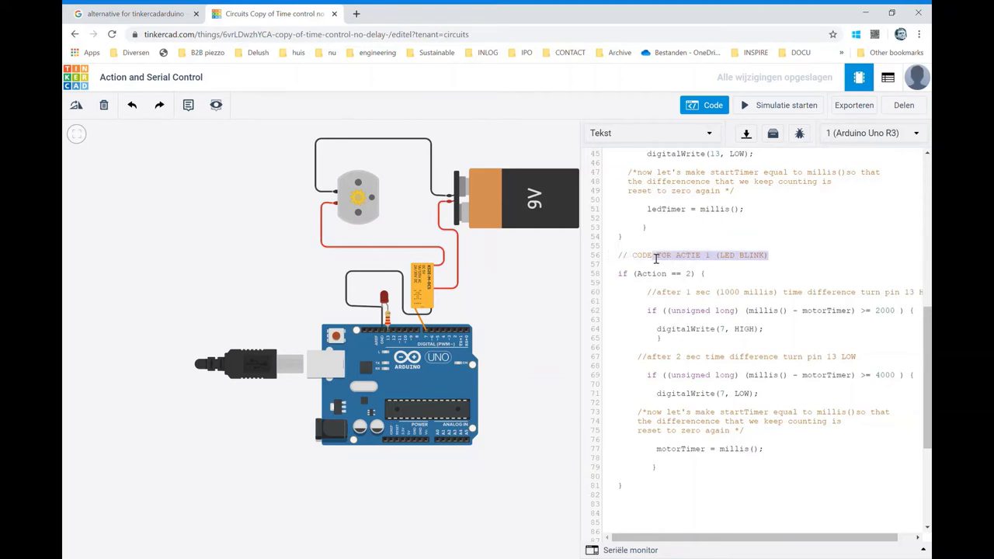
click(782, 262)
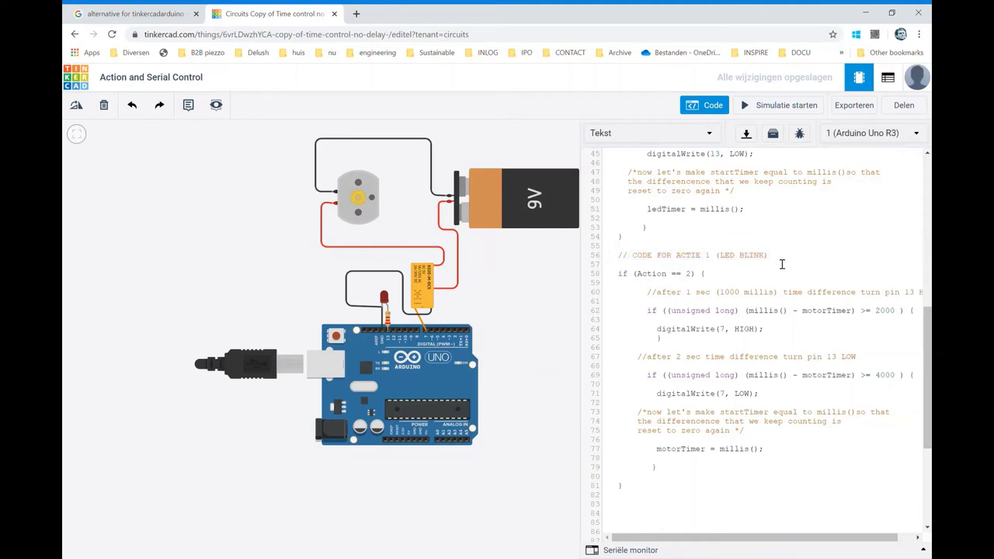
text(------------------------------)
drag(618, 259, 918, 263)
key(ctrl+c)
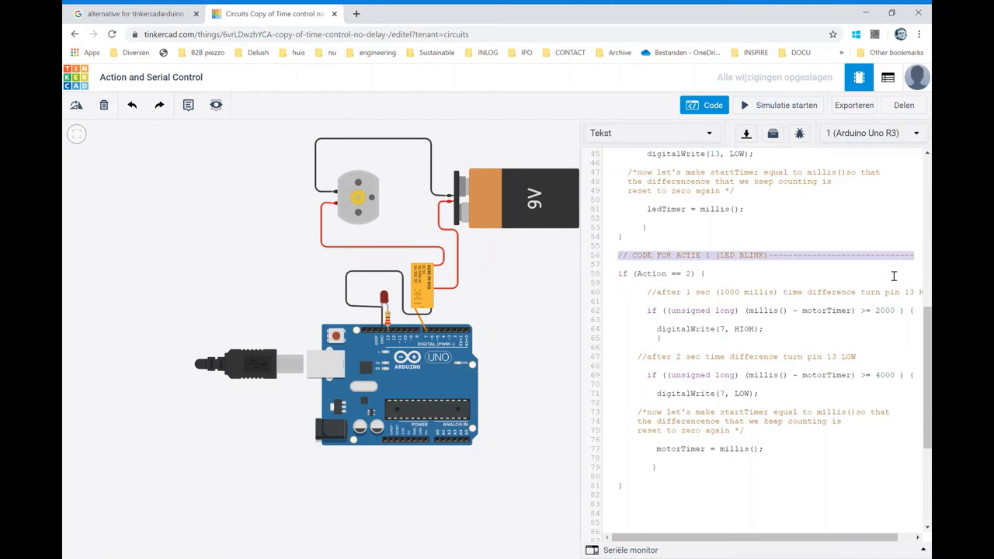
scroll(764, 324, down, 3)
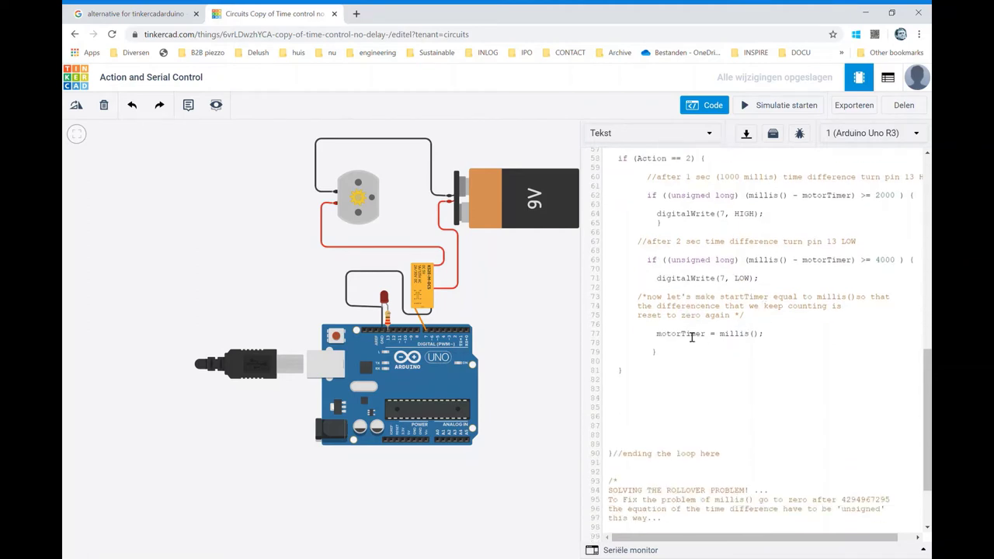
scroll(693, 338, up, 2)
scroll(697, 336, up, 5)
scroll(697, 336, up, 3)
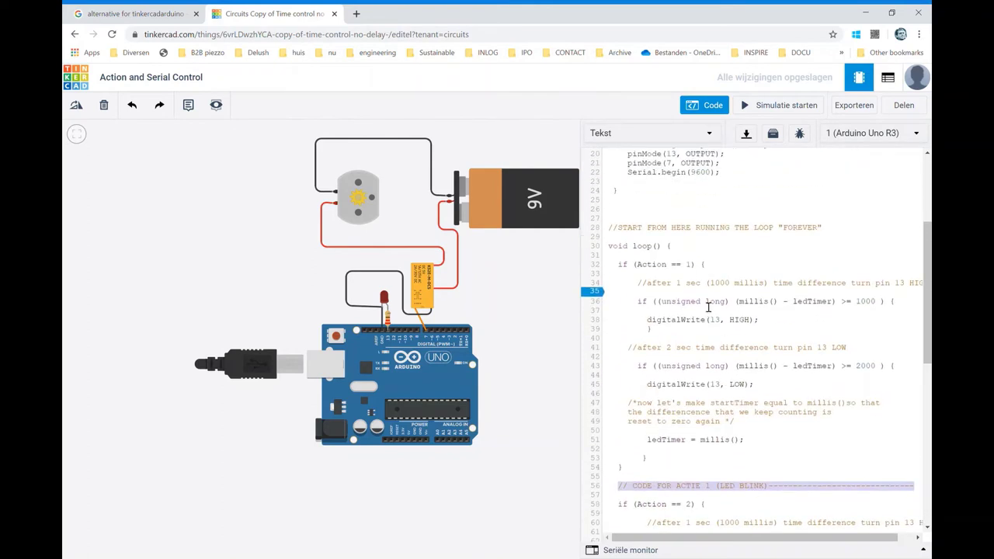
Paste the LED BLINK divider comment on new blank lines above the if (Action == 1) block
click(621, 265)
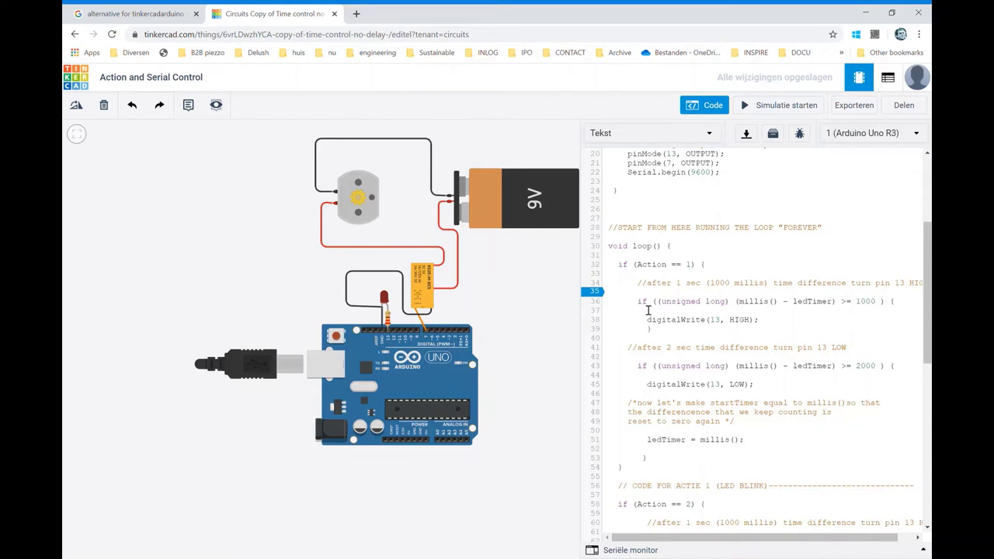
key(Return)
key(Return)
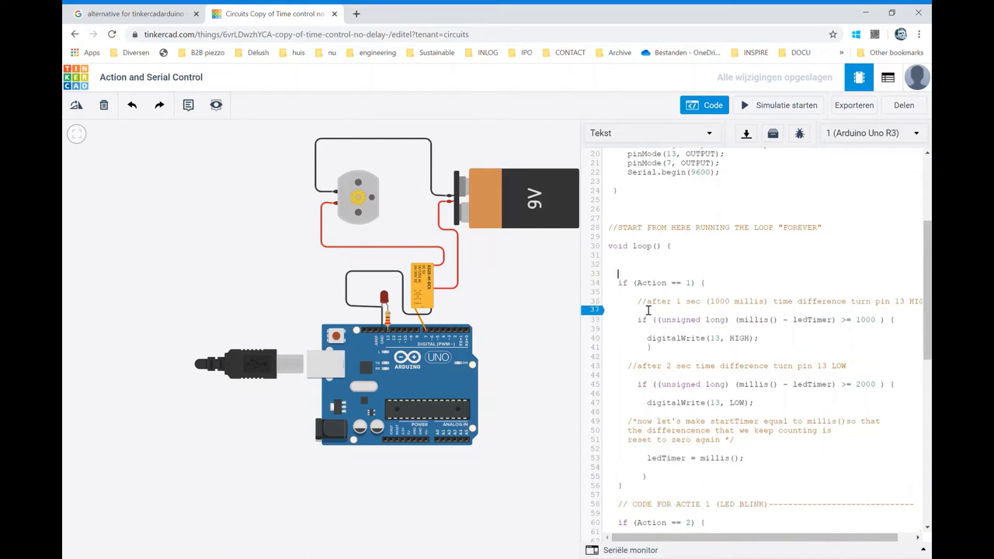
key(Return)
key(Return)
key(Return)
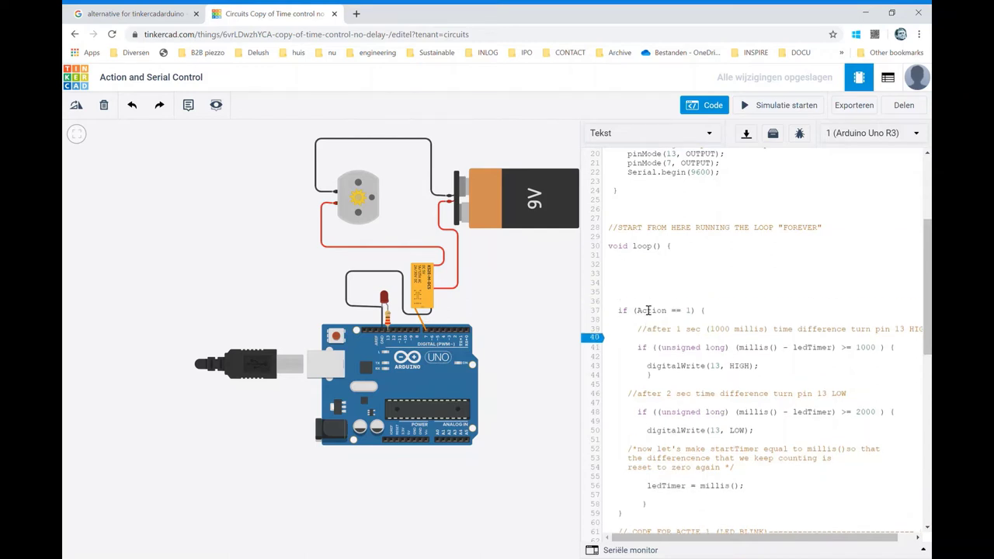
key(ctrl+v)
Relabel the lower divider as CODE FOR ACTIE 2 (MOTOR CONTROL)
scroll(738, 311, down, 4)
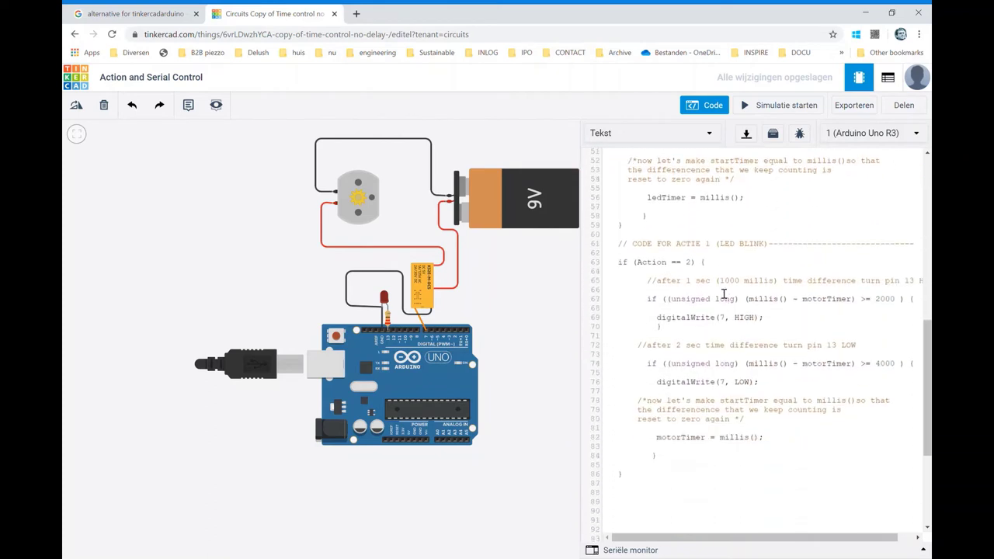
double_click(712, 246)
drag(768, 245, 723, 245)
text(MOTOR CO)
text(NTROL)
scroll(728, 316, up, 3)
scroll(723, 311, up, 2)
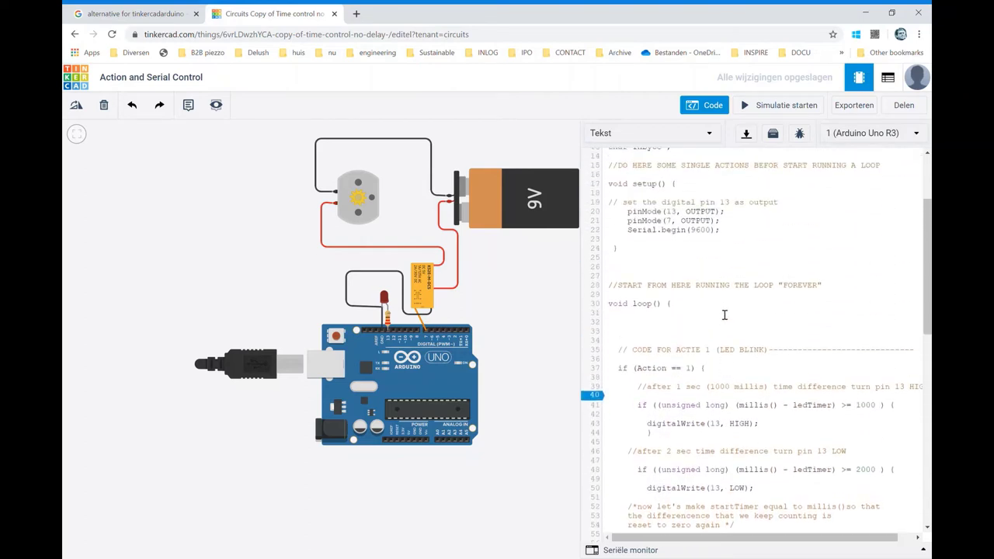
scroll(715, 306, down, 1)
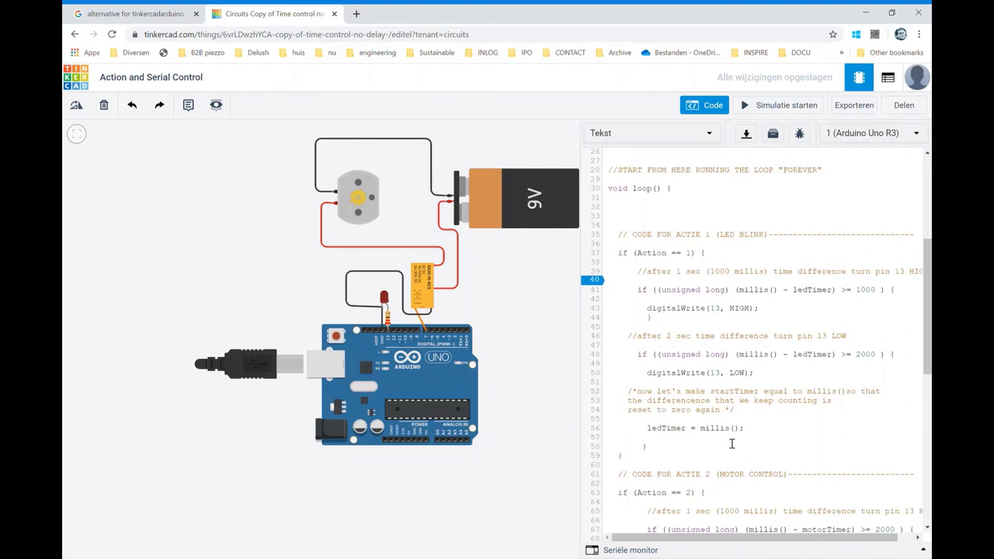
scroll(701, 478, down, 1)
scroll(689, 413, down, 2)
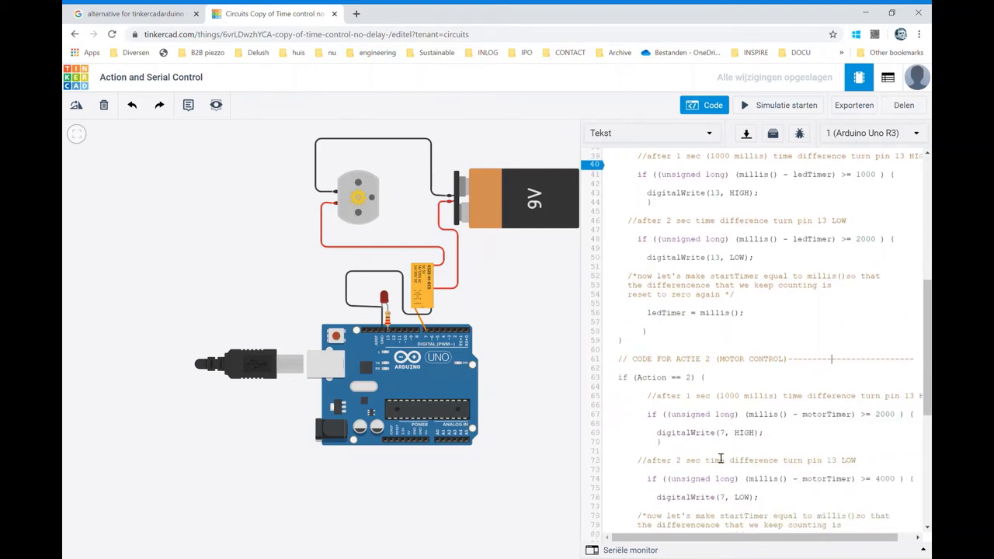
scroll(721, 459, up, 3)
scroll(722, 460, up, 3)
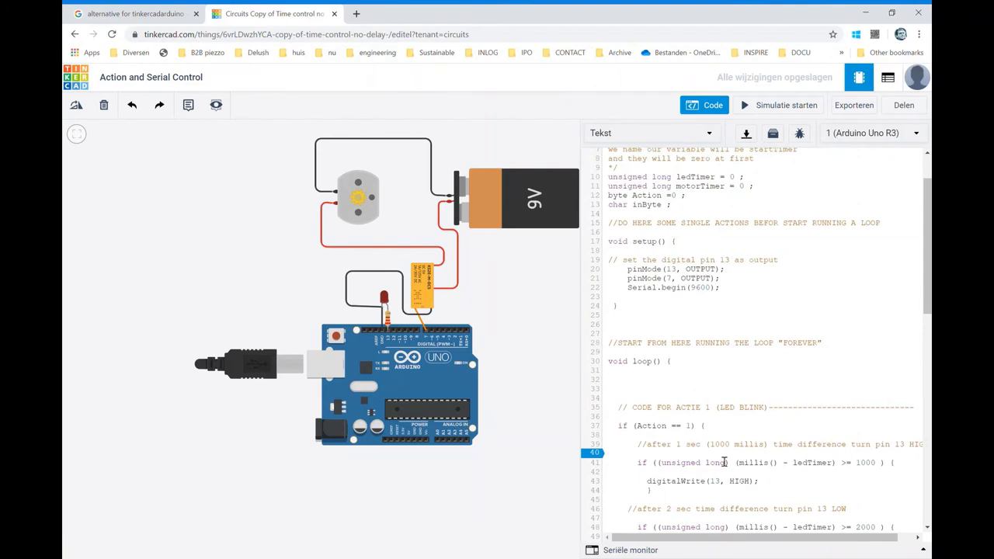
scroll(724, 462, up, 1)
scroll(723, 462, up, 2)
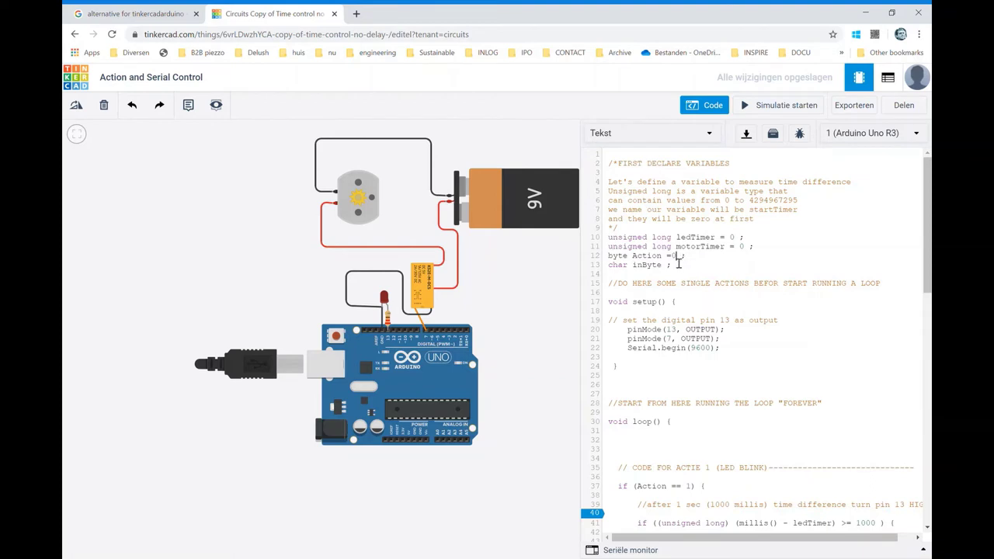
text(1)
click(674, 295)
click(757, 107)
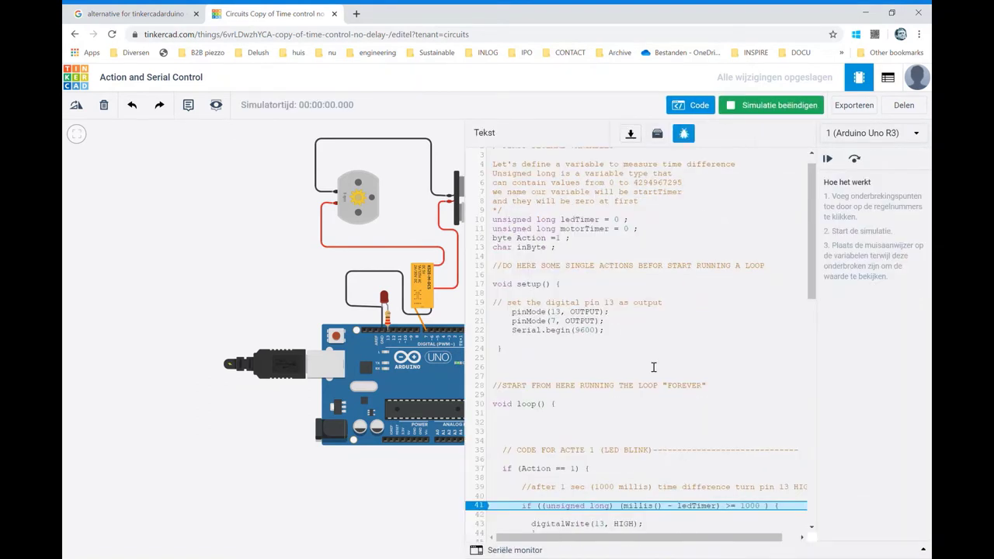
scroll(684, 459, down, 2)
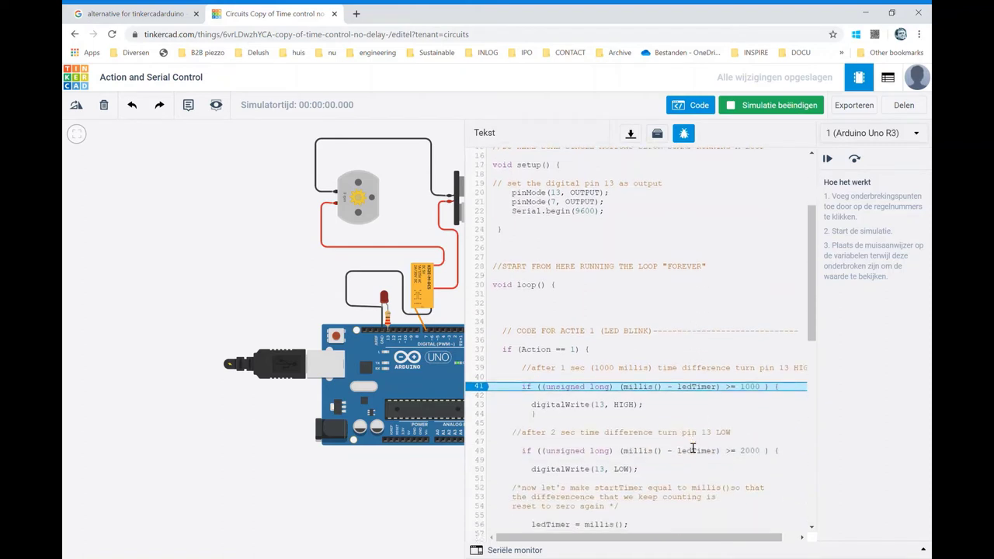
scroll(687, 455, down, 1)
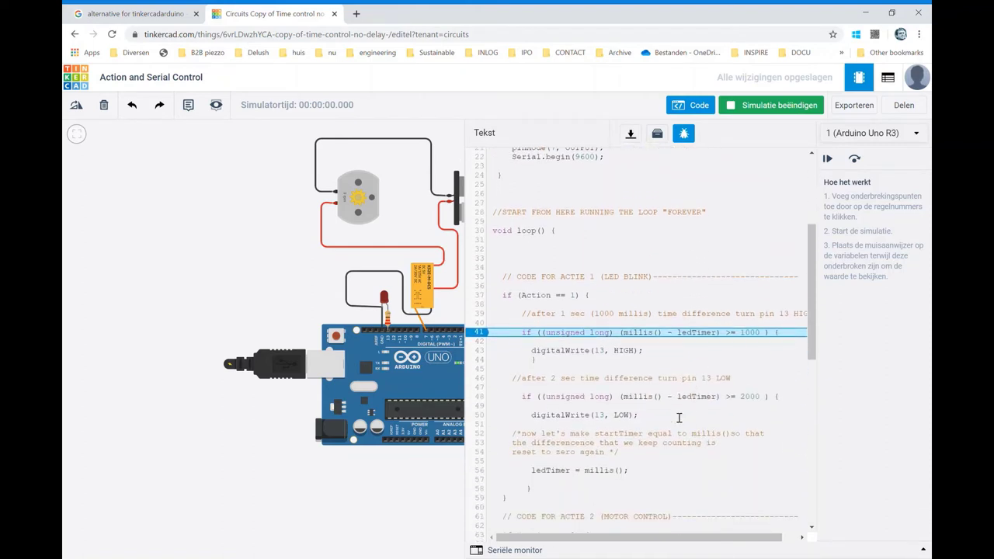
click(757, 105)
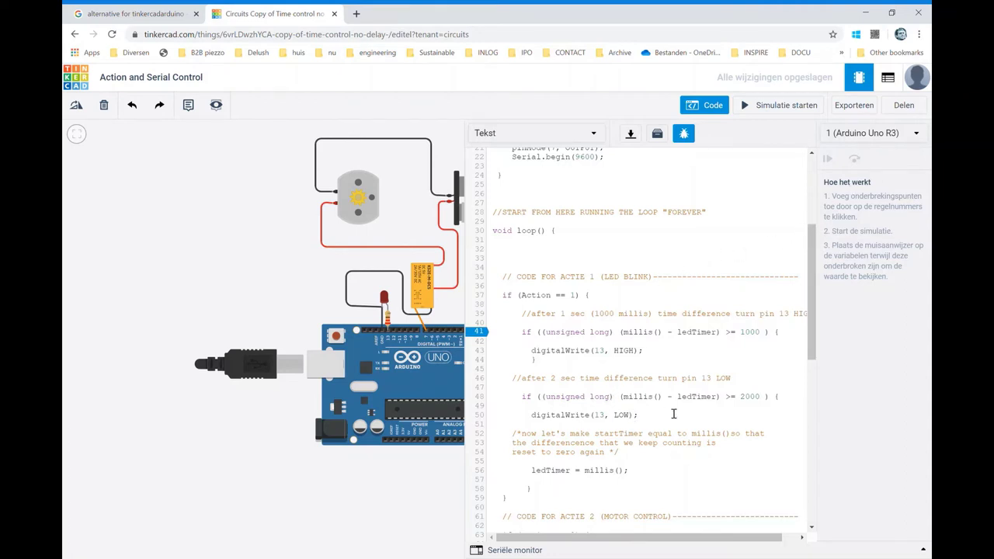
Run the simulation once more and stop it
scroll(674, 414, up, 5)
scroll(673, 413, up, 2)
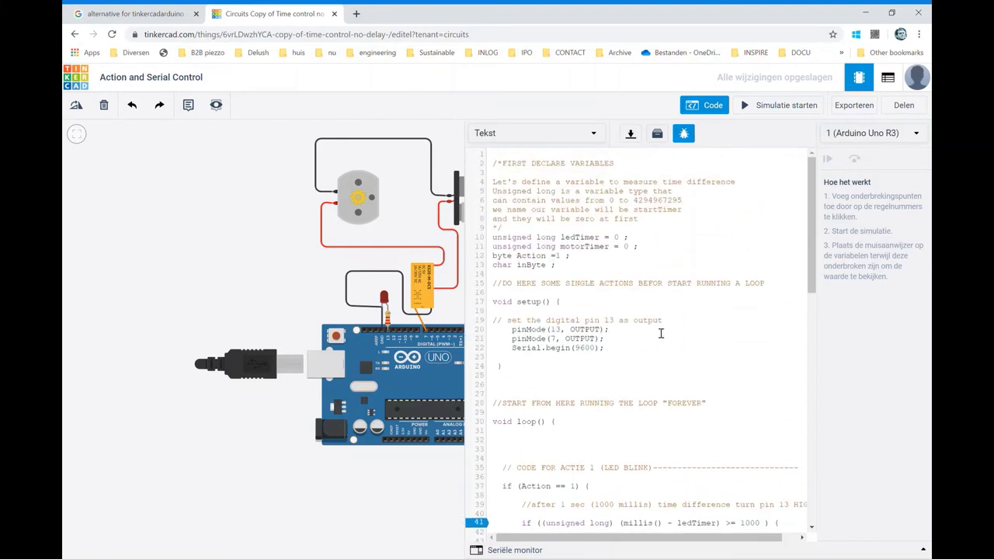
scroll(662, 334, down, 8)
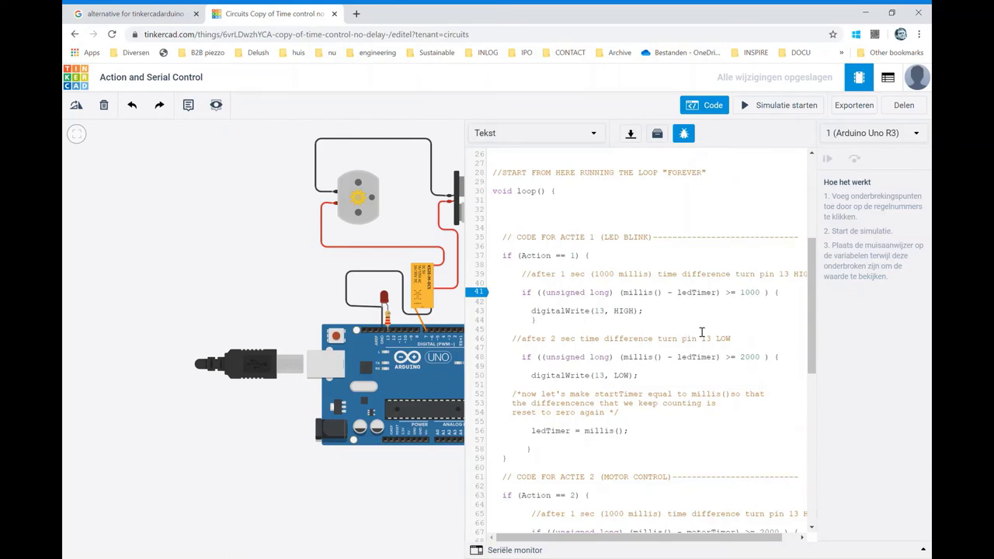
click(689, 350)
click(766, 106)
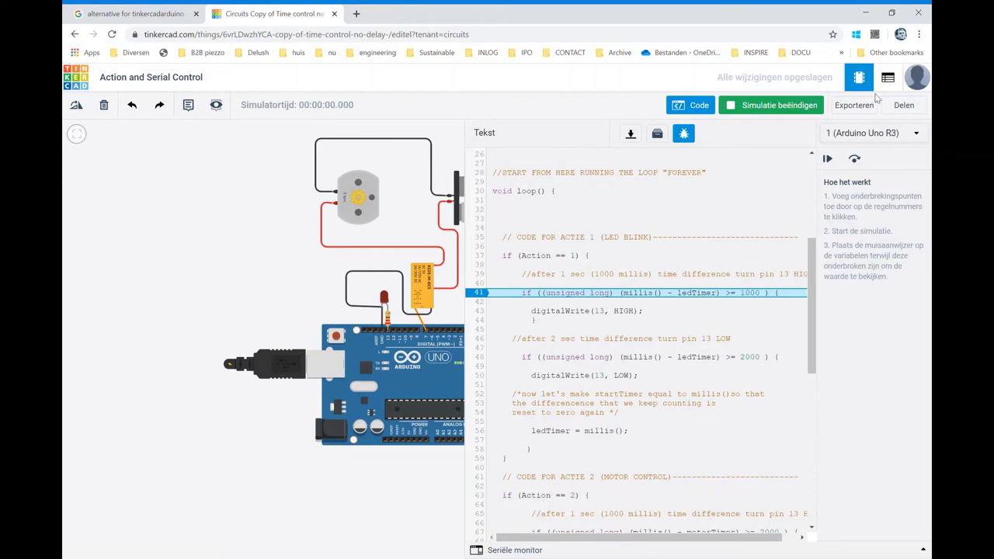
click(777, 105)
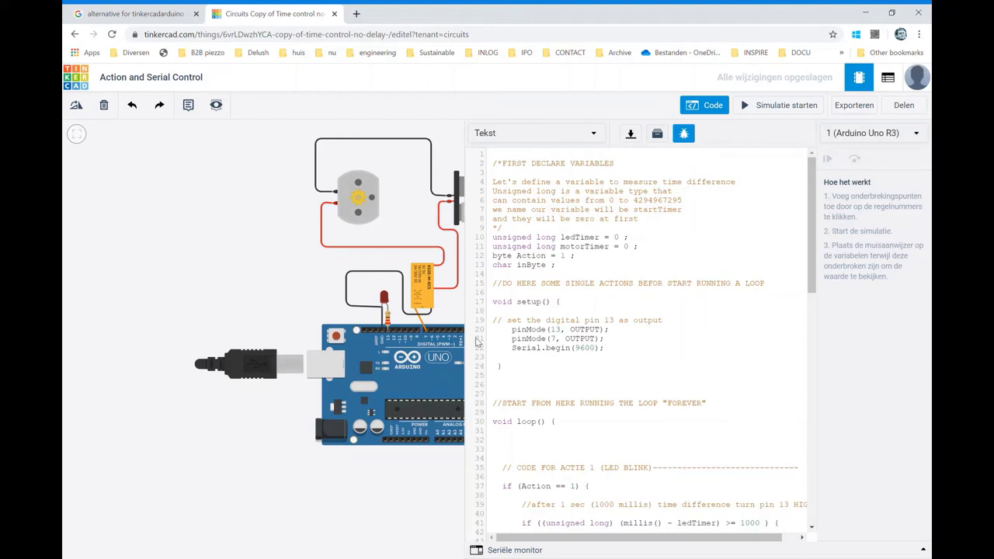
Set breakpoints on setup lines 18, 21 and another, run to pause there, remove the breakpoints, then stop
click(479, 339)
click(478, 311)
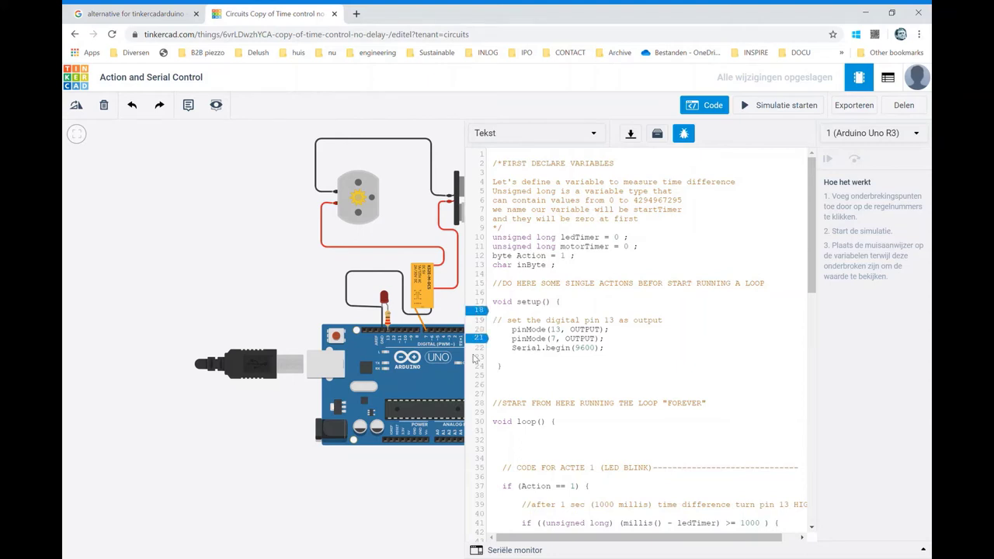
click(477, 356)
click(758, 107)
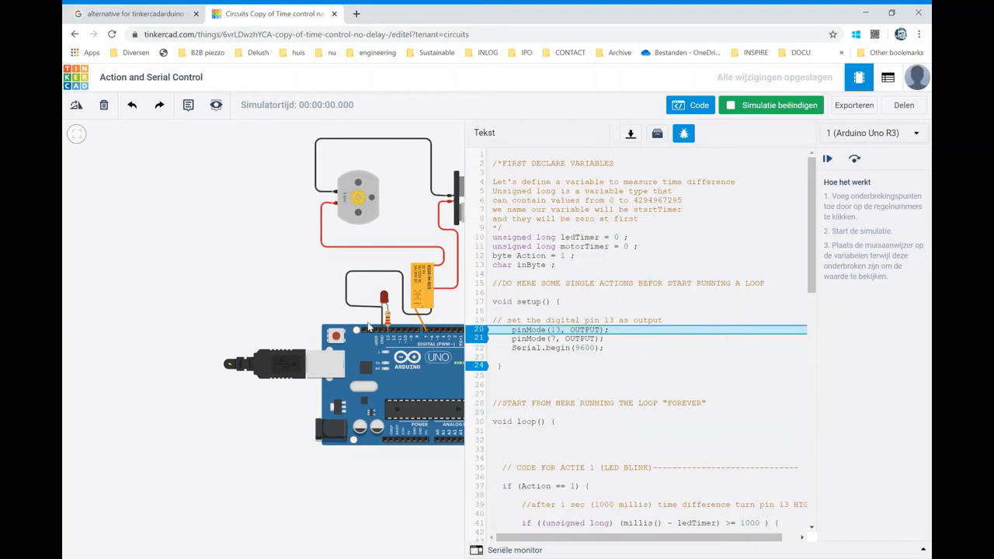
click(477, 330)
click(479, 366)
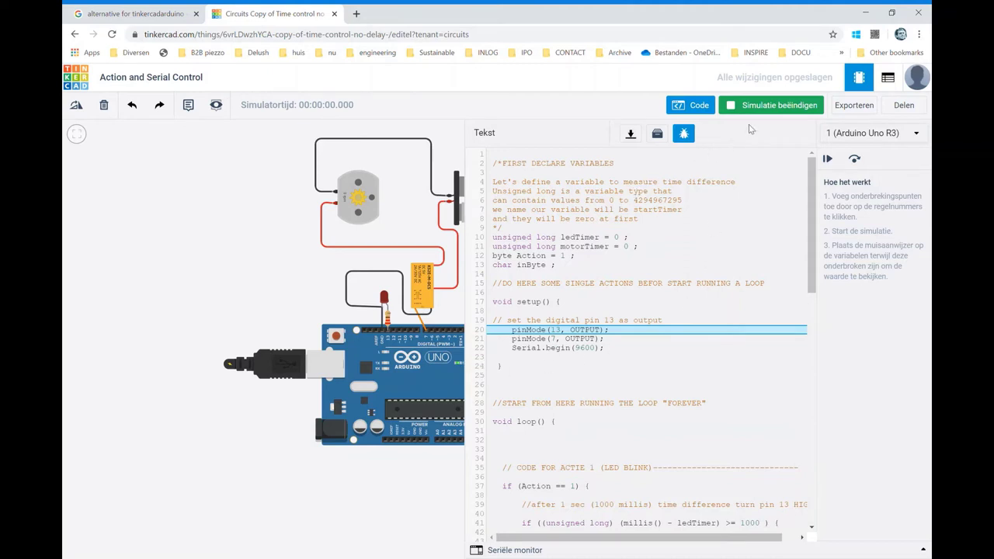
click(750, 108)
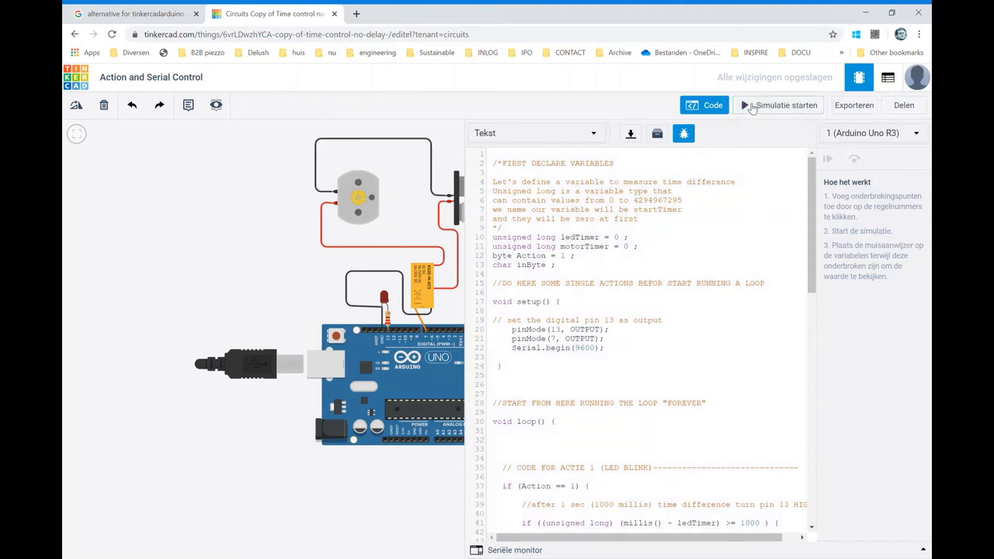
Run the simulation with the 9V battery in view, then stop it
click(751, 106)
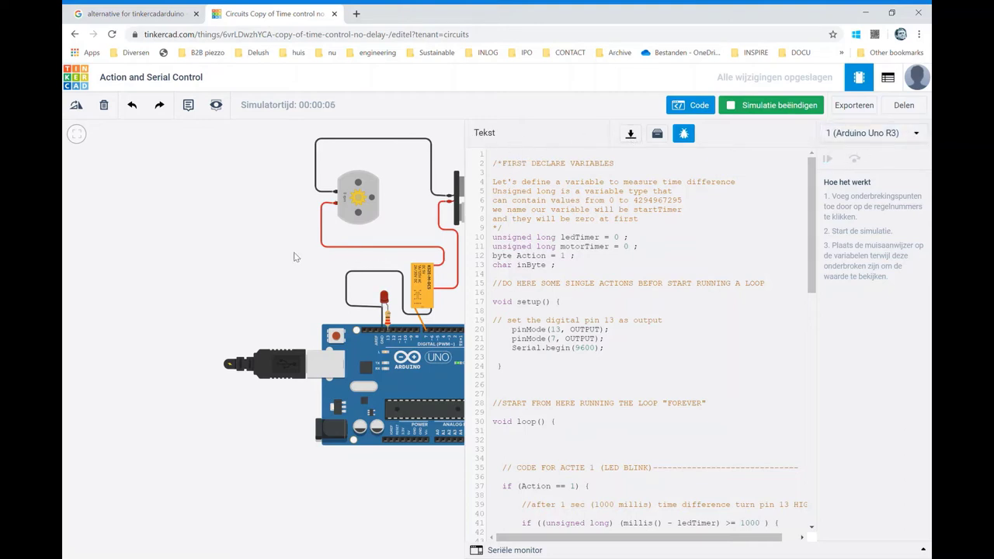
drag(294, 258, 175, 271)
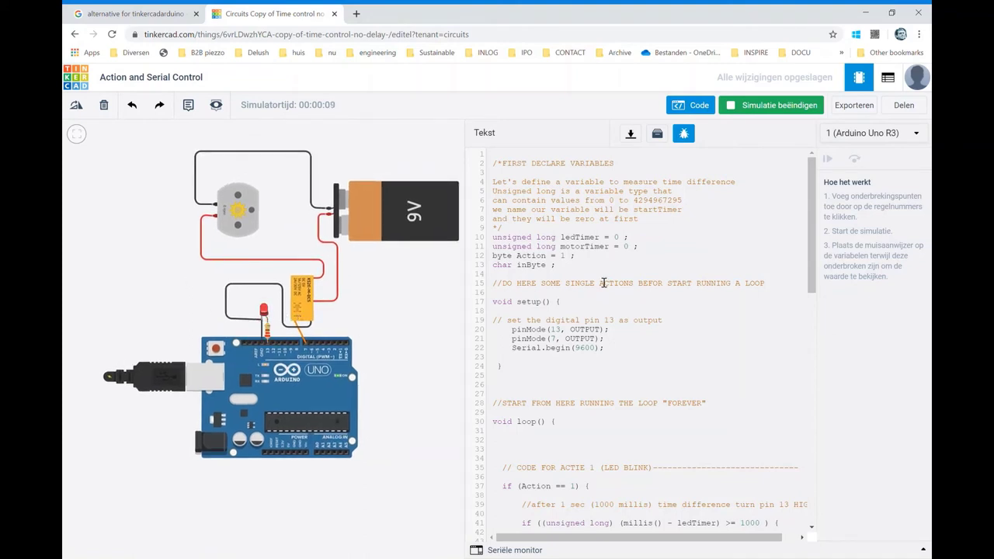
click(761, 104)
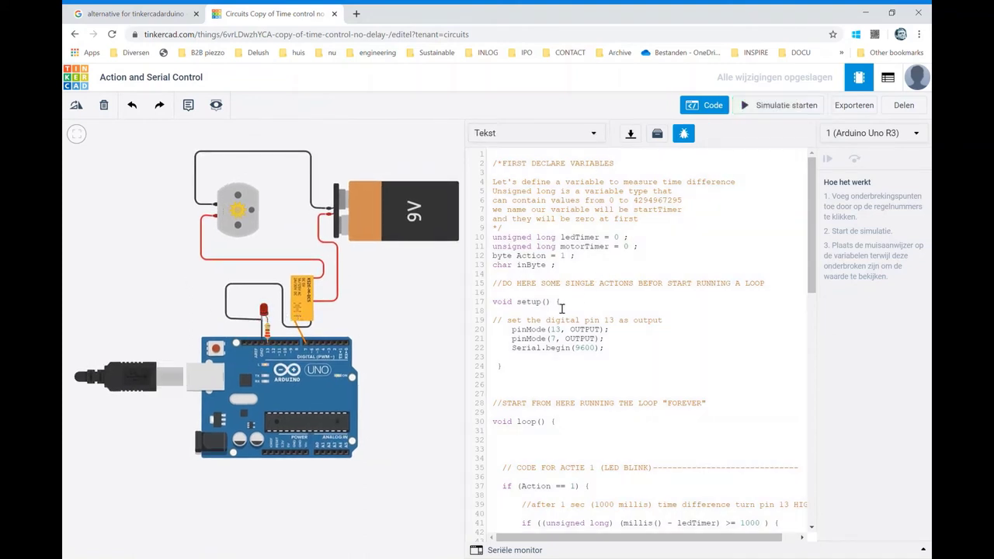
Set 'byte Action' to 2 and test it in a simulation run
double_click(563, 256)
text(2)
click(766, 106)
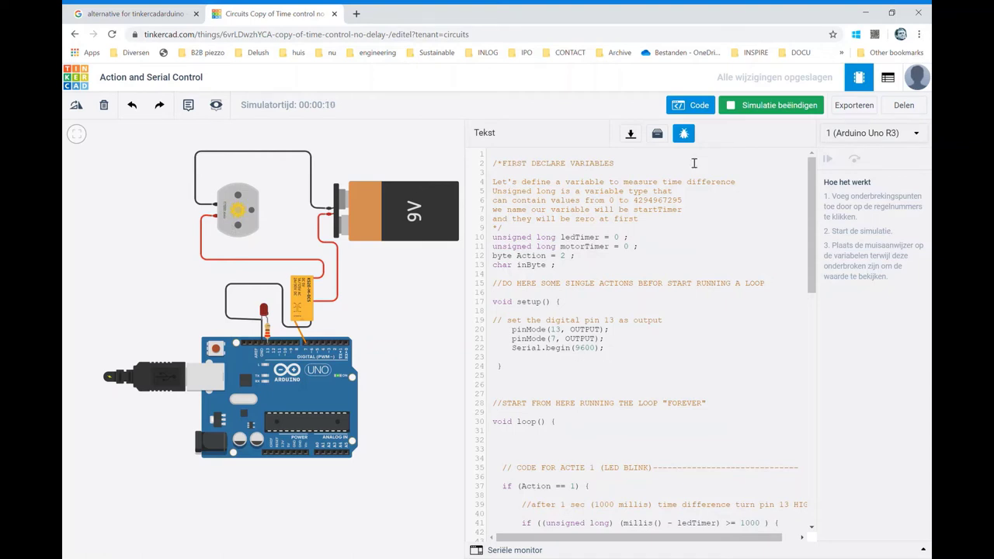
click(748, 104)
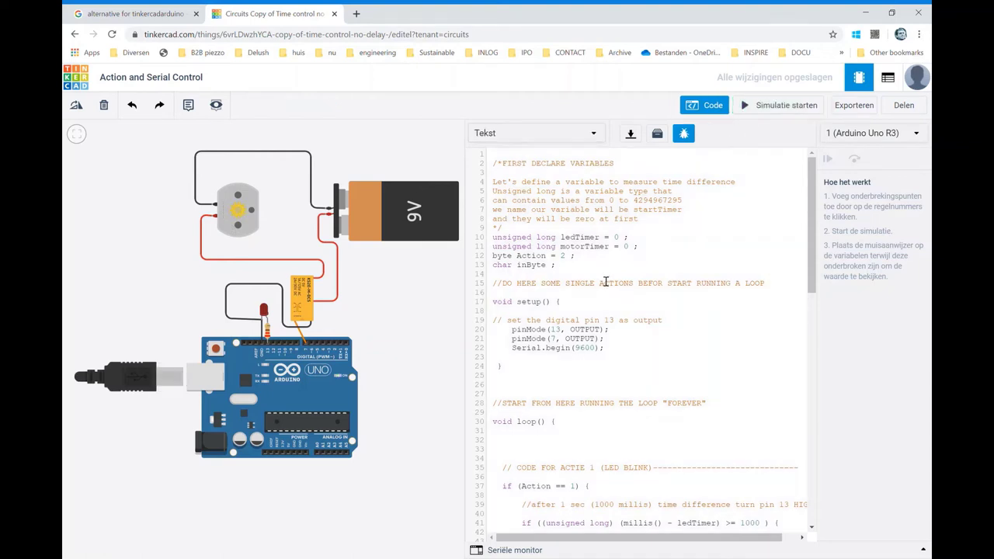
scroll(642, 362, down, 3)
scroll(482, 366, down, 3)
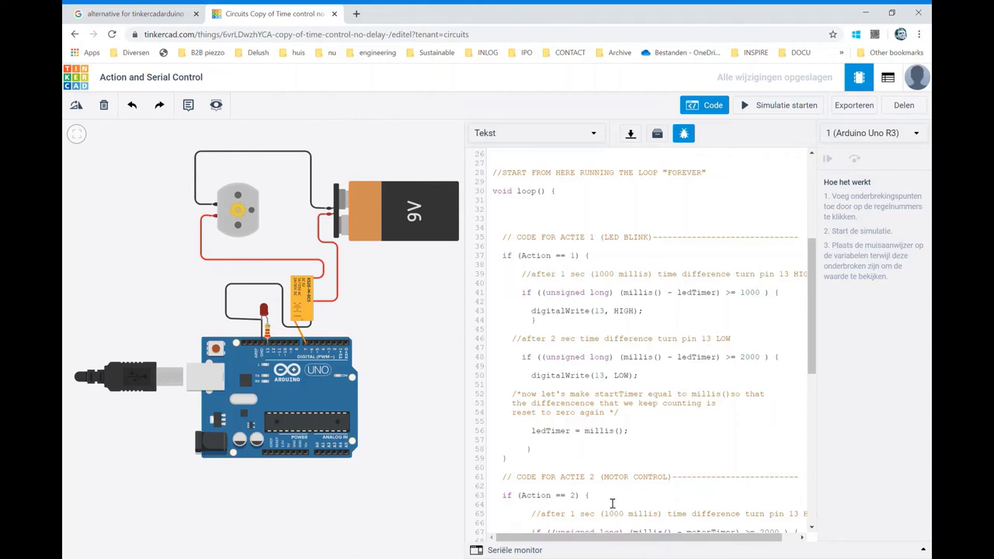
Insert blank lines after 'void loop() {' and add the comment //Control via Serial Monitor
scroll(612, 503, up, 3)
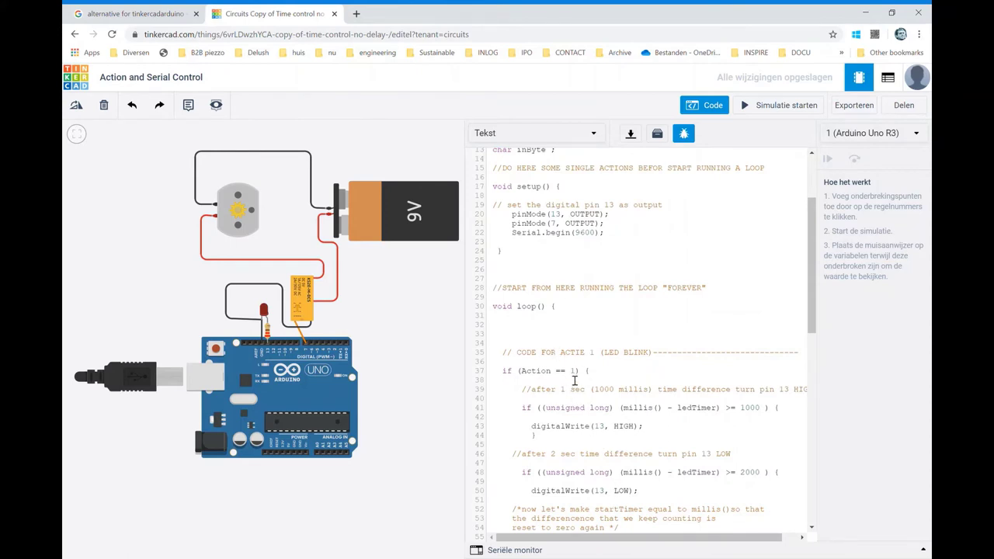
click(544, 320)
key(Return)
key(Return)
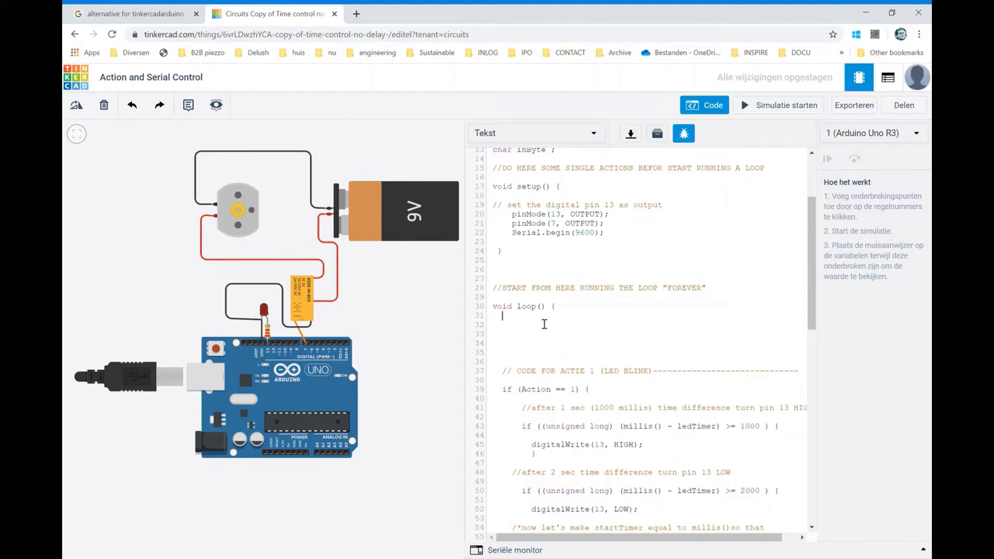
key(Return)
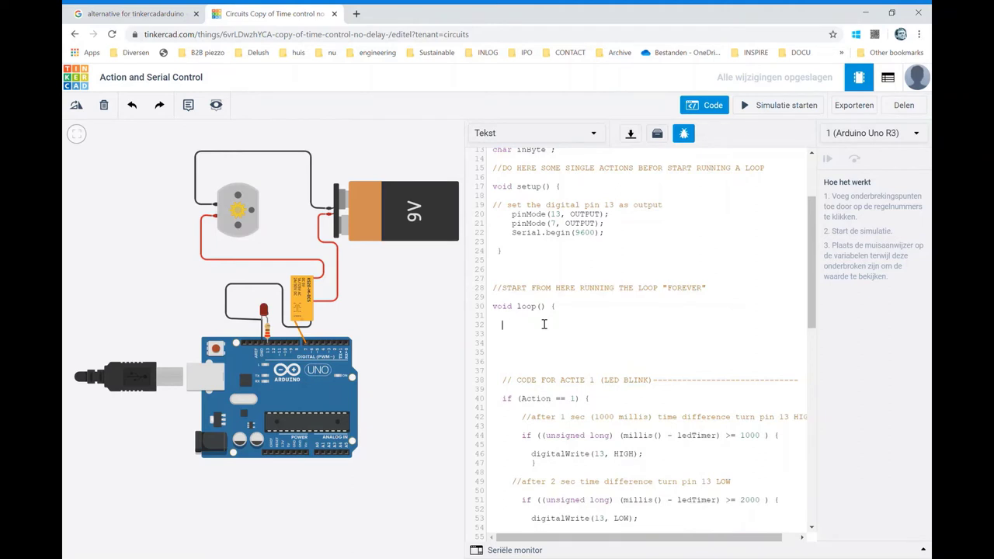
text(//Con)
text(trol)
text( via S)
text(erial Mon)
text(itor)
click(536, 339)
Write 'if Serial.available() >0 {' containing 'inByte=Serial.read();', closed with '}'
key(Return)
text(if)
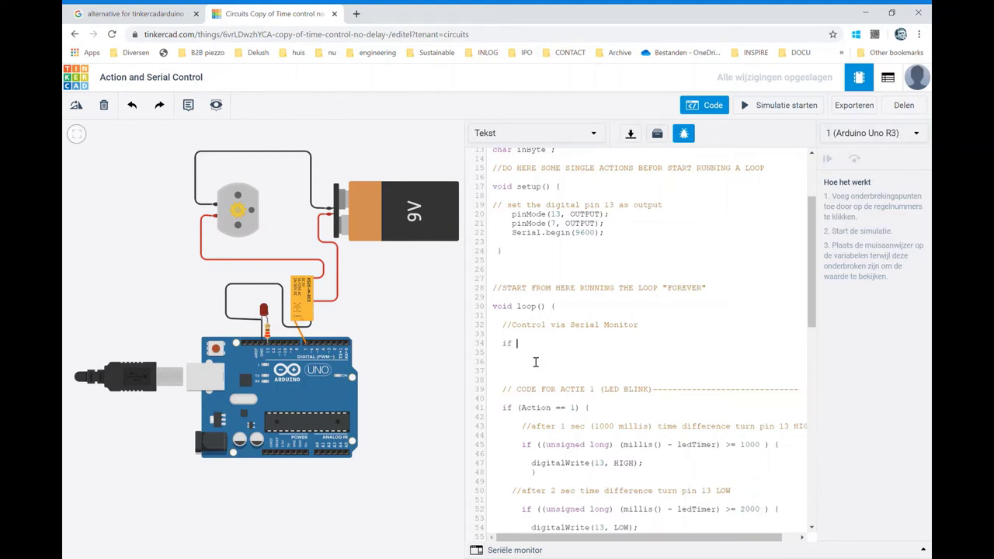
text( Se)
text(r)
text(isl)
text(.a)
text(vailable)
key(BackSpace)
text(() )
text(>)
text(0)
text( {)
key(Return)
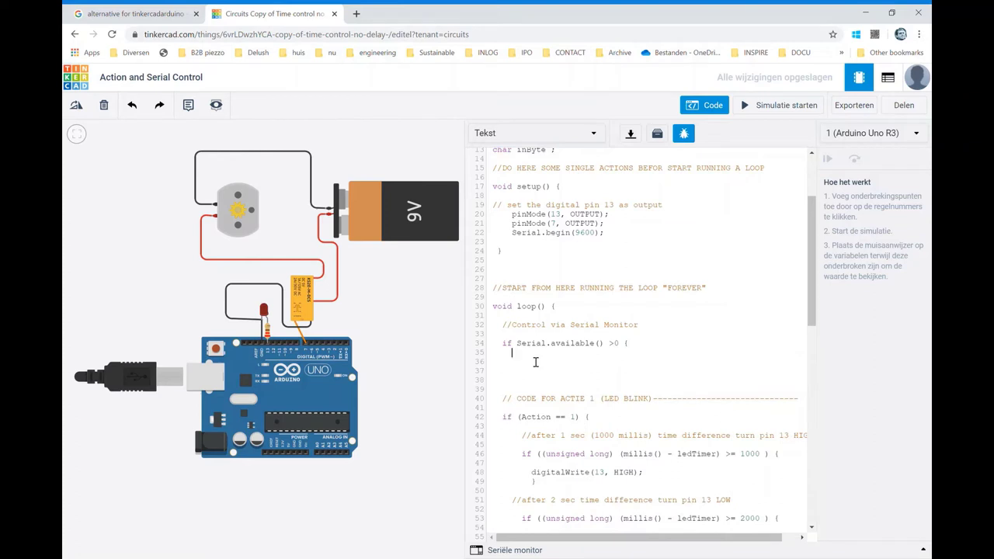
text(inBy)
text(te=)
text(Serial)
text(.r)
text(ead())
text(;)
key(Return)
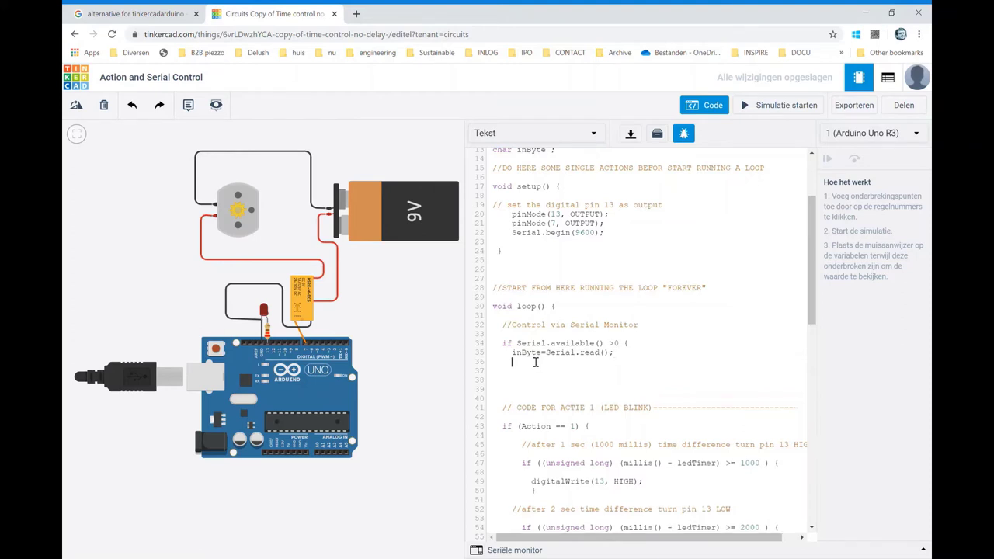
key(Return)
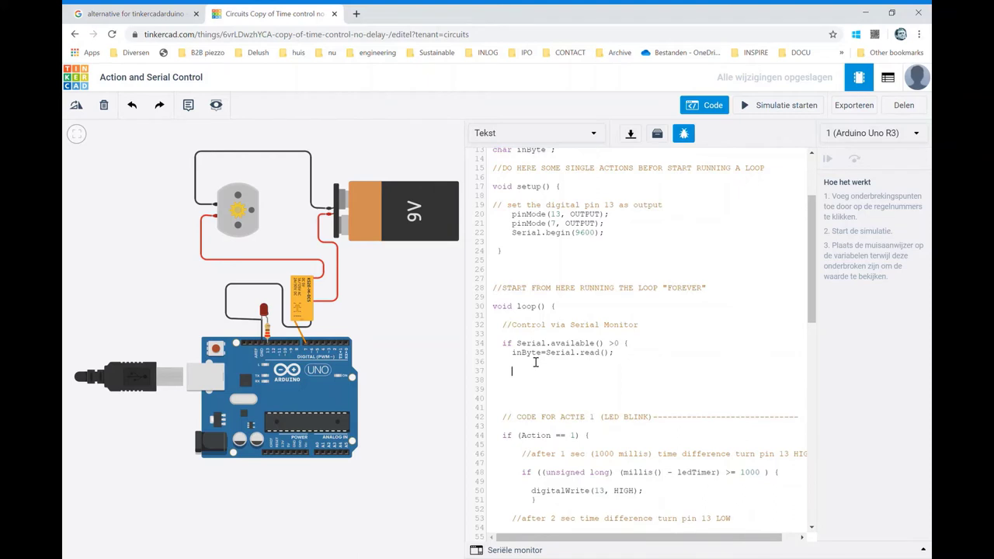
text(})
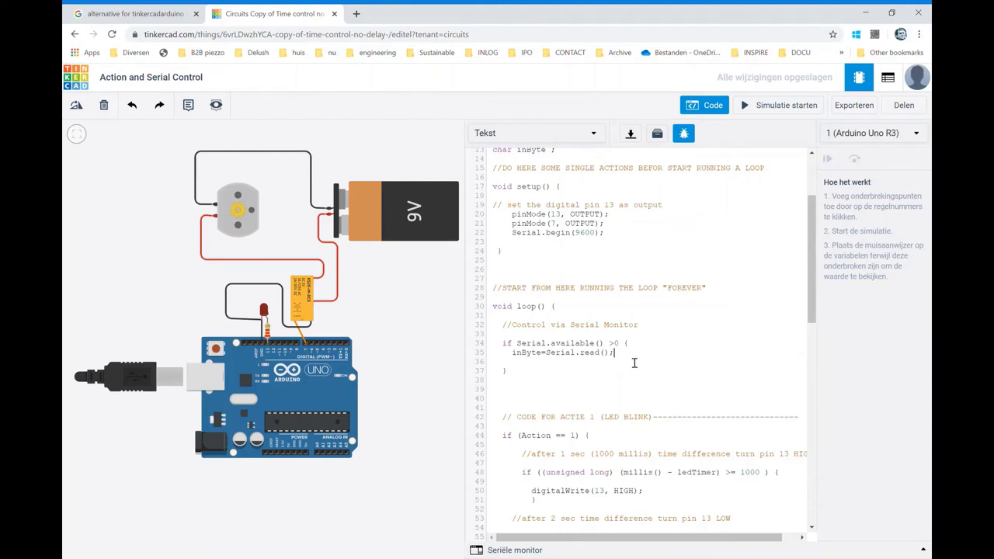
Add blank lines after inByte=Serial.read(); in the serial-read block
key(Return)
key(Return)
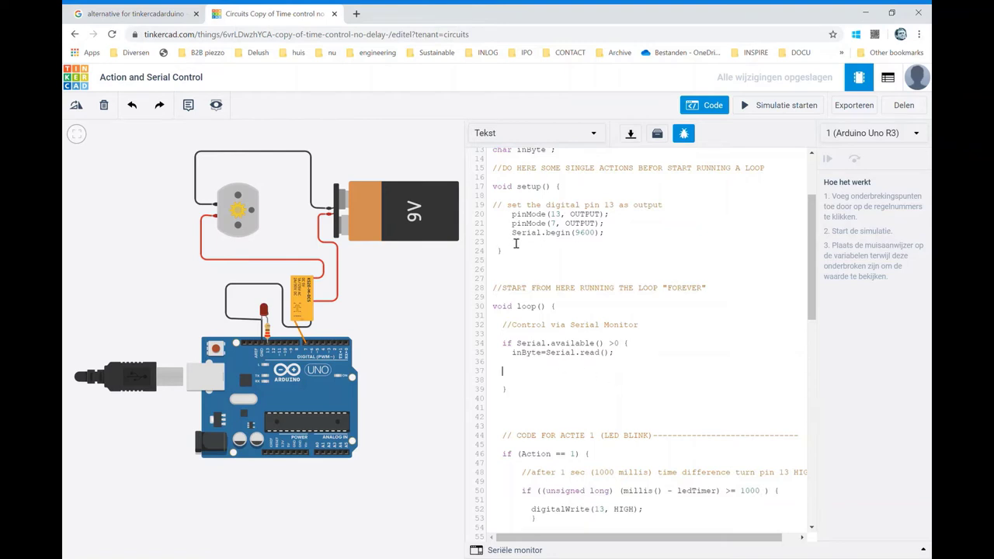
scroll(554, 212, up, 3)
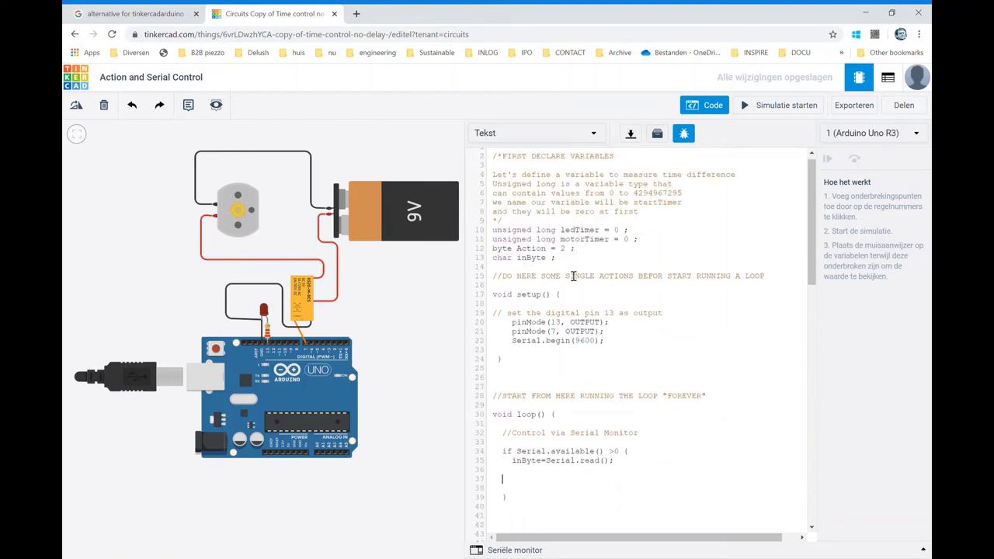
scroll(573, 276, down, 5)
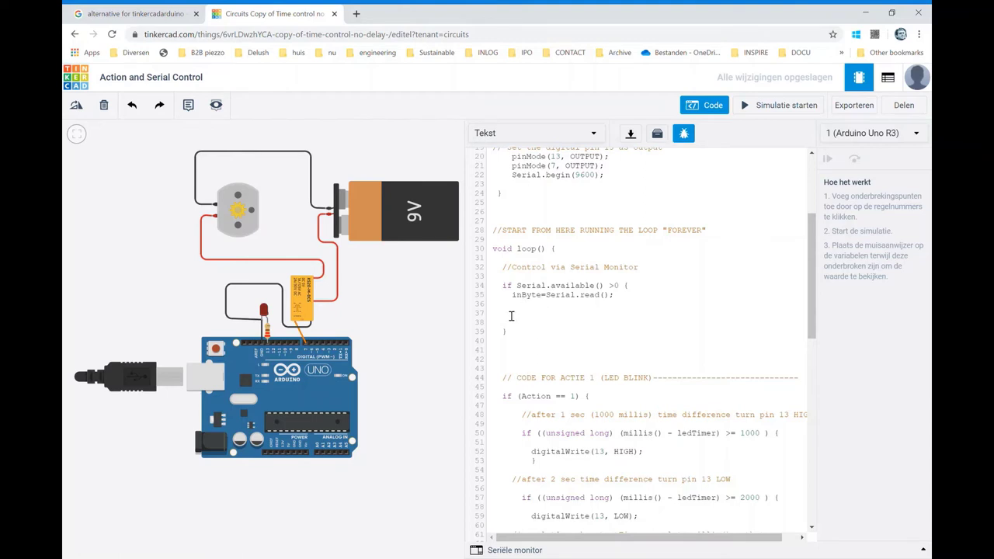
Add the comment '// If serial buffer is not empty' on the empty line above the if
click(522, 279)
text(?)
key(BackSpace)
key(BackSpace)
text(// If )
text(serial )
text(buffer )
text(is not )
text(empty)
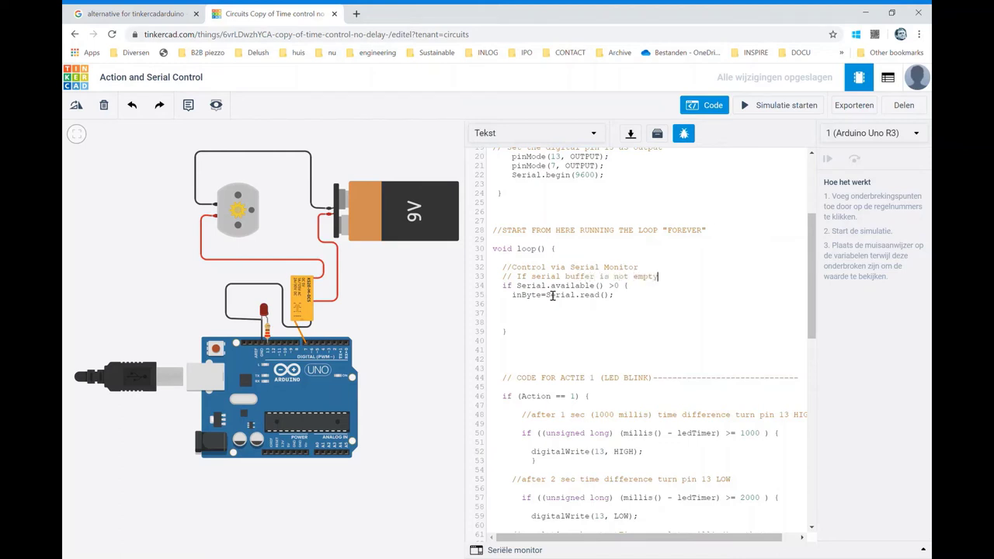
Add the comment '//read the character in variable inByte' below the Serial.available line
click(636, 288)
key(Return)
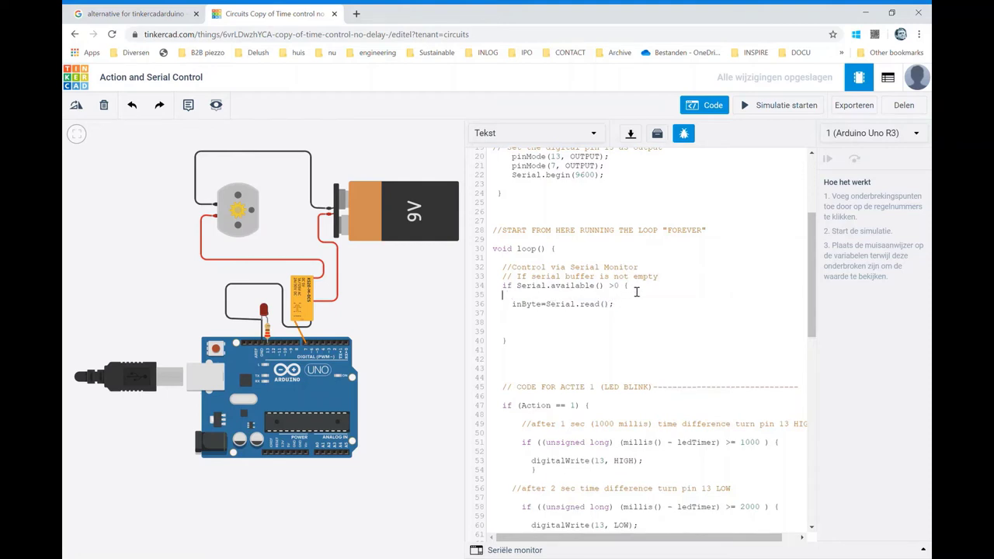
text(//)
text(rea)
text(d the cha)
text(racter )
text(in v)
text(ariable inB)
text(yte)
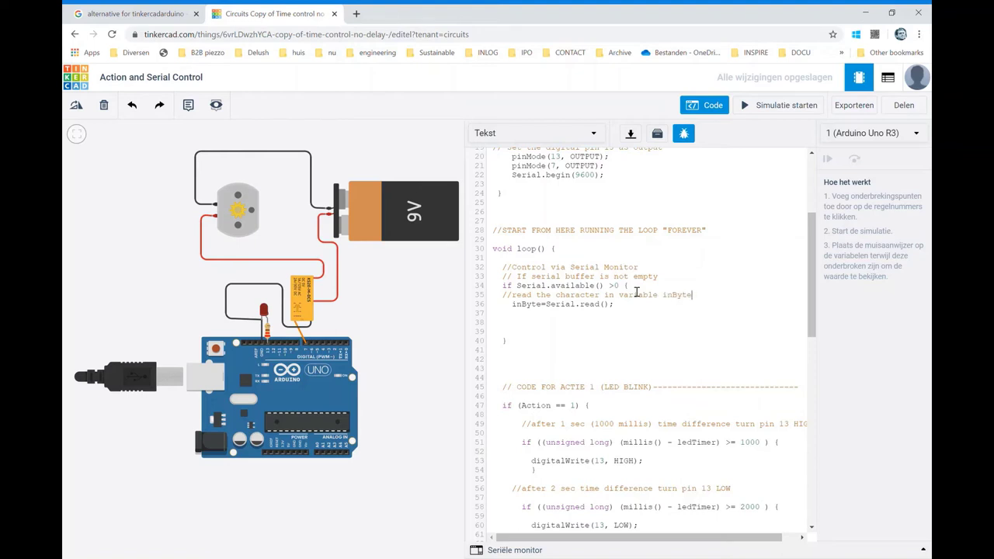
Start a new condition line below the read statement: if (inByte="L")
click(550, 314)
key(Return)
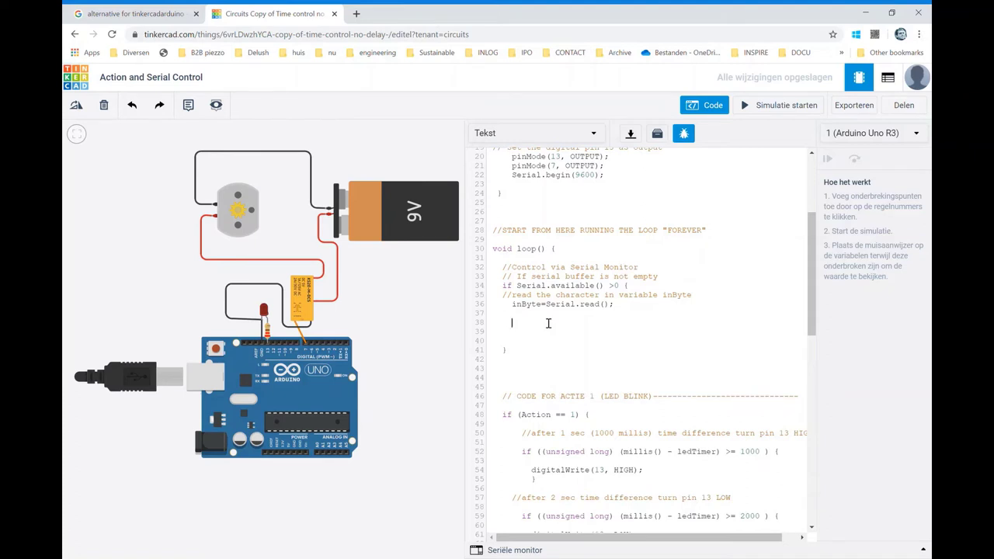
text(i)
text(f in)
text(By)
text(te)
key(BackSpace)
key(BackSpace)
key(BackSpace)
key(BackSpace)
key(BackSpace)
key(BackSpace)
text(()
text(inByt)
text(e=)
key(BackSpace)
text("")
text(1)
text())
Fill the L block with Action=1; and Serial.println ("Action 1 blink LED", closed by a brace
text({)
key(Return)
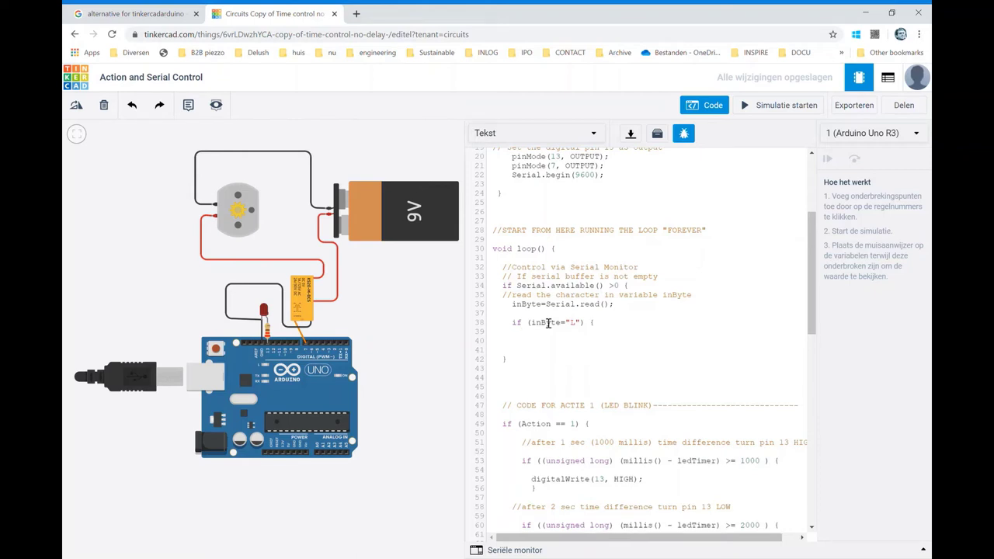
text(Action)
text(=1)
text(;)
key(Return)
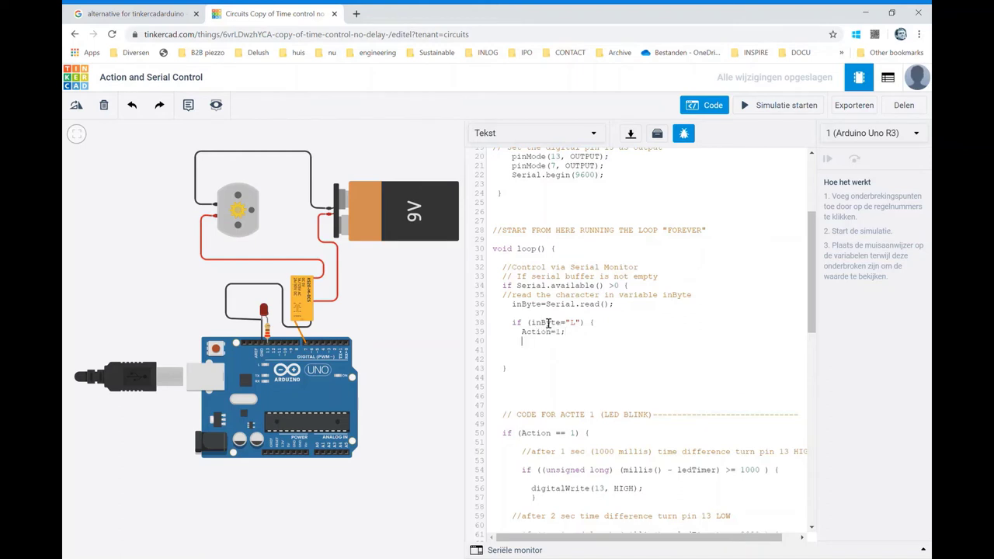
key(Return)
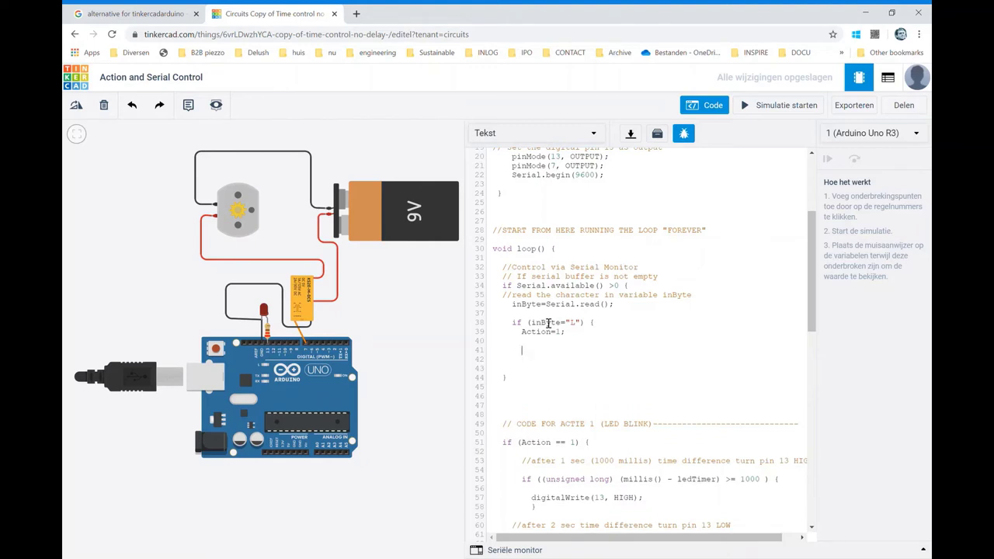
text(})
key(Up)
key(Up)
key(Delete)
key(Down)
text(Serial)
text(.p)
text(rintl)
text(n)
text( ()
text("")
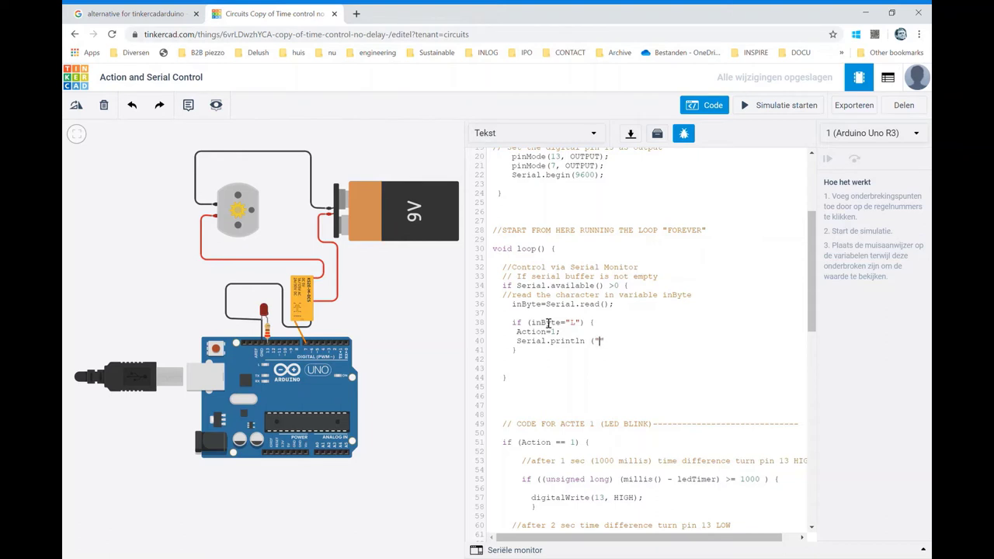
text(Action)
text( 1)
text( bl)
text(ink )
text(L)
text(ED)
Copy the whole L if-block and paste a duplicate directly below it
drag(512, 322, 562, 356)
key(ctrl+c)
click(544, 366)
click(539, 351)
key(Return)
key(Return)
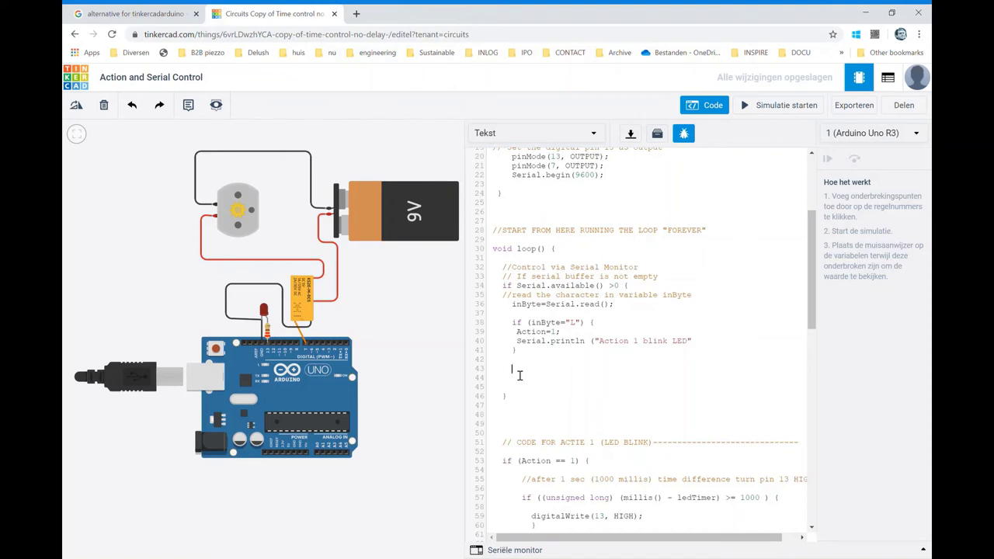
key(ctrl+v)
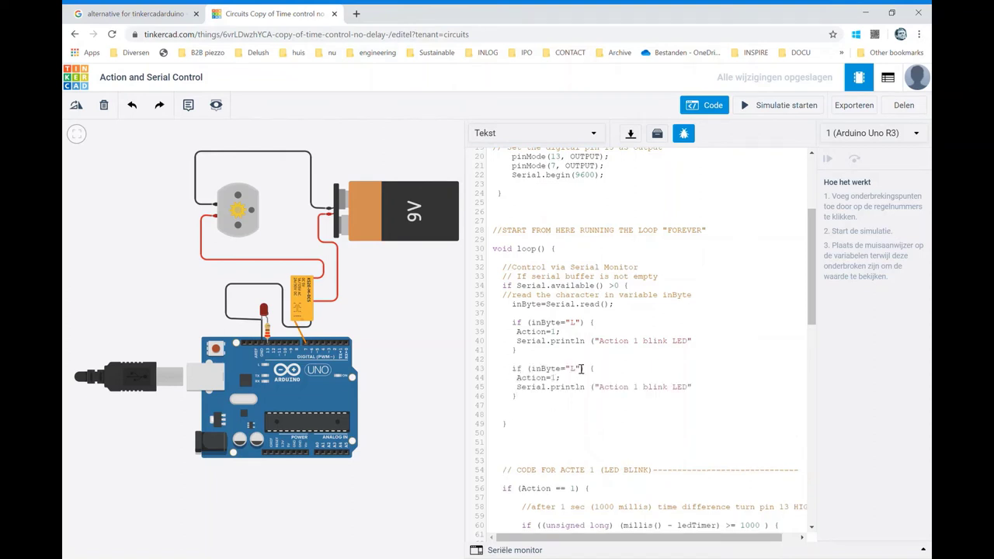
Change the copied block's condition to "M" and its Action value to 2
double_click(576, 371)
text(M)
click(557, 379)
key(BackSpace)
text(2)
scroll(605, 378, up, 5)
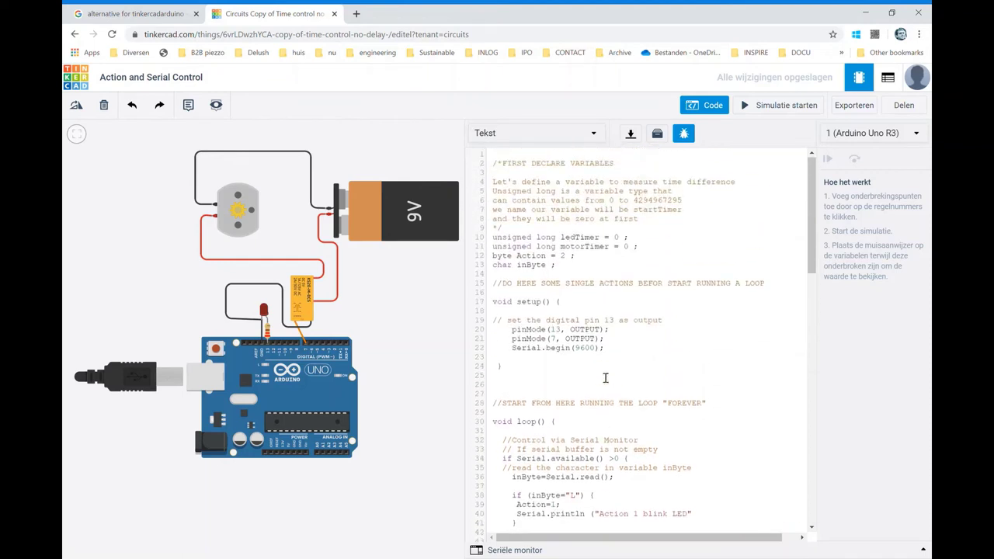
double_click(563, 256)
scroll(567, 322, down, 5)
scroll(570, 328, down, 5)
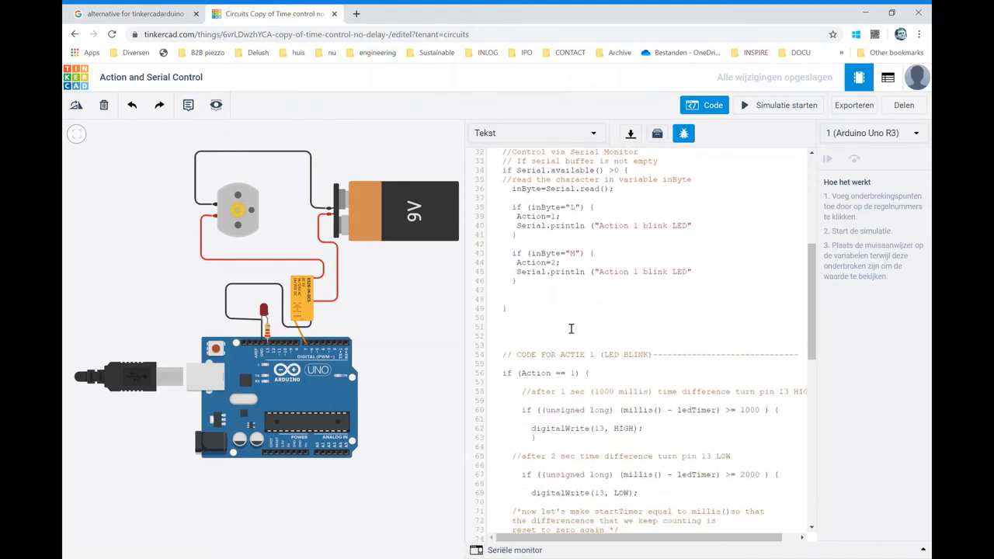
Paste another copy of the M block beneath it
click(535, 300)
key(Return)
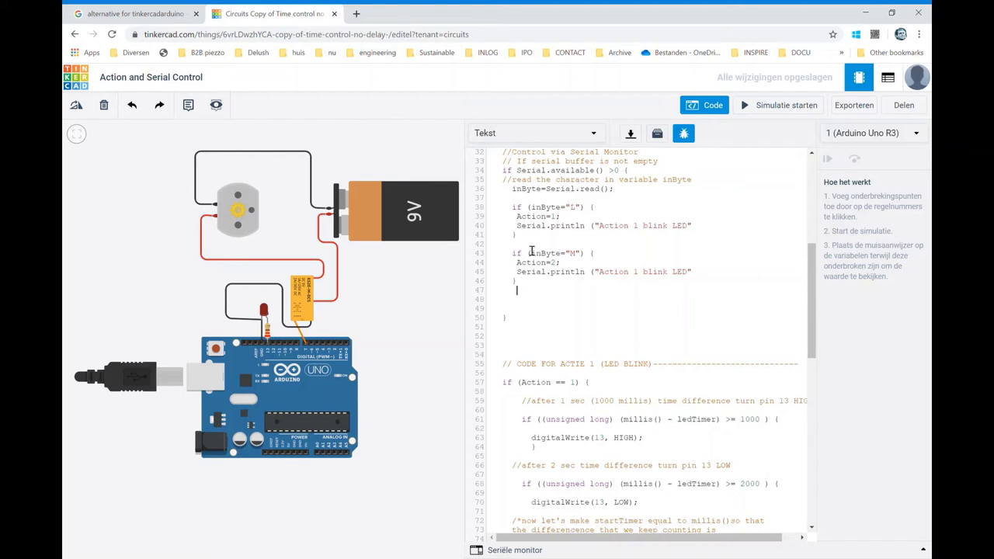
drag(513, 253, 531, 284)
key(ctrl+c)
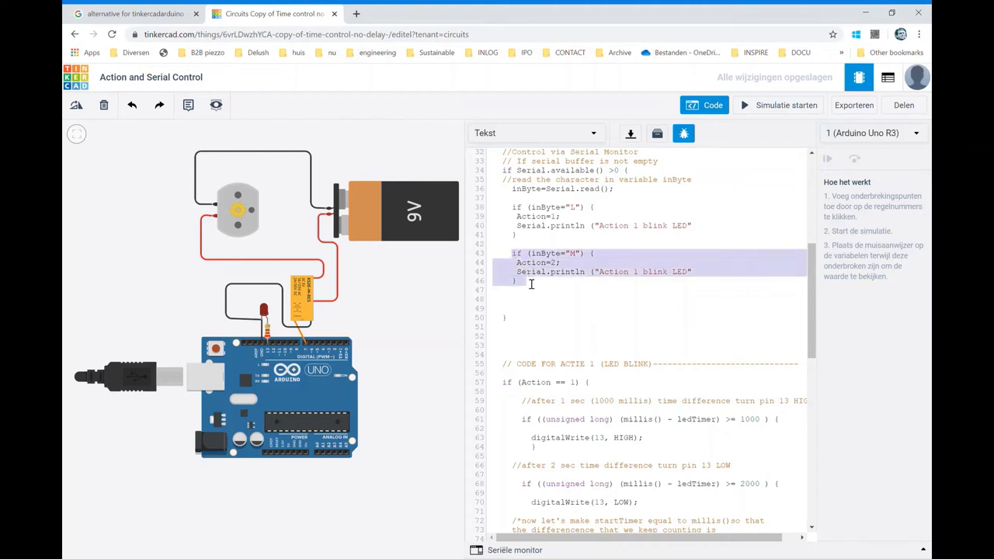
click(522, 300)
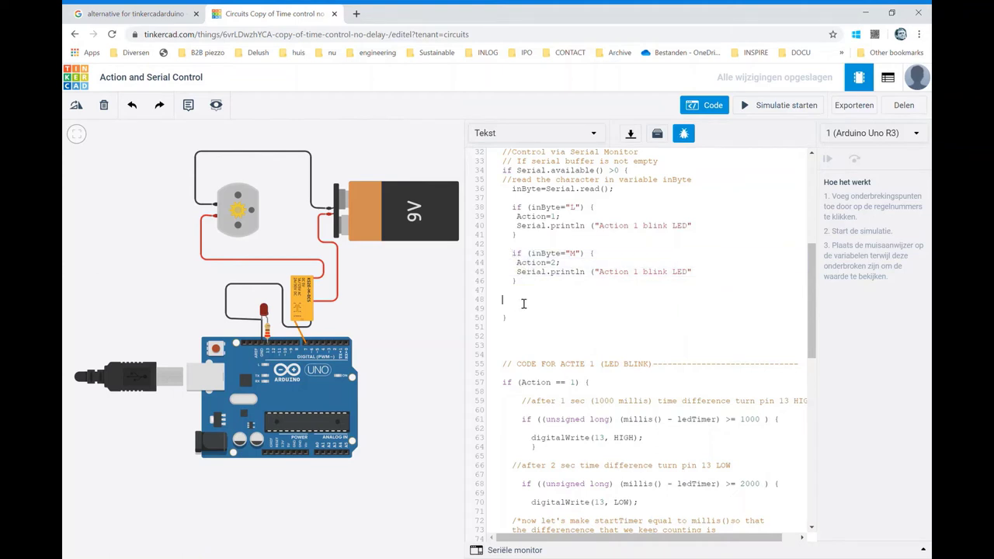
click(527, 286)
key(Return)
key(Return)
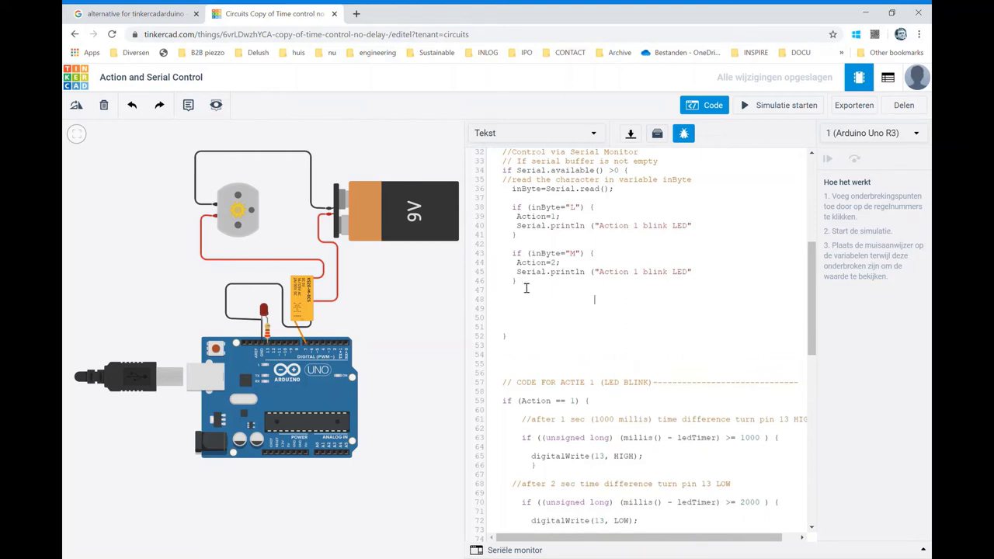
key(ctrl+v)
drag(594, 300, 518, 302)
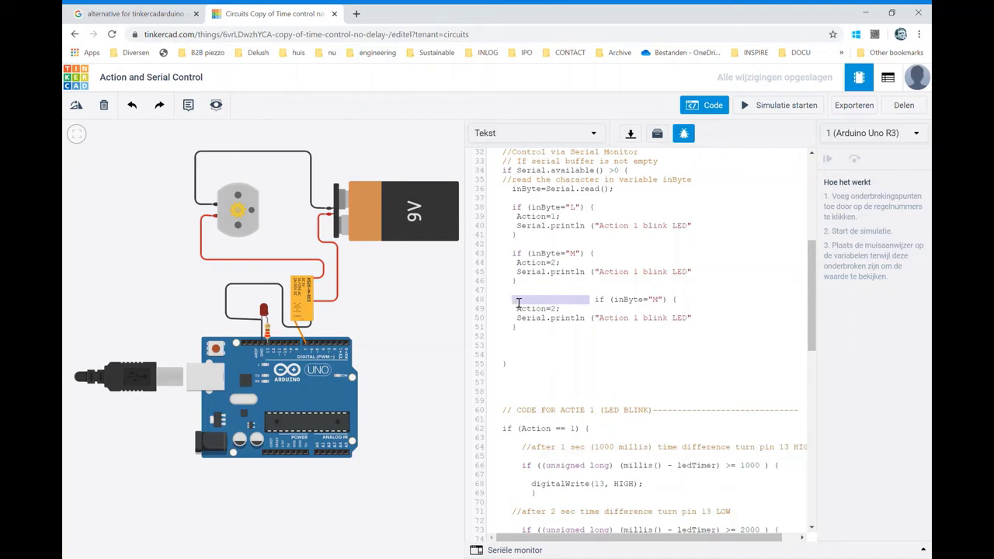
Make the third block check "N", set Action=0 and print "Action 0 Do nothing"
key(BackSpace)
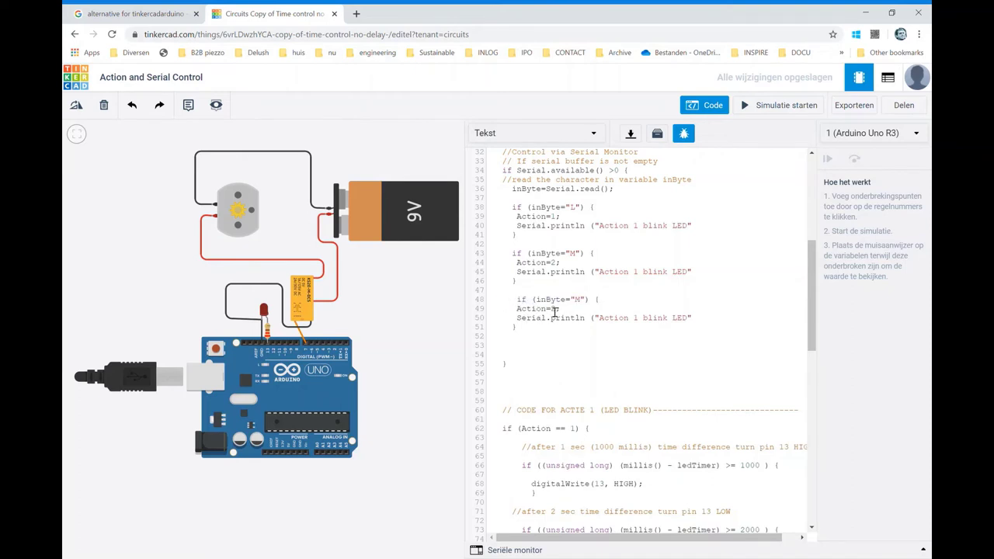
click(558, 310)
double_click(559, 310)
text(0)
drag(583, 292, 579, 302)
click(582, 302)
double_click(583, 303)
text(N)
double_click(638, 321)
text(3)
key(BackSpace)
text(0)
drag(691, 320, 653, 321)
text(Do no)
text(thing)
click(674, 353)
Change the M block's message to "Action 2 control Motor"
click(639, 275)
key(shift+Left)
text(2)
drag(643, 274, 692, 274)
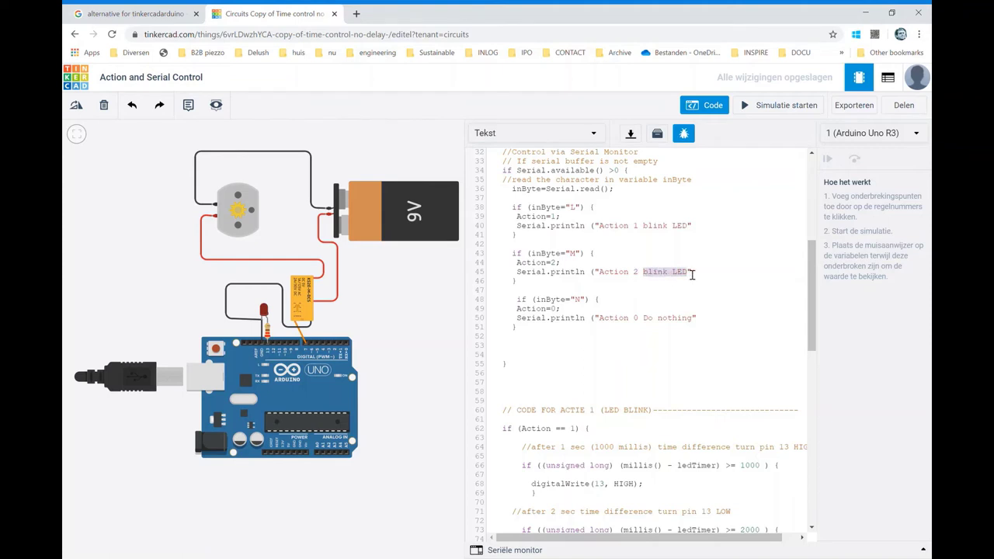
text(con)
text(trol Mo)
text(tor)
click(649, 347)
scroll(641, 326, down, 3)
scroll(643, 326, up, 6)
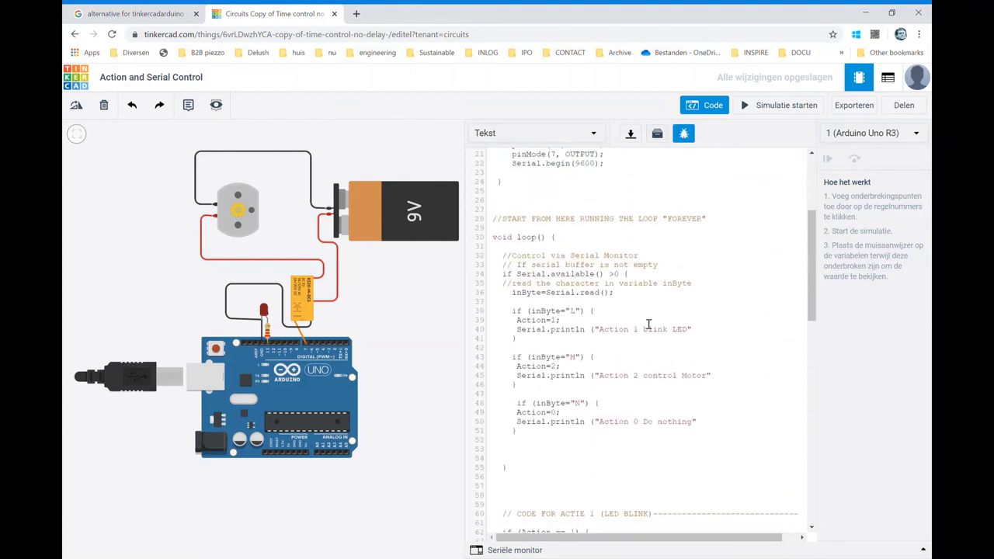
Run the simulation, wrap Serial.available() >0 in parentheses, then run it again
click(755, 108)
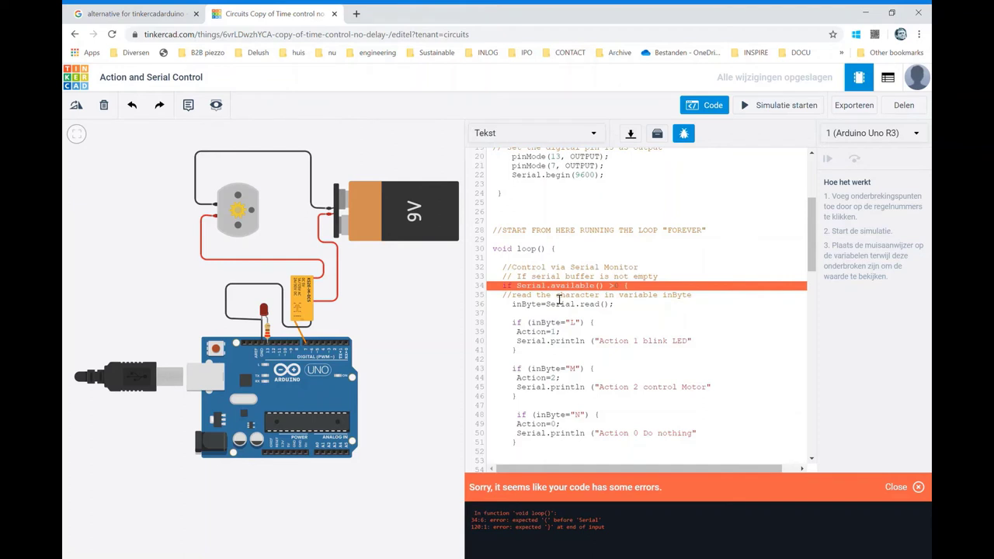
click(918, 487)
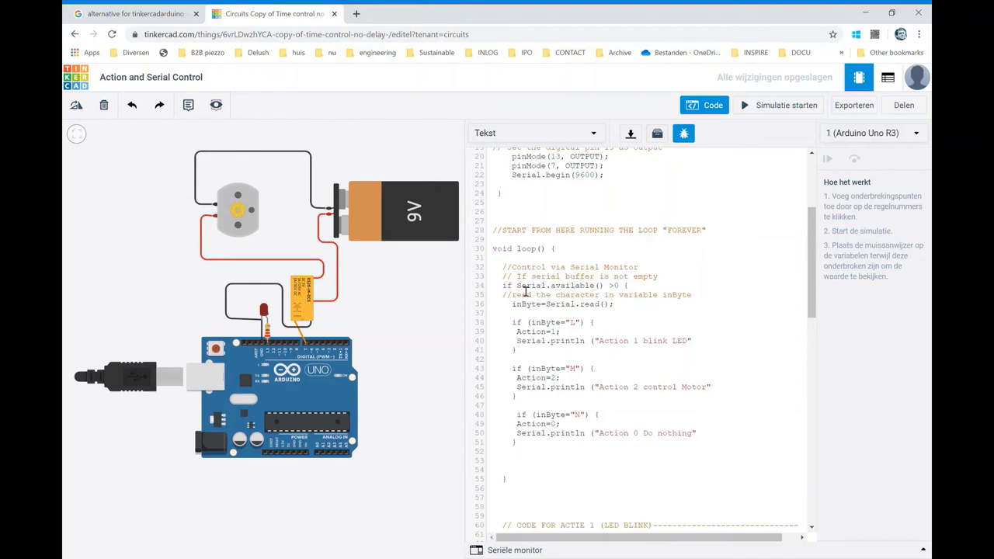
text(()
click(624, 285)
text())
click(766, 108)
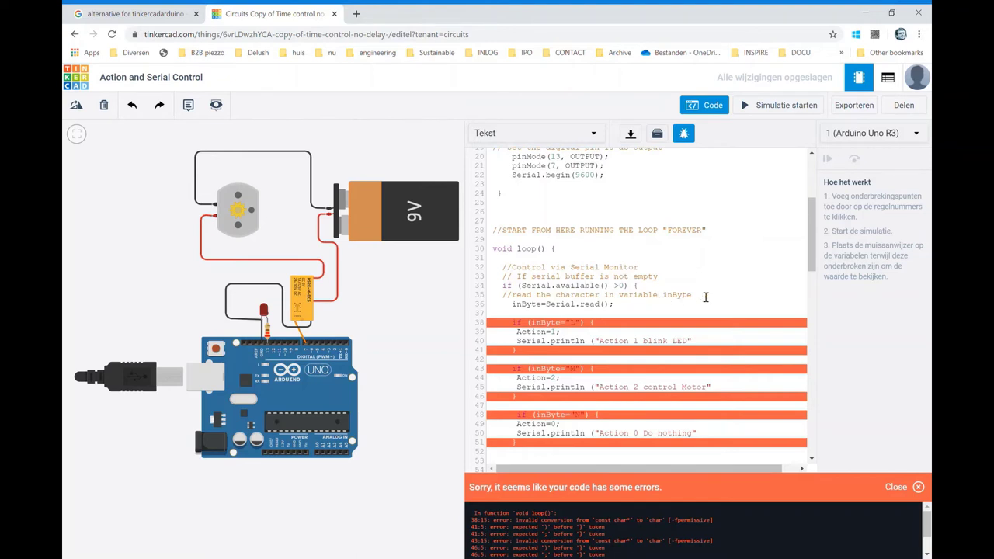
Change the L check on line 38 to single quotes: 'L'
click(920, 487)
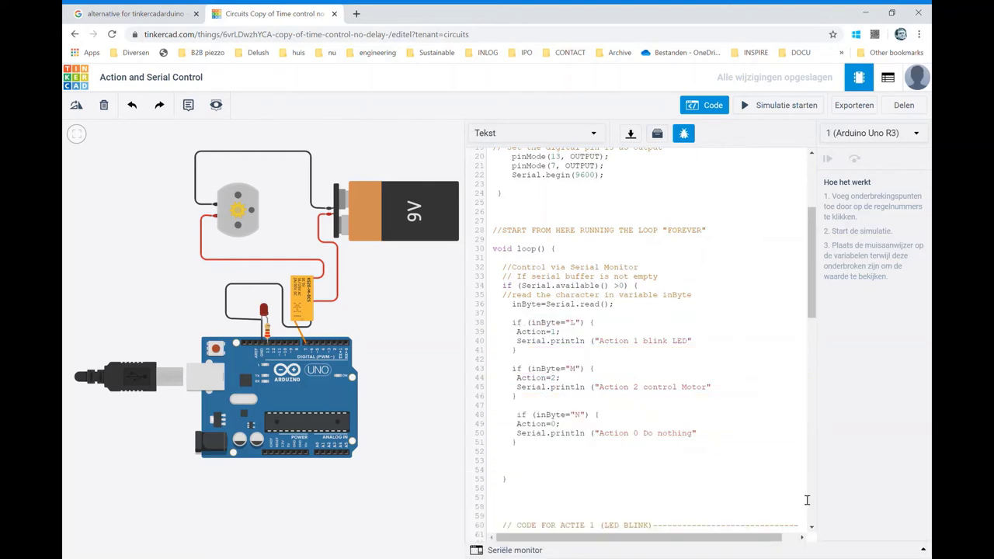
click(576, 327)
key(BackSpace)
text('L')
text(L)
key(Delete)
key(Delete)
Rewrite the M check on line 43 as inByte=='M'
drag(572, 369, 567, 369)
click(581, 372)
double_click(573, 371)
key(BackSpace)
key(BackSpace)
text(=)
text(M)
text())
text(")
drag(594, 373, 576, 373)
text(')
Rewrite the N check on line 48 as inByte=='N' and compile the sketch
key(BackSpace)
text(M)
click(577, 415)
text(')
double_click(581, 416)
drag(580, 417, 583, 417)
key(BackSpace)
click(655, 426)
click(574, 417)
text(=)
text(=)
click(566, 323)
text(=)
click(589, 387)
click(757, 109)
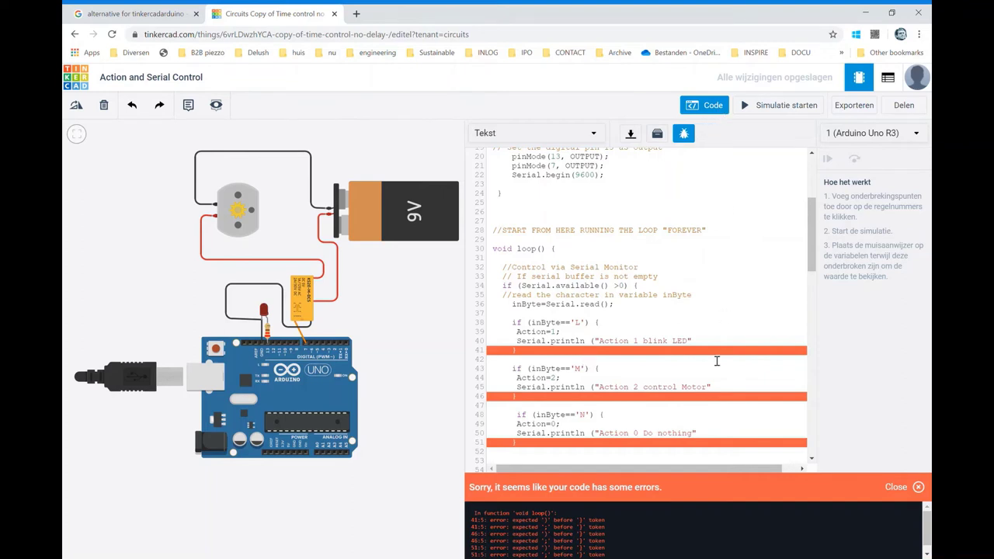
Add the missing ')' and ';' to the three status Serial.println lines (40, 45, 50)
click(919, 487)
click(702, 341)
text())
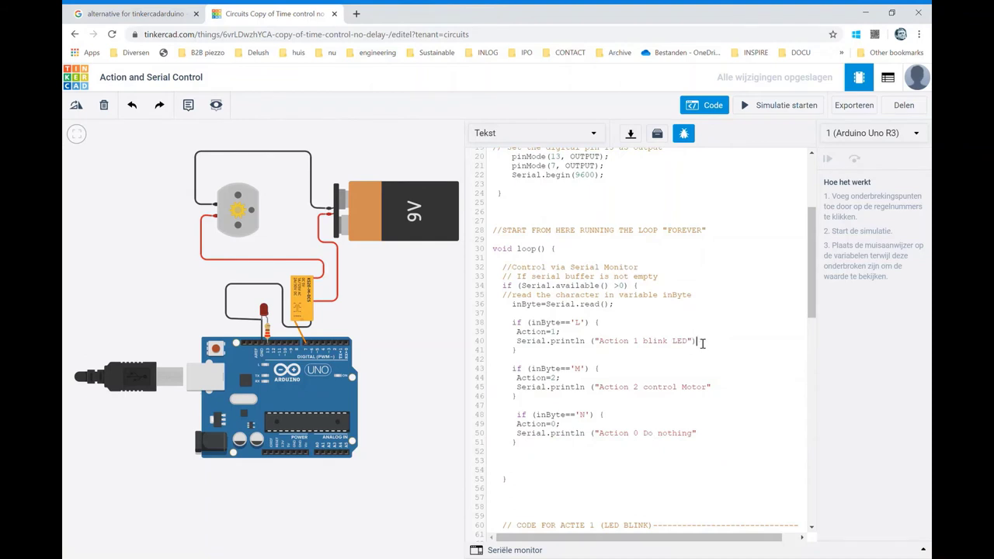
click(715, 388)
text())
click(711, 439)
text())
click(750, 105)
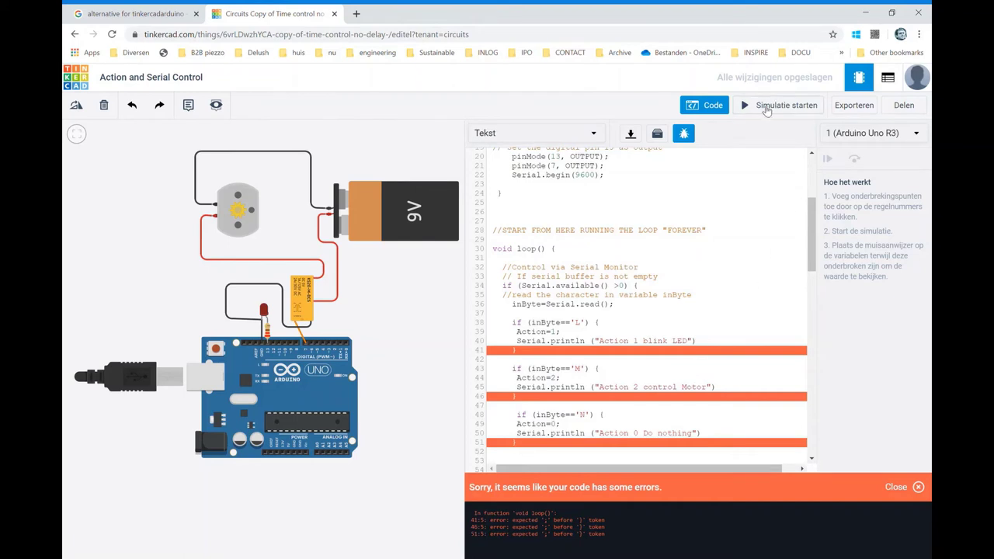
click(916, 488)
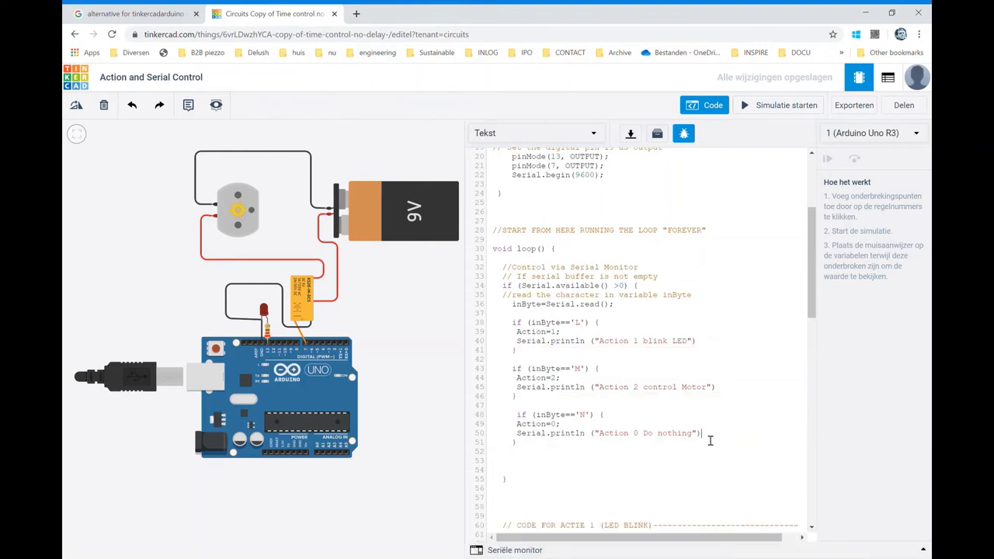
text(;)
click(720, 389)
text(;)
Start the simulation, open the Serial Monitor and send the L command
click(765, 105)
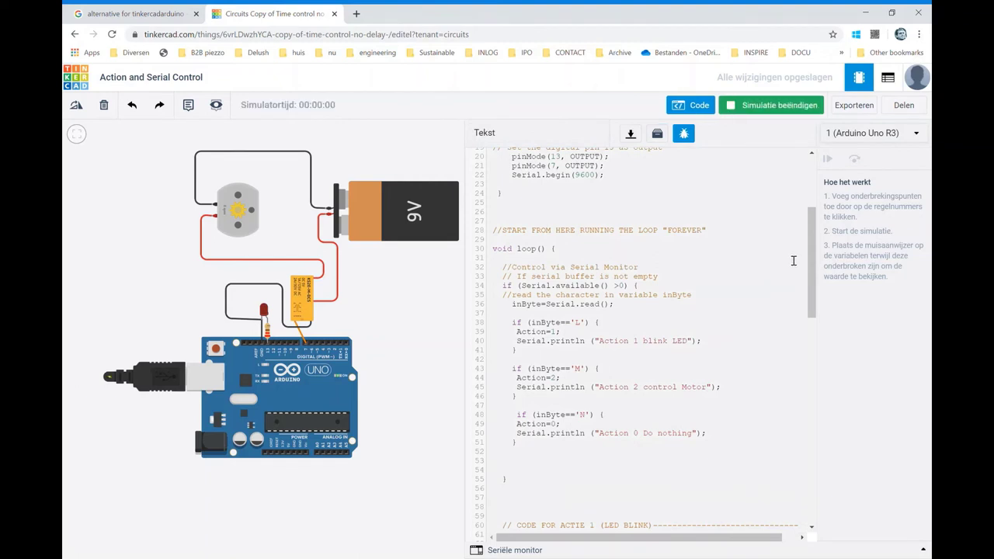
click(478, 551)
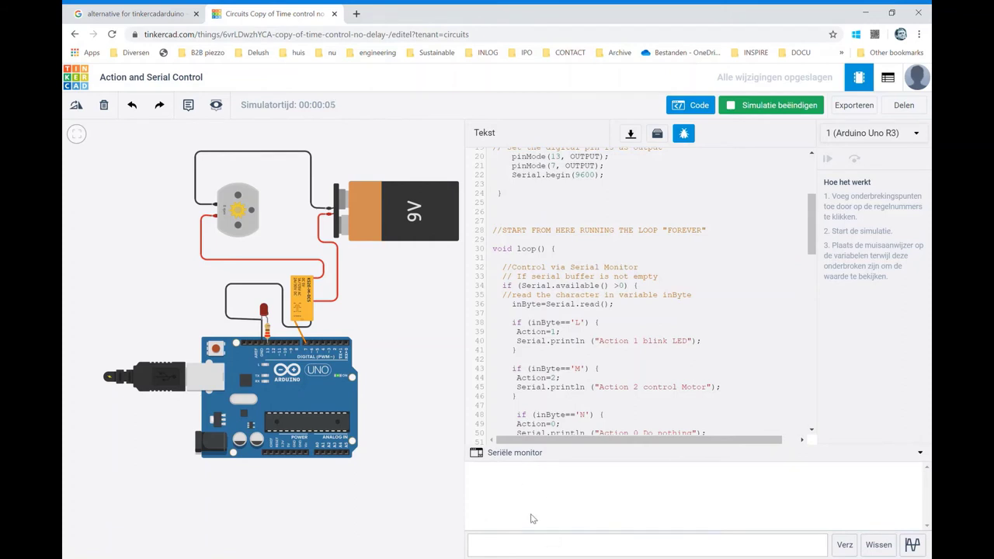
click(512, 544)
key(Return)
key(Return)
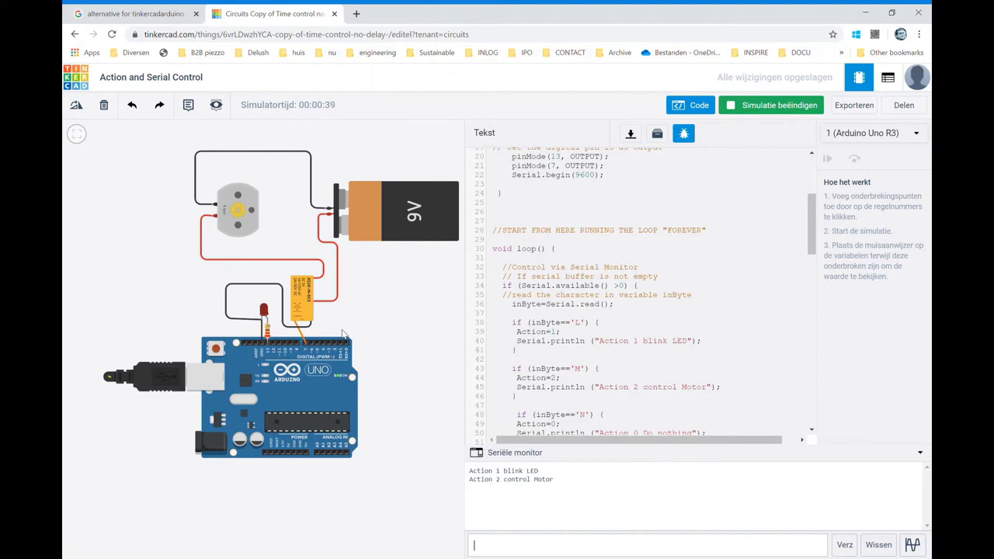
text(L)
Send further L and motor commands in the Serial Monitor
key(Return)
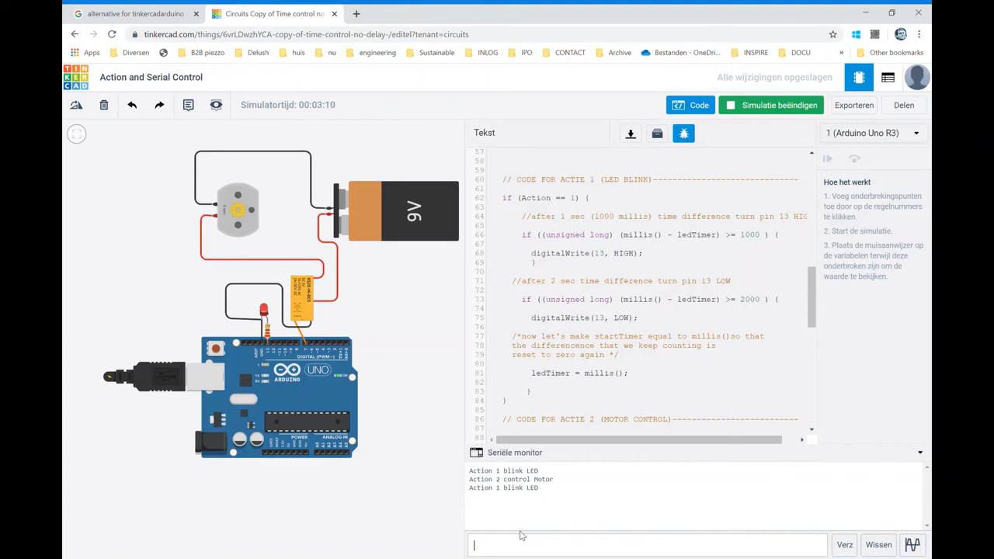
text(2)
key(Return)
key(Return)
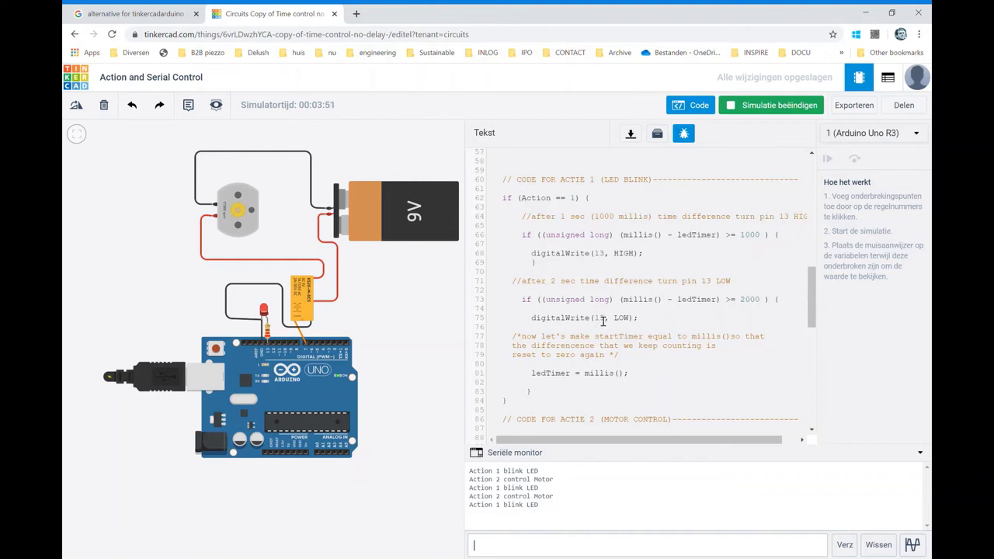
Review the loop code, then stop the simulation
scroll(601, 317, up, 3)
scroll(619, 286, up, 4)
scroll(619, 285, down, 4)
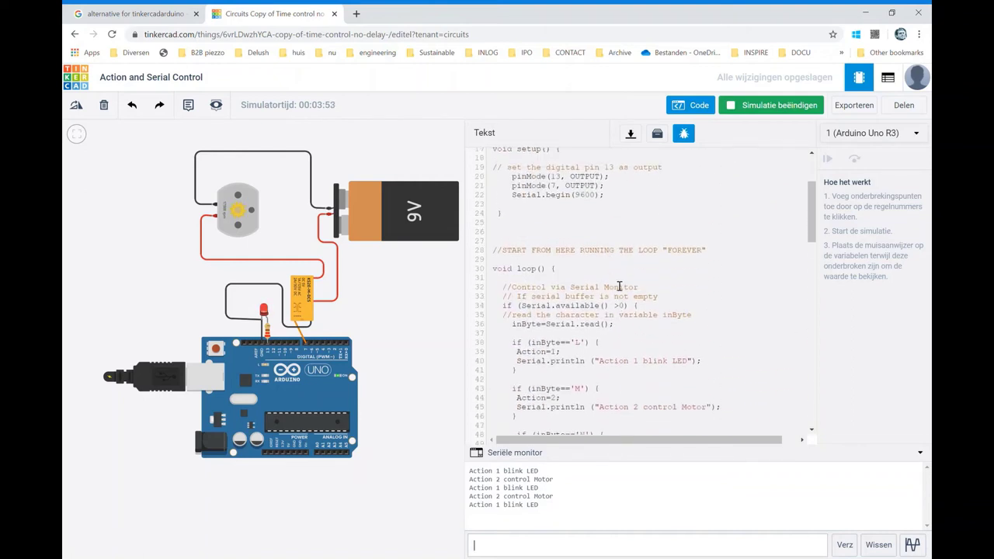
scroll(609, 295, up, 2)
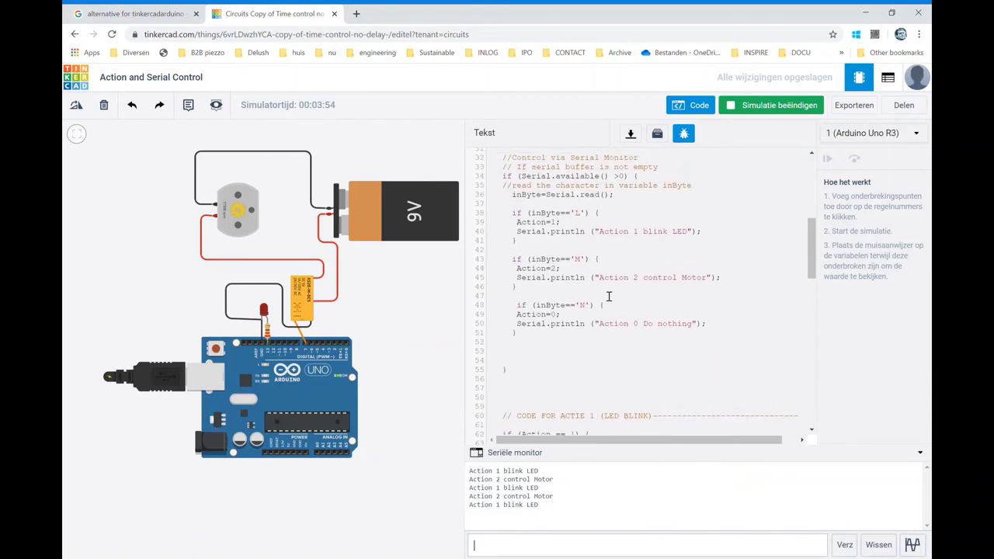
scroll(594, 300, down, 1)
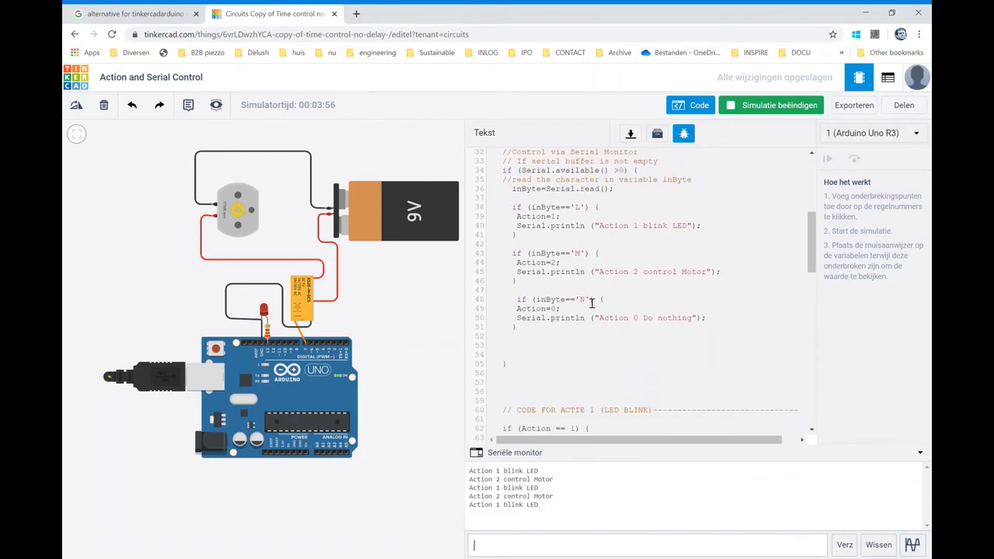
scroll(527, 339, down, 1)
scroll(565, 318, up, 3)
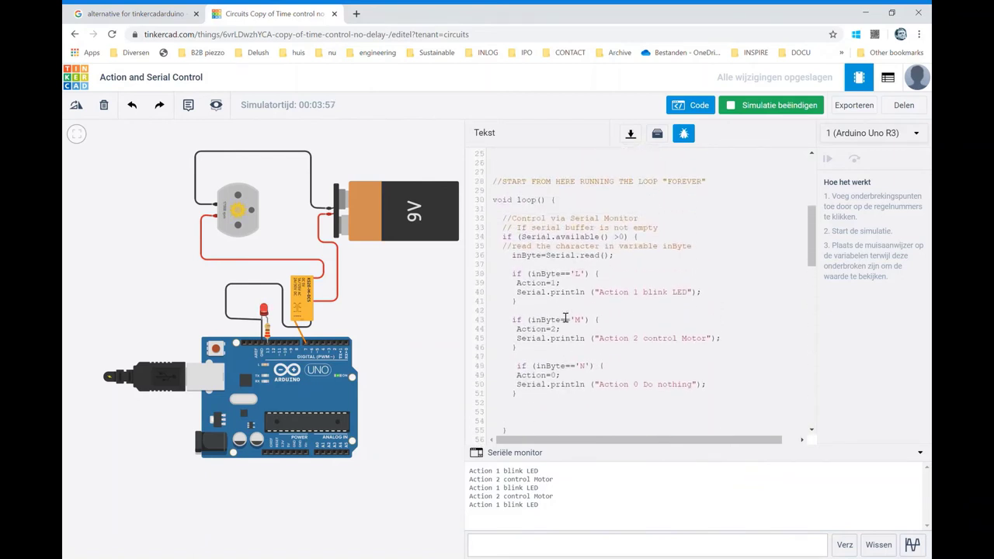
scroll(565, 318, down, 1)
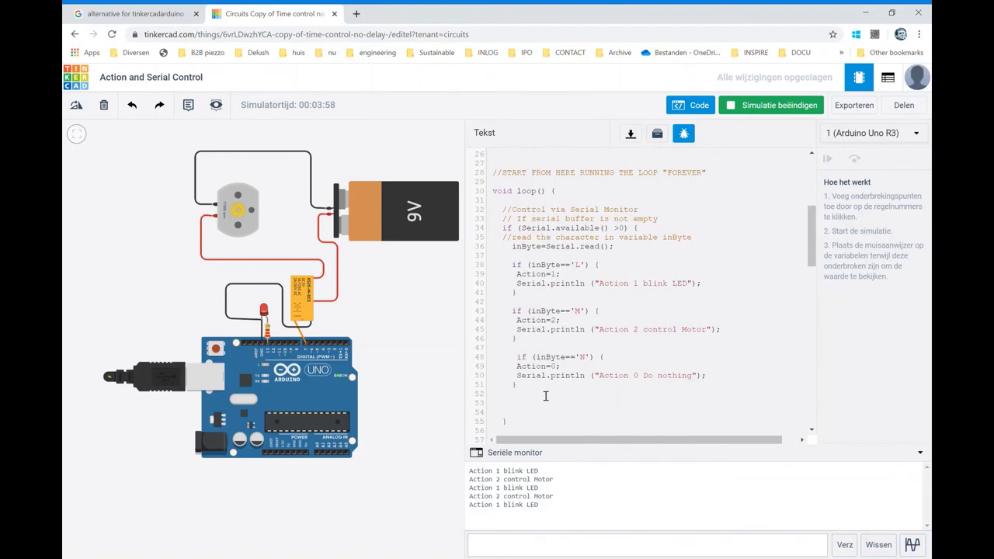
click(518, 387)
scroll(607, 202, up, 2)
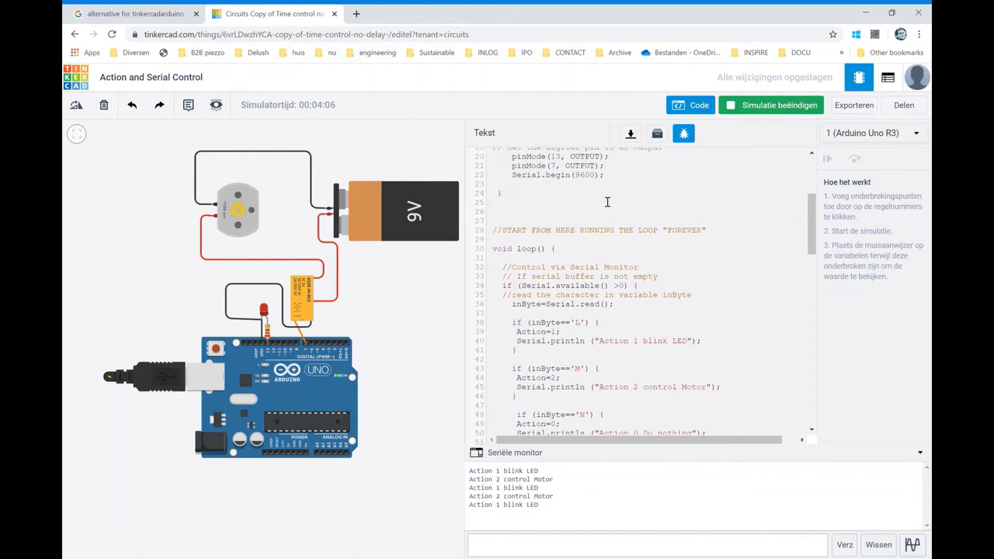
scroll(608, 202, down, 2)
scroll(637, 269, down, 4)
scroll(639, 269, down, 2)
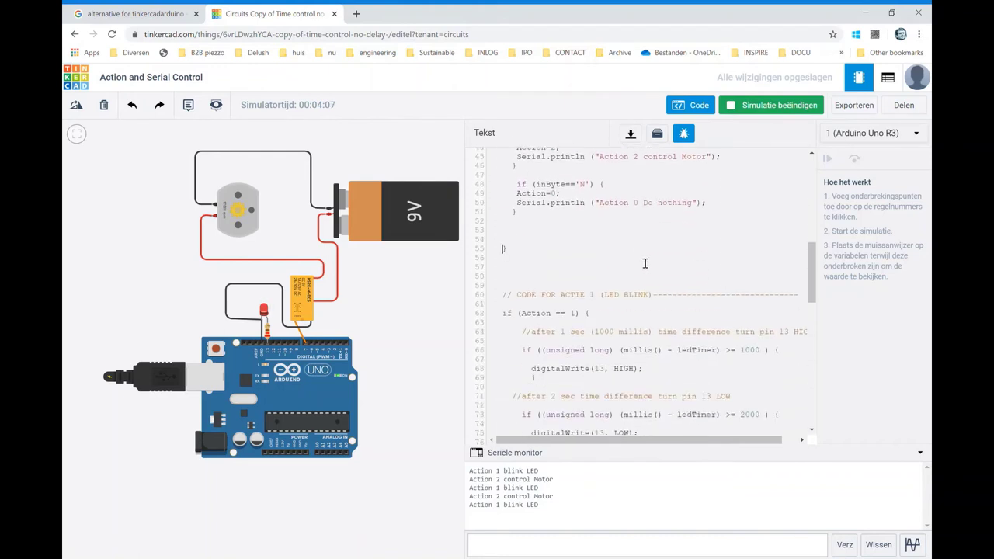
scroll(641, 264, down, 6)
scroll(626, 234, up, 2)
scroll(625, 233, up, 2)
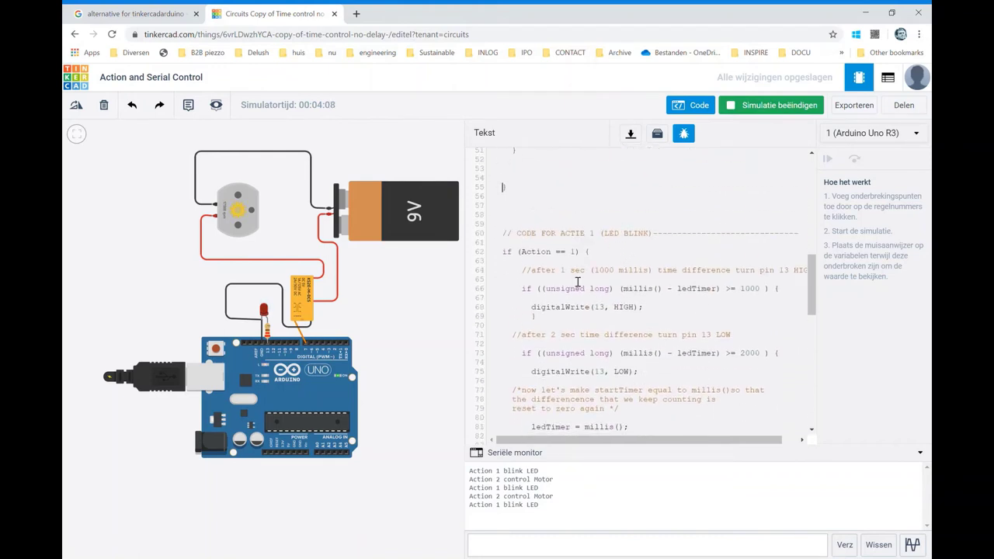
scroll(581, 278, down, 2)
click(532, 404)
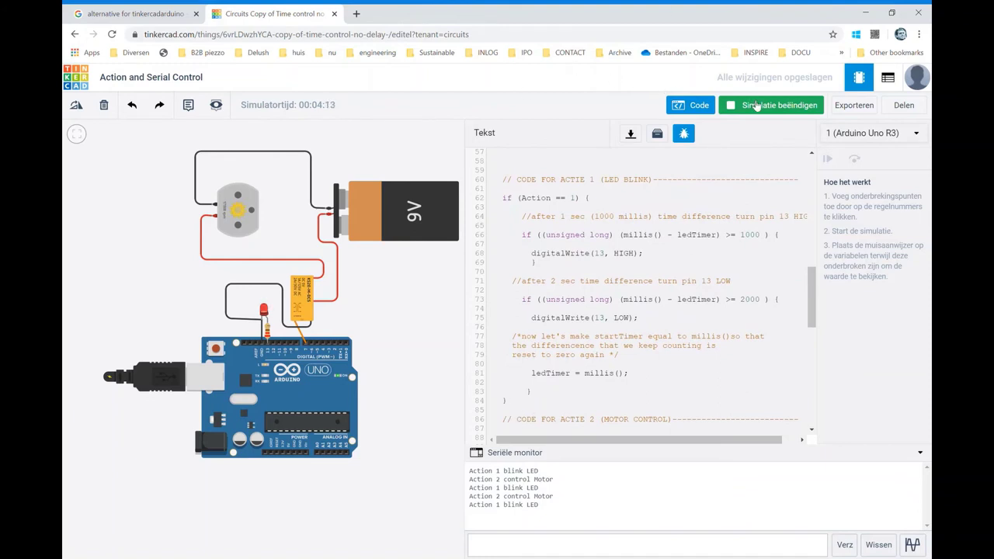
click(757, 105)
Add an else line after the Action==1 LED block and paste digitalWrite(13, LOW); into it
click(526, 407)
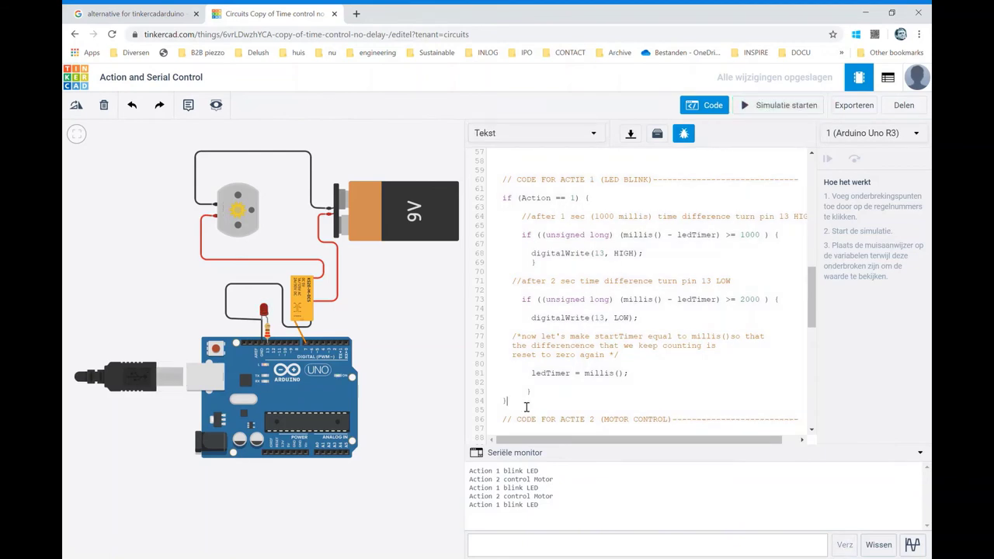
key(Return)
key(Return)
key(Return)
key(Return)
text(else di)
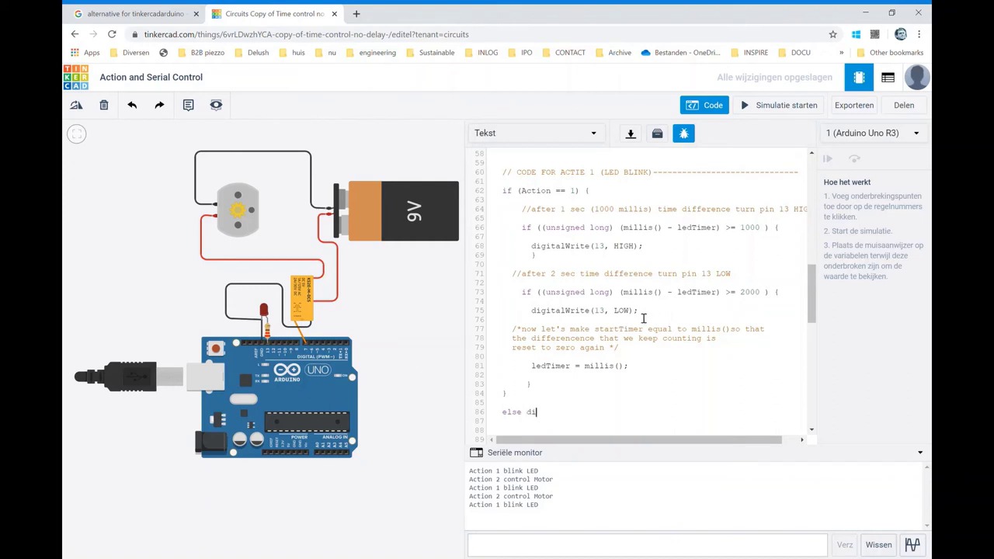
drag(640, 312, 531, 312)
key(ctrl+c)
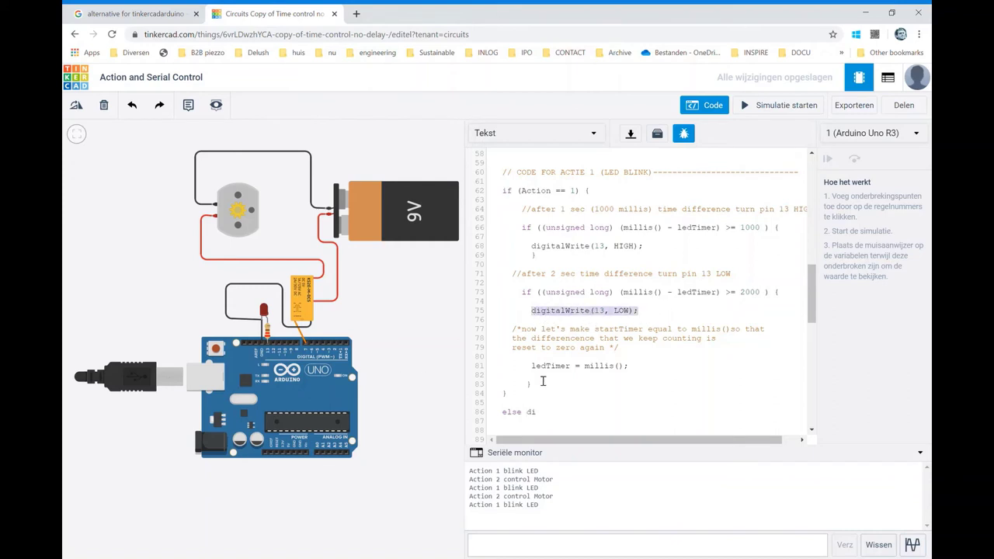
click(540, 416)
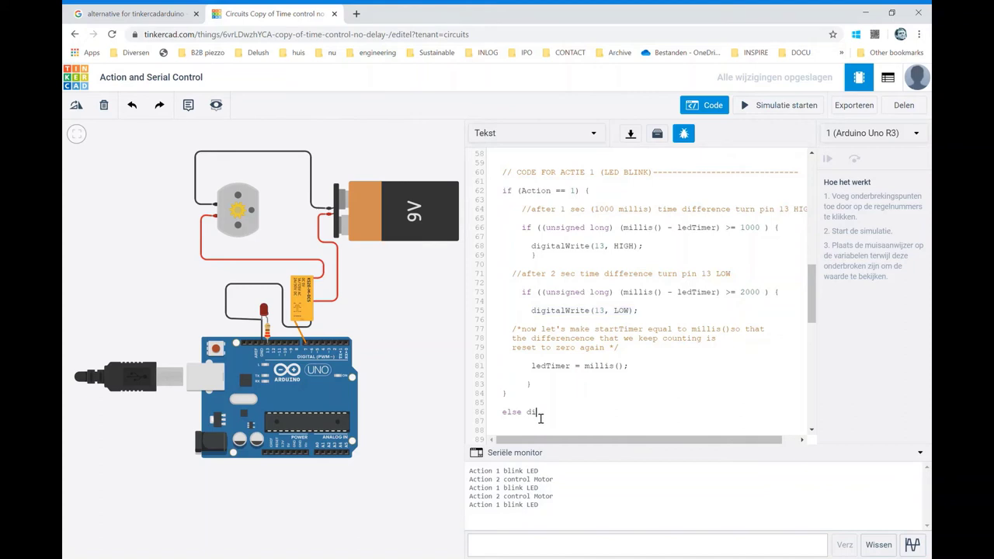
double_click(535, 418)
key(ctrl+v)
Add a new 'else' line on line 118 after the motor-control block
scroll(574, 311, down, 3)
scroll(571, 301, down, 4)
scroll(579, 299, down, 1)
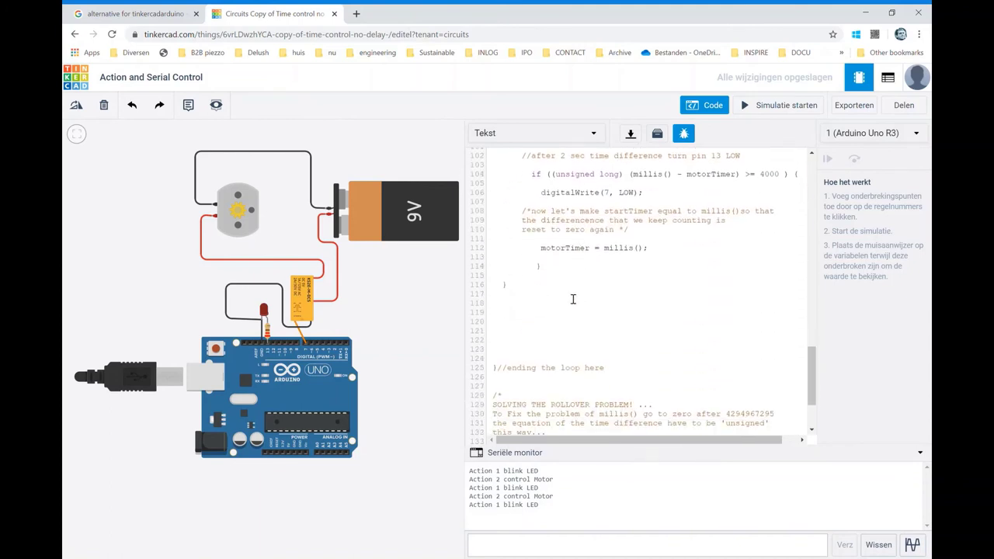
scroll(574, 299, up, 1)
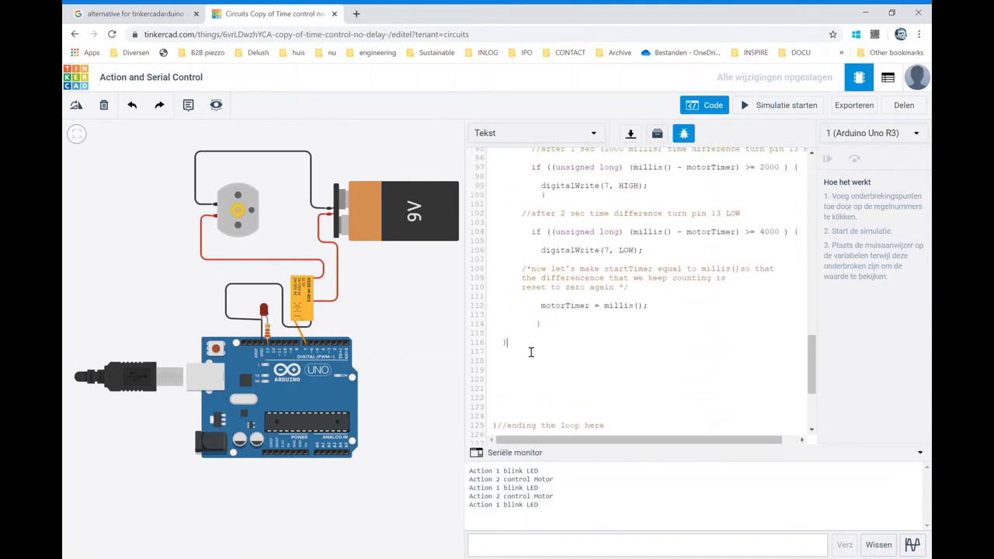
key(Return)
key(Return)
scroll(531, 352, up, 2)
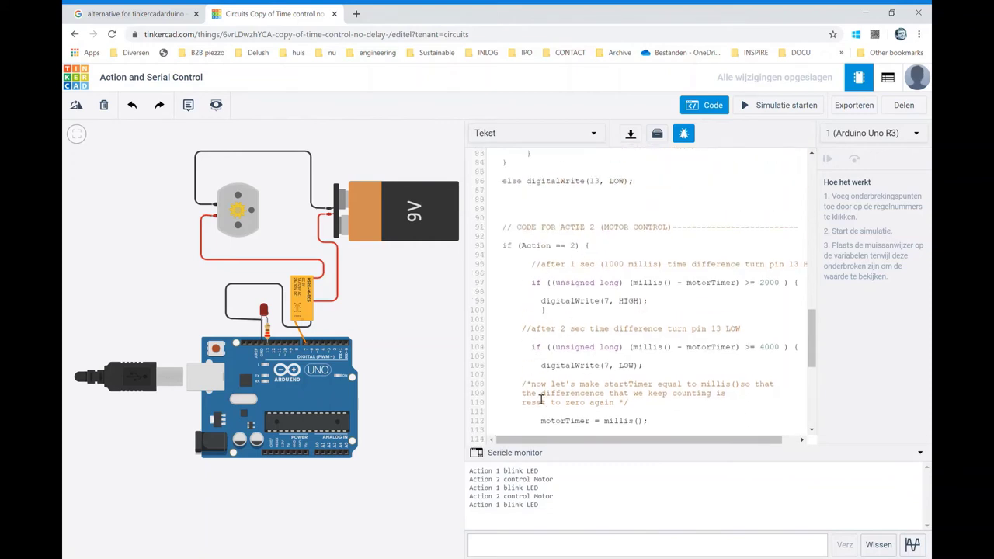
scroll(573, 272, down, 2)
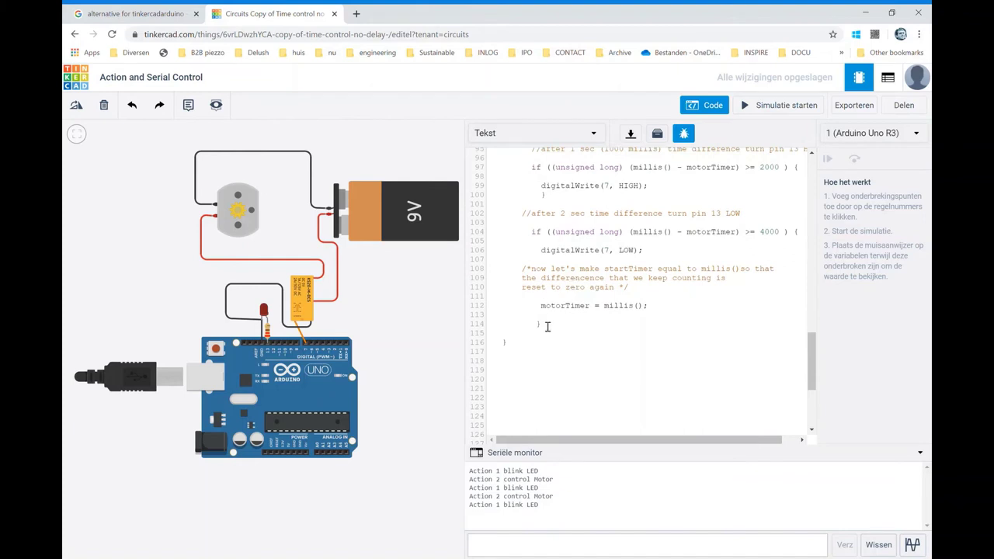
text(elde)
key(BackSpace)
key(BackSpace)
key(BackSpace)
text(lse)
Copy digitalWrite(7, LOW); from line 106 and paste it after the else on line 118
click(544, 252)
drag(544, 252, 651, 253)
key(ctrl+c)
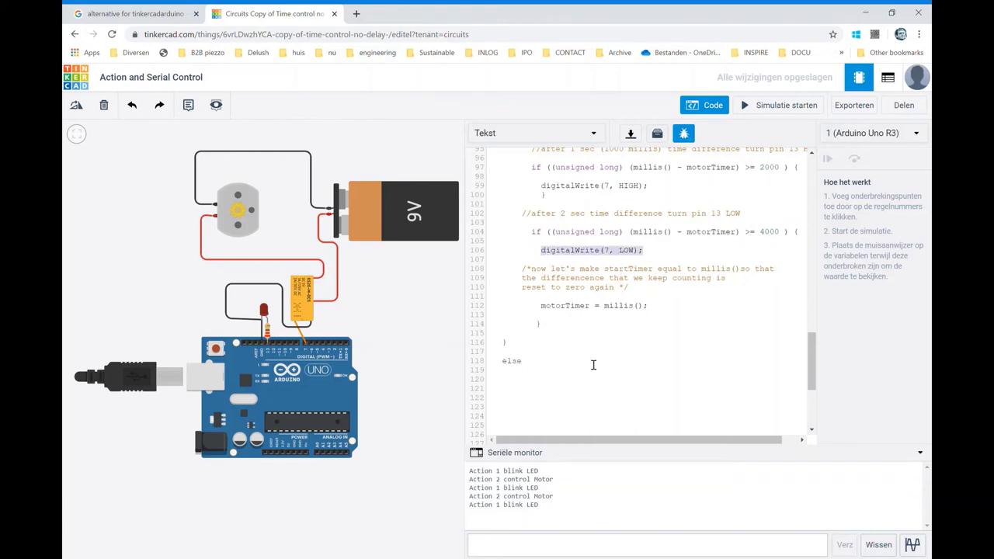
click(540, 365)
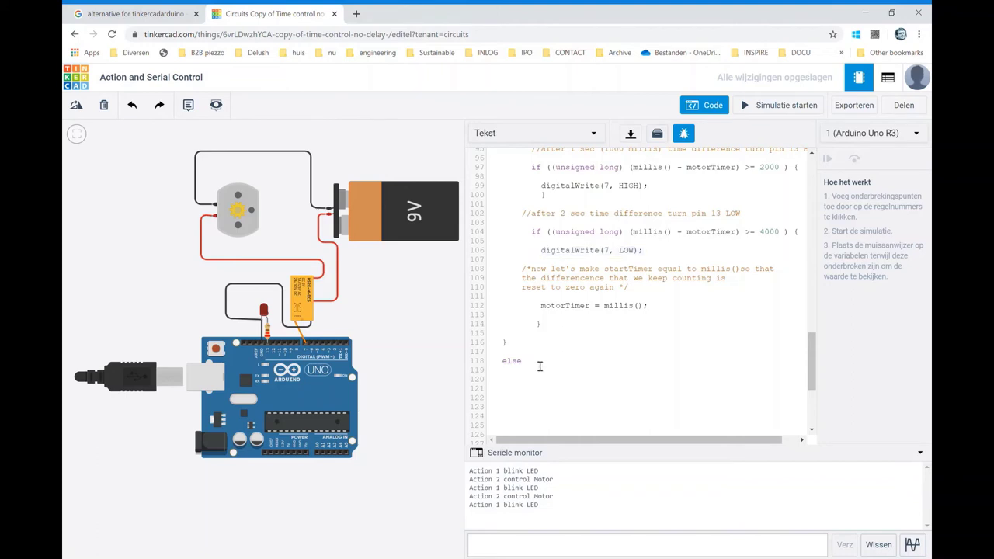
key(ctrl+v)
Start the simulation with the updated code
scroll(609, 388, up, 2)
scroll(613, 386, up, 3)
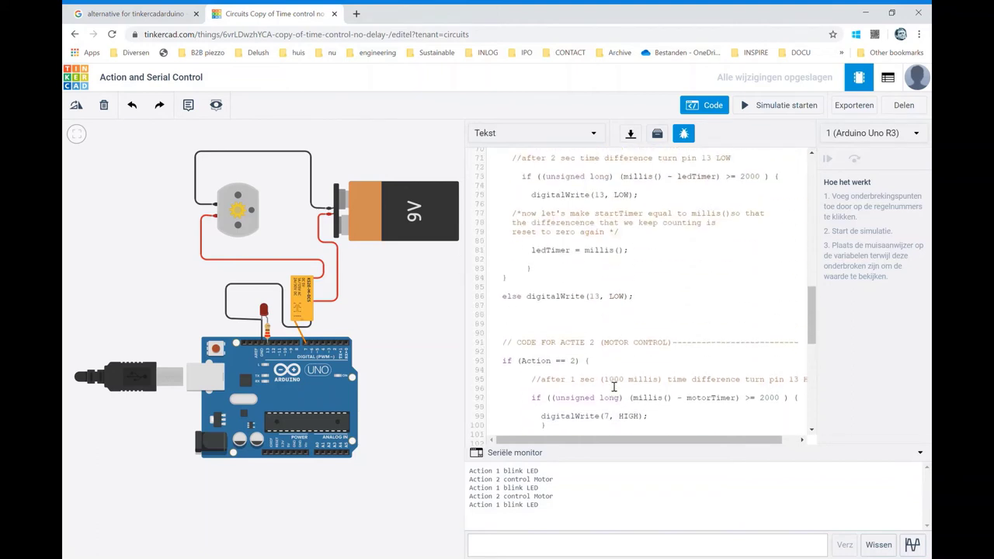
scroll(613, 386, down, 2)
scroll(630, 364, down, 1)
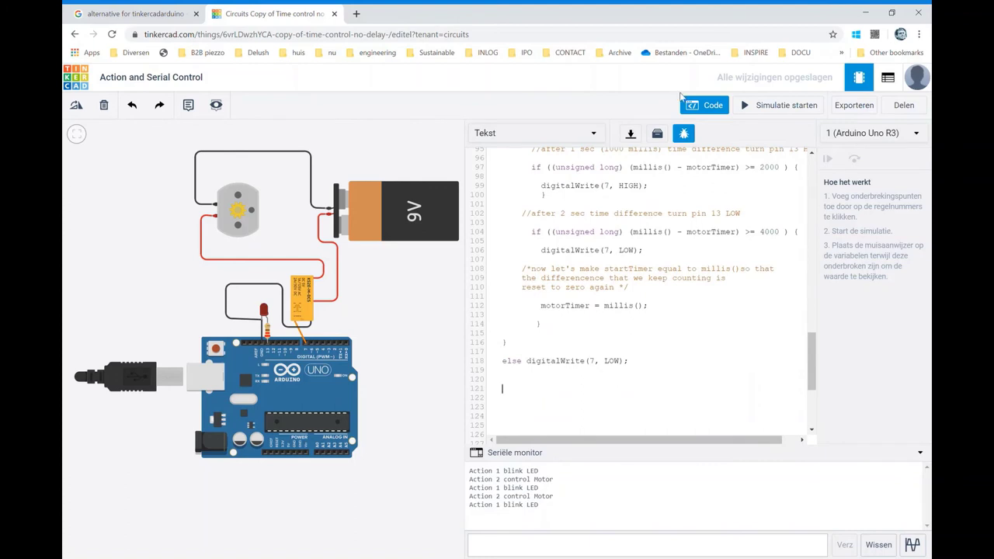
click(765, 105)
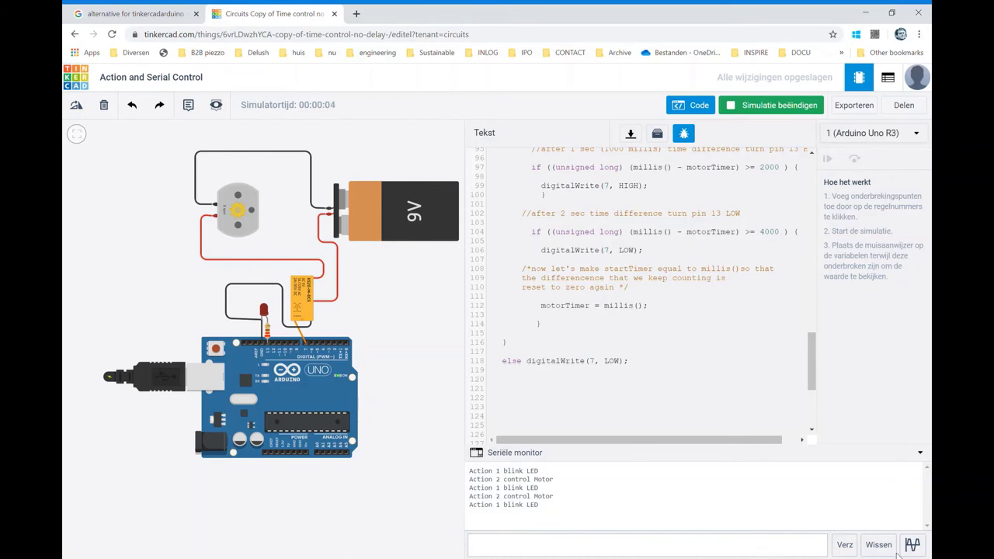
Clear the Serial Monitor, then send M for motor control and 1 for LED blink
click(868, 545)
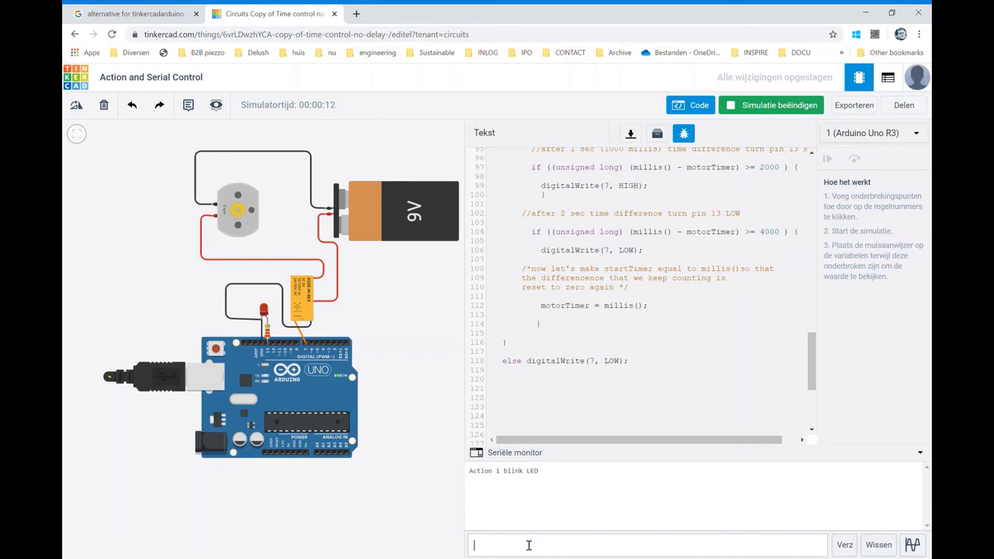
text(M)
key(Return)
text(1)
key(Return)
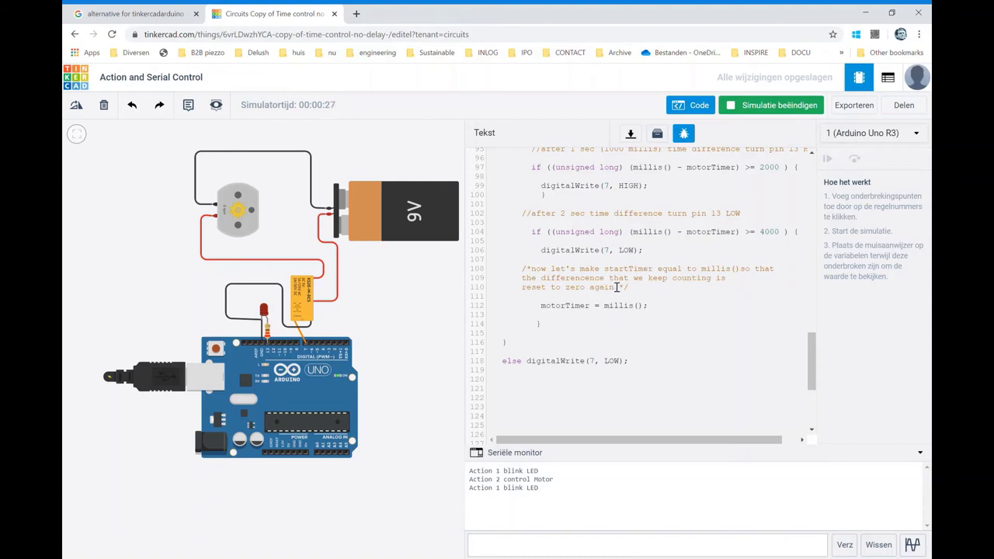
Review the code and place the caret at the end of line 118
scroll(618, 287, up, 3)
scroll(617, 287, down, 3)
scroll(641, 364, up, 3)
scroll(646, 364, down, 3)
click(664, 365)
scroll(660, 368, up, 1)
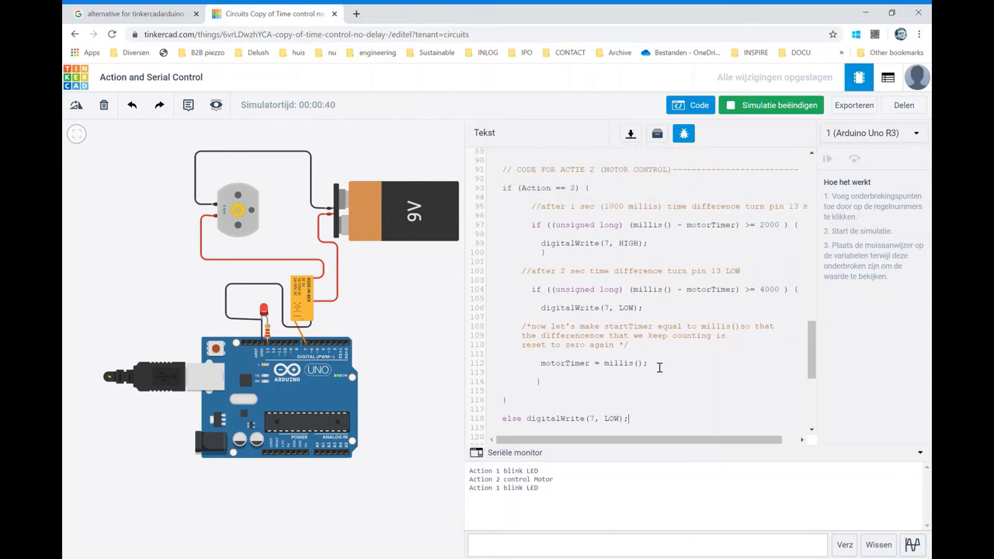
scroll(660, 368, down, 1)
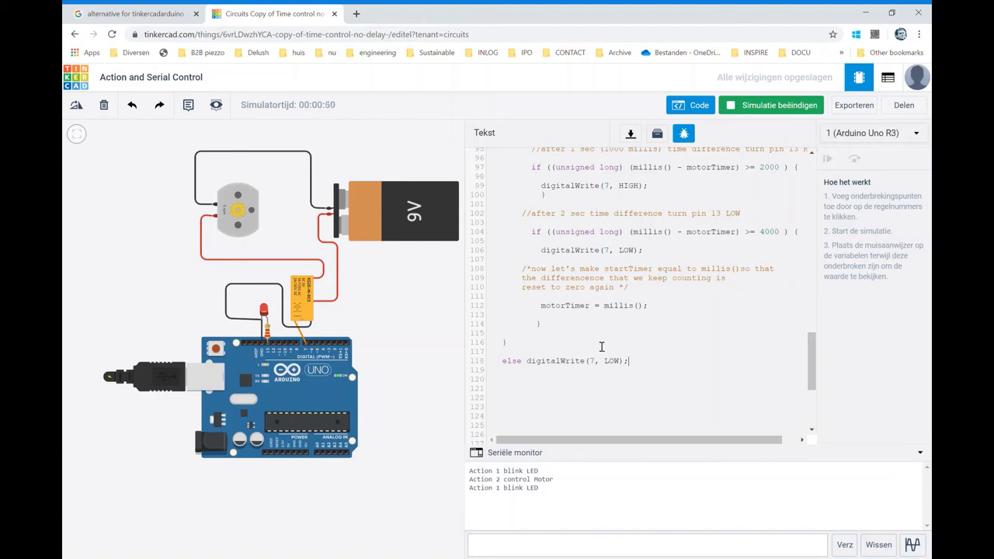
Stop the simulation, scroll to the ACTIE 2 section, and widen the code editor panel
click(749, 106)
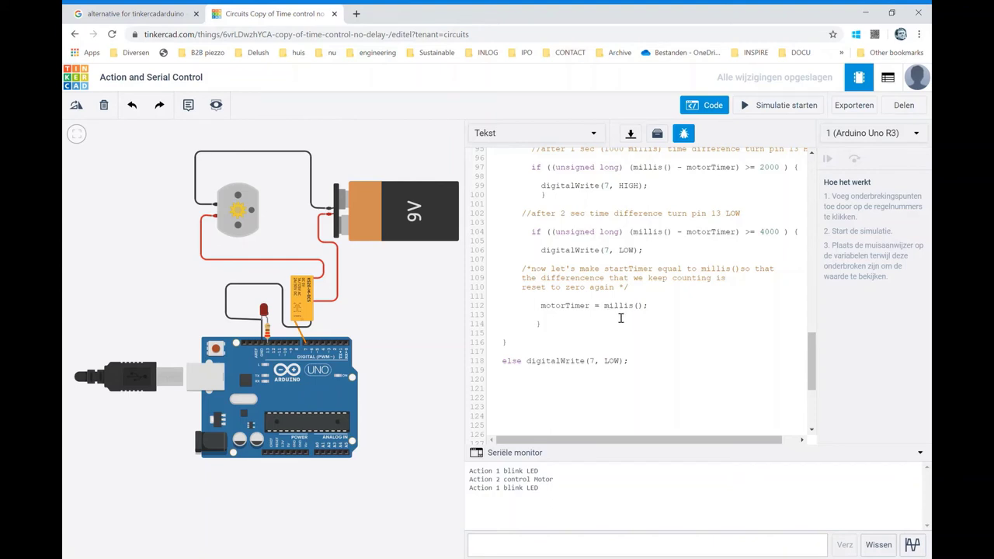
scroll(625, 323, up, 1)
scroll(629, 326, up, 1)
scroll(638, 320, down, 2)
scroll(637, 320, up, 2)
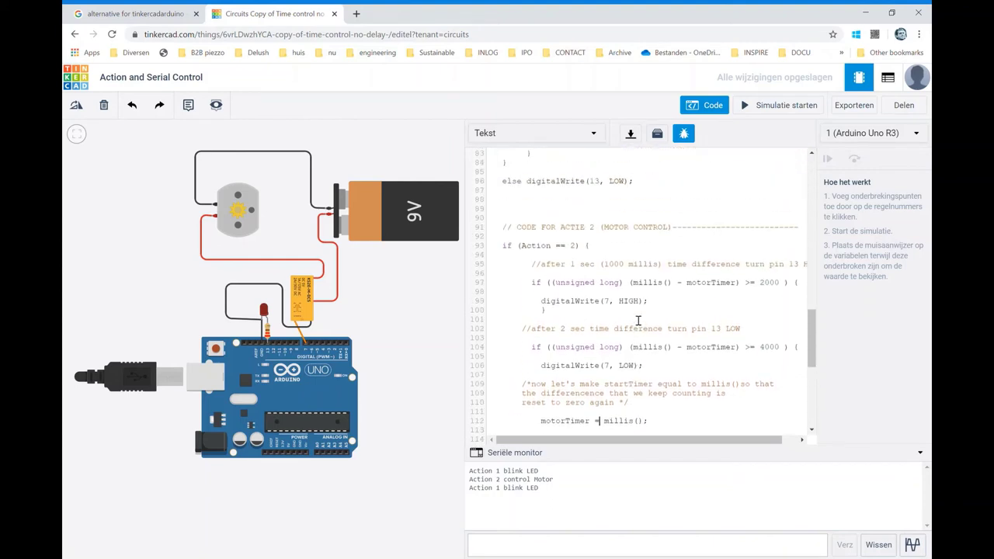
scroll(637, 320, down, 4)
scroll(637, 320, up, 2)
scroll(637, 320, up, 1)
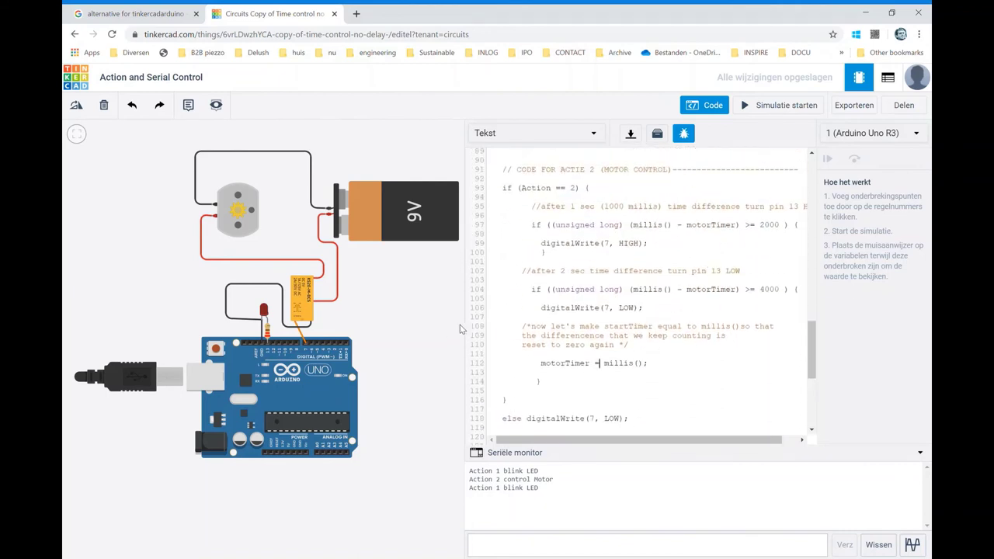
drag(470, 326, 442, 326)
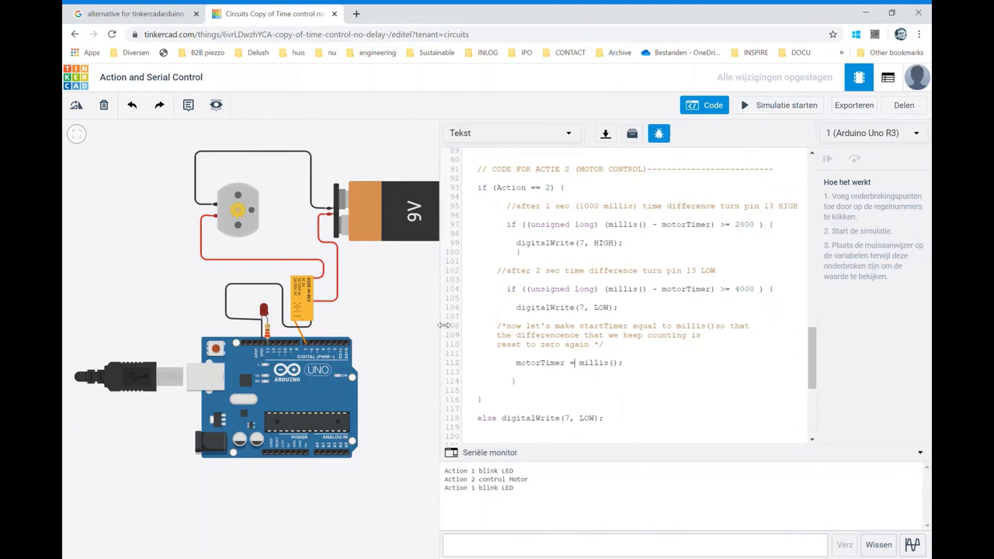
click(642, 314)
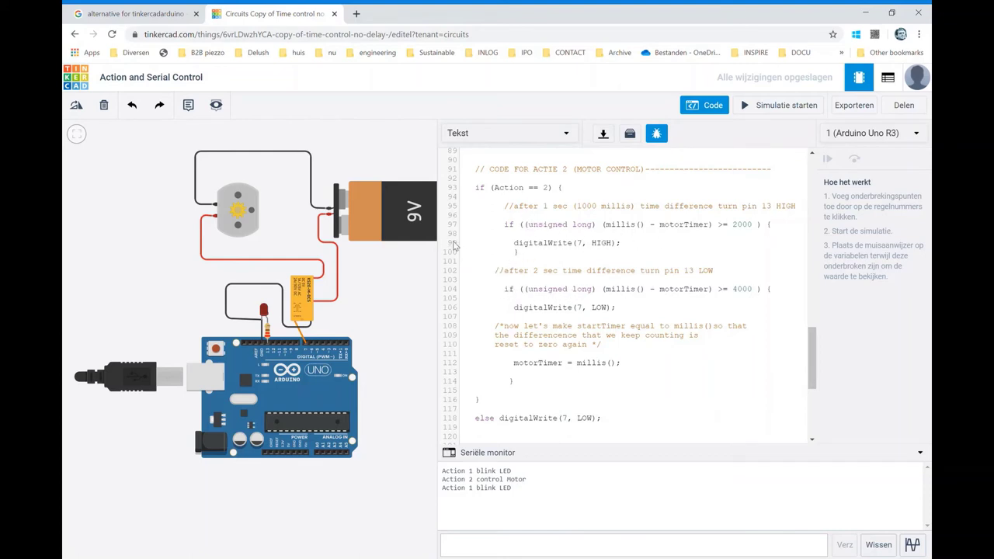
Delete the first timing comment and its if-line from the Action 2 block
mouse_move(779, 230)
mouse_down()
mouse_move(510, 222)
mouse_move(506, 209)
mouse_up()
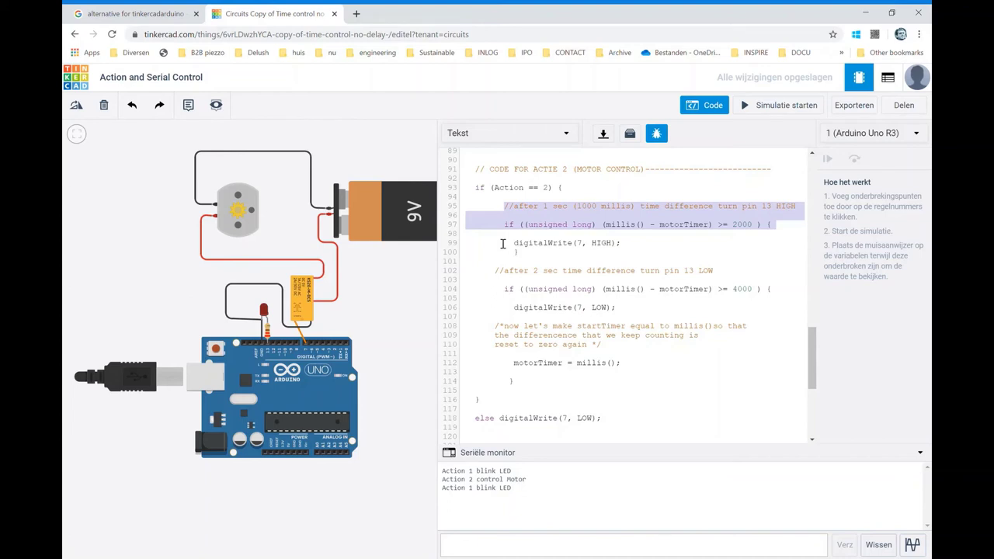
key(BackSpace)
click(543, 242)
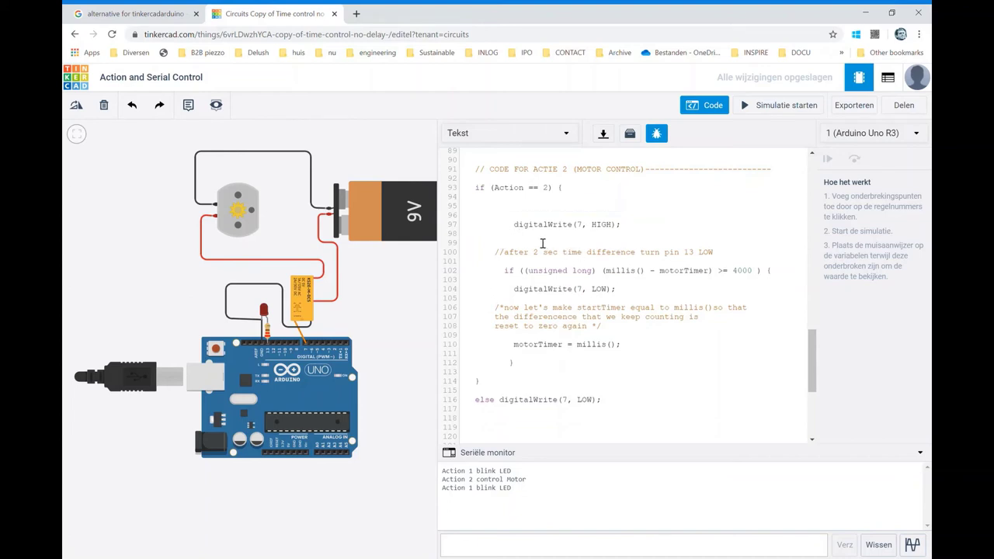
click(530, 207)
key(BackSpace)
key(BackSpace)
key(BackSpace)
key(BackSpace)
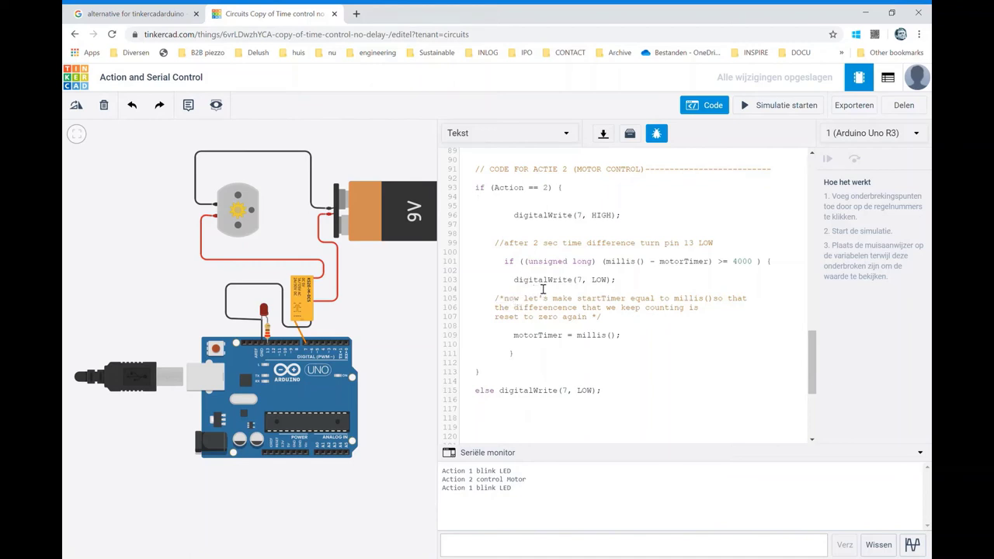
Replace digitalWrite(7, LOW); in the 4000 ms block with Action = 0;
click(632, 284)
key(Return)
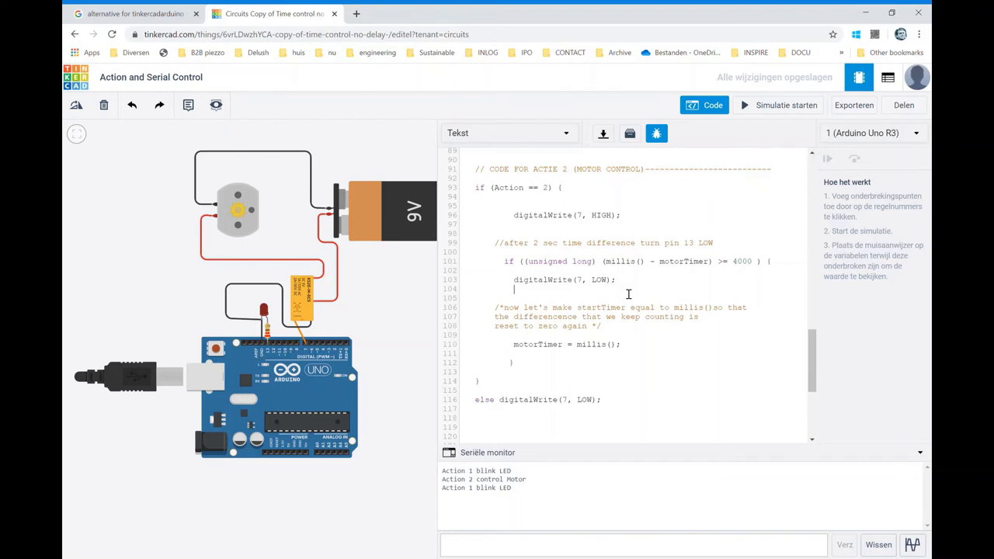
text(A)
text(ction)
text(= )
text(0;)
drag(623, 284, 518, 282)
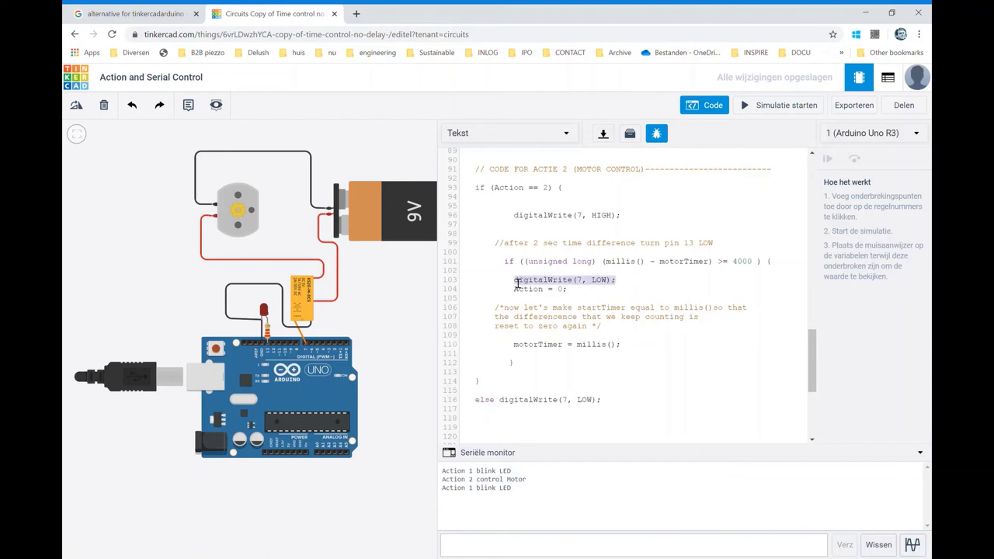
key(BackSpace)
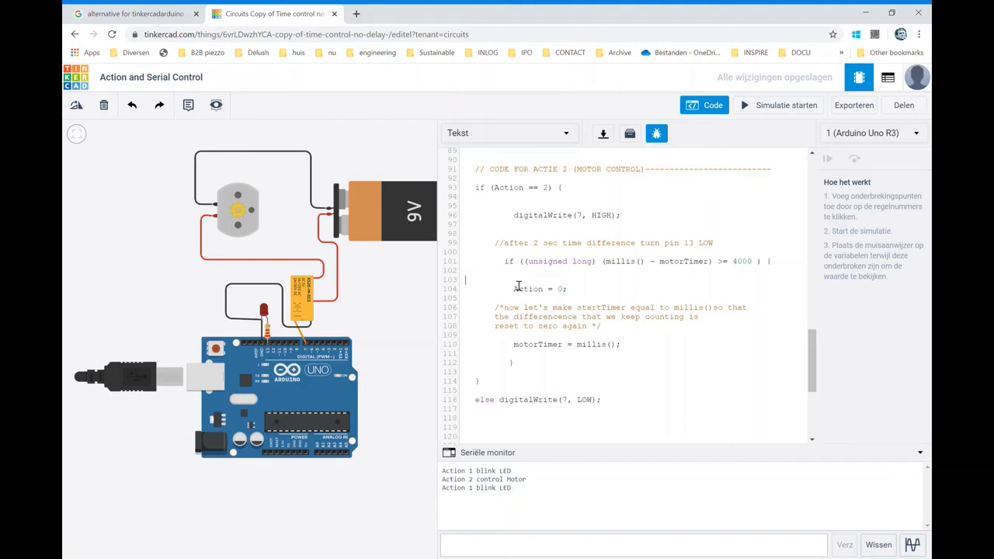
key(BackSpace)
key(BackSpace)
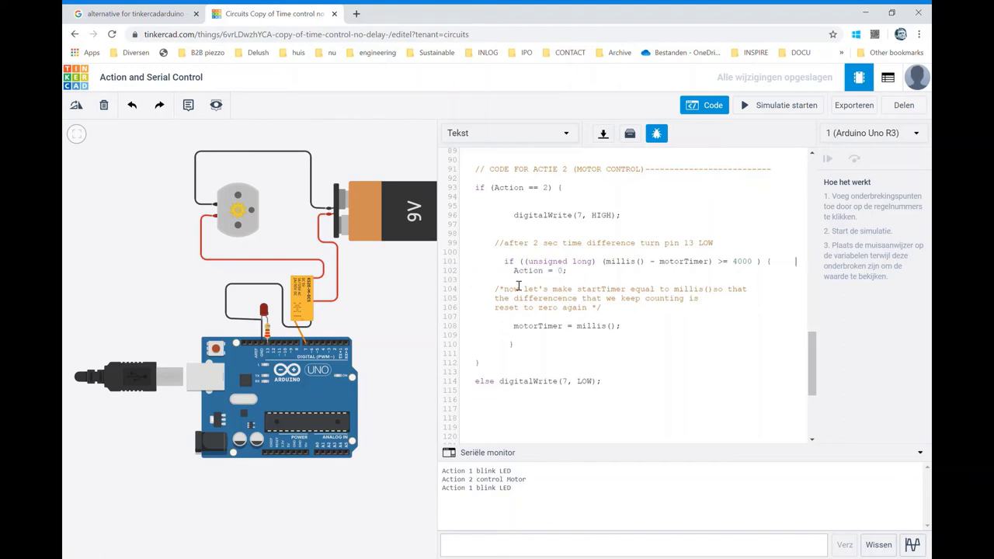
click(515, 272)
key(Return)
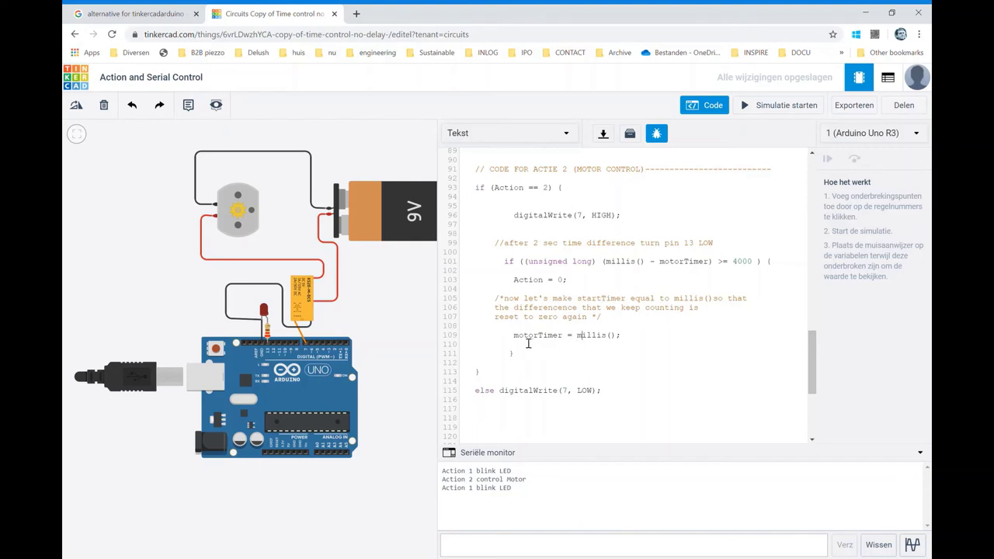
Move motorTimer = millis(); from the if-block to below digitalWrite(7, LOW); under else
drag(514, 336, 628, 340)
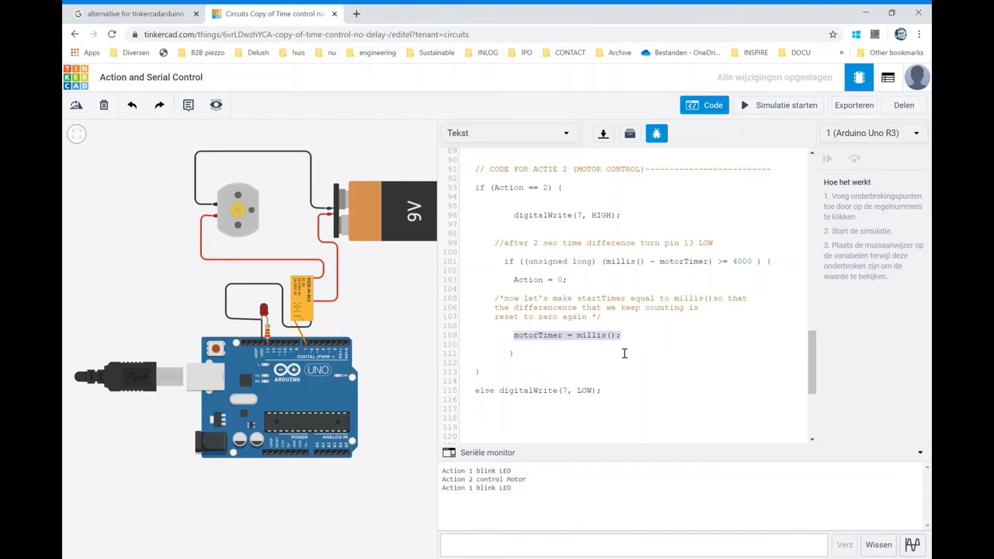
key(ctrl+x)
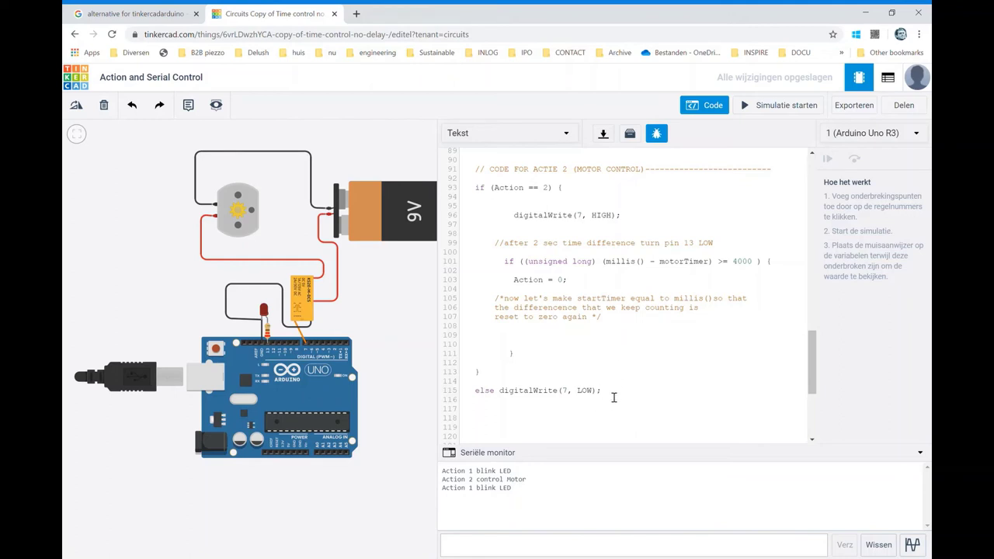
click(506, 392)
key(Return)
key(Return)
click(498, 420)
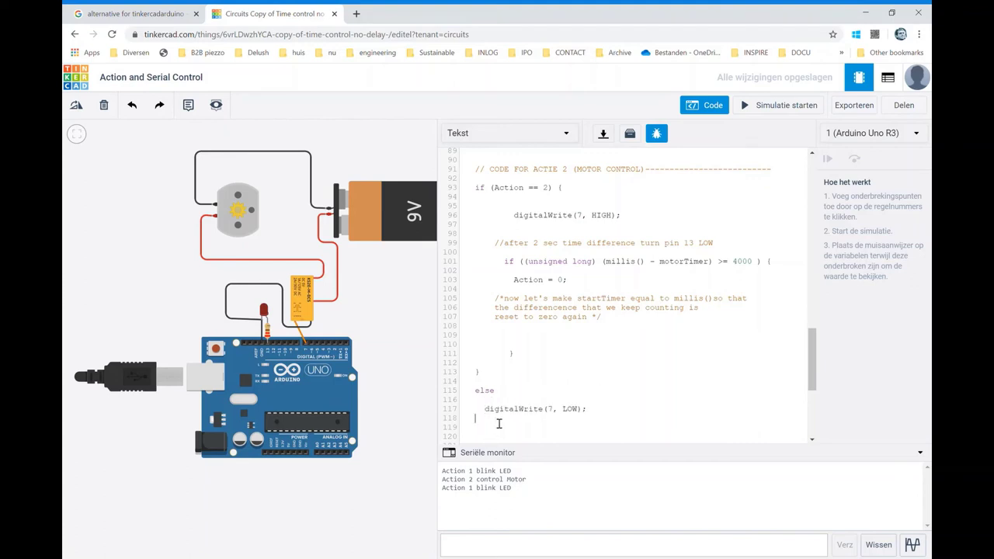
click(600, 411)
key(ctrl+v)
Tidy the indentation of the lines inside the else block
drag(486, 400, 486, 412)
click(486, 410)
key(BackSpace)
key(BackSpace)
click(506, 392)
click(482, 432)
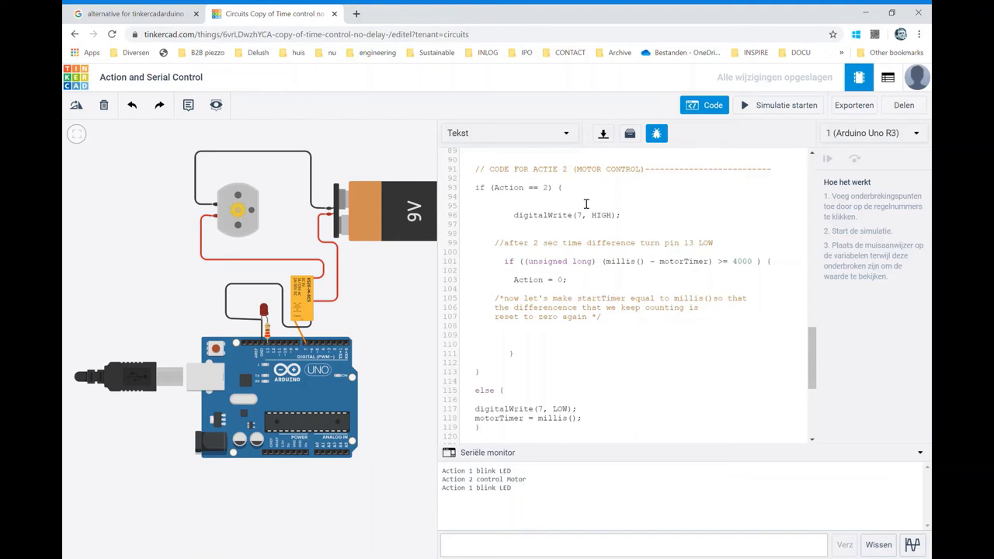
Start the simulation, send M to run the motor, then stop the simulation
click(773, 104)
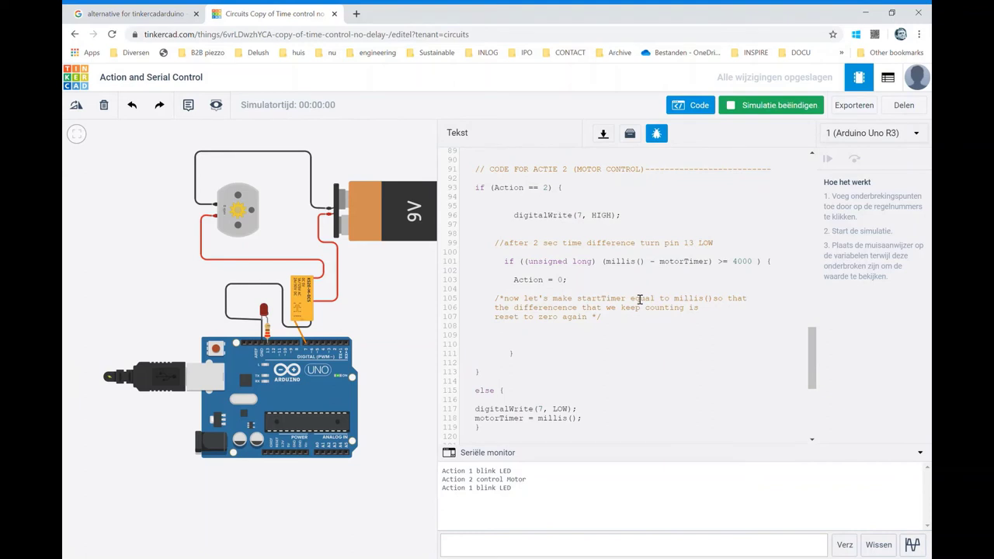
click(521, 548)
text(M)
key(Return)
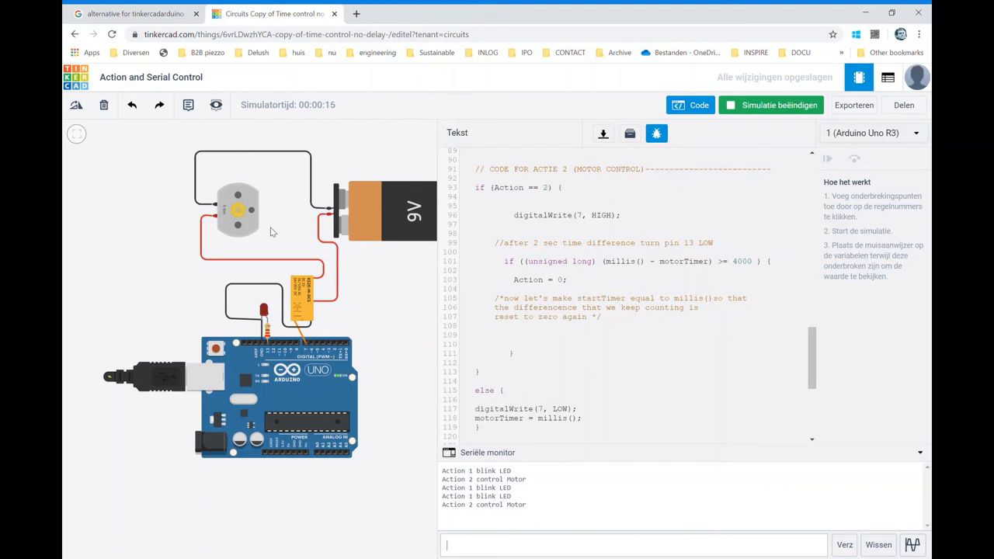
click(762, 111)
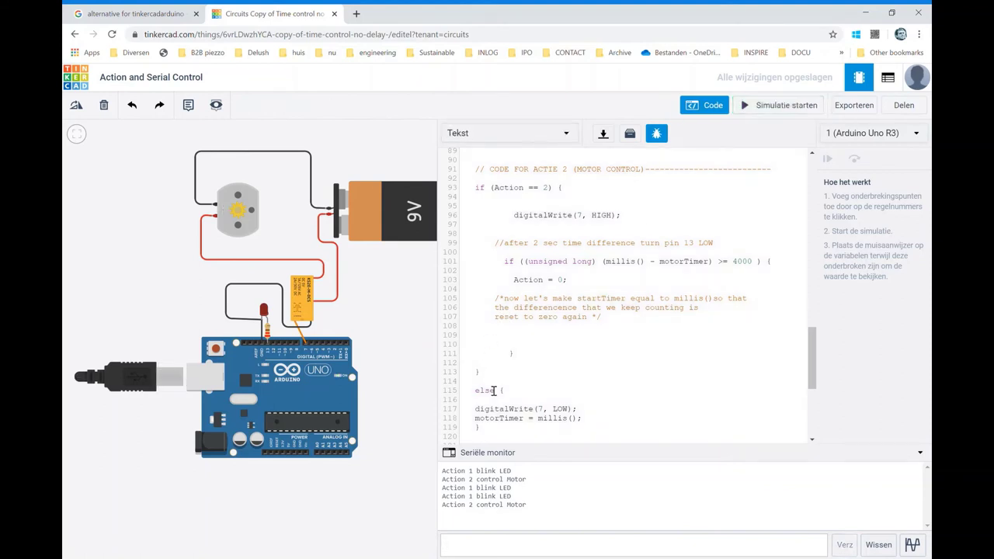
scroll(552, 385, down, 2)
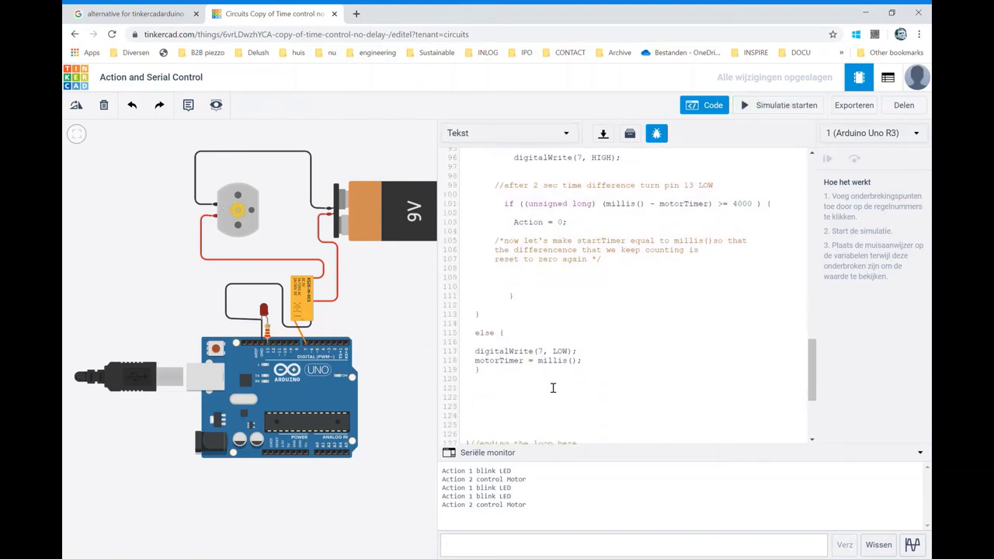
scroll(553, 387, up, 3)
scroll(575, 381, down, 1)
scroll(577, 377, down, 1)
scroll(568, 324, up, 2)
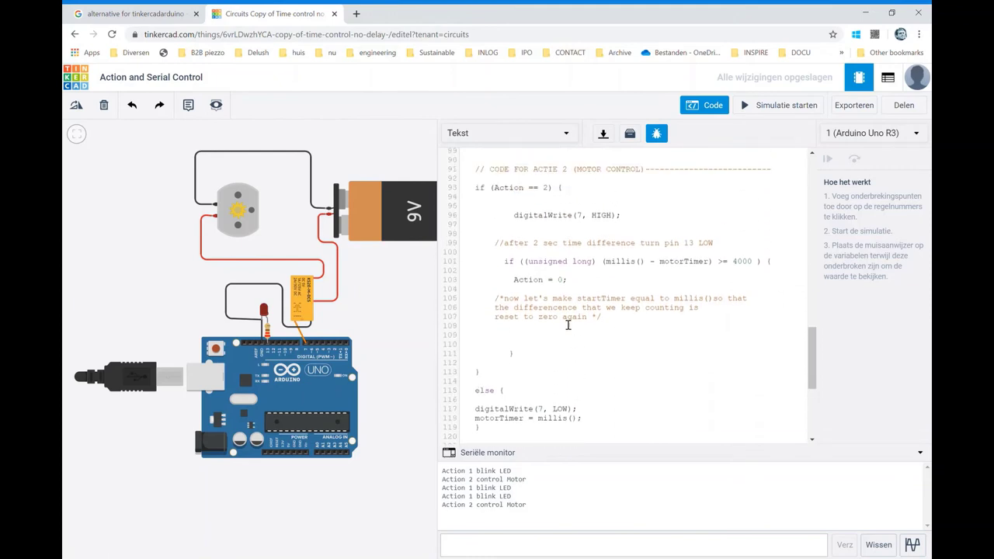
scroll(569, 318, up, 4)
scroll(571, 311, up, 2)
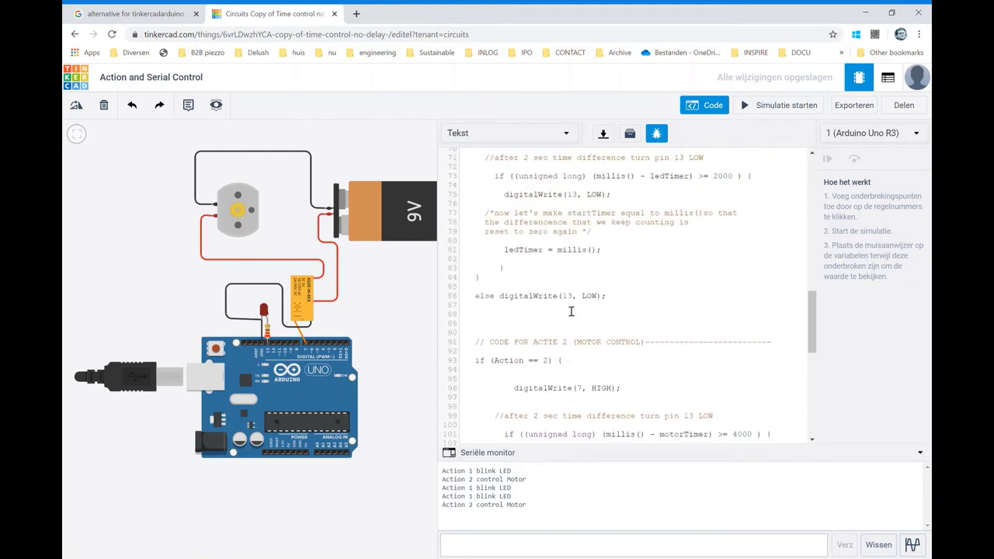
scroll(571, 312, up, 2)
scroll(571, 311, up, 1)
scroll(571, 311, up, 1)
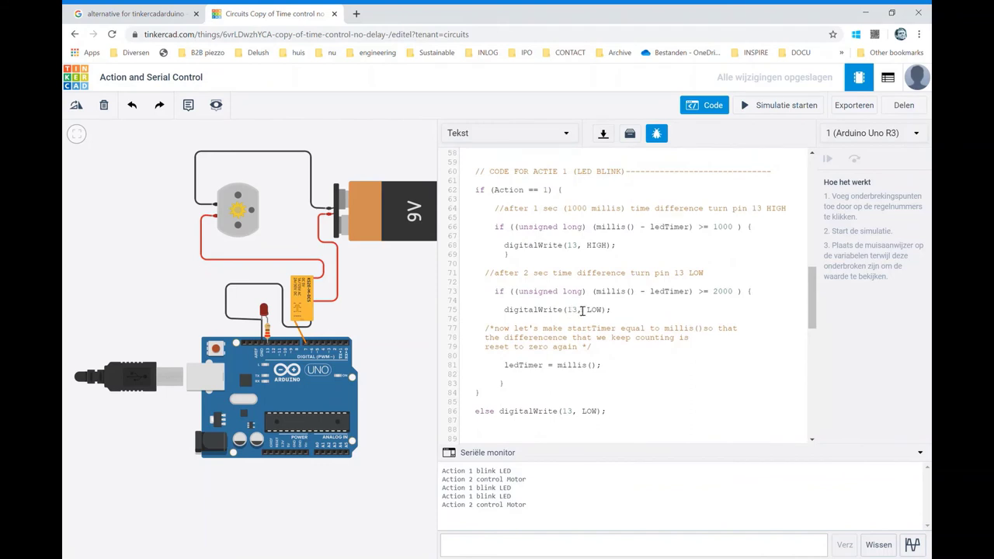
scroll(583, 310, up, 6)
scroll(559, 319, up, 2)
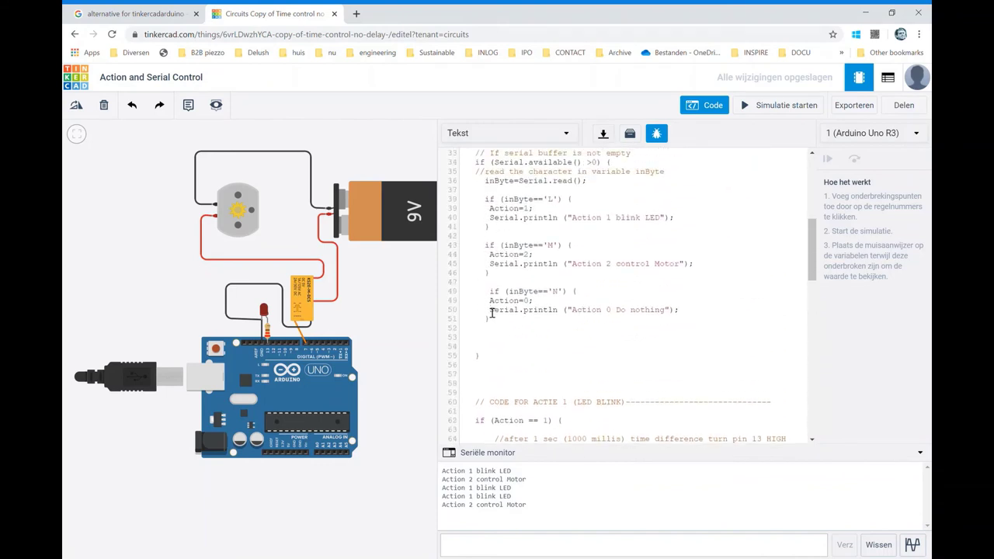
drag(490, 313, 681, 313)
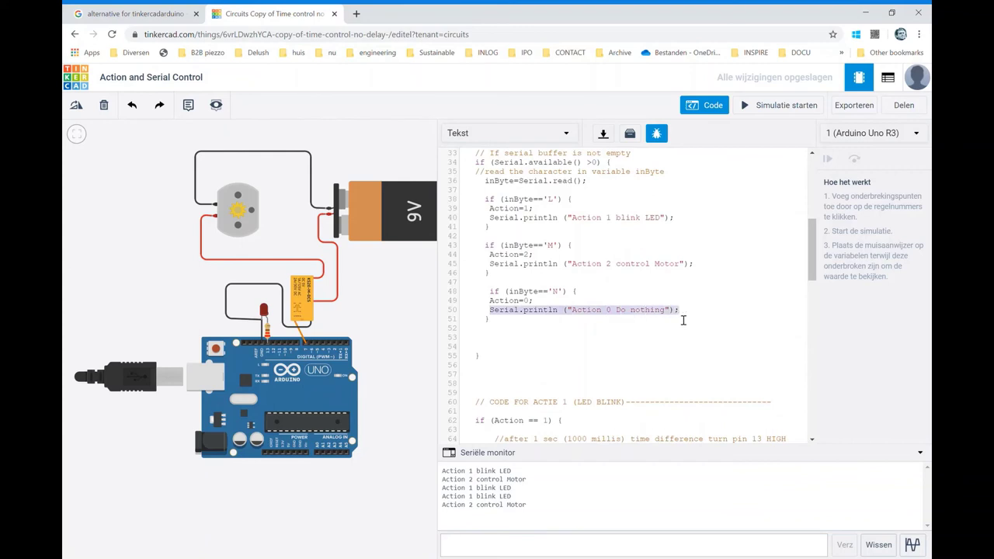
scroll(651, 334, down, 9)
scroll(613, 342, down, 7)
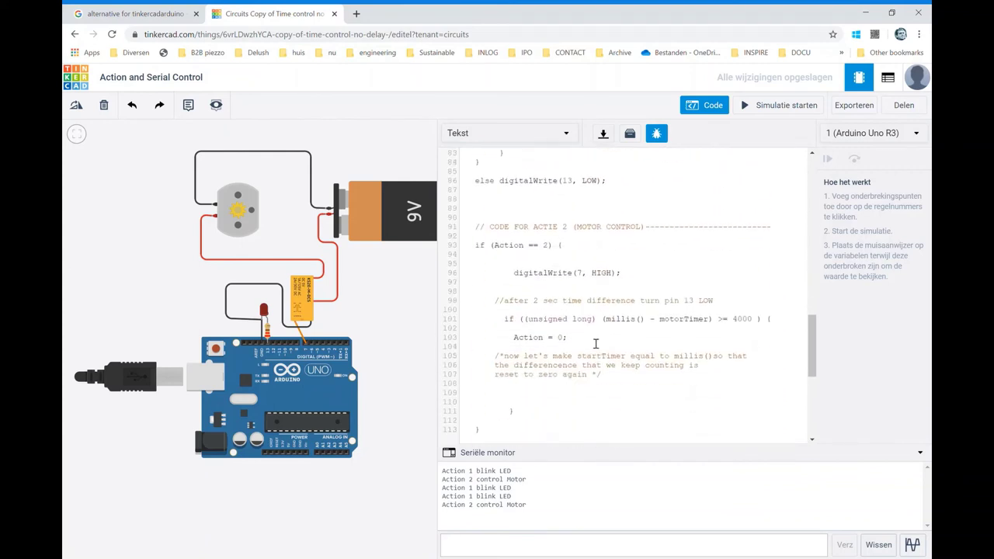
scroll(577, 347, down, 5)
scroll(577, 345, down, 5)
scroll(584, 334, down, 1)
scroll(585, 331, up, 3)
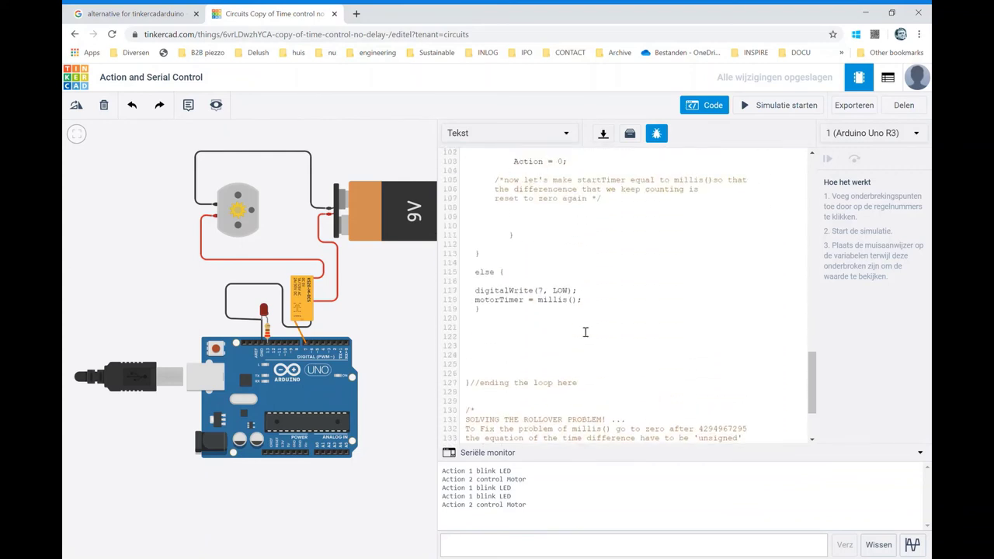
scroll(586, 332, up, 1)
scroll(583, 313, up, 2)
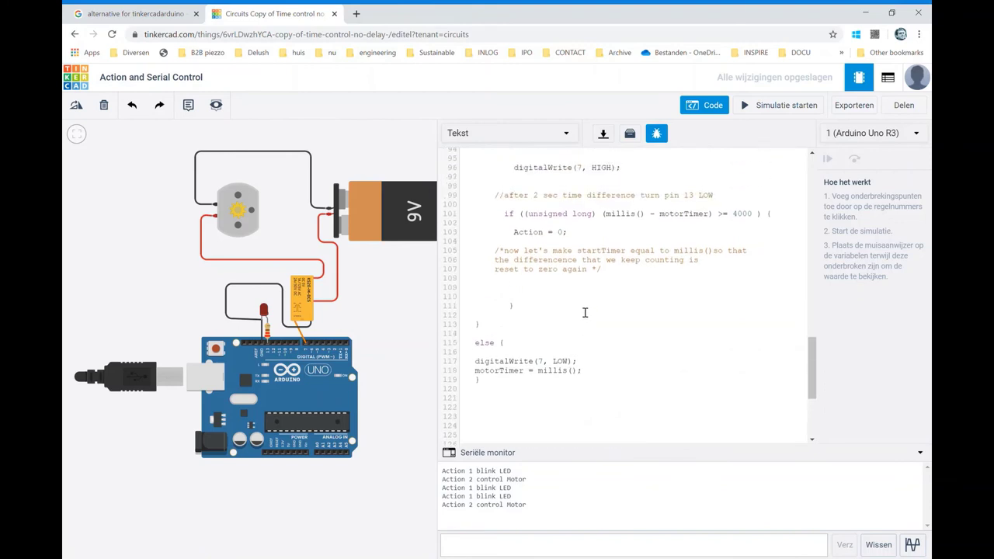
Paste the "Action 0 Do nothing" Serial.println line after Action = 0;, then return to the Code view
click(538, 232)
key(Home)
key(Return)
key(Up)
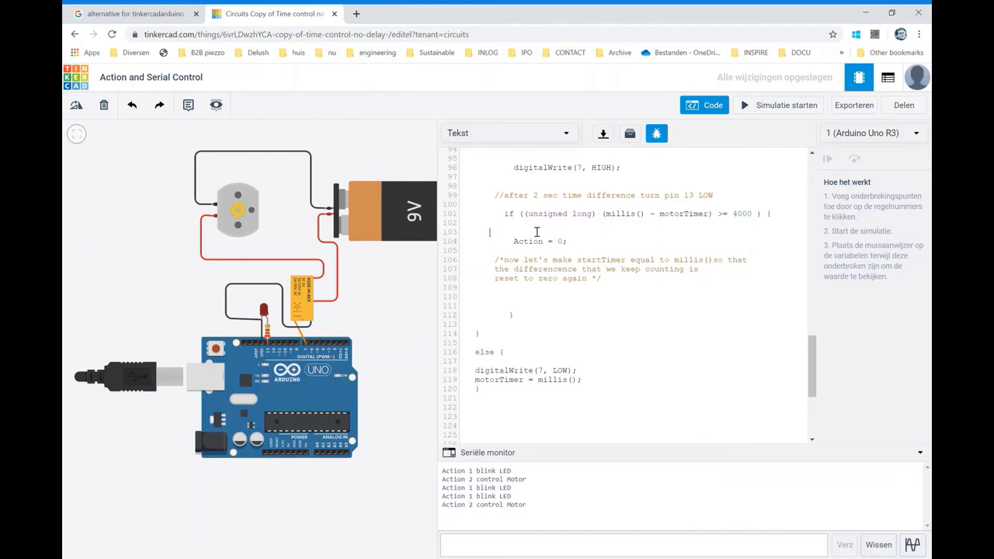
key(BackSpace)
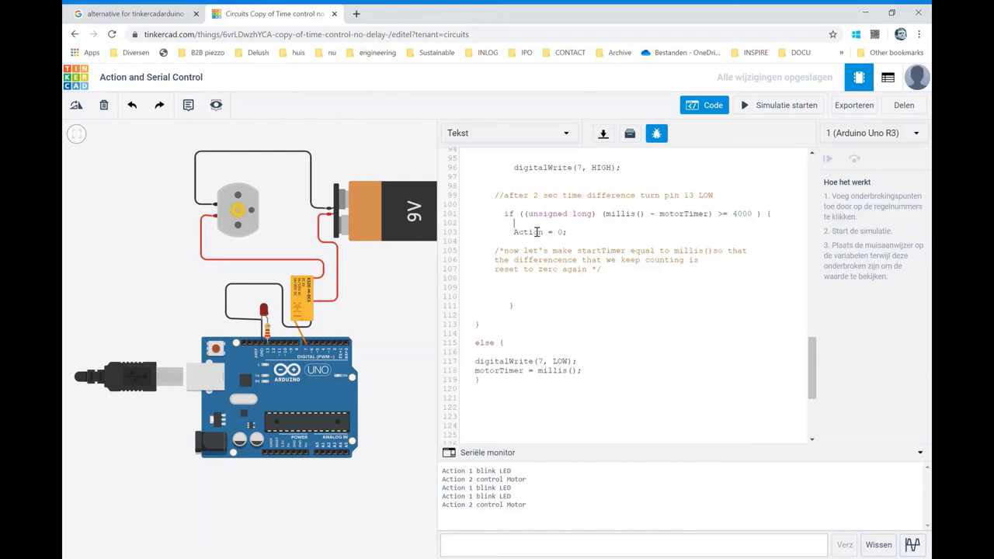
click(587, 239)
key(Return)
key(ctrl+v)
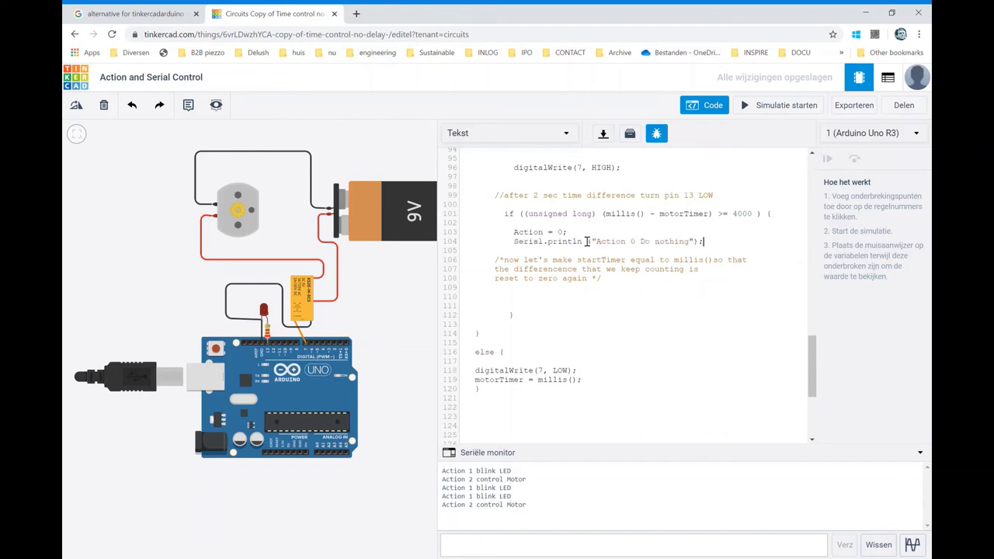
click(669, 298)
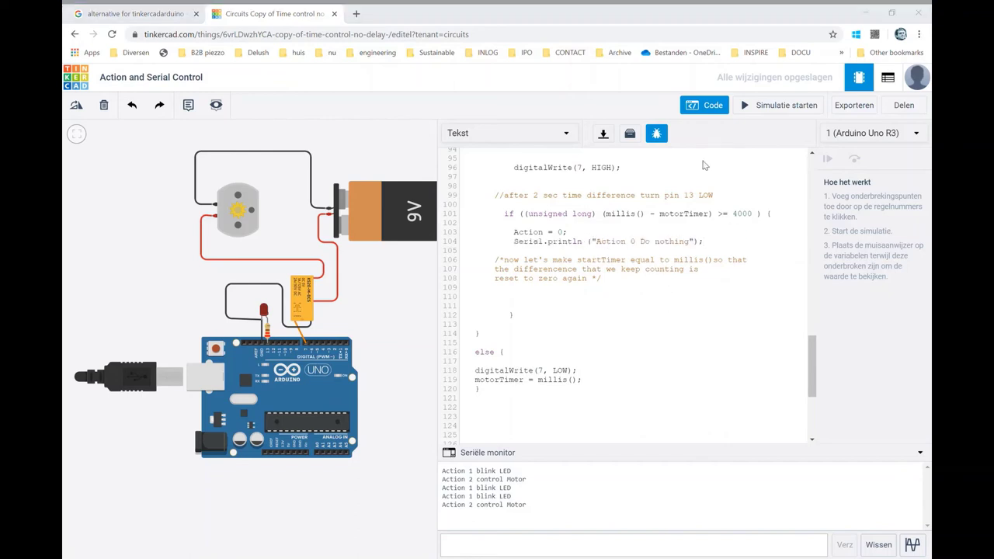
click(396, 292)
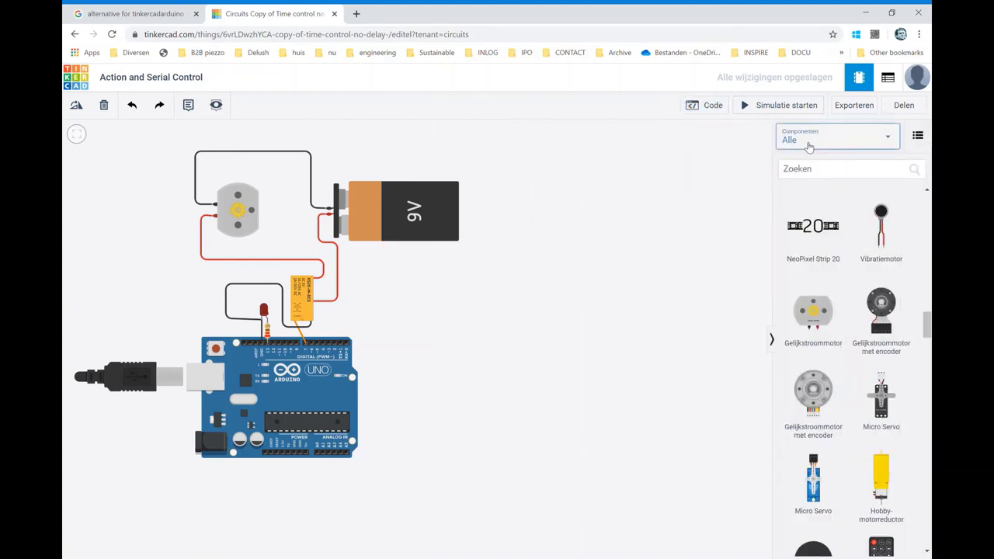
click(721, 111)
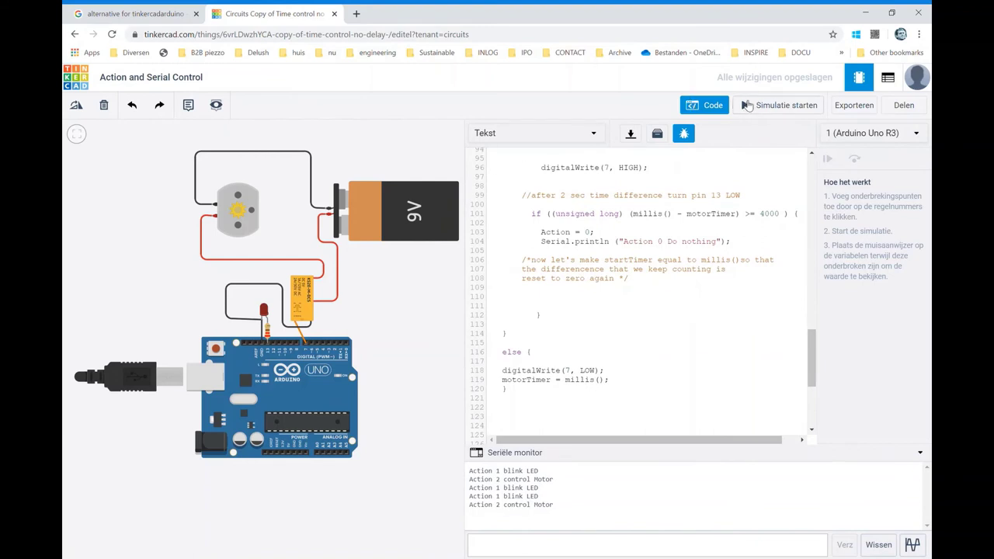
Start the simulation and send M, then L and N, through the Serial Monitor
click(765, 106)
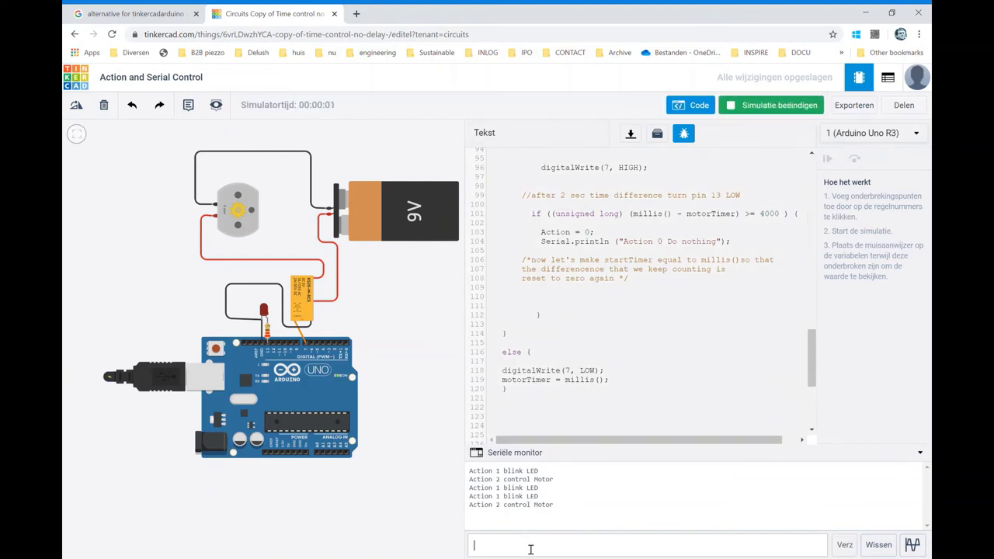
text(M)
key(Return)
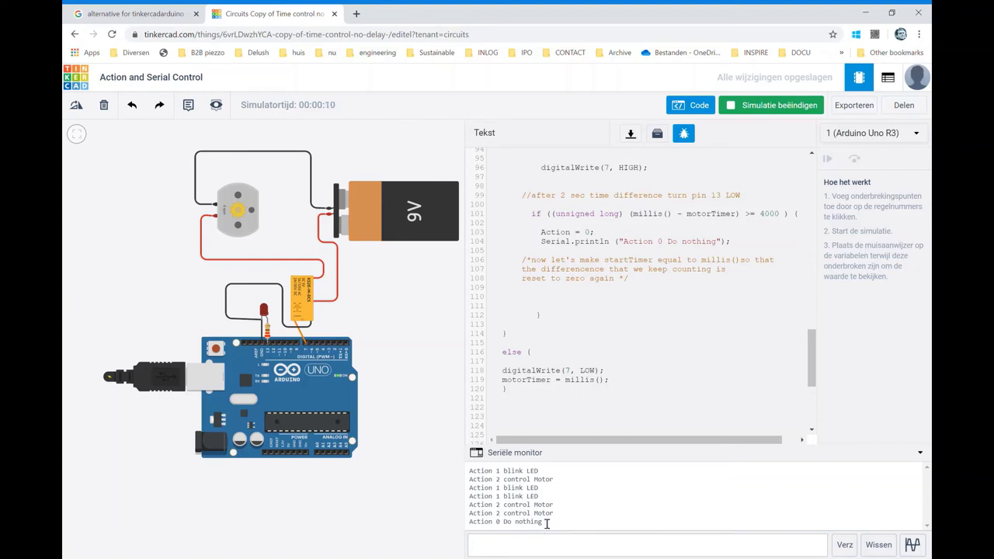
text(L)
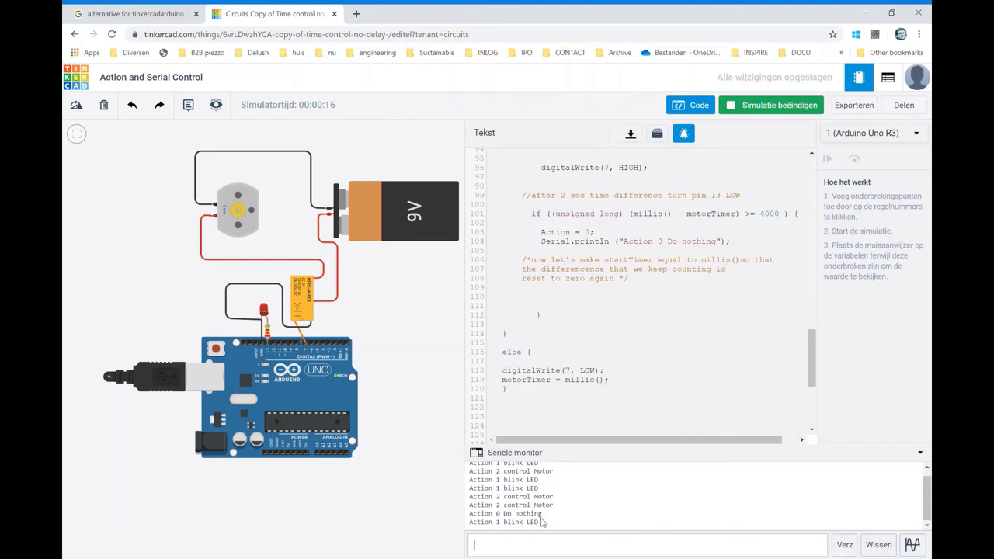
text(N)
key(Return)
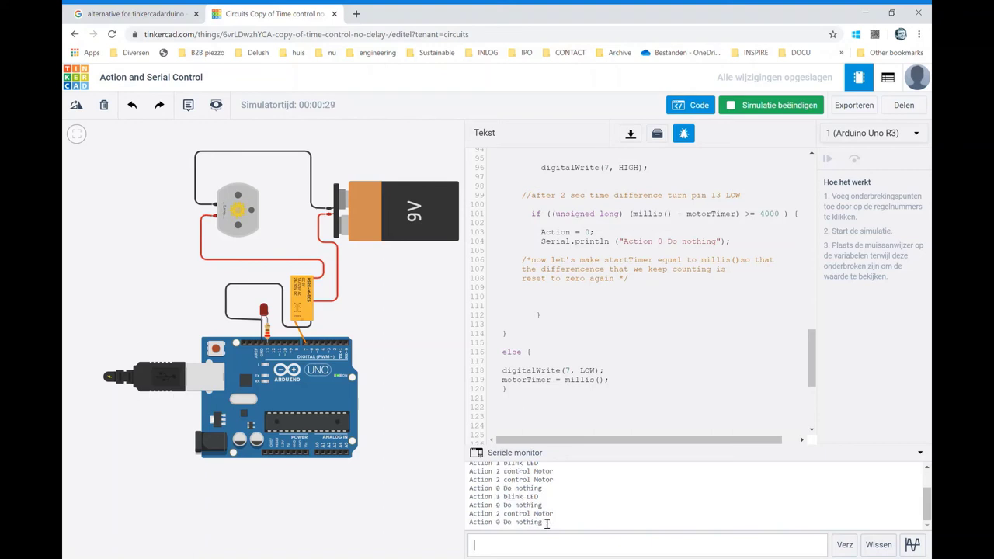
scroll(609, 320, up, 3)
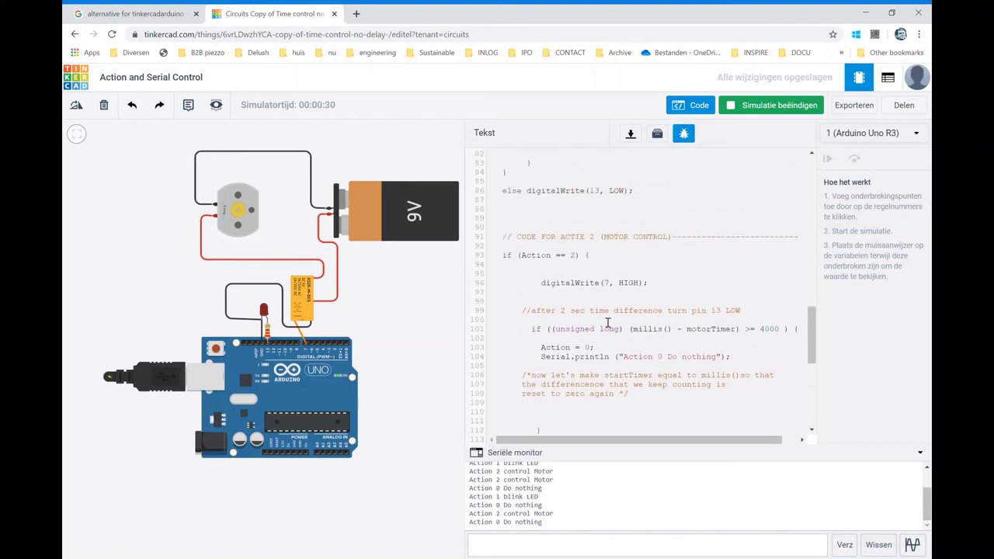
Stop the simulation and change line 103 to Action = 1;
scroll(608, 322, down, 2)
scroll(608, 322, down, 1)
scroll(605, 324, up, 1)
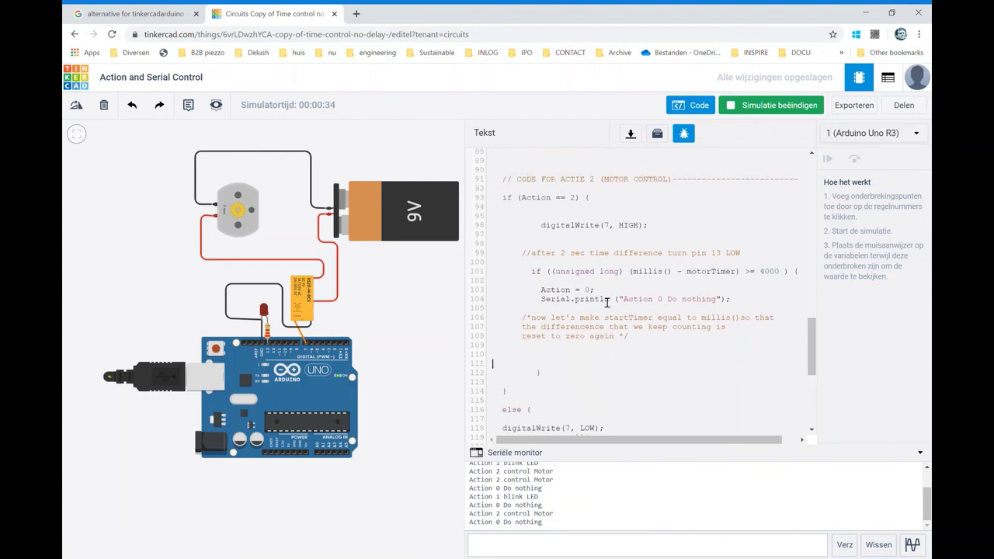
click(592, 292)
click(751, 108)
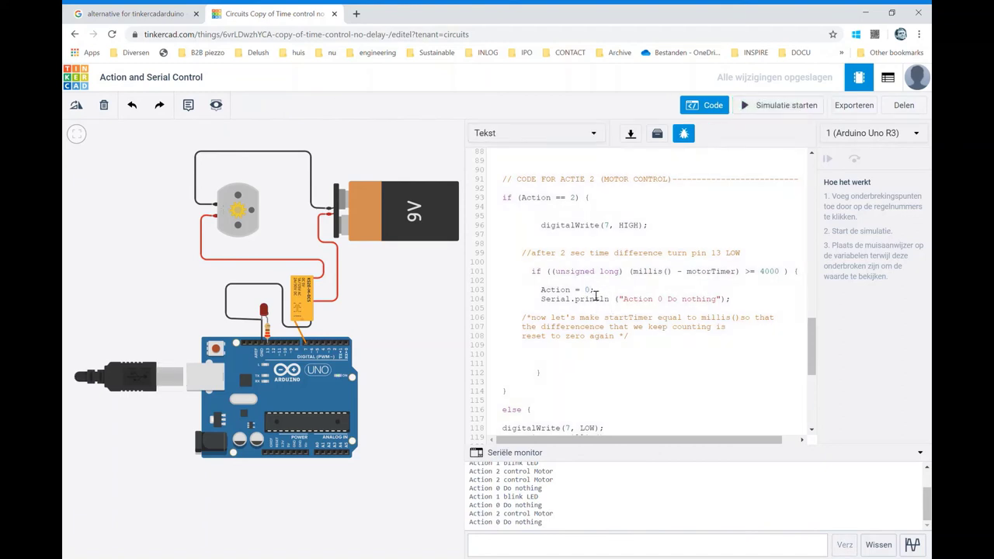
text(1)
Change the line 104 message to "Action 1 blink LED"
double_click(661, 302)
text(1)
drag(667, 302, 717, 302)
text(blink)
text( LED)
click(691, 364)
Restart the simulation with the updated sketch and enter M in the serial monitor to run the motor
click(776, 109)
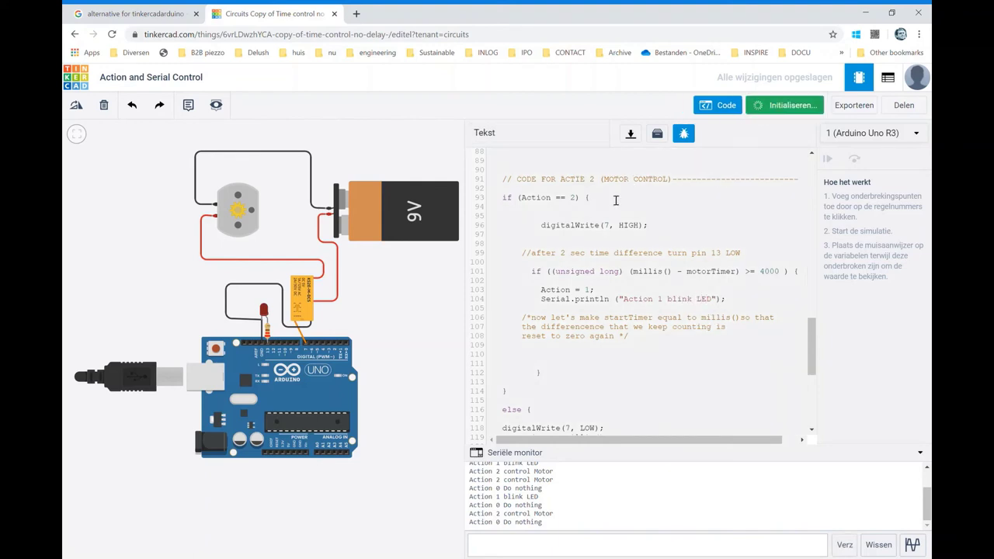
click(554, 539)
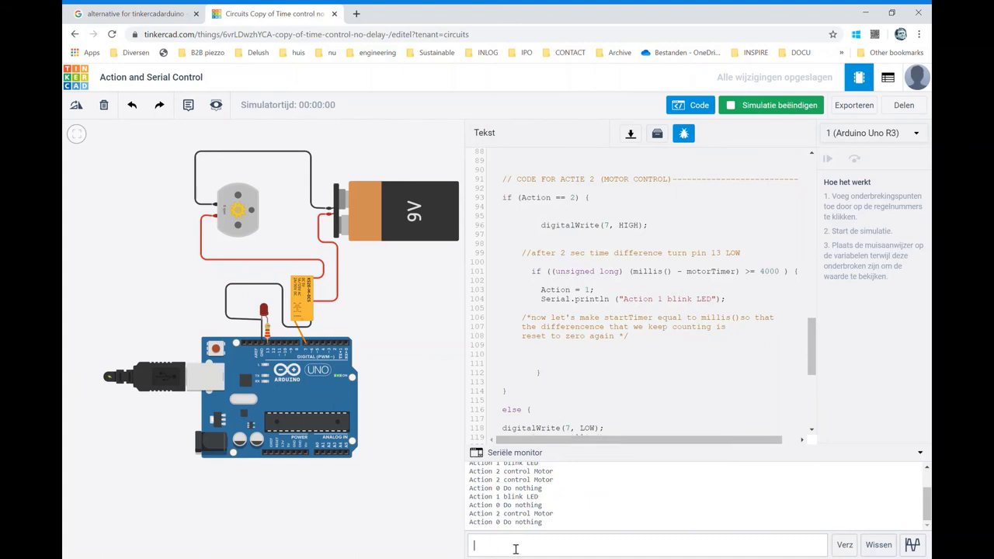
text(M)
key(BackSpace)
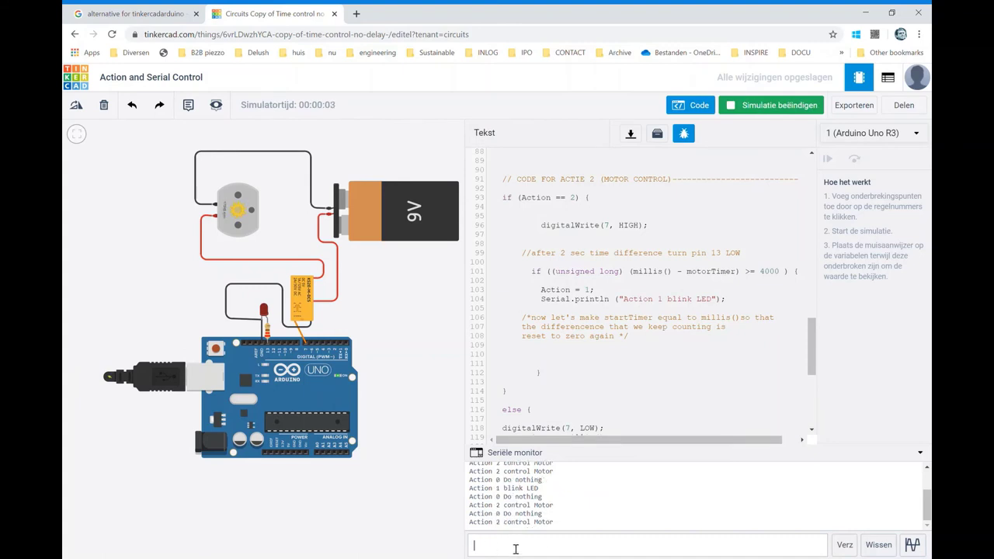
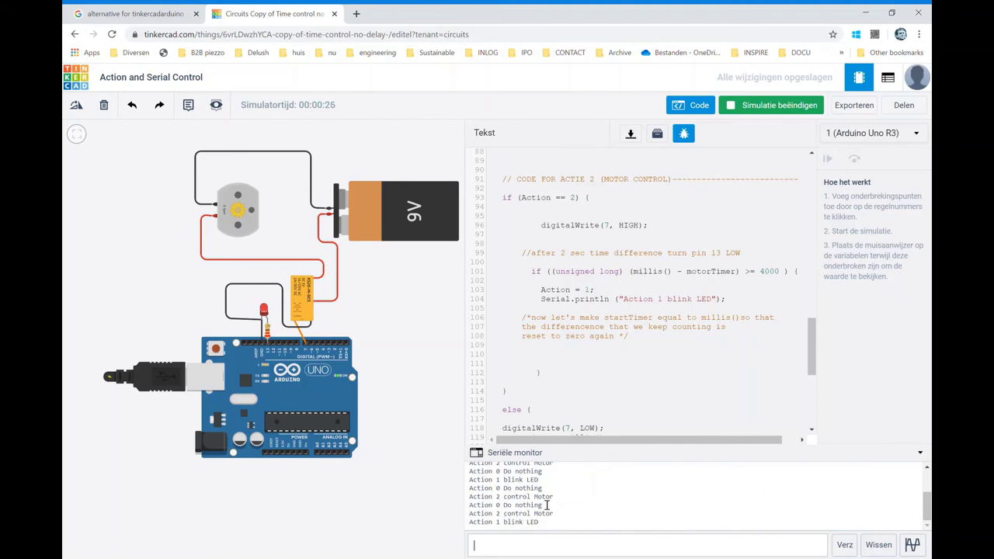
Stop the simulation and scroll up to the sketch's global declarations
click(750, 111)
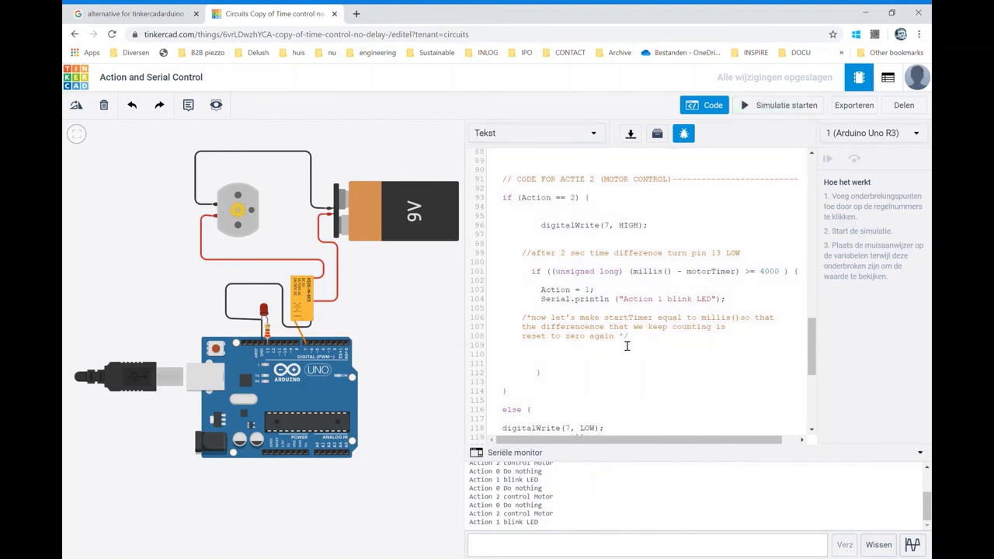
click(626, 346)
scroll(616, 351, up, 1)
scroll(606, 353, up, 2)
scroll(598, 354, up, 2)
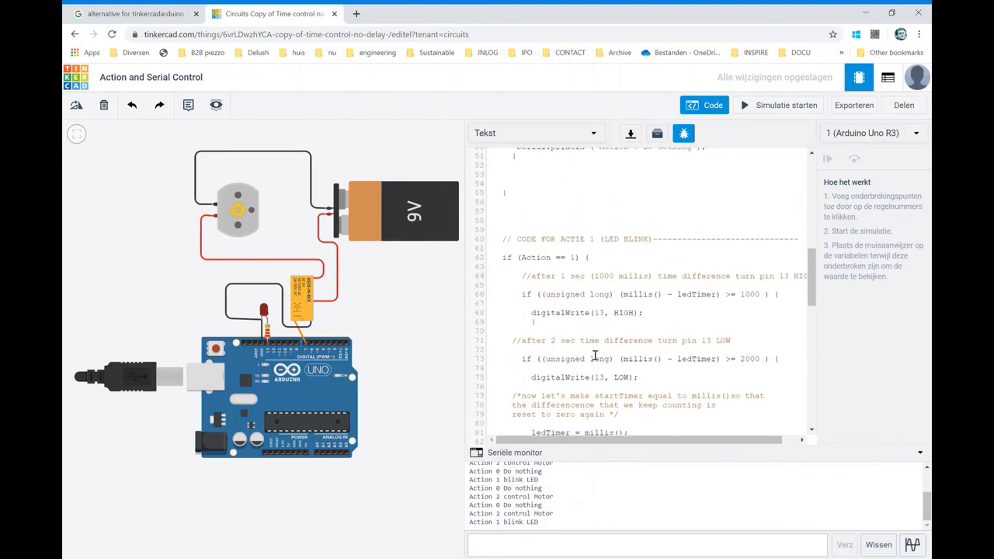
scroll(594, 355, up, 2)
scroll(595, 355, up, 2)
scroll(595, 351, up, 2)
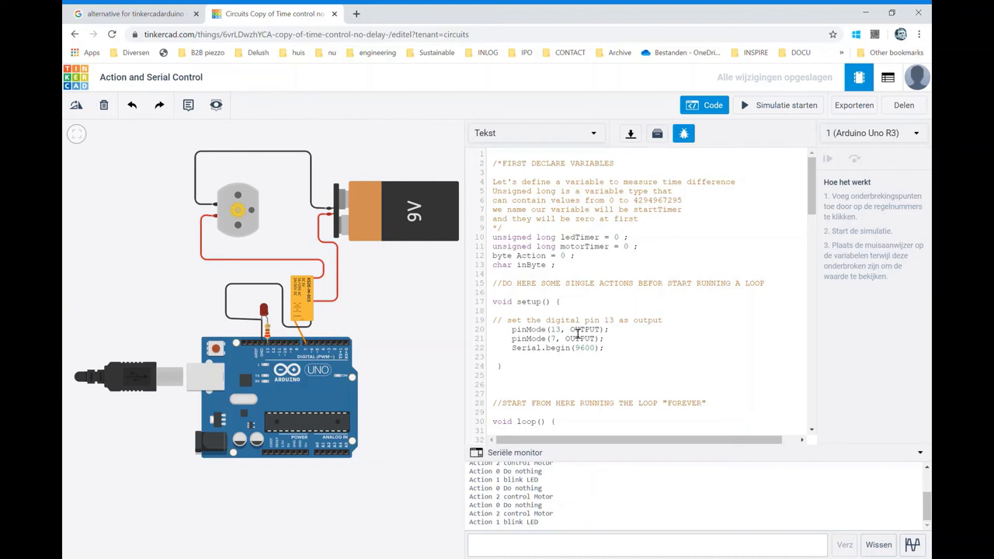
Add 'byte ledCounter = 0;' on a new line after 'char inByte ;'
click(566, 270)
key(Return)
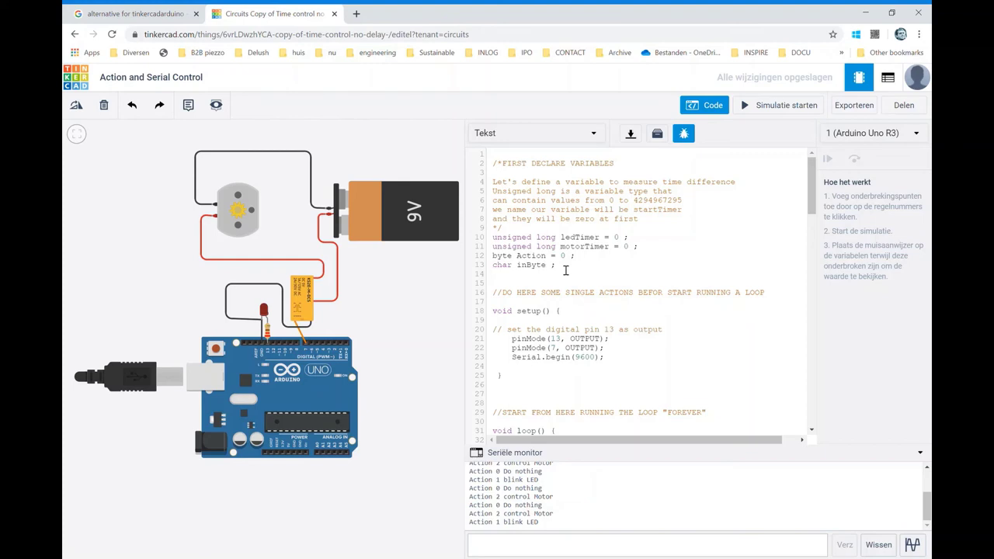
text(by)
text(te)
text(le)
text(dCo)
text(unter)
text( =)
text( 0;)
click(553, 320)
Insert a blank line below the LED else statement
scroll(608, 296, down, 3)
scroll(608, 296, down, 2)
scroll(610, 295, down, 3)
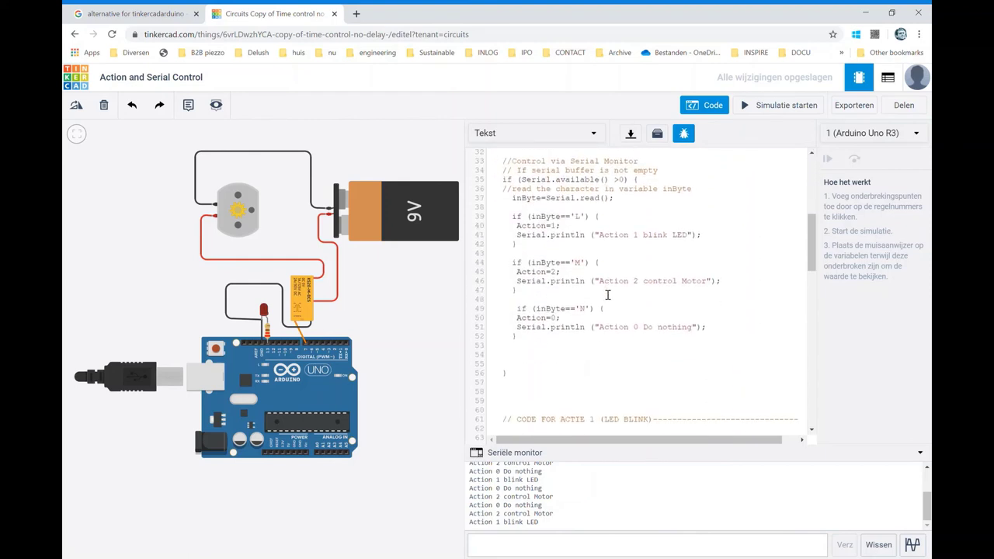
scroll(614, 294, up, 3)
scroll(614, 295, down, 5)
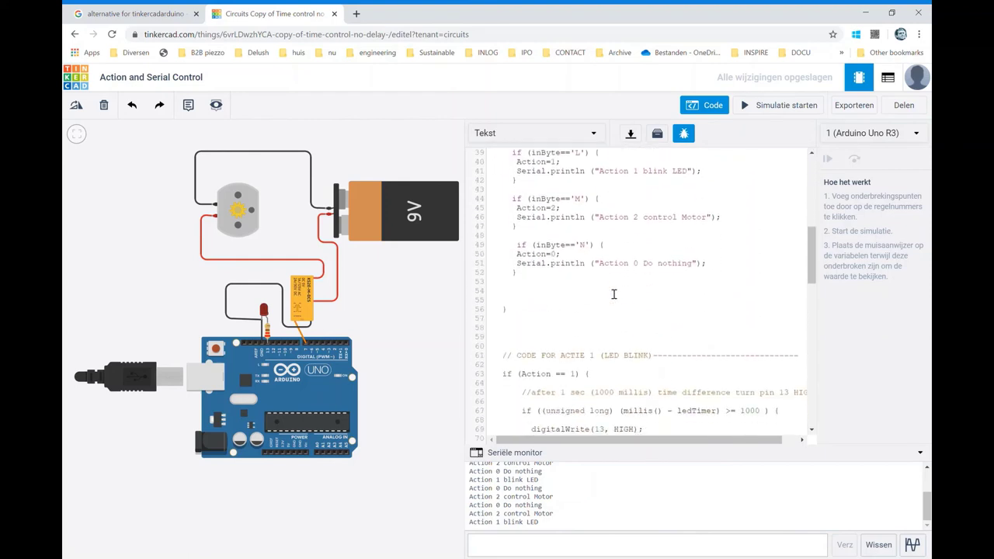
scroll(613, 295, down, 4)
scroll(613, 293, down, 2)
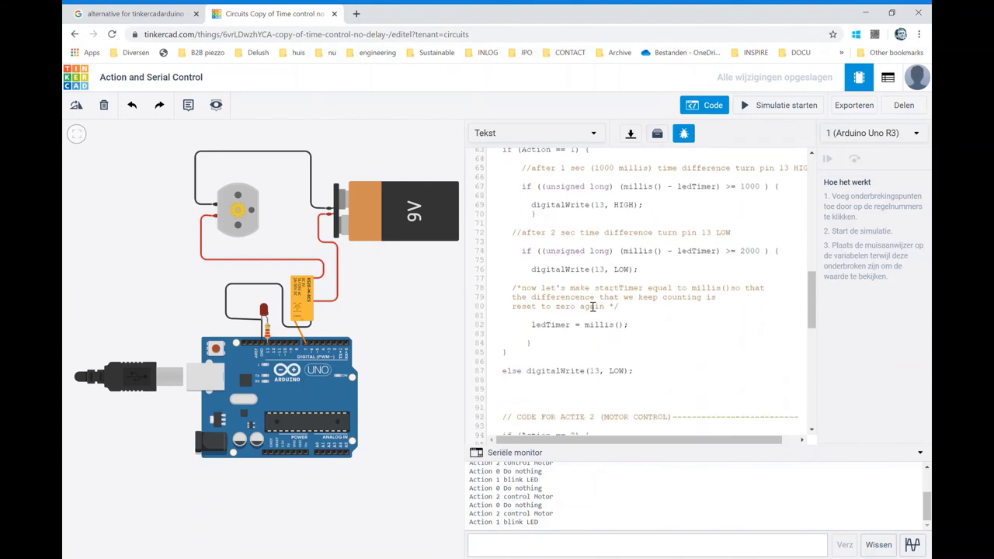
click(545, 380)
key(Return)
key(Return)
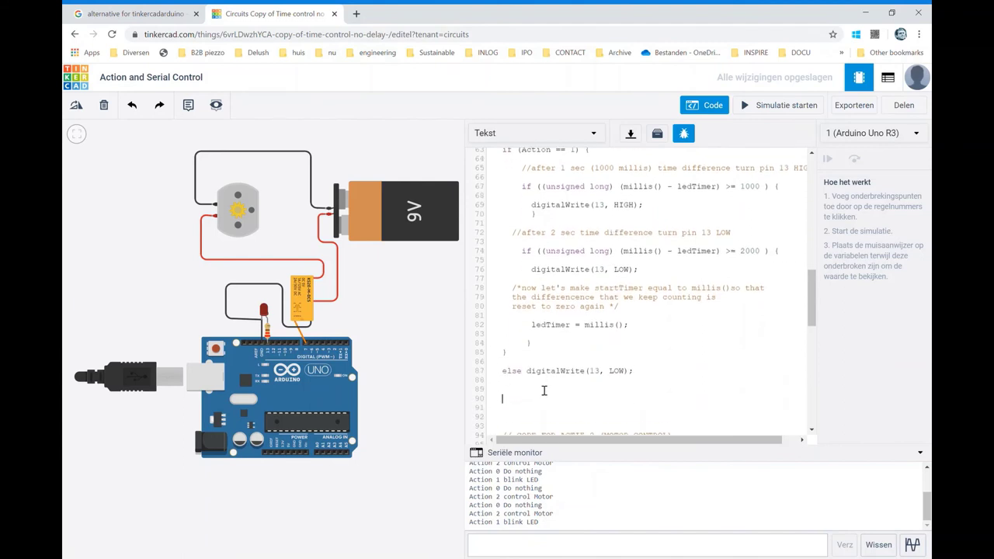
Open an empty line after 'digitalWrite(13, LOW);' in the 2-second LED-off block
click(529, 364)
scroll(529, 364, up, 4)
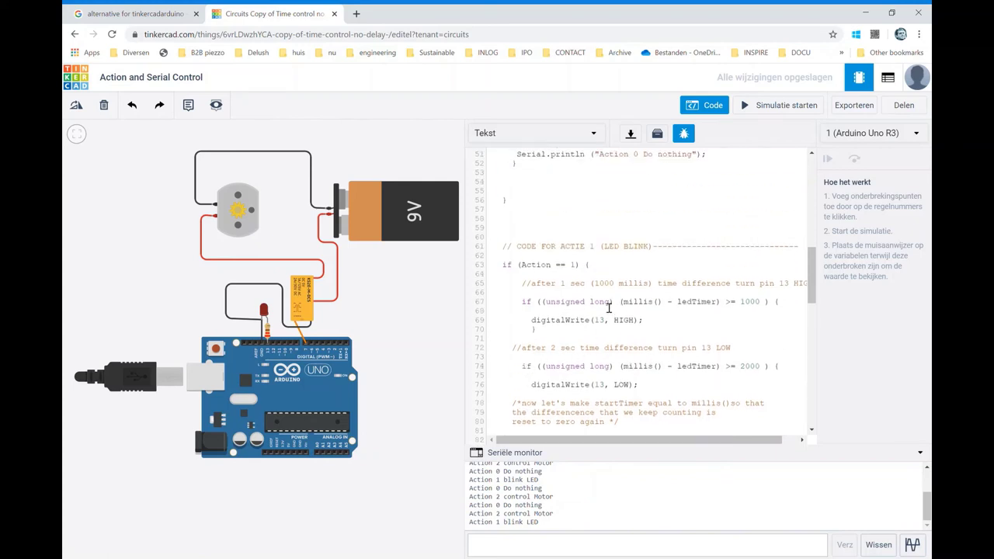
scroll(617, 279, down, 2)
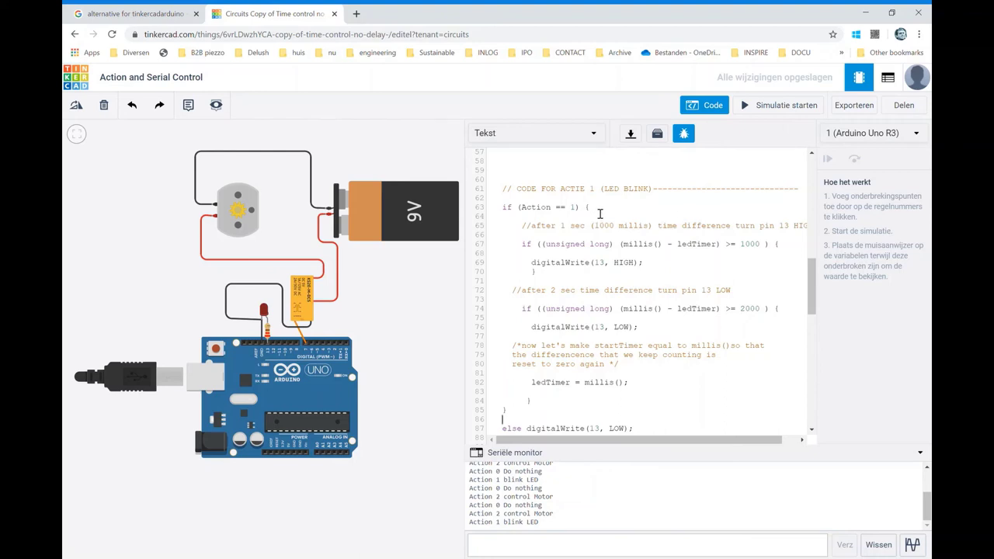
click(649, 331)
key(Return)
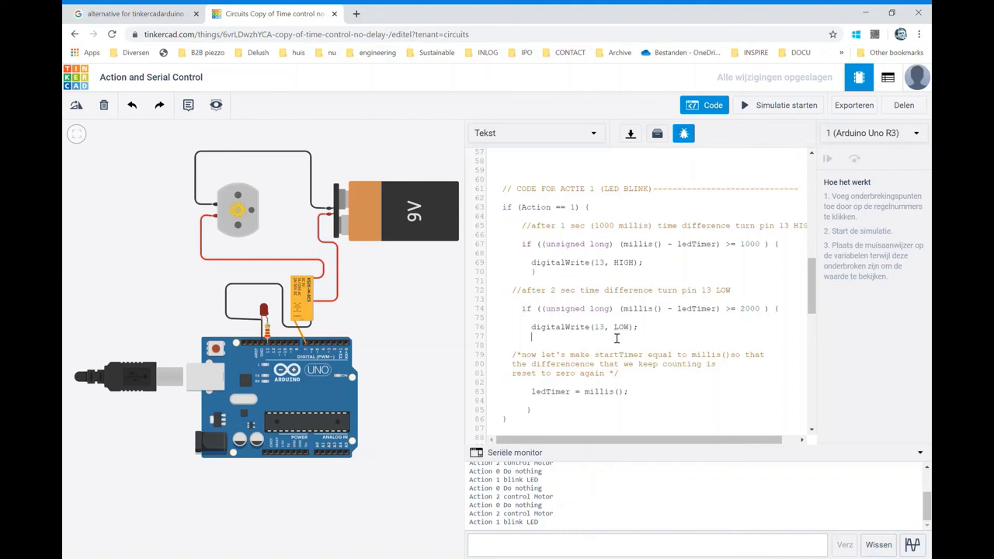
scroll(617, 338, up, 3)
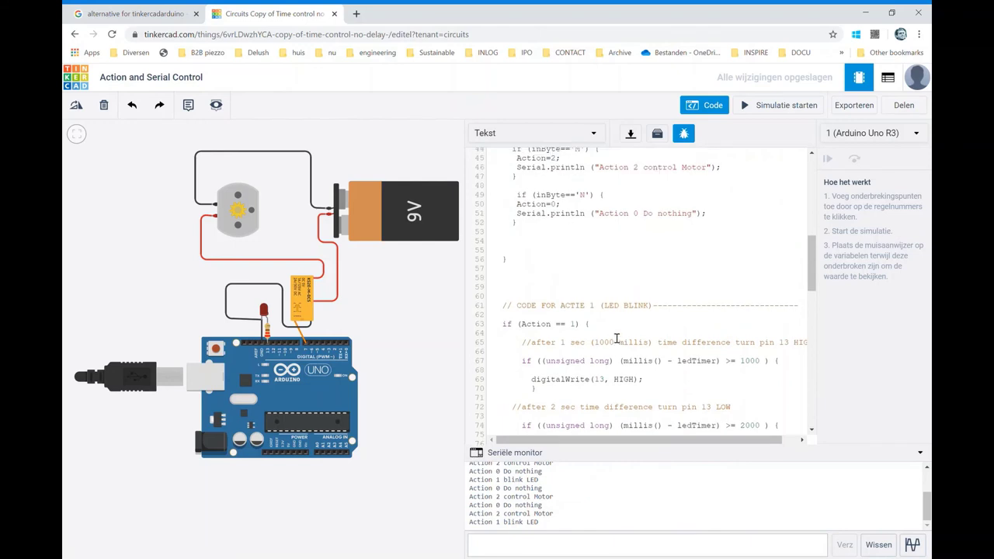
scroll(617, 338, up, 3)
scroll(617, 338, up, 3)
scroll(617, 338, down, 2)
scroll(619, 342, down, 1)
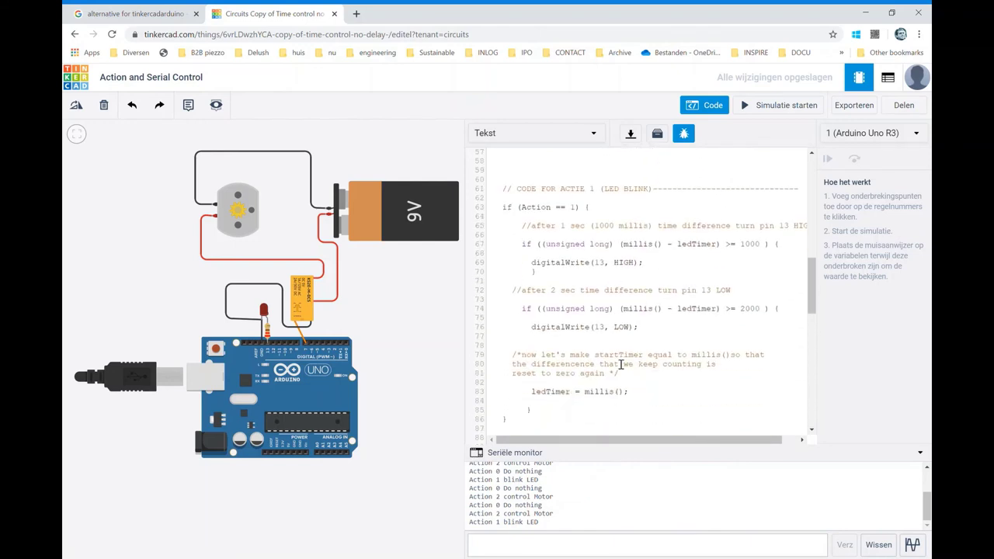
scroll(614, 342, down, 2)
Write 'ledCounter=ledCounter+1;' on the new line below 'digitalWrite(13, LOW);'
text(l)
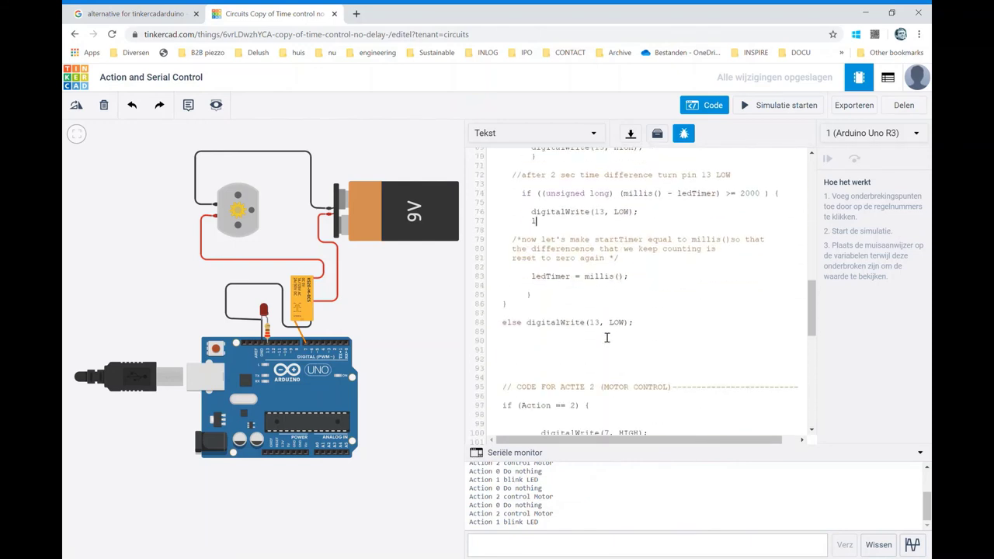
text(edCo)
text(unter=)
text(led)
text(Coun)
text(ter+)
text(1)
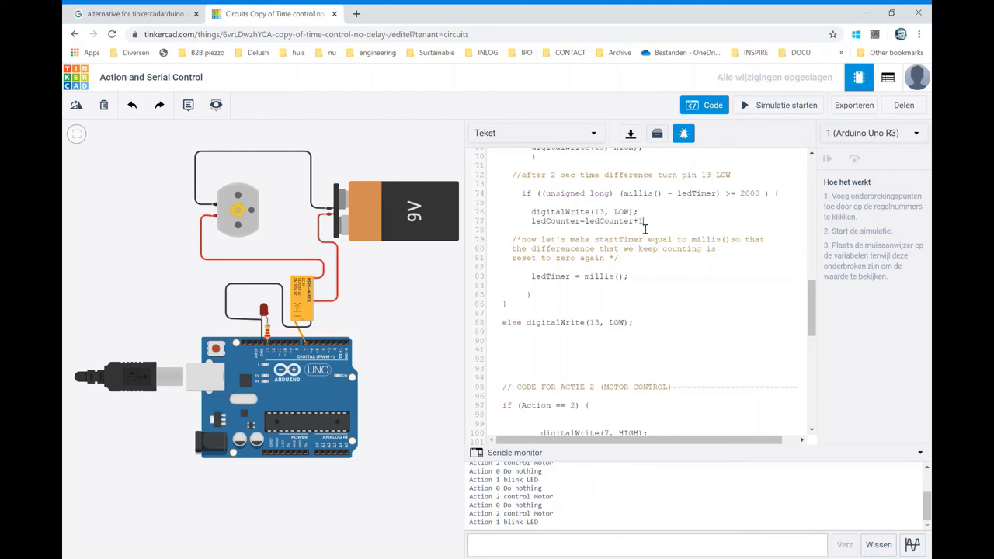
click(635, 221)
scroll(628, 262, up, 4)
scroll(629, 264, down, 1)
scroll(625, 271, down, 1)
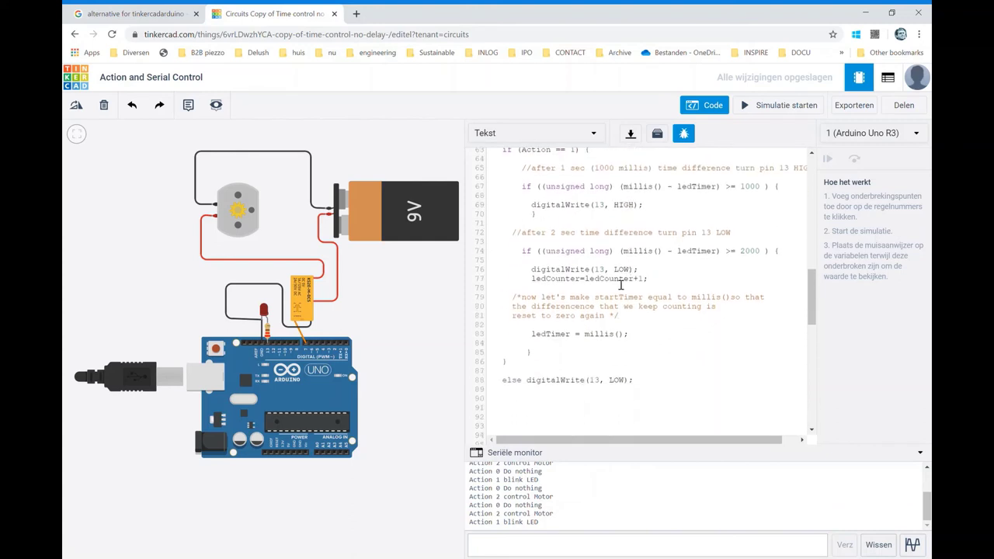
scroll(620, 289, down, 2)
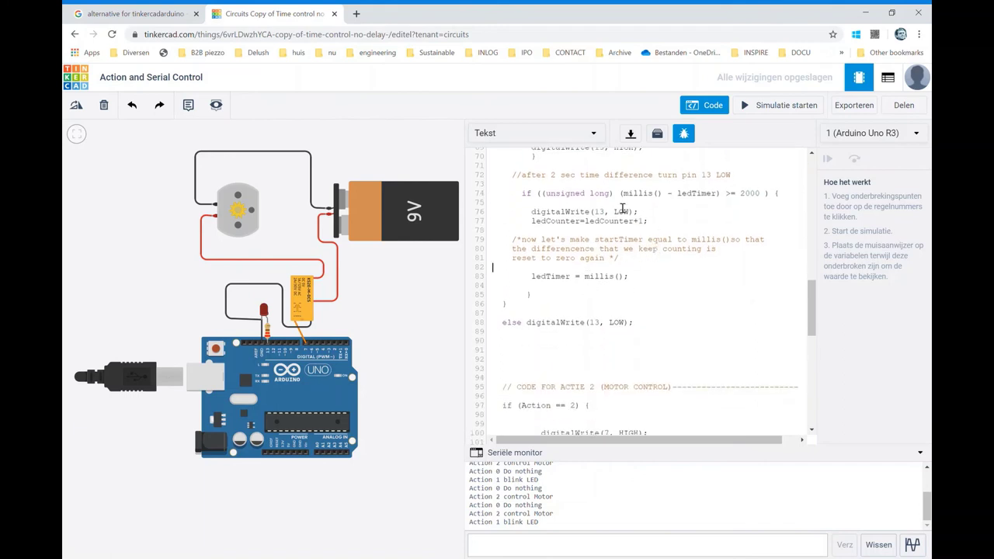
click(652, 222)
Start a new line after the timer block's closing brace with 'if ledCounter'
click(549, 297)
scroll(559, 307, up, 2)
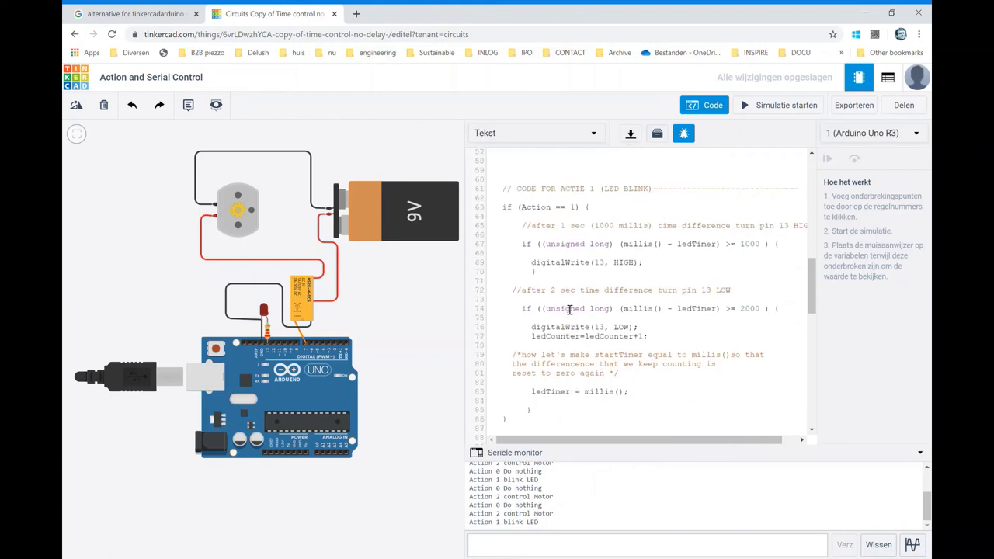
scroll(567, 309, down, 1)
scroll(569, 310, down, 1)
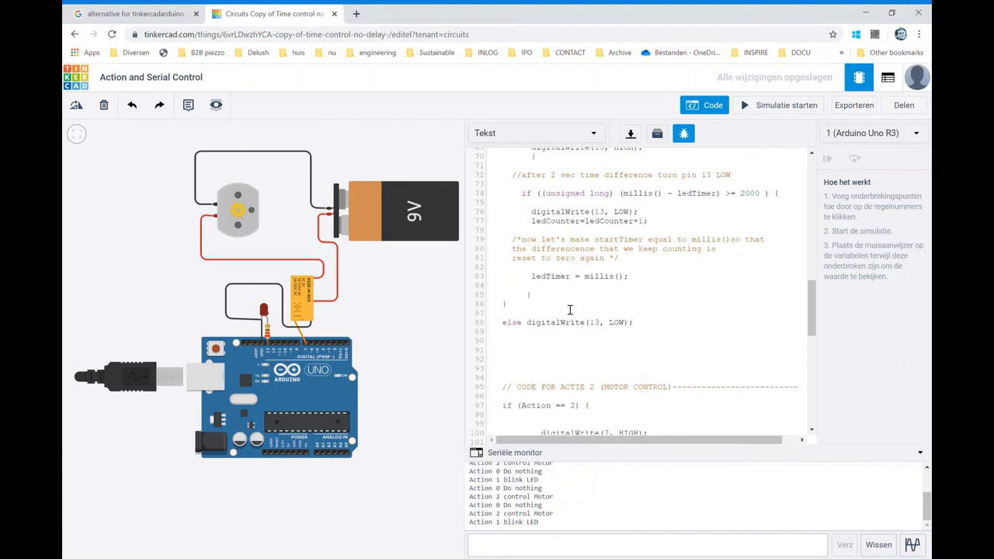
key(Return)
Correct the condition to 'if (ledCounter>=4);' and add 'Action=0;' on the next line
key(Return)
key(Return)
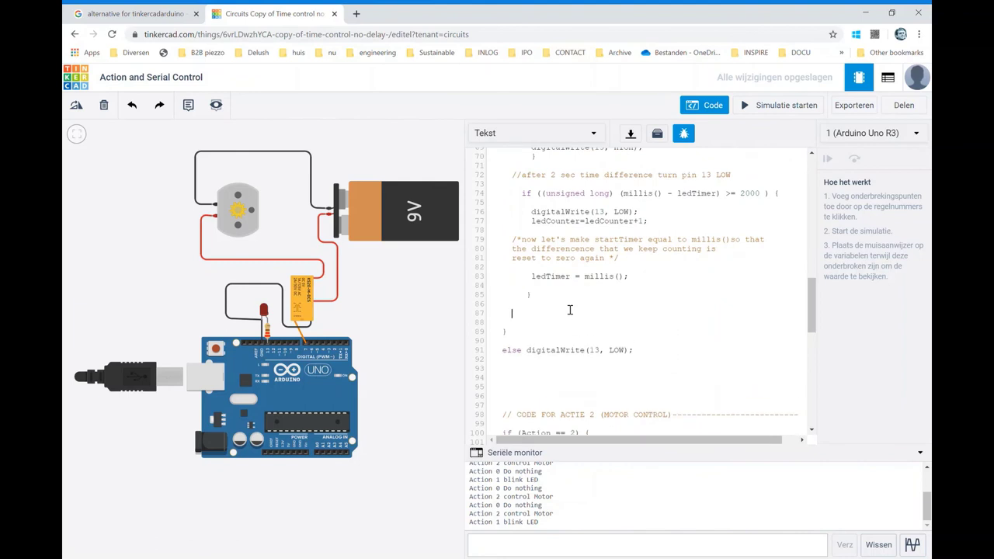
text(i)
text(f )
text(led)
text(Counter)
key(Up)
click(552, 304)
key(BackSpace)
text(o)
text(=)
text(4)
text())
click(527, 304)
text(()
click(611, 307)
key(Return)
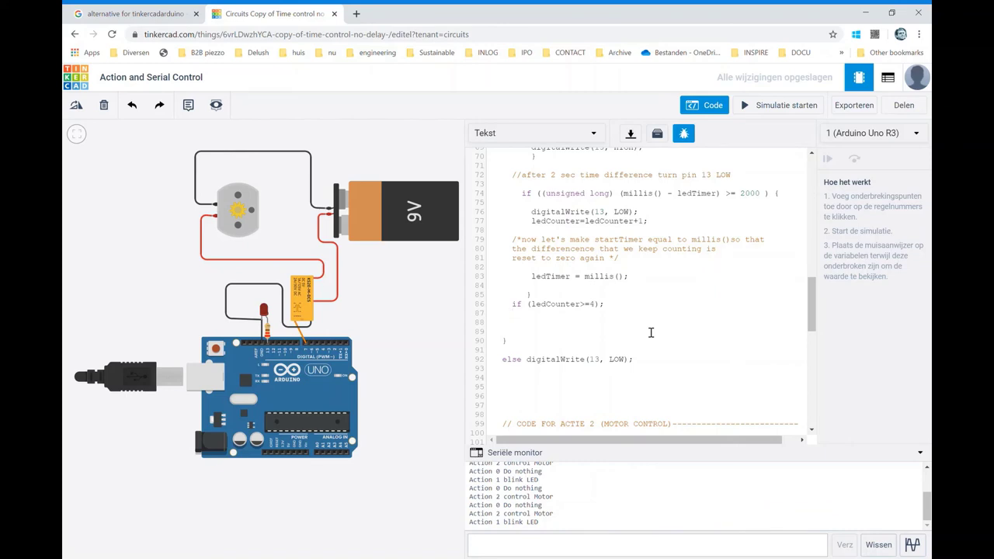
text(Acti)
text(on=)
text(0)
text(;)
Copy the 'Action 1 blink LED' Serial.println line and paste it below 'Action=0;'
scroll(609, 283, down, 4)
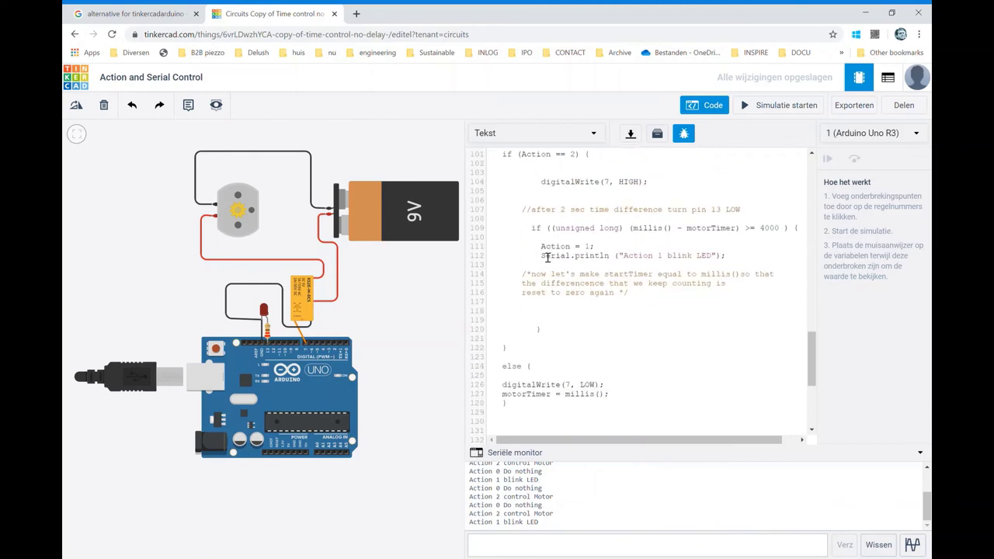
drag(548, 258, 607, 258)
click(590, 295)
scroll(595, 297, down, 2)
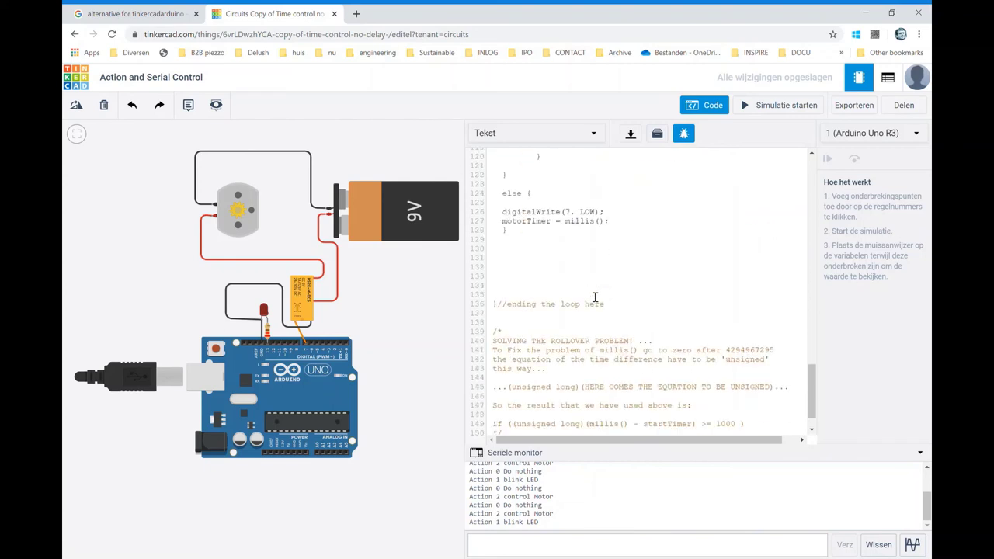
scroll(595, 297, down, 1)
scroll(566, 304, up, 2)
scroll(543, 316, up, 2)
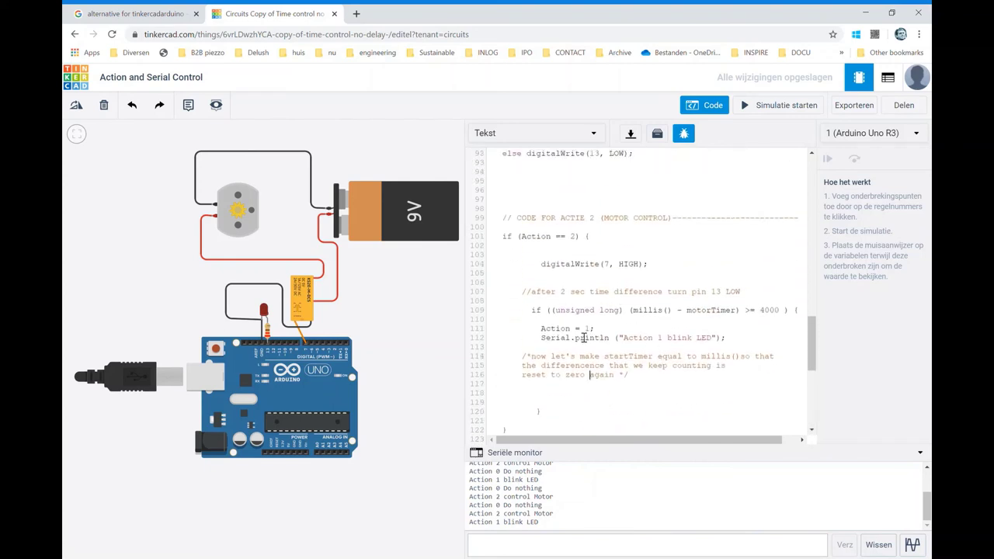
drag(542, 339, 733, 339)
key(ctrl+c)
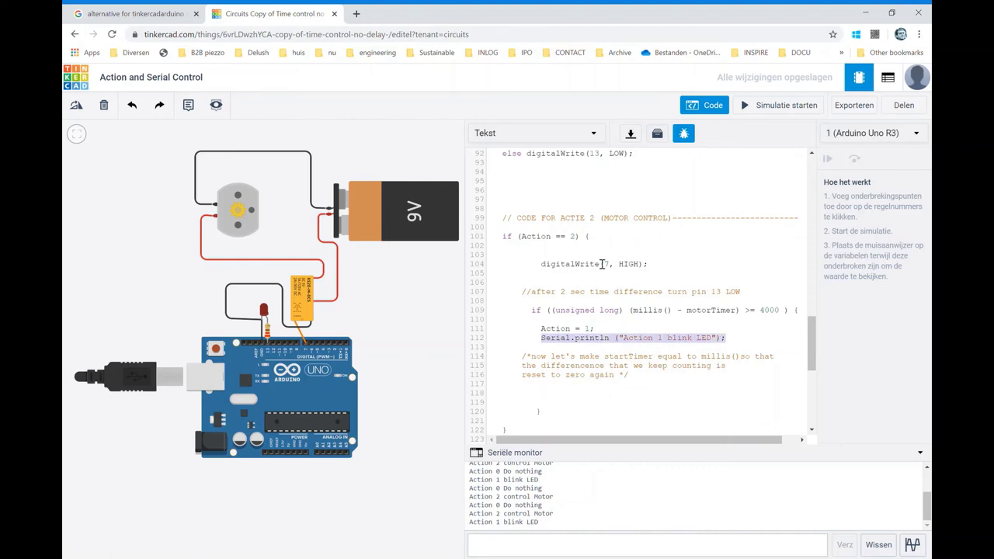
scroll(603, 264, up, 2)
scroll(623, 266, up, 1)
scroll(623, 304, down, 1)
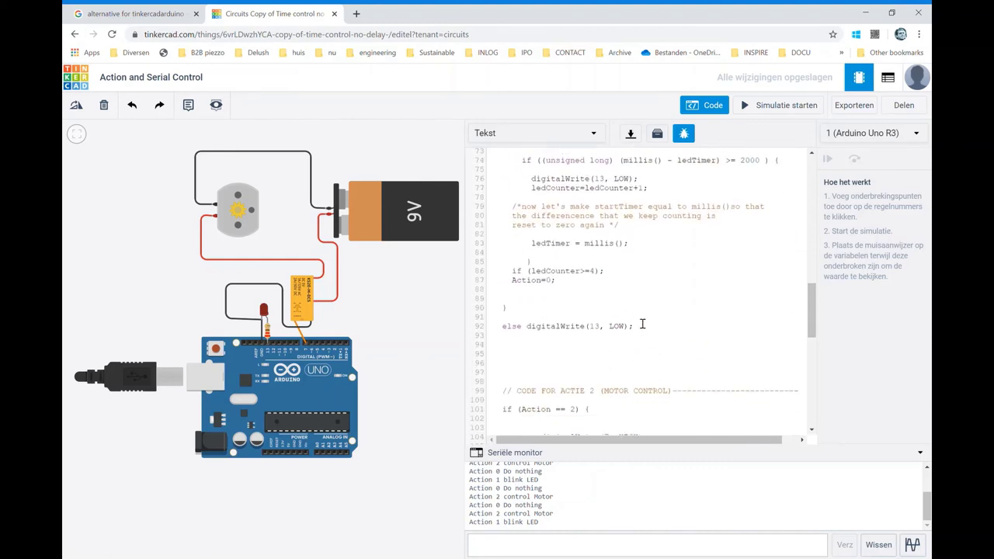
click(562, 284)
key(Return)
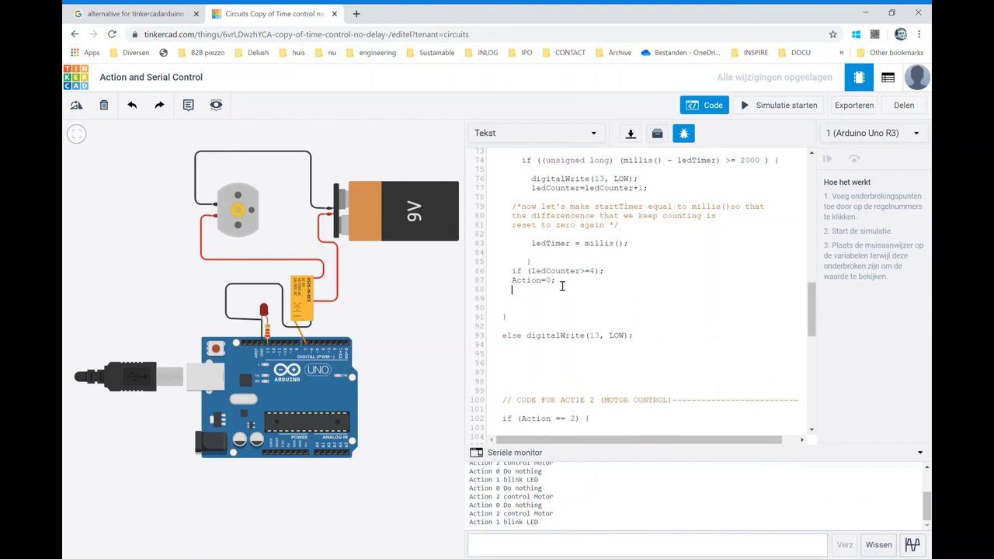
key(ctrl+v)
Change the pasted message to 'Action 0 do nothing'
double_click(631, 290)
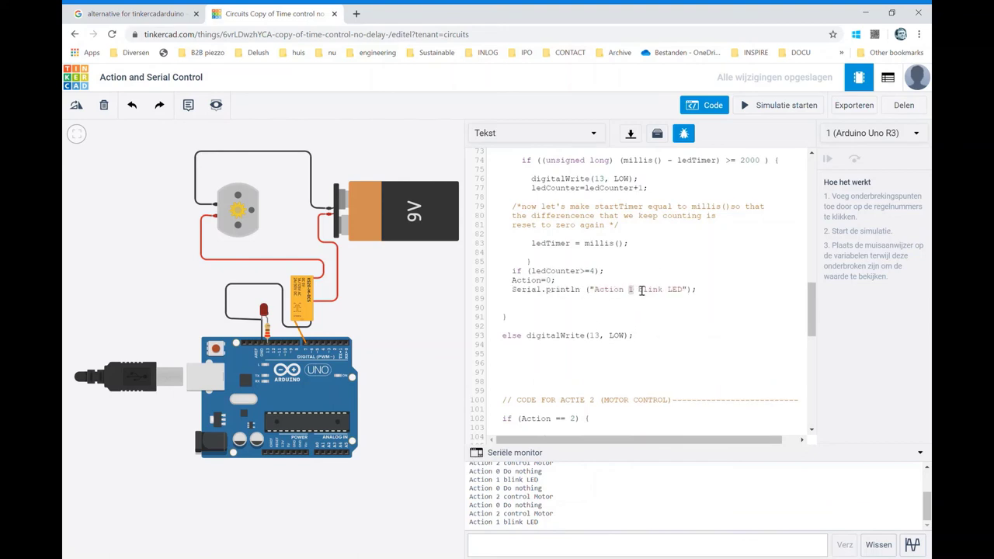
text(0)
drag(638, 292, 684, 292)
text(do noth)
text(ing)
Replace the semicolon after the if condition with '{' and close the block with '}'
click(633, 313)
key(BackSpace)
text({)
click(531, 303)
text(})
Run the simulation, send L over the serial monitor, then stop it
click(744, 106)
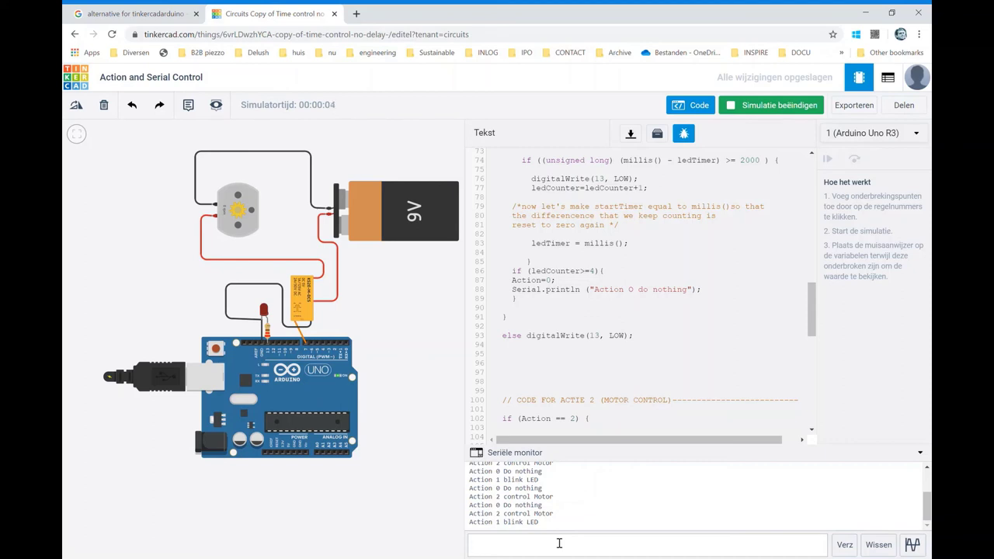
text(L)
key(Return)
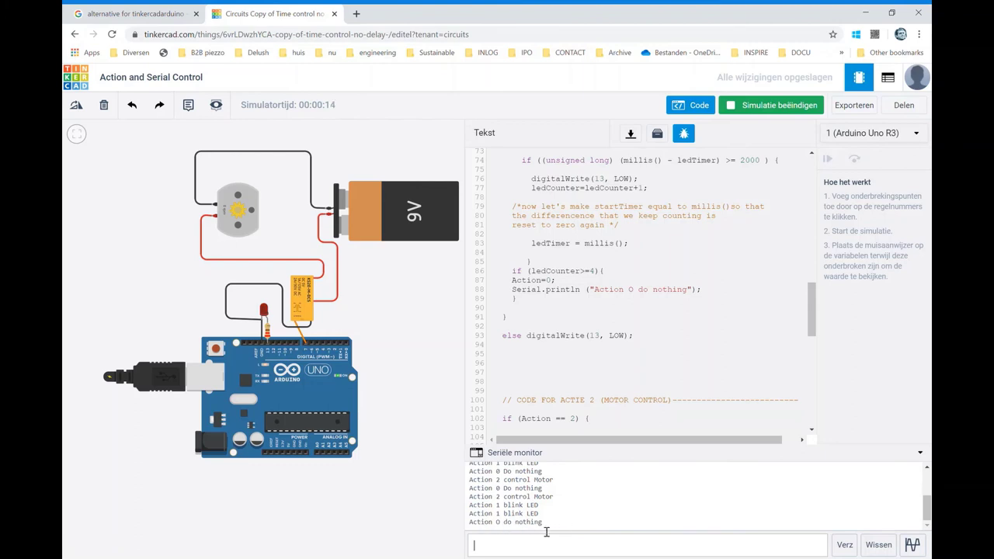
click(747, 108)
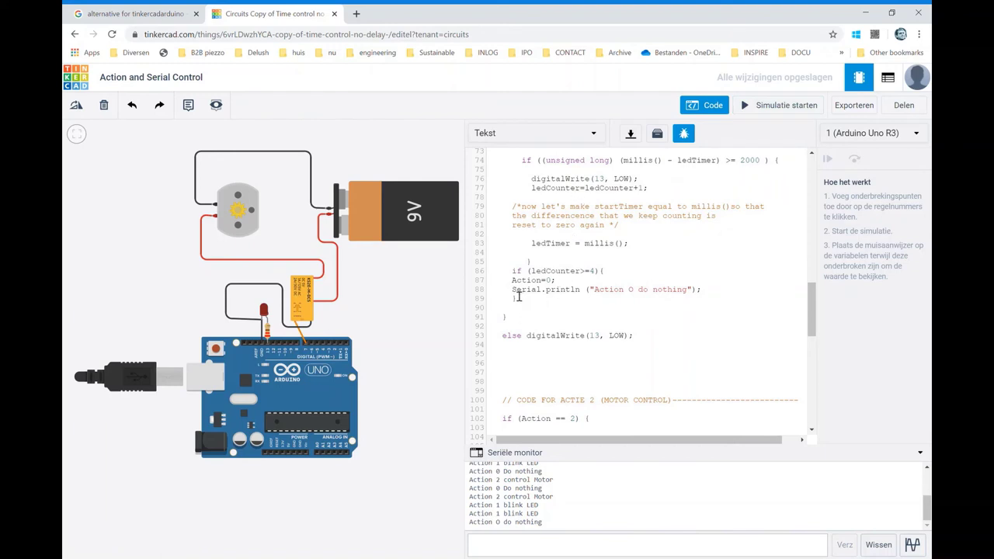
Add 'Serial.println (ledCounter);' on a new line after the counter increment
drag(512, 290, 710, 294)
key(ctrl+c)
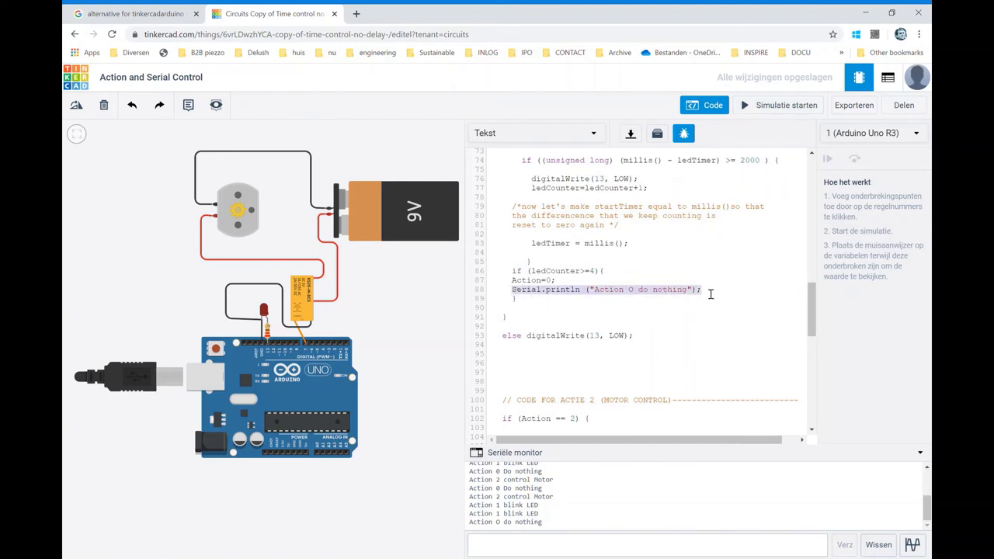
click(576, 200)
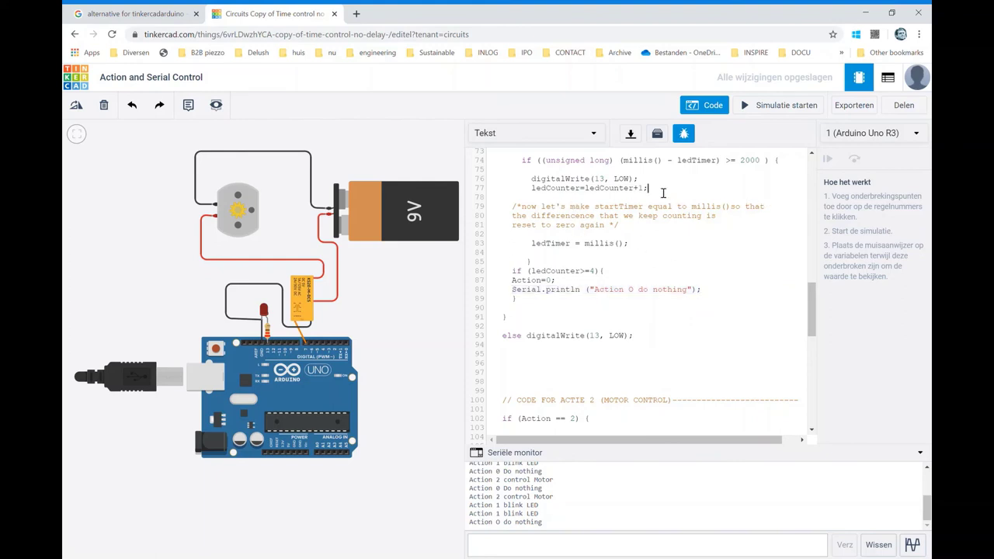
key(Return)
key(ctrl+v)
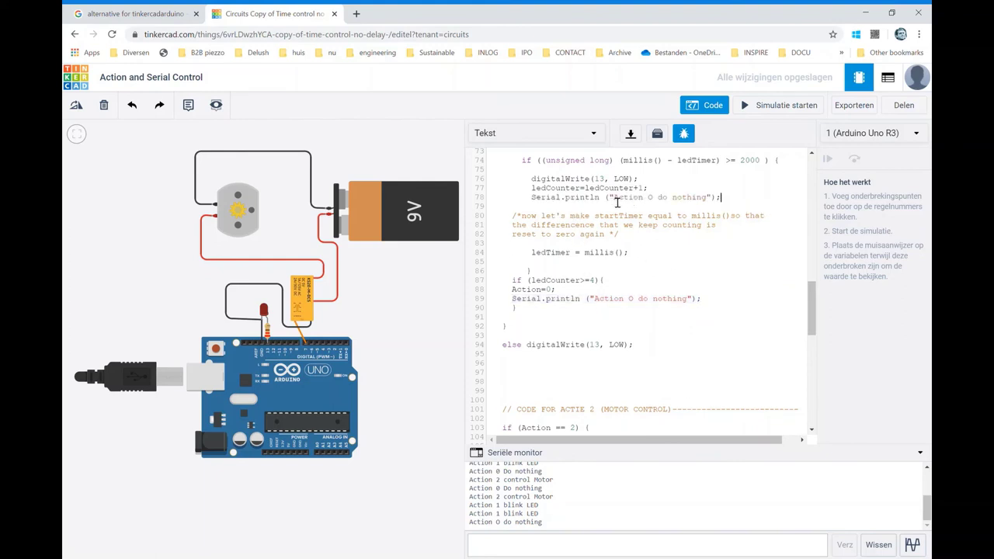
mouse_move(614, 199)
mouse_down()
mouse_move(708, 200)
mouse_move(616, 200)
mouse_up()
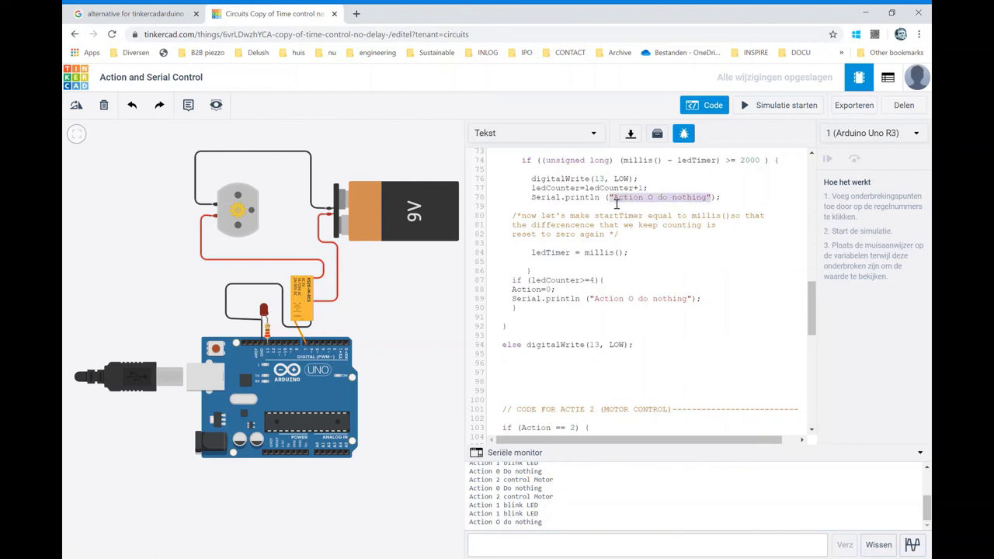
text(le)
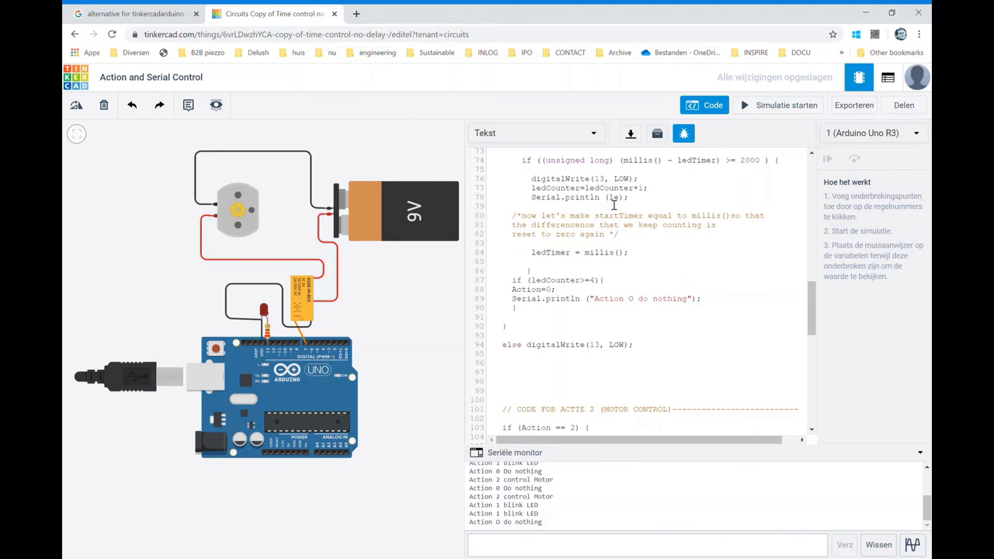
text(dCounter)
click(614, 256)
Start the simulation and send L, then M, watching the counter reach 5 instead of resetting
click(761, 106)
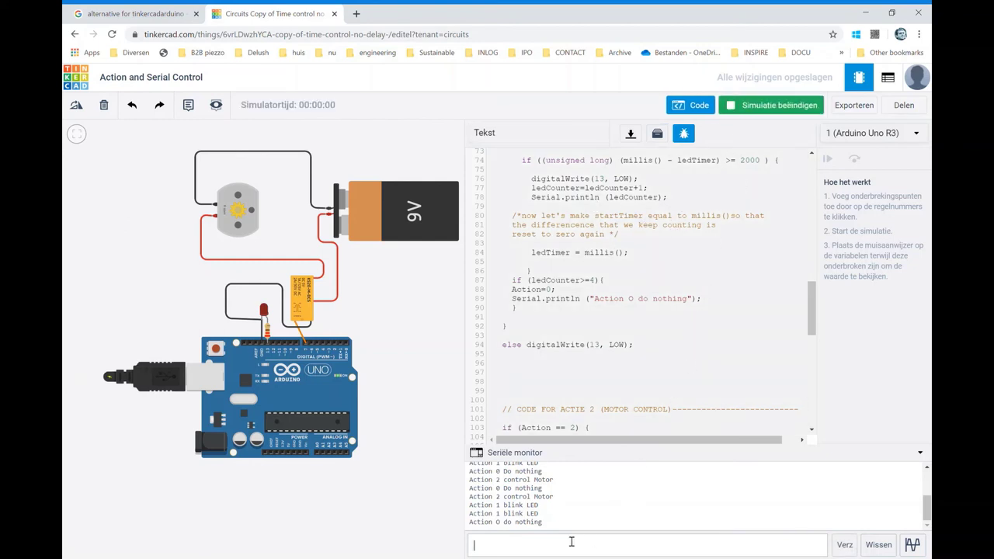
text(L)
key(Return)
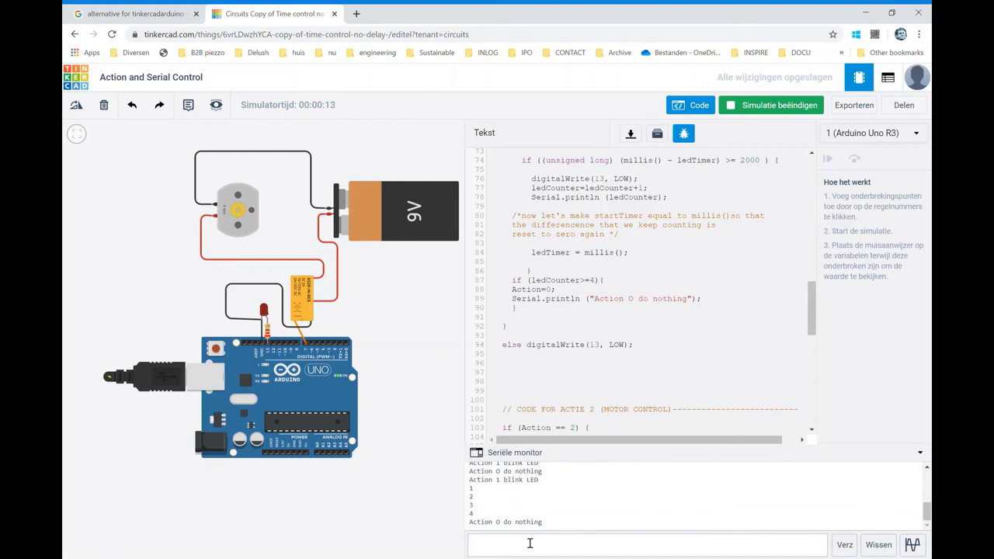
key(Return)
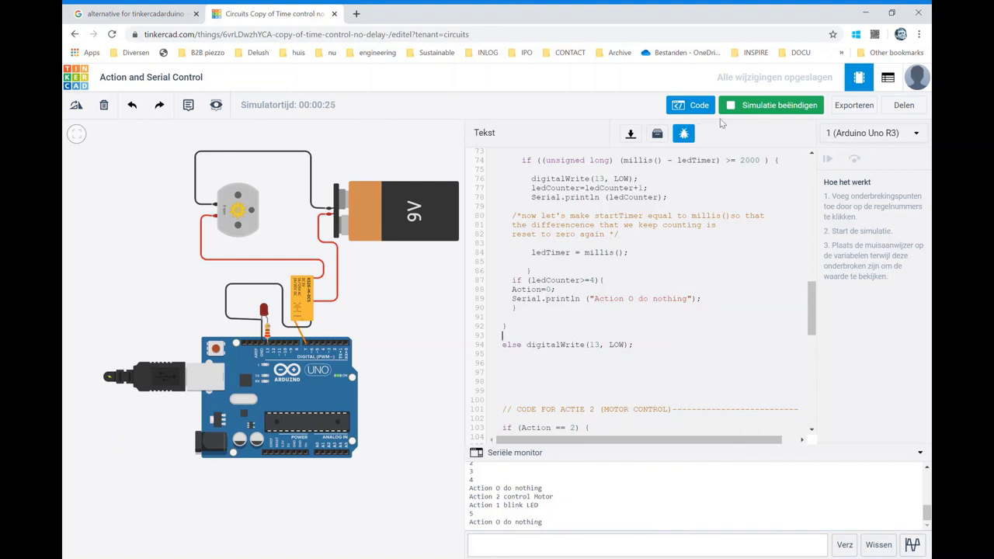
Stop the simulation and scroll down to the ACTIE 2 motor-control code
click(757, 111)
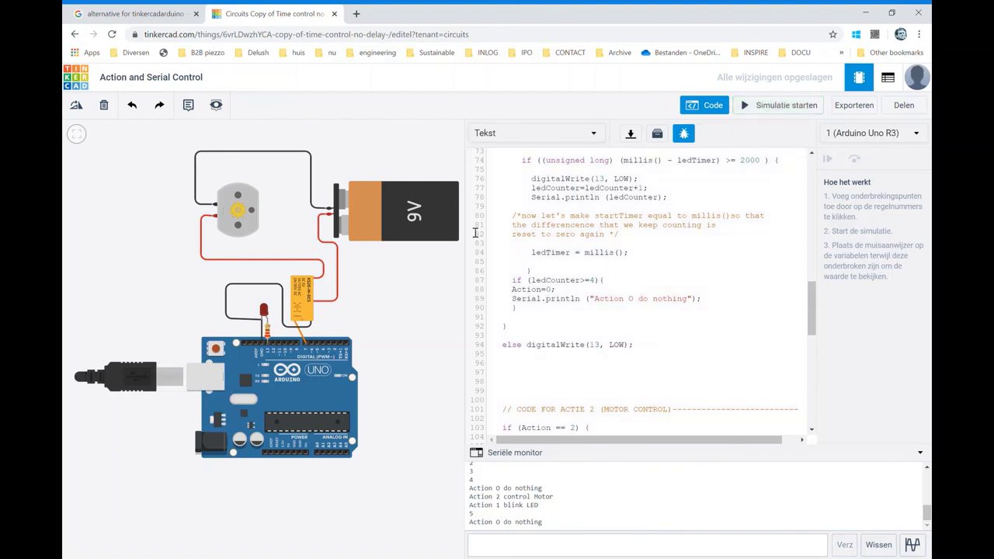
click(565, 322)
scroll(573, 383, down, 3)
scroll(572, 383, up, 3)
scroll(575, 385, down, 3)
scroll(597, 388, down, 5)
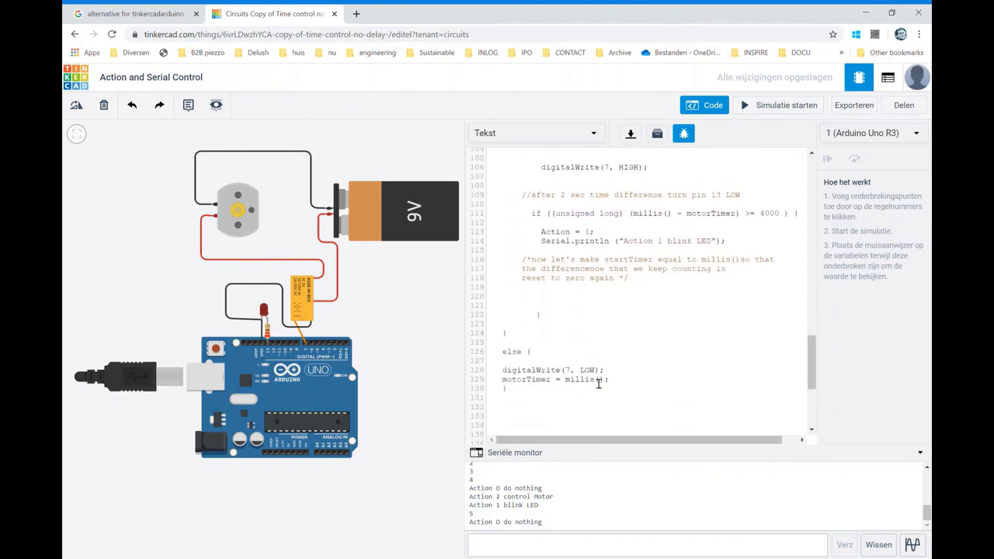
scroll(598, 372, down, 2)
scroll(598, 363, down, 3)
scroll(597, 361, up, 5)
scroll(598, 360, up, 5)
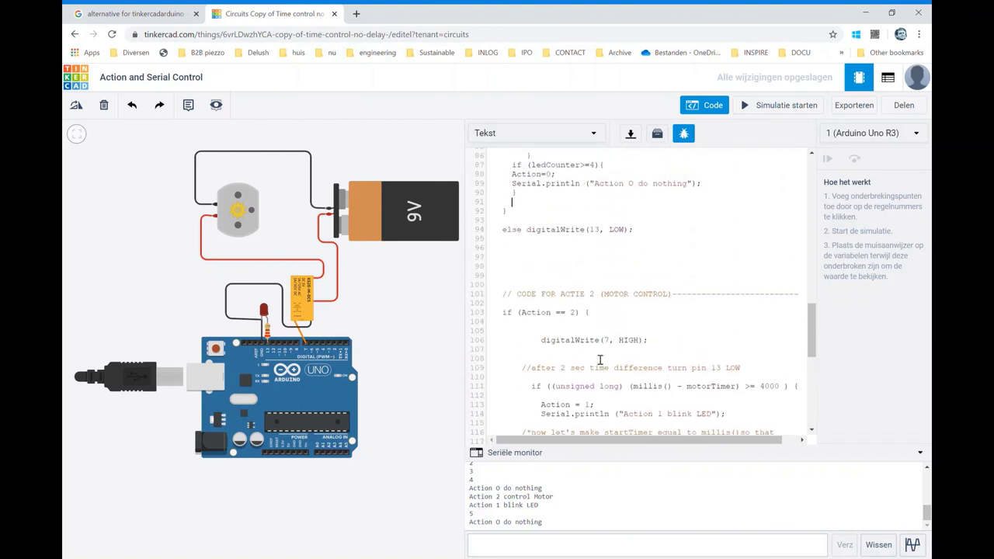
scroll(600, 360, down, 2)
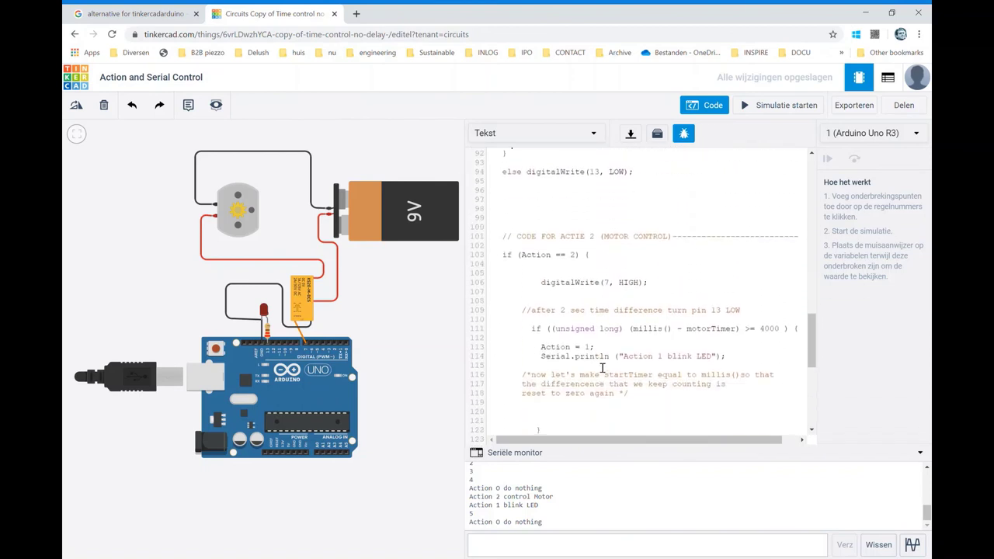
scroll(601, 362, up, 4)
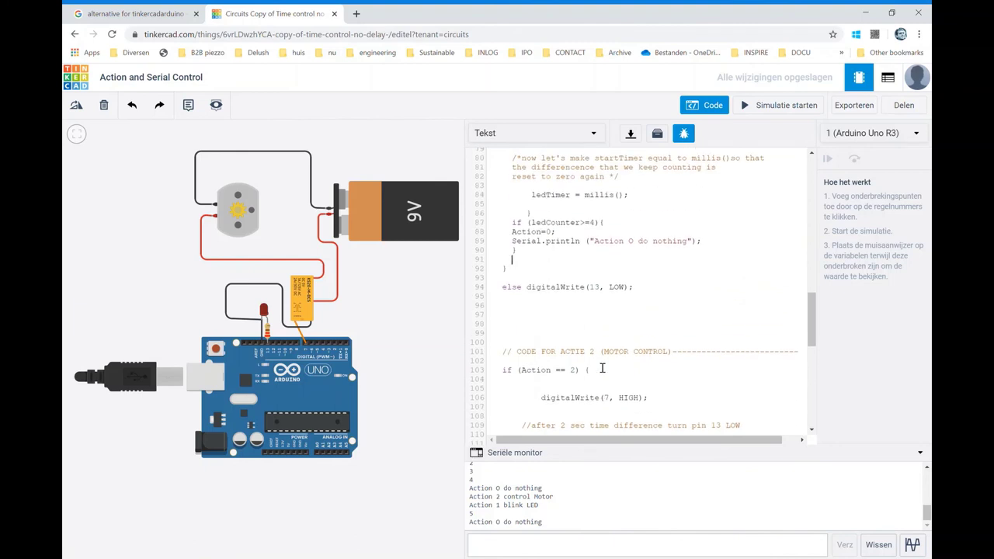
scroll(602, 368, down, 3)
scroll(601, 368, down, 2)
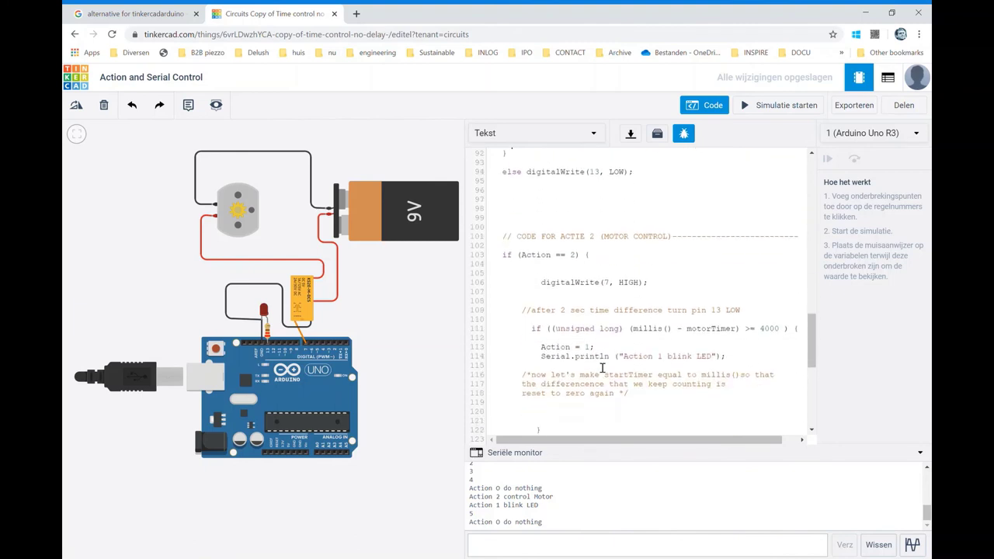
scroll(601, 369, down, 4)
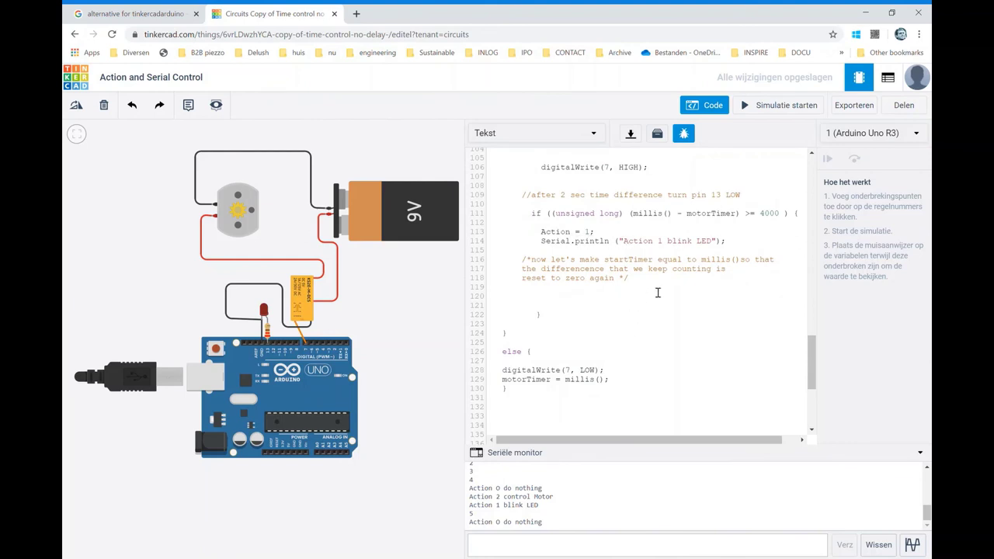
scroll(657, 291, down, 2)
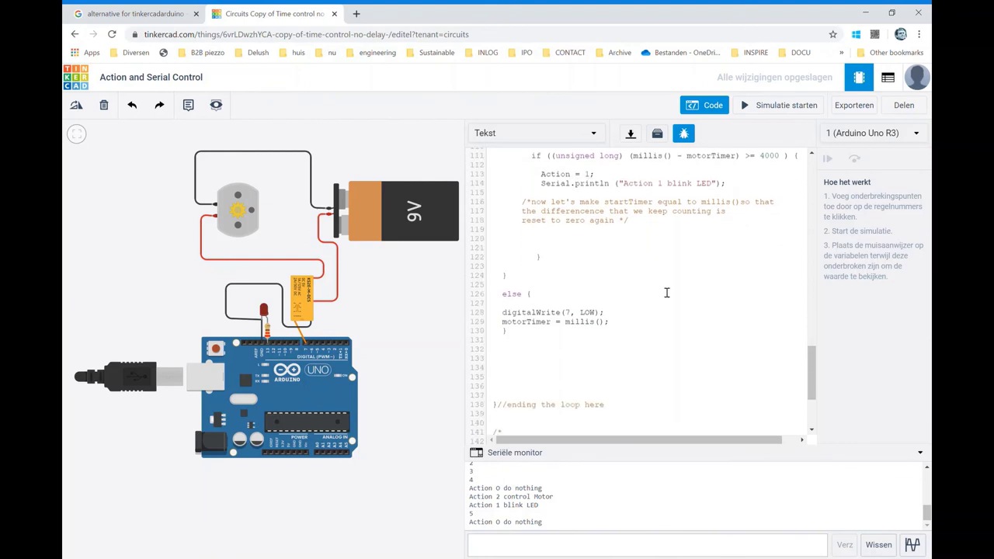
scroll(666, 292, up, 4)
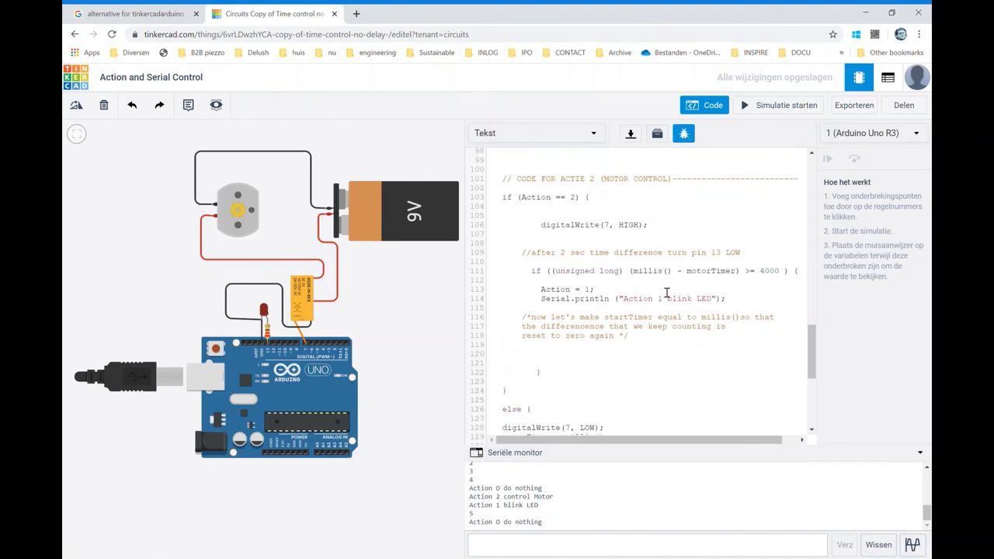
click(575, 327)
Restart the simulation and send M through the serial monitor
click(761, 108)
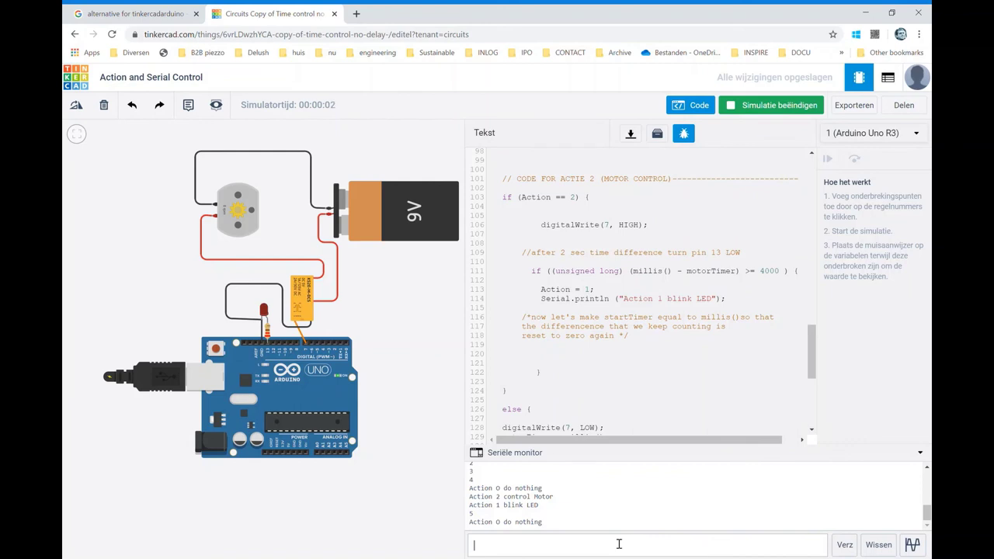
text(M)
key(Return)
Stop the simulation and scroll to the counter check block around line 89
click(771, 109)
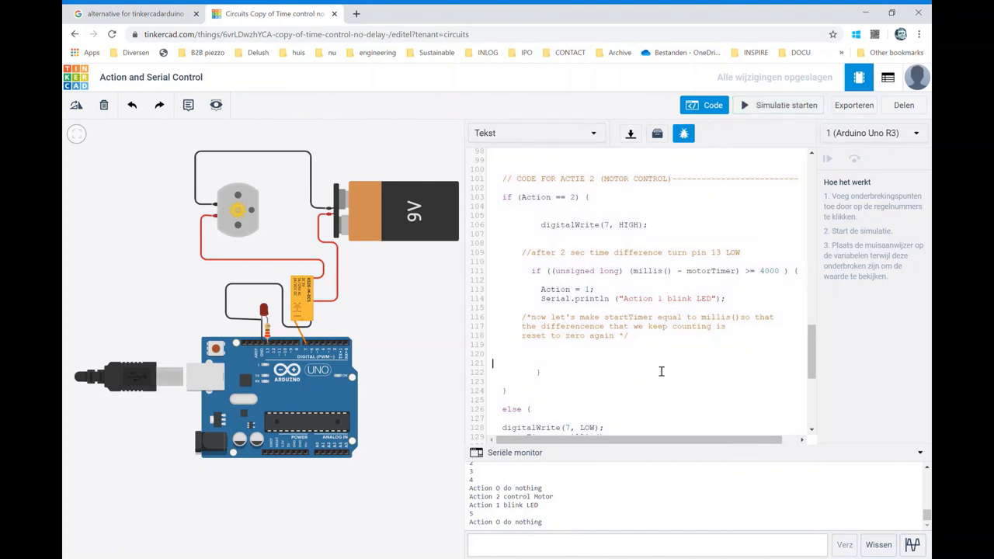
scroll(614, 299, up, 2)
scroll(613, 291, up, 1)
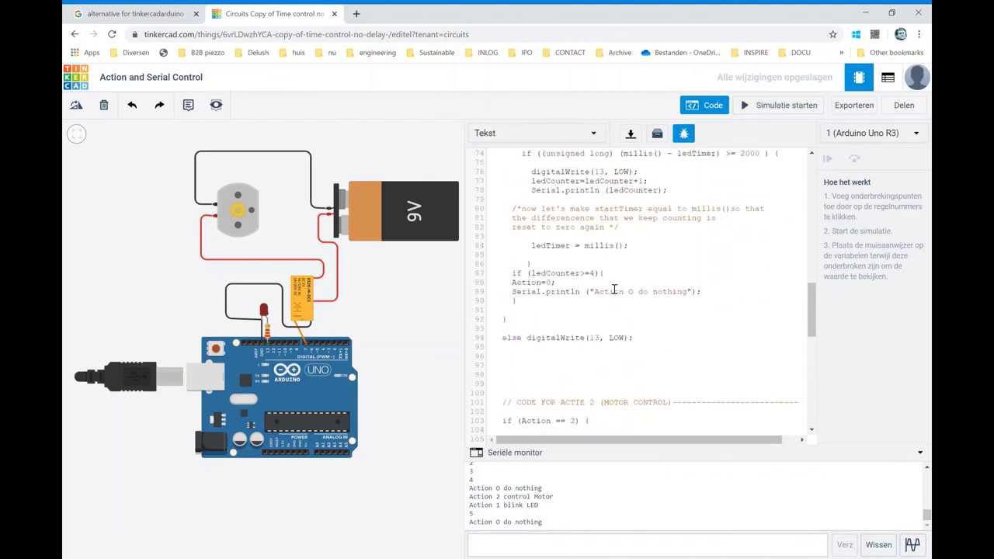
scroll(621, 287, down, 2)
scroll(637, 281, up, 2)
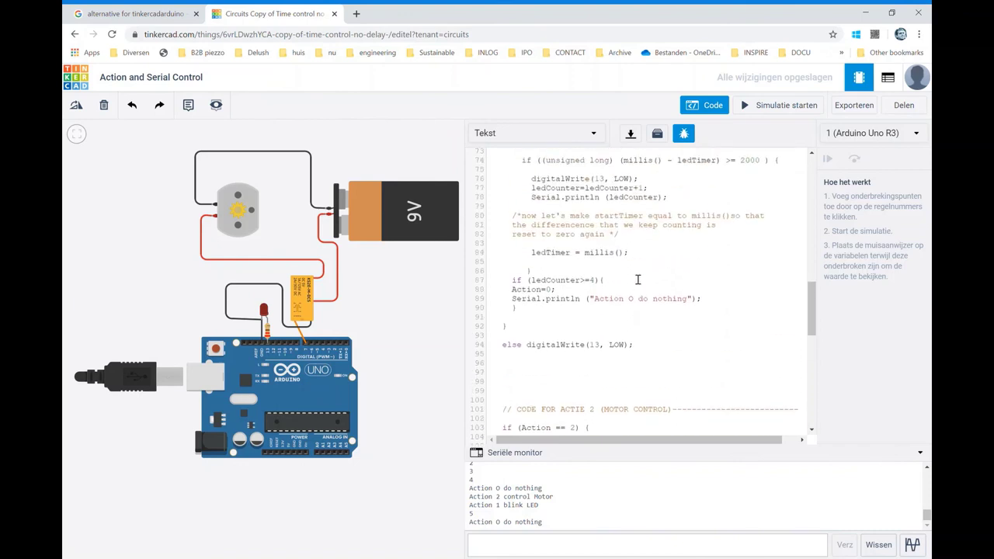
scroll(637, 277, up, 2)
scroll(640, 279, down, 4)
scroll(608, 261, up, 1)
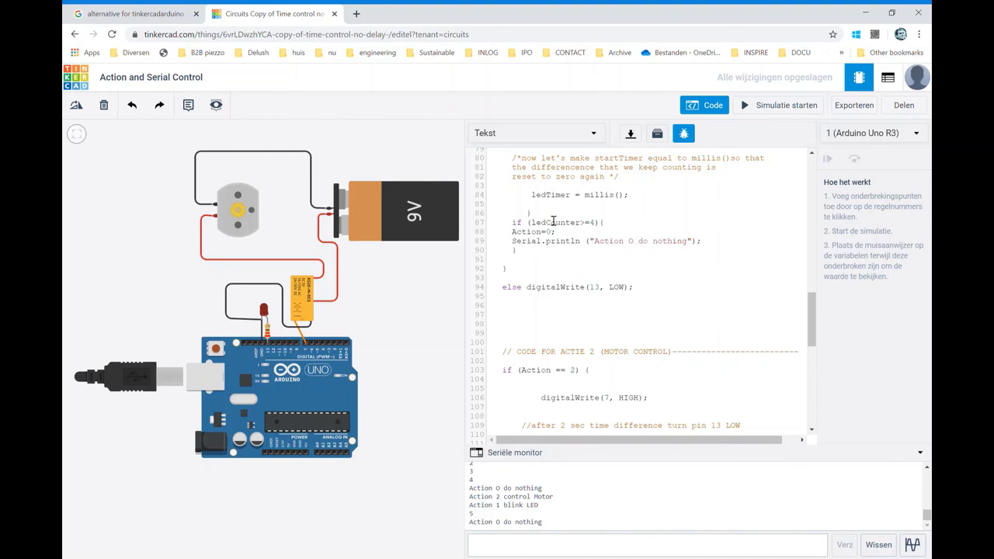
scroll(581, 225, up, 2)
scroll(582, 256, down, 2)
Add ledCounter=0; on a new line 90 after the Action 0 Serial.println
click(702, 243)
key(Return)
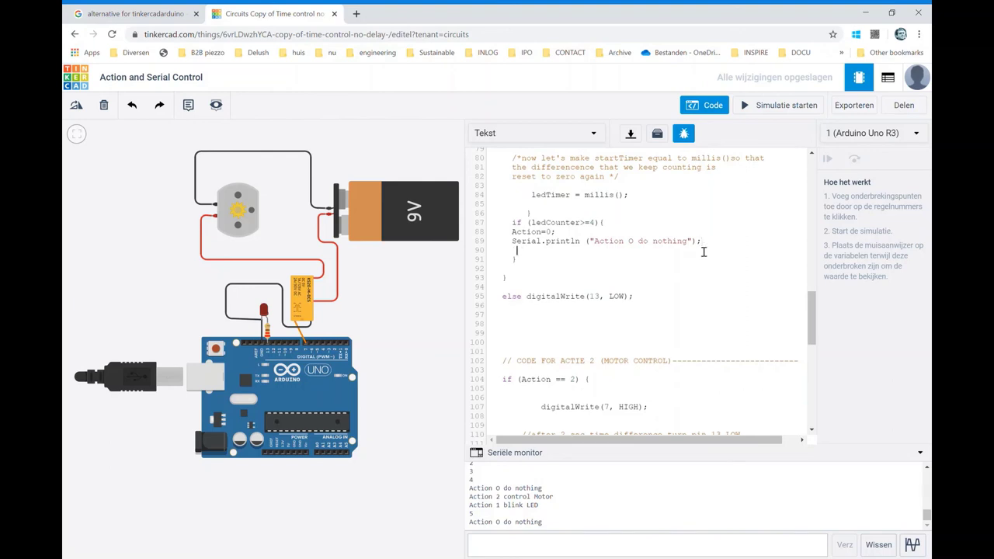
key(BackSpace)
text(ledCo)
text(unter)
text(=)
text(0;)
click(621, 270)
Start the simulation and clear the serial monitor output
click(760, 110)
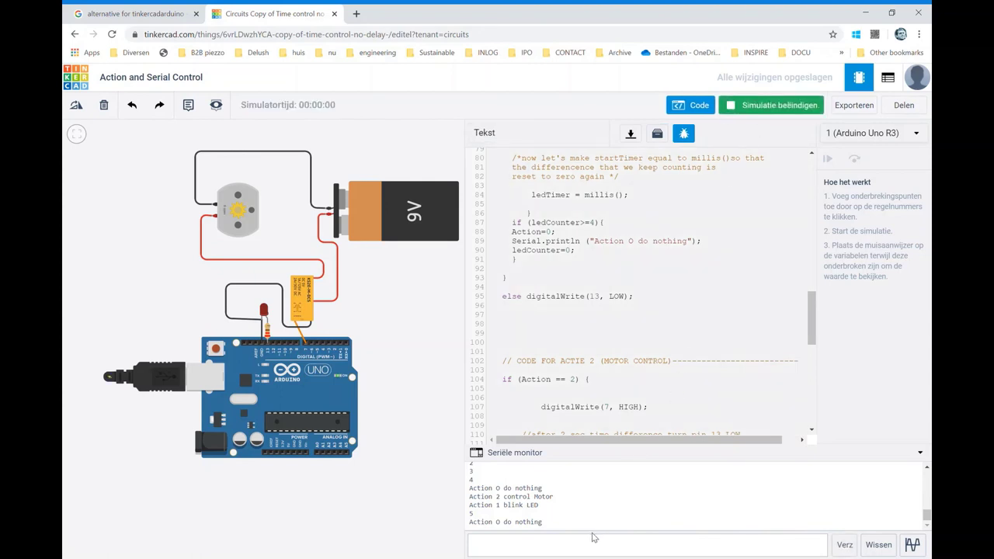
click(885, 545)
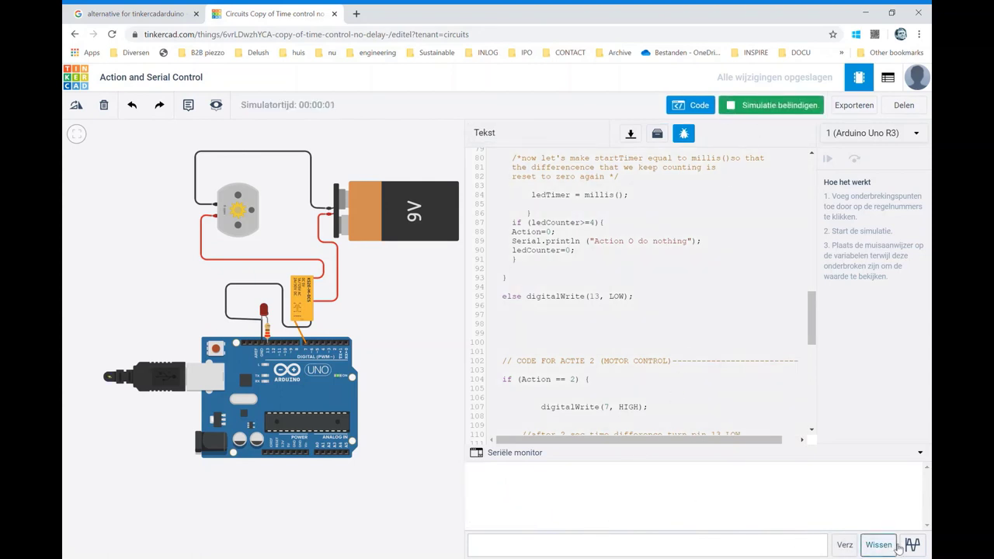
click(472, 553)
Send 1, M and L over the serial monitor to check the blink count restarts
text(1)
key(Return)
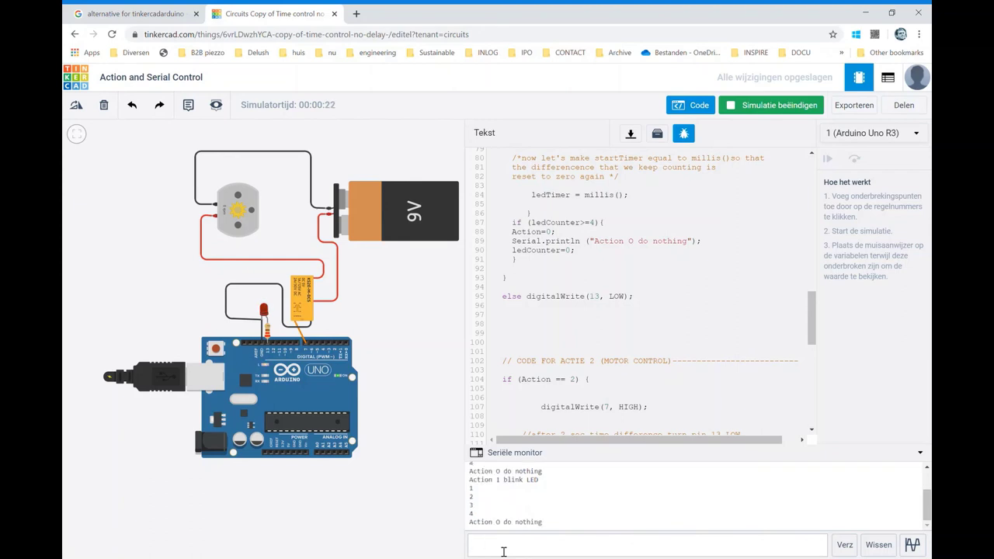
text(M)
key(Return)
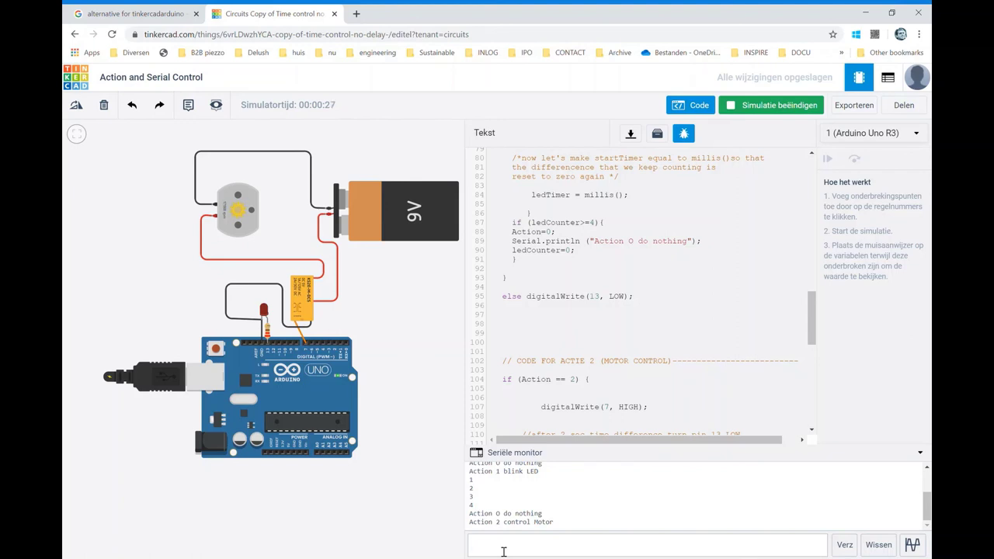
text(L)
key(Return)
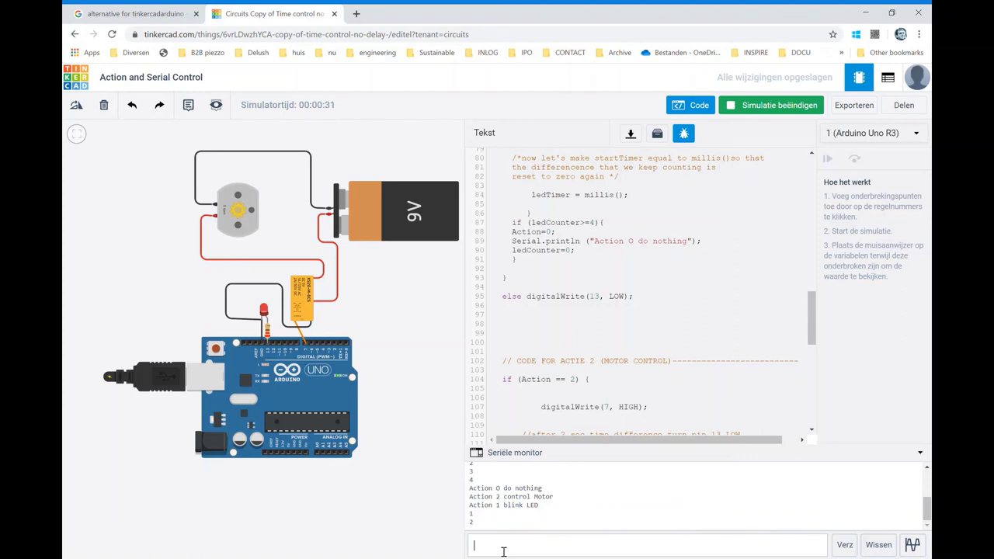
click(503, 551)
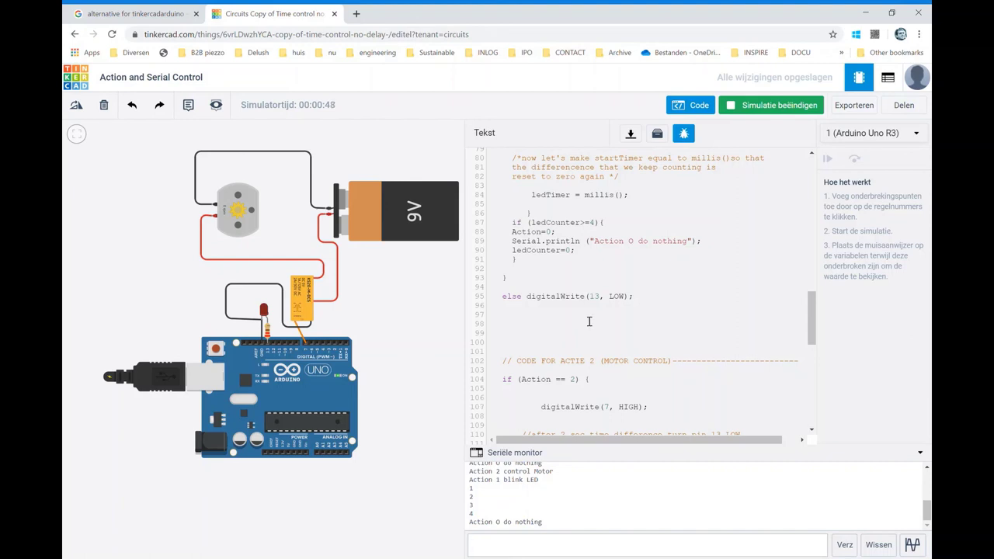
scroll(660, 287, down, 2)
scroll(660, 287, down, 1)
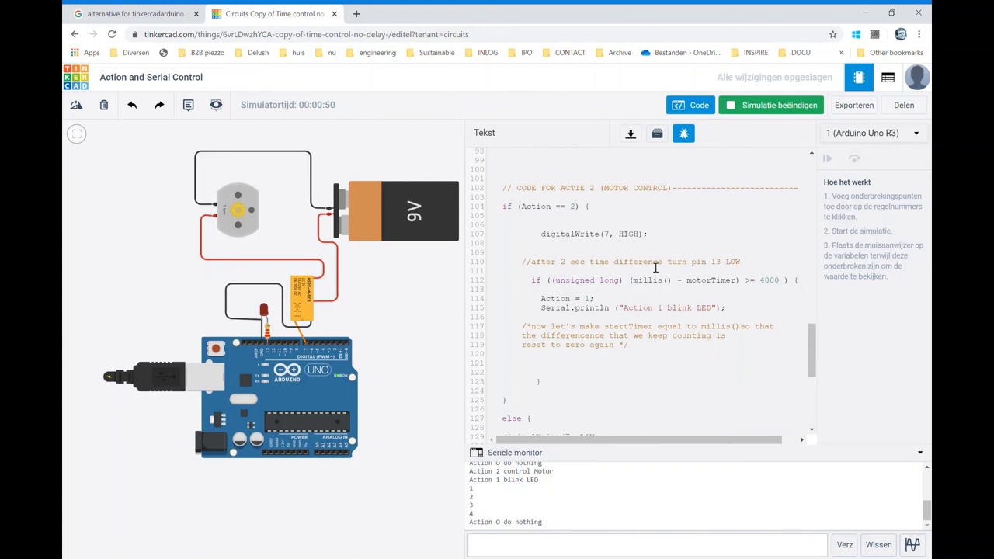
scroll(544, 299, up, 2)
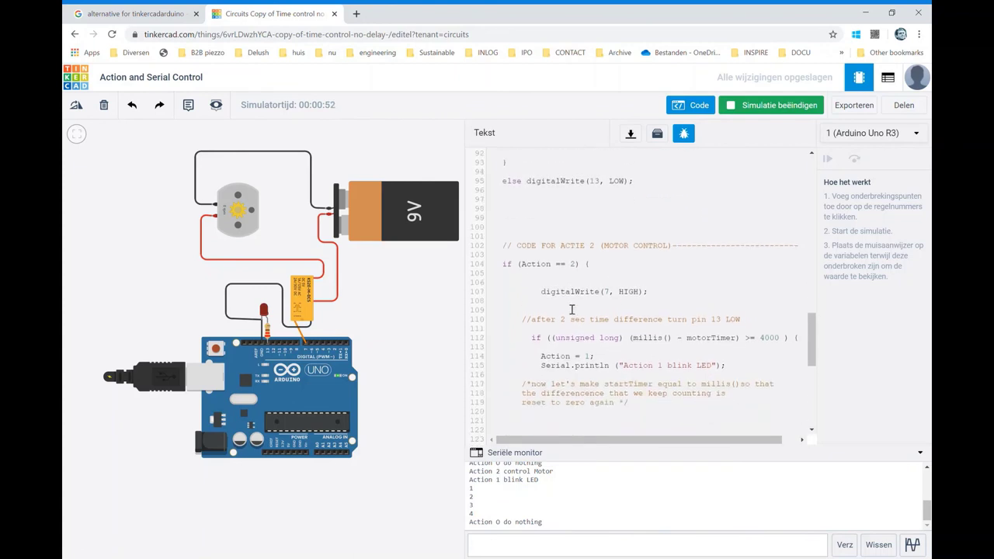
scroll(497, 233, down, 2)
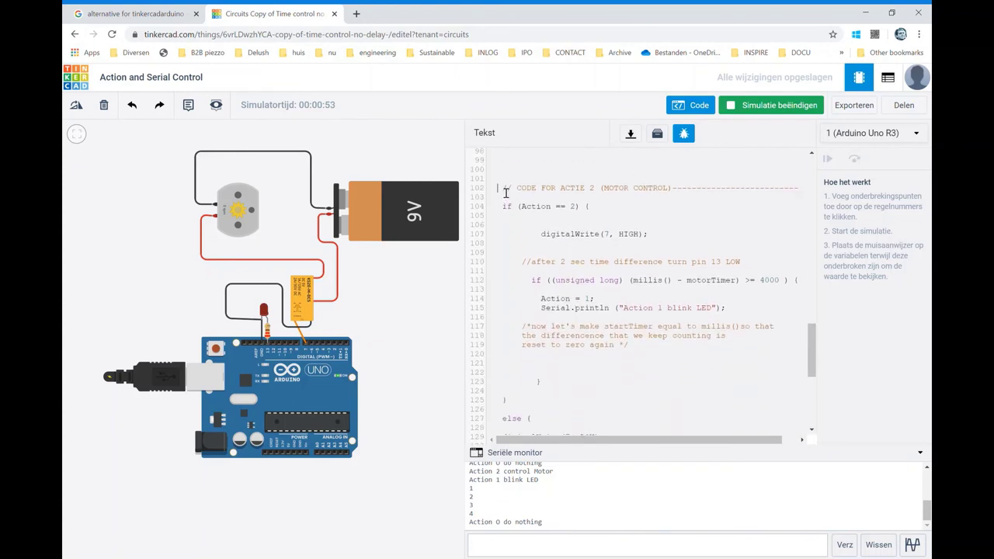
mouse_move(505, 193)
mouse_down()
mouse_move(575, 430)
mouse_move(551, 346)
mouse_up()
click(551, 348)
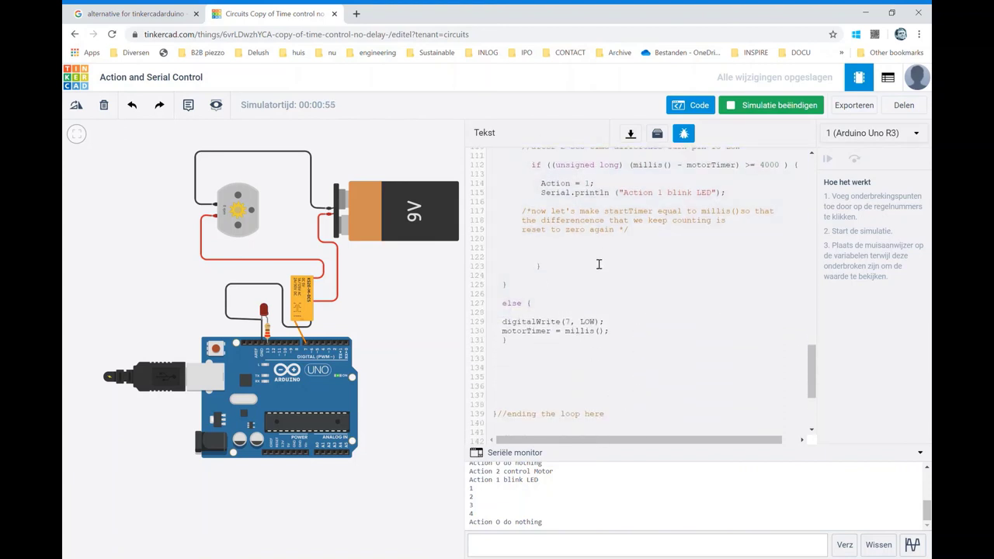
scroll(598, 264, up, 3)
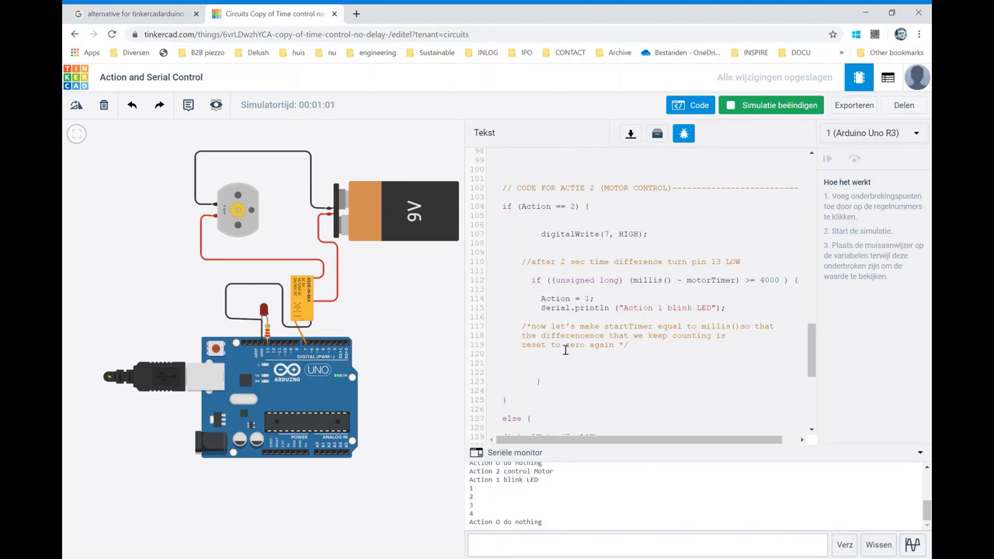
scroll(566, 350, down, 3)
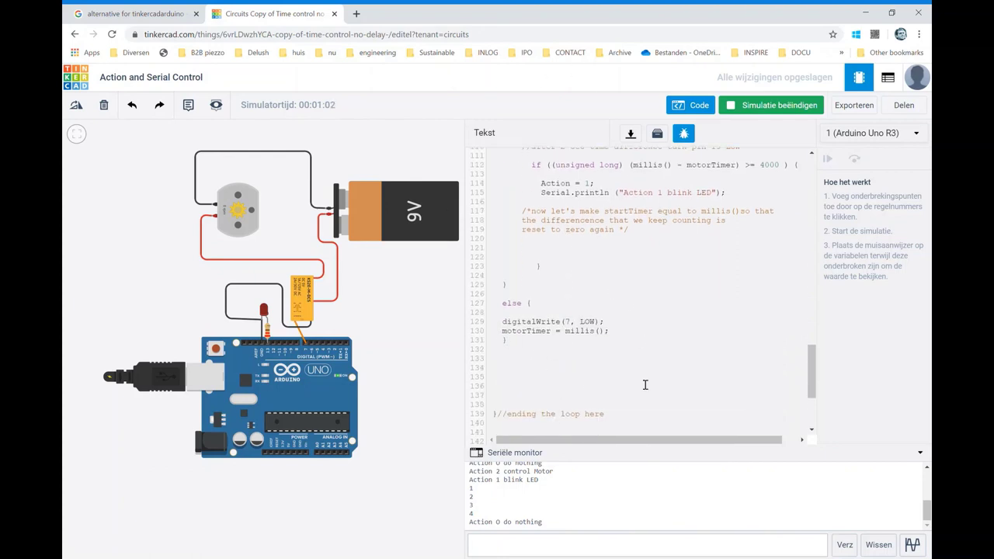
scroll(614, 219, up, 3)
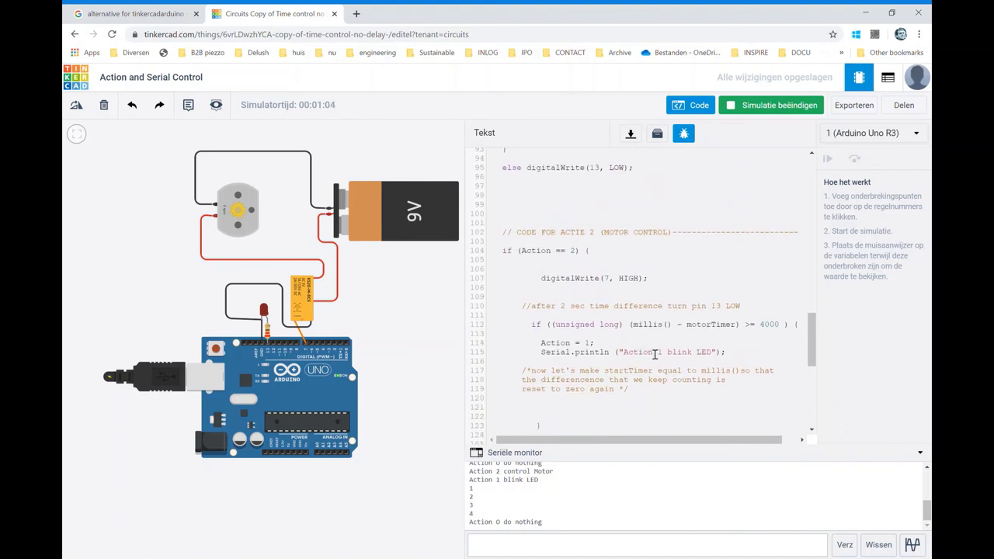
scroll(535, 331, down, 2)
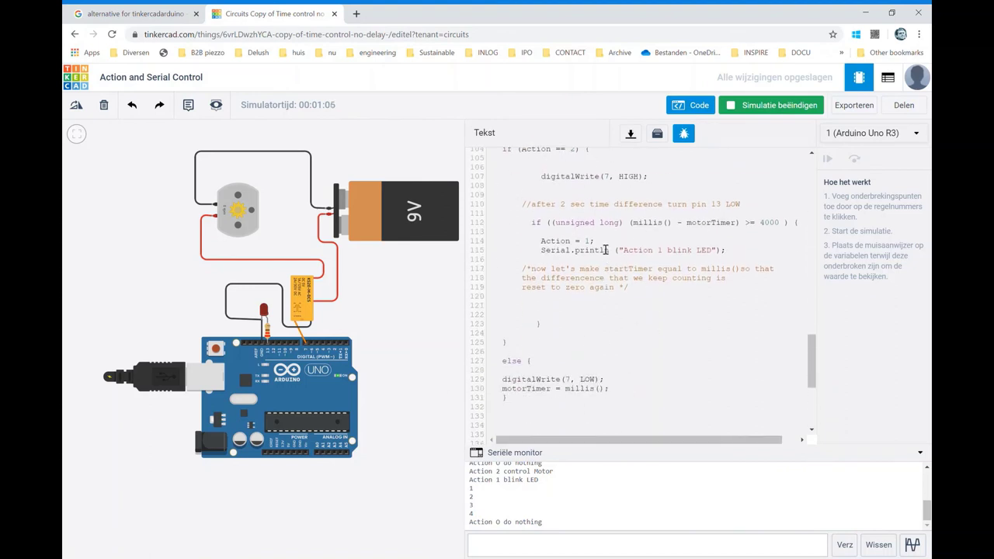
scroll(536, 277, up, 2)
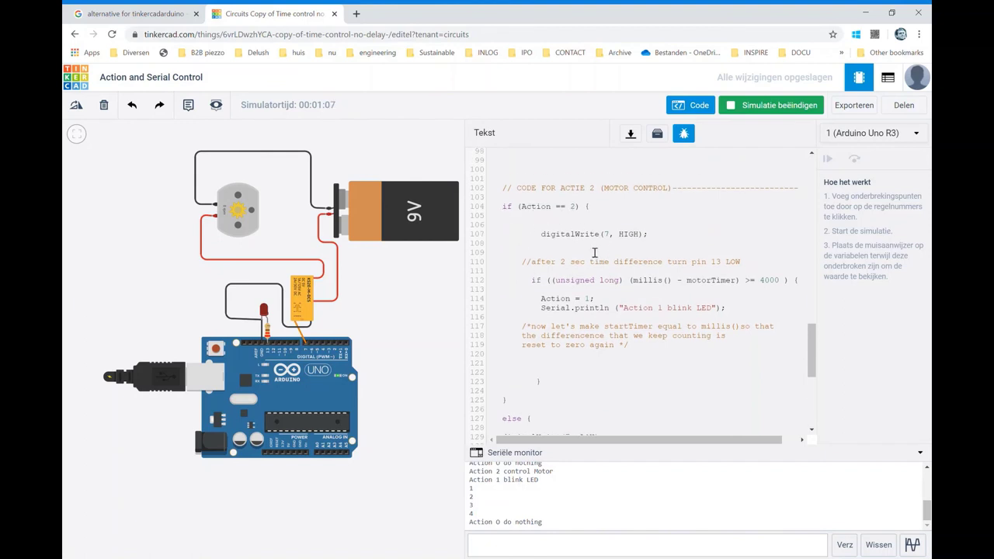
scroll(672, 324, down, 2)
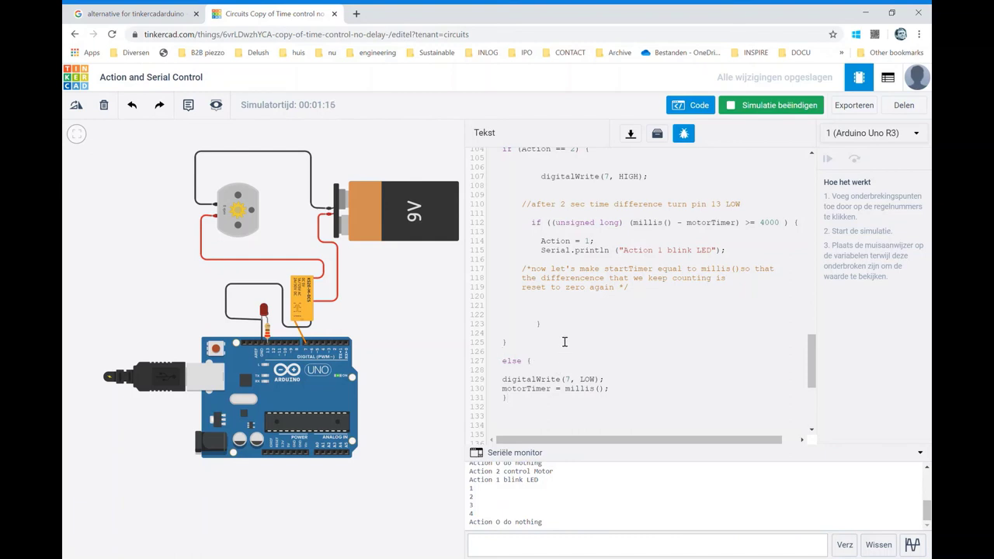
Stop the simulation and add a comment line above the motor else ending 'Switch off motor and reset timer'
click(749, 109)
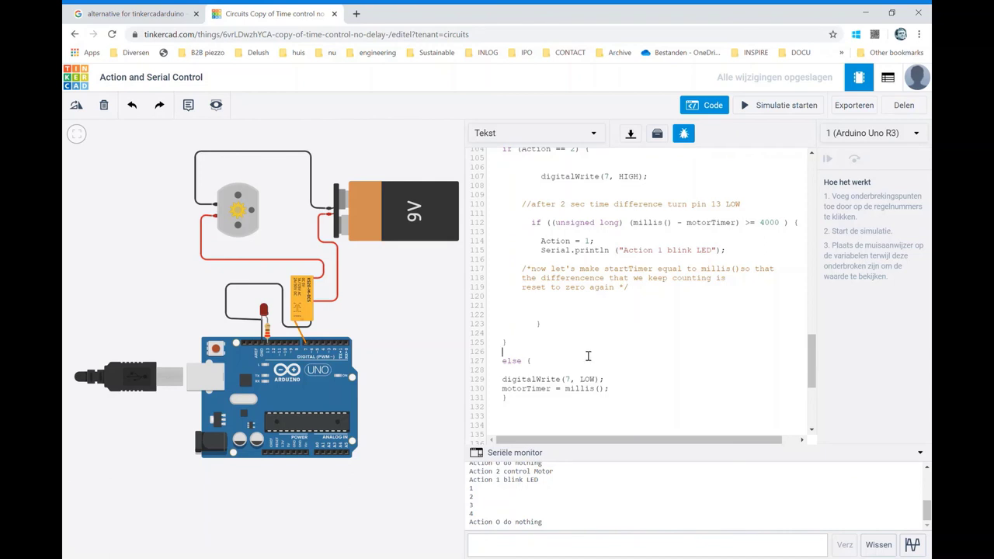
key(Return)
text(//)
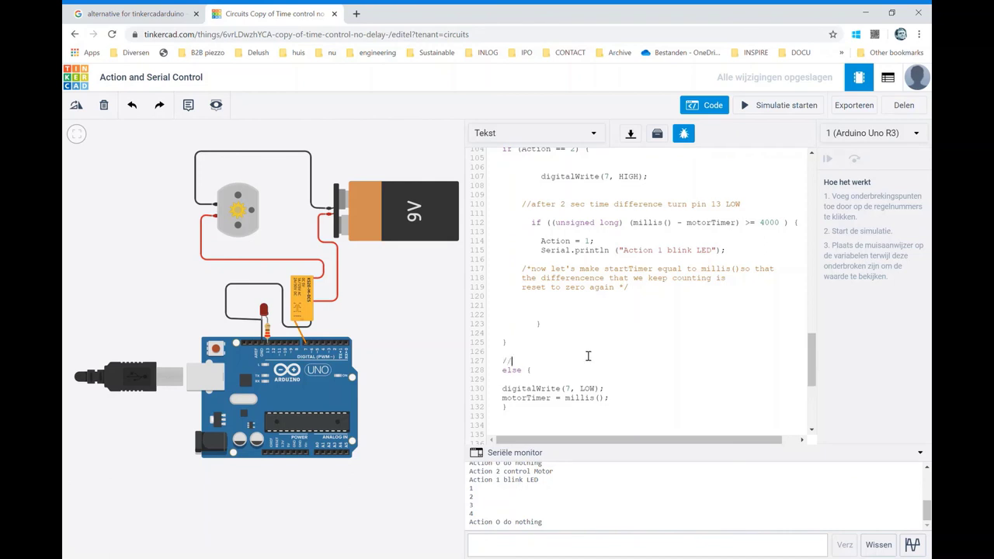
text(IF )
text(THE )
text(ACTION )
text(ENTERRU)
text(PTED)
key(BackSpace)
key(BackSpace)
text(tch )
text(off mo)
text(tor and )
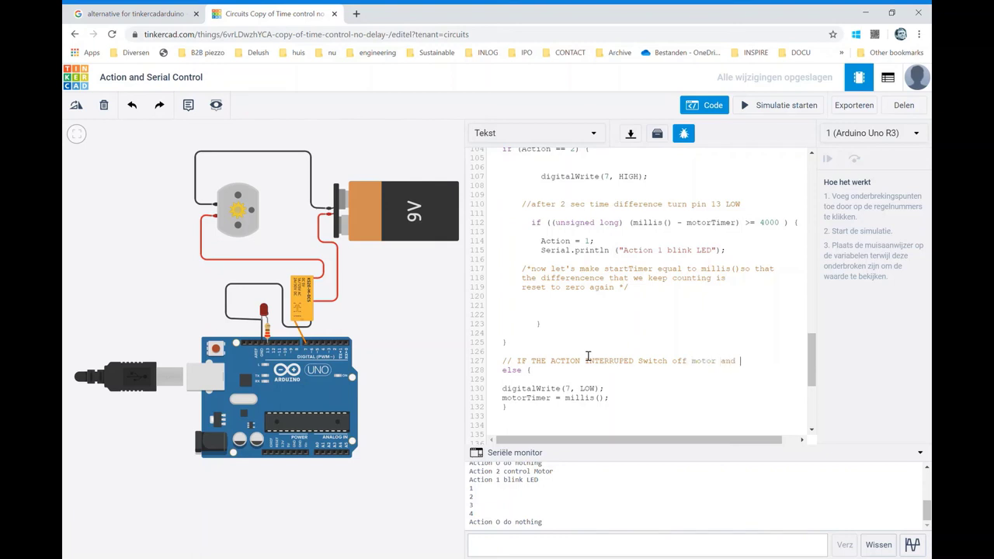
text(reset tim)
text(er)
Replace the uppercase wording so the comment begins 'if action is interrupted'
drag(634, 361, 517, 362)
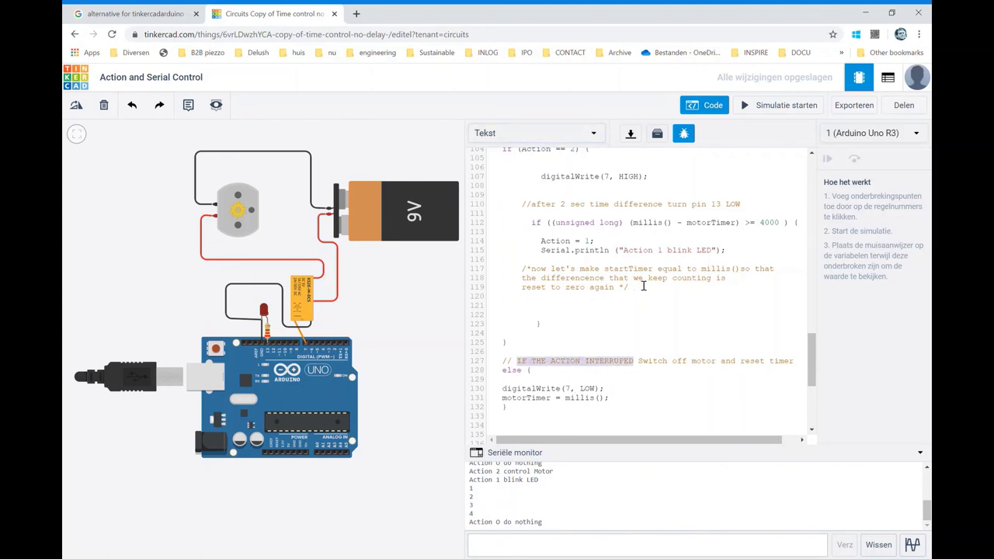
text(i)
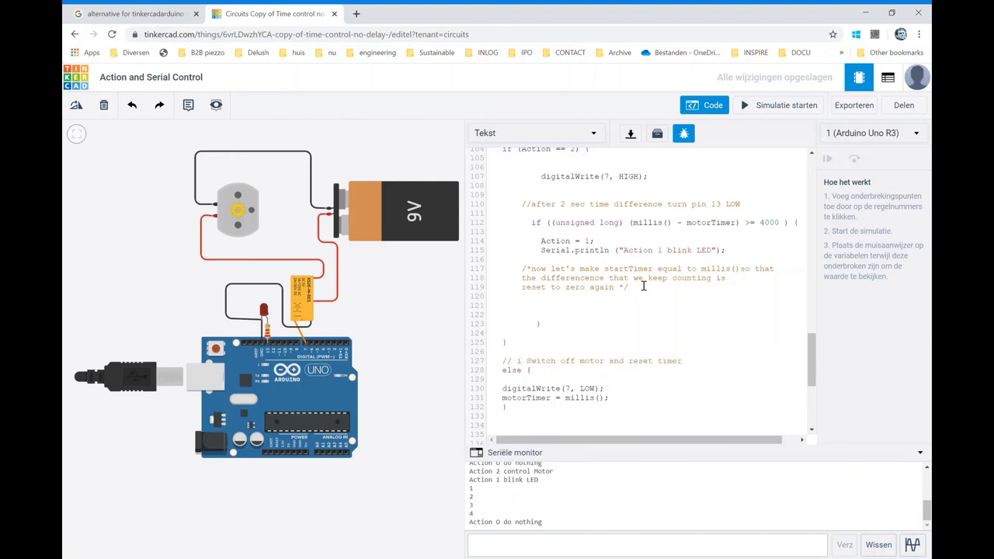
text(f act)
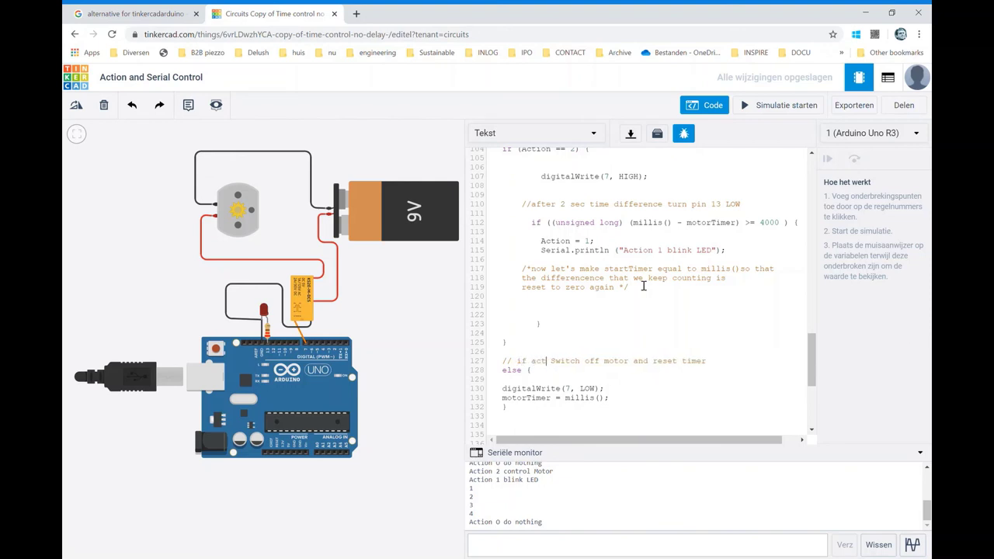
text(ion is int)
text(errupte)
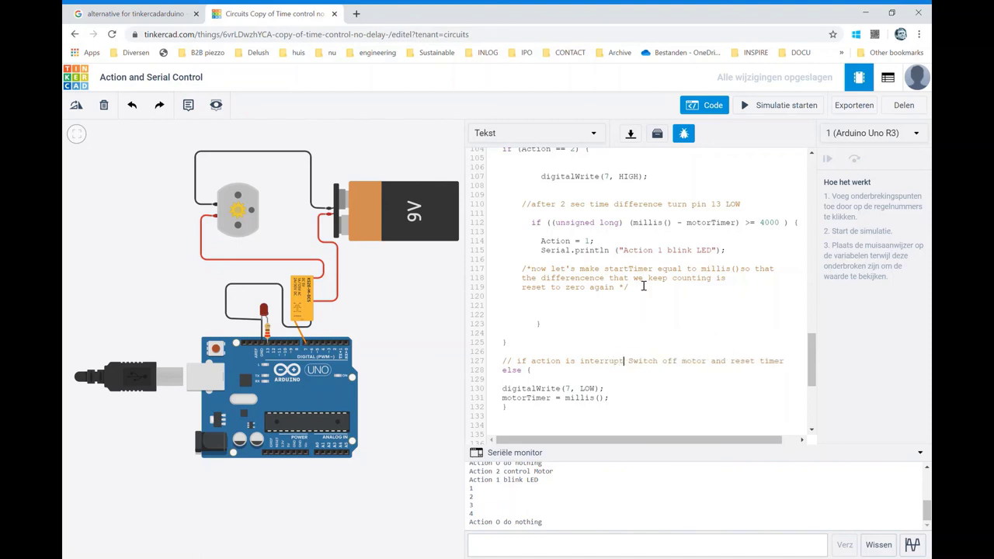
text(d)
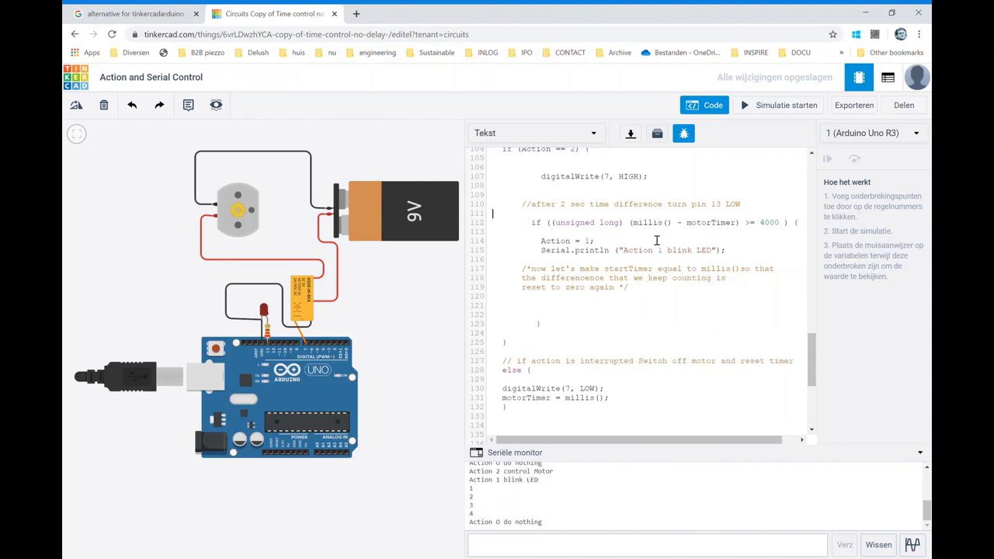
scroll(656, 241, up, 3)
scroll(643, 329, up, 1)
scroll(638, 324, down, 2)
scroll(590, 326, down, 2)
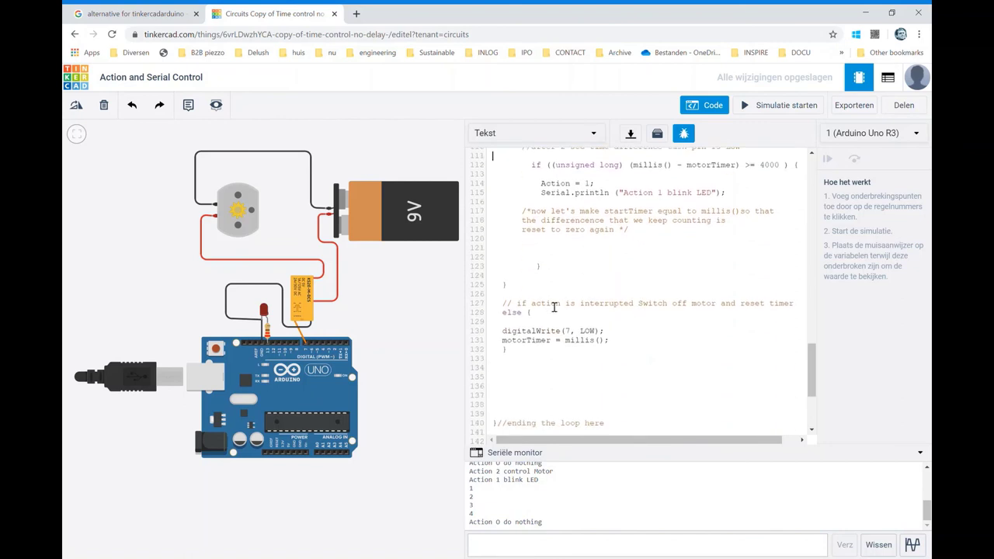
scroll(559, 318, down, 2)
scroll(559, 295, down, 1)
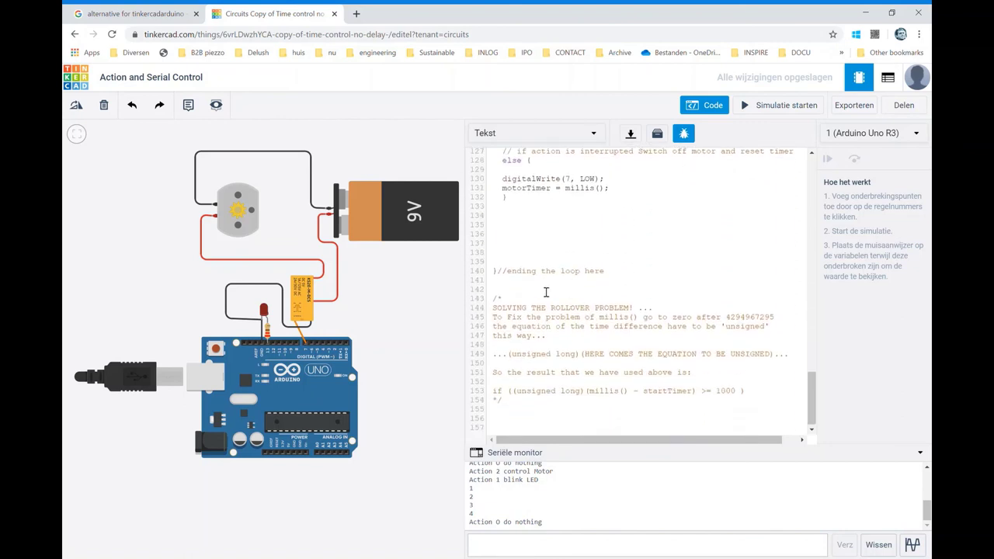
scroll(545, 280, up, 1)
scroll(545, 275, down, 2)
Delete the closing rollover-problem comment block at the end of the sketch
drag(497, 300, 644, 435)
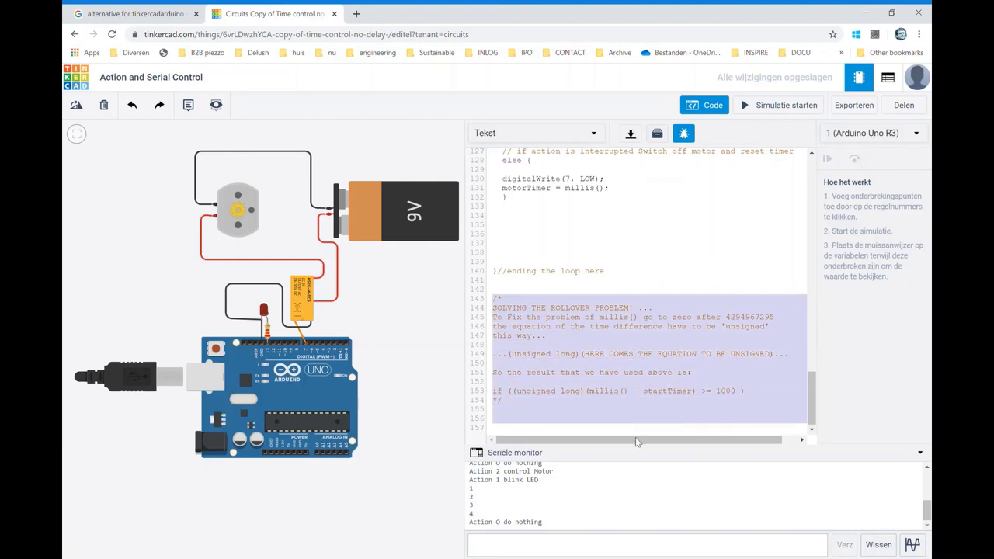
key(Delete)
scroll(613, 392, up, 4)
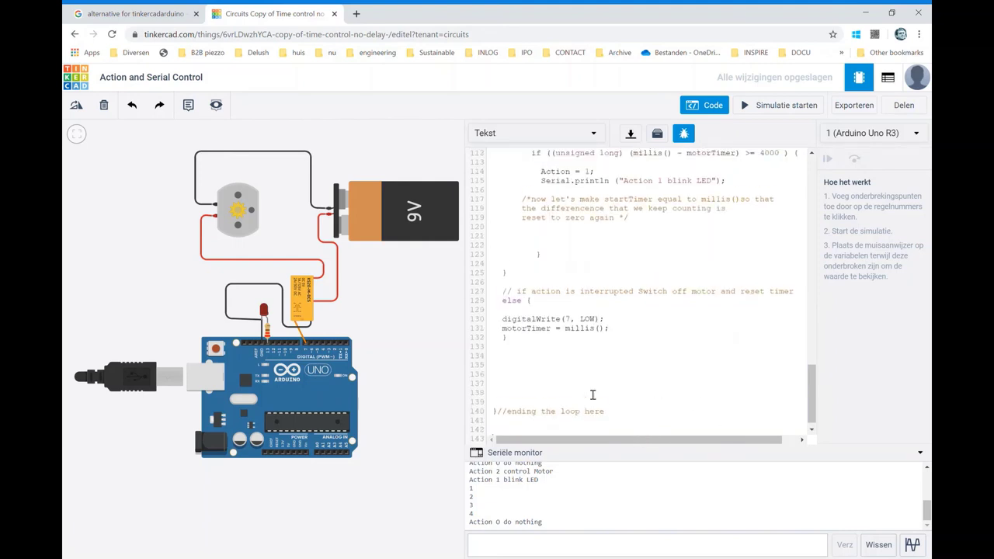
scroll(650, 346, up, 2)
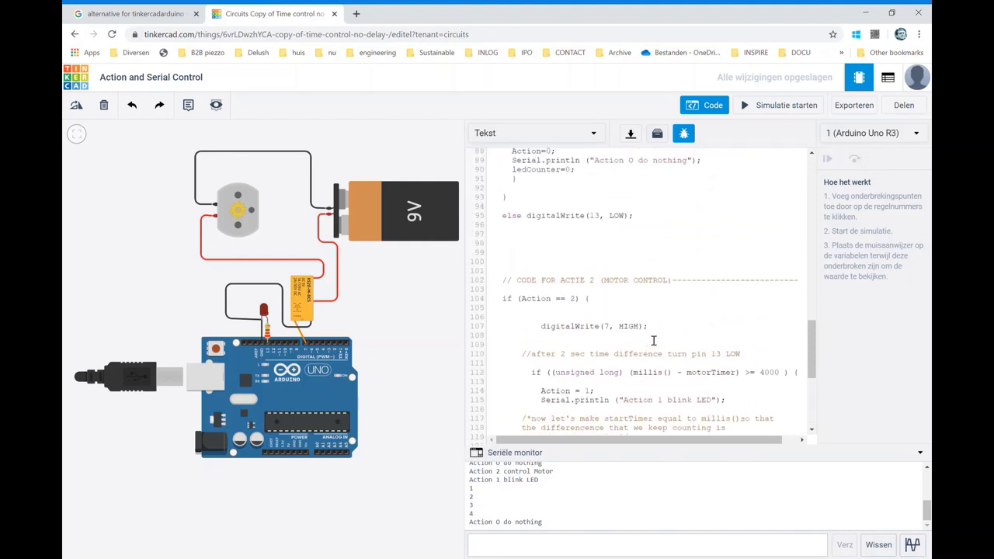
scroll(654, 340, up, 2)
scroll(594, 305, up, 2)
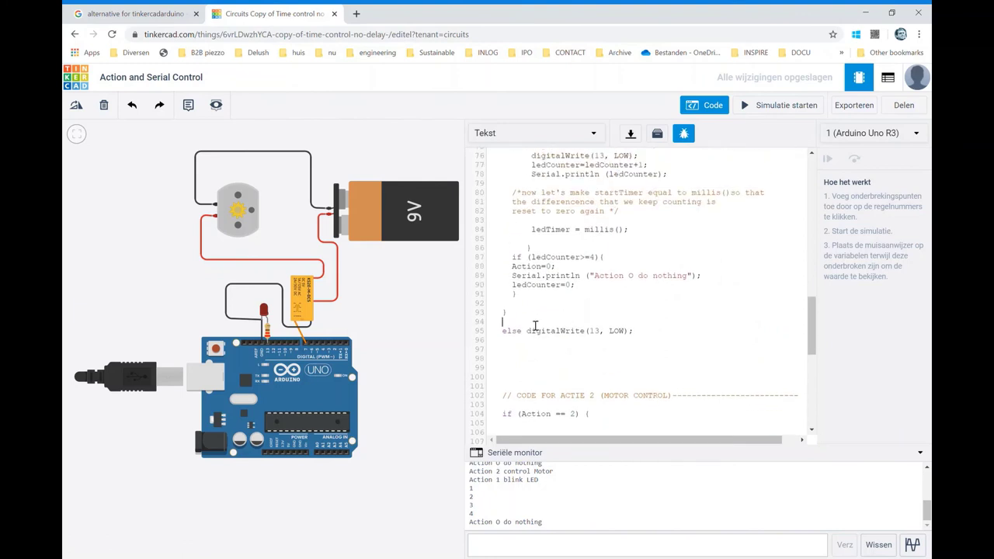
Add the comment '// If the action is interrupted turn off LED' above the LED else line
key(Return)
text(//)
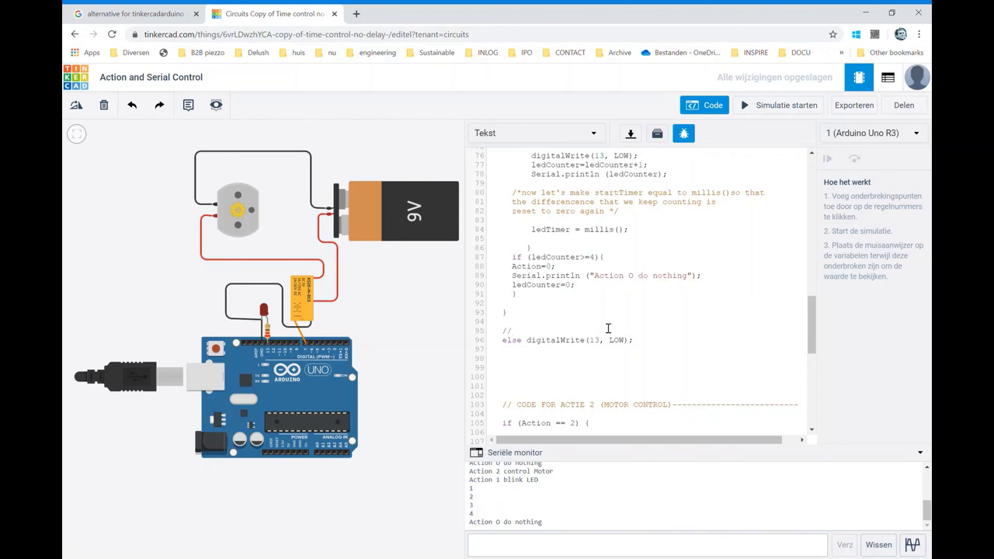
text( If the  )
text(action )
text(is interrupte)
text(d t)
text(urn o)
text(ff LED)
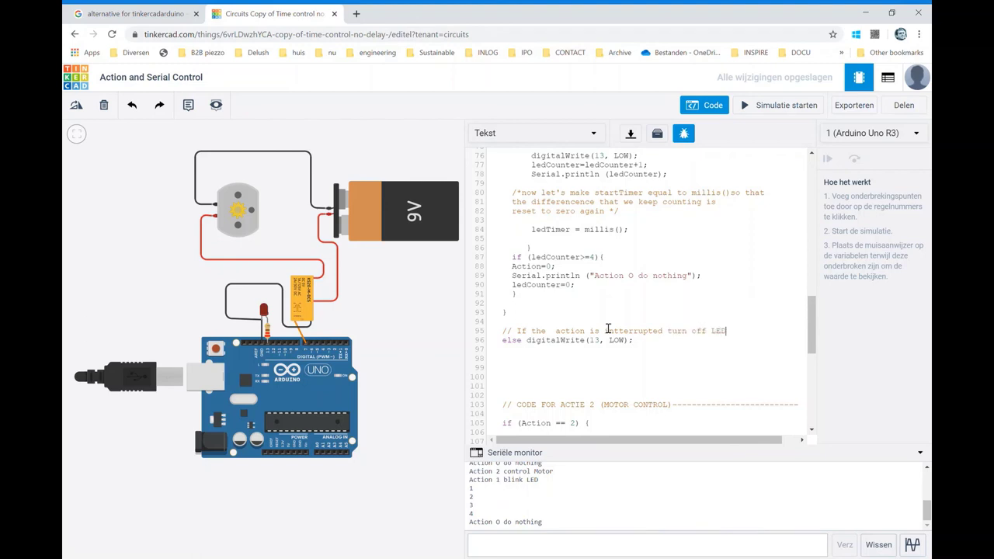
click(605, 351)
scroll(608, 357, down, 2)
scroll(598, 364, down, 3)
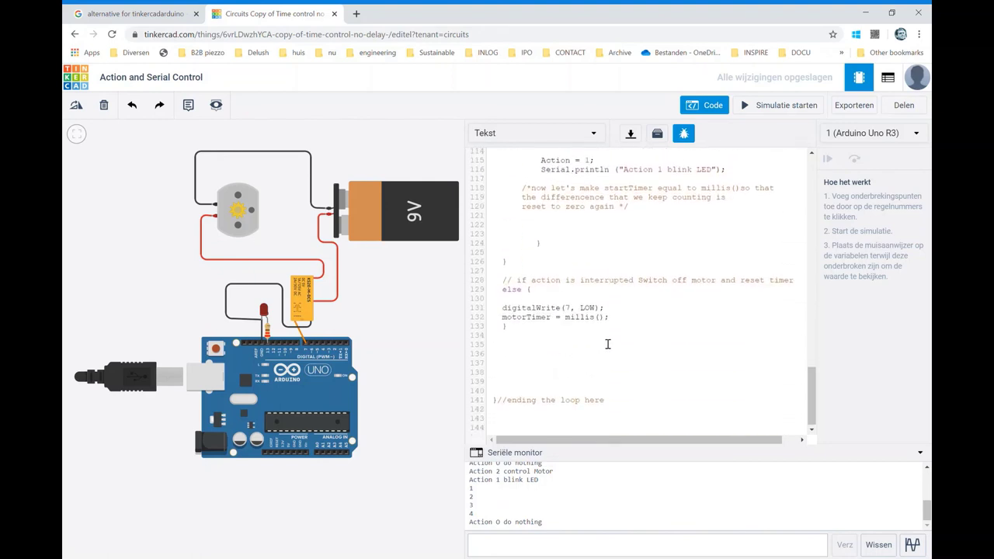
scroll(609, 338, up, 4)
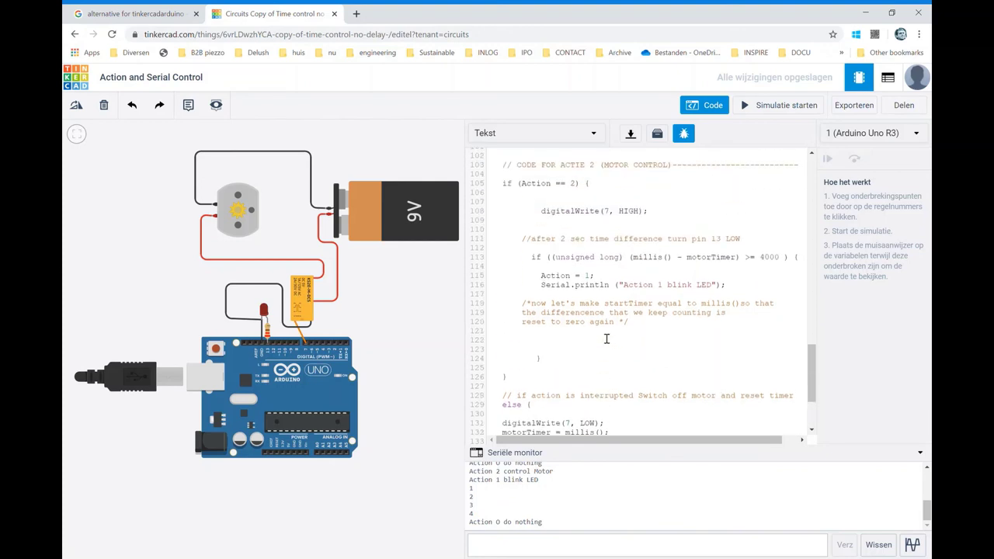
scroll(615, 339, down, 2)
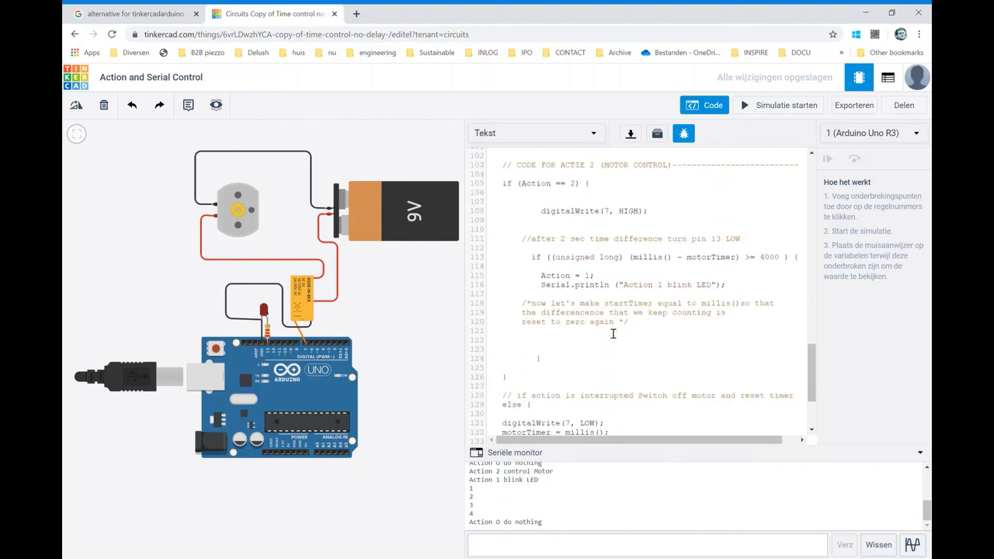